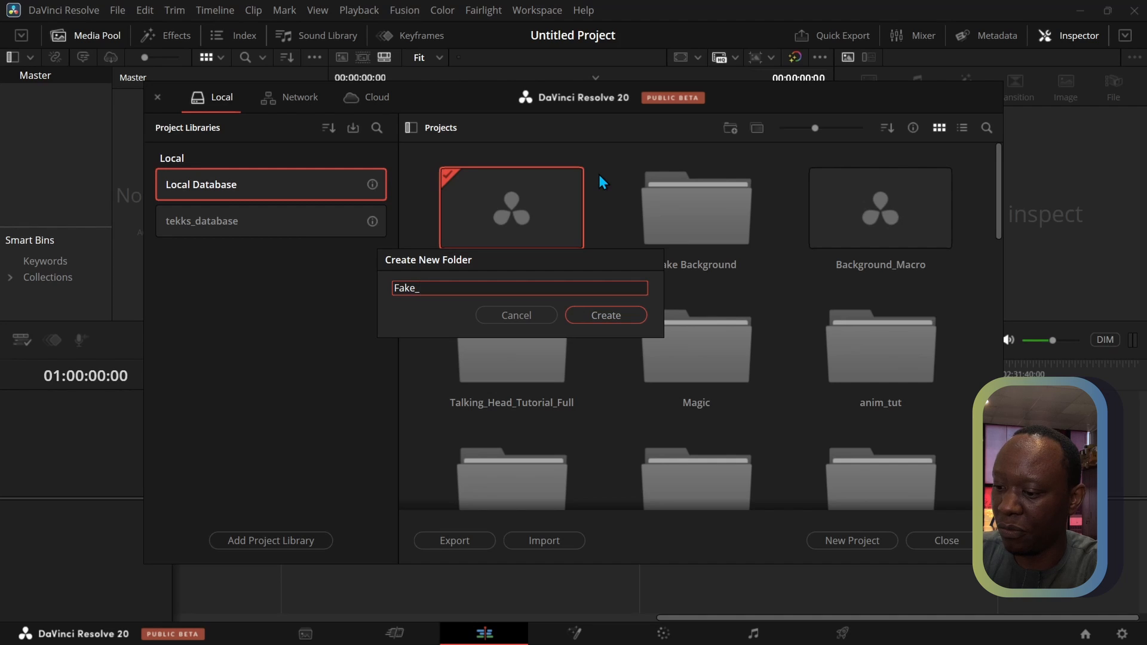
Create a project folder named Fake_bg_main in the Local Database and open it
text(main)
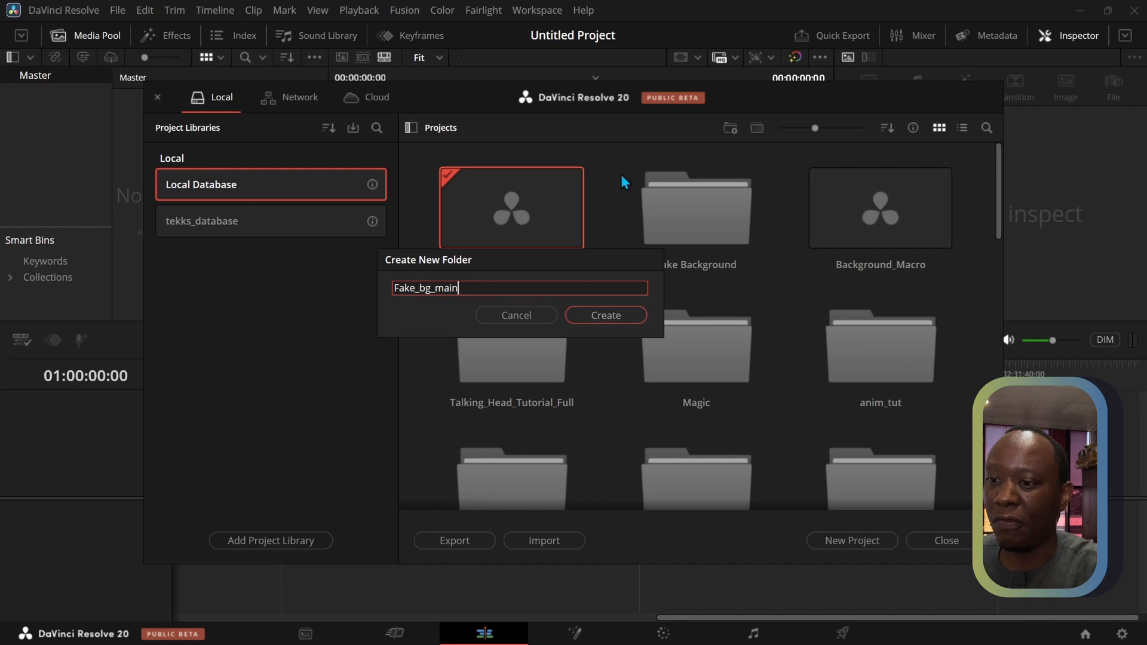
click(600, 317)
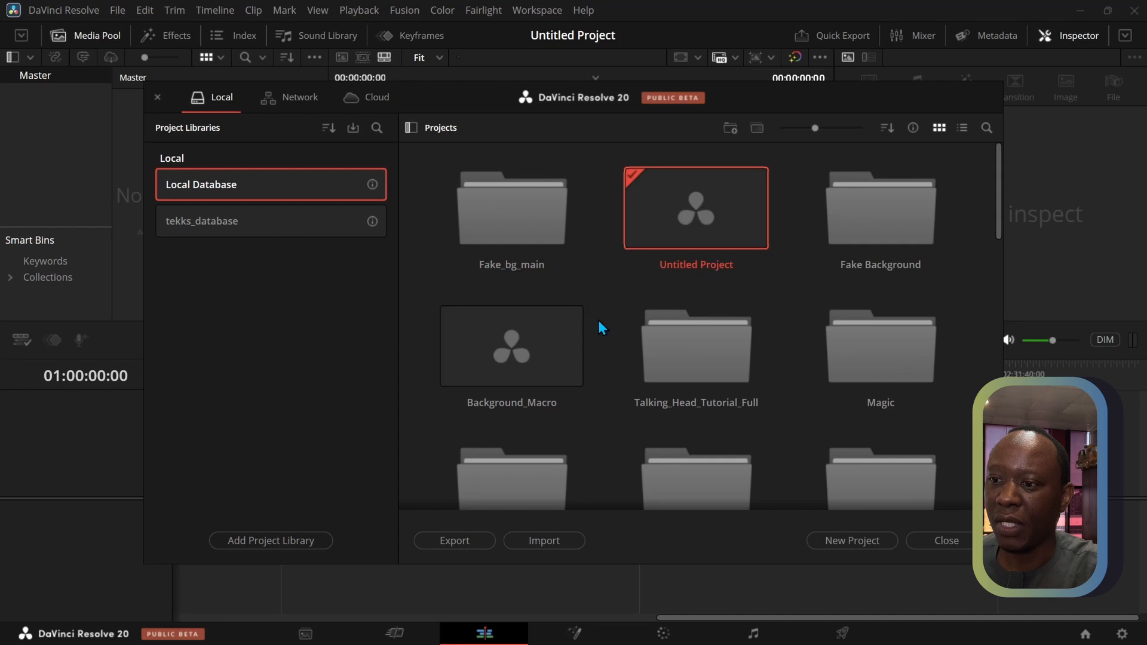
double_click(514, 251)
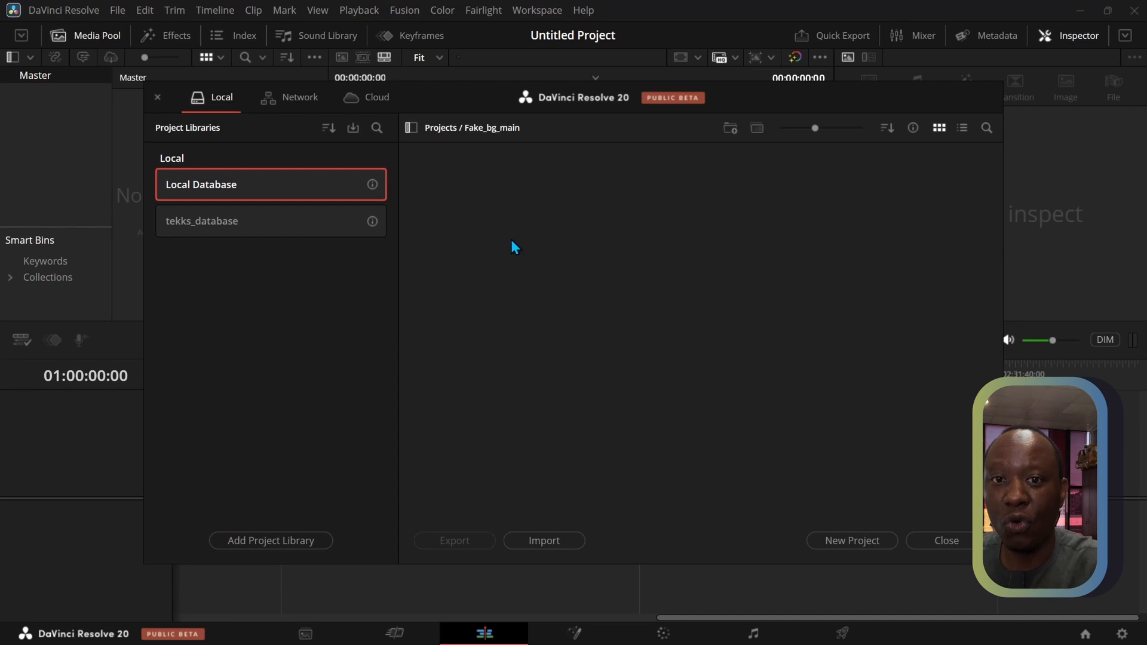
Create a new project named fbg inside the Fake_bg_main folder
click(839, 545)
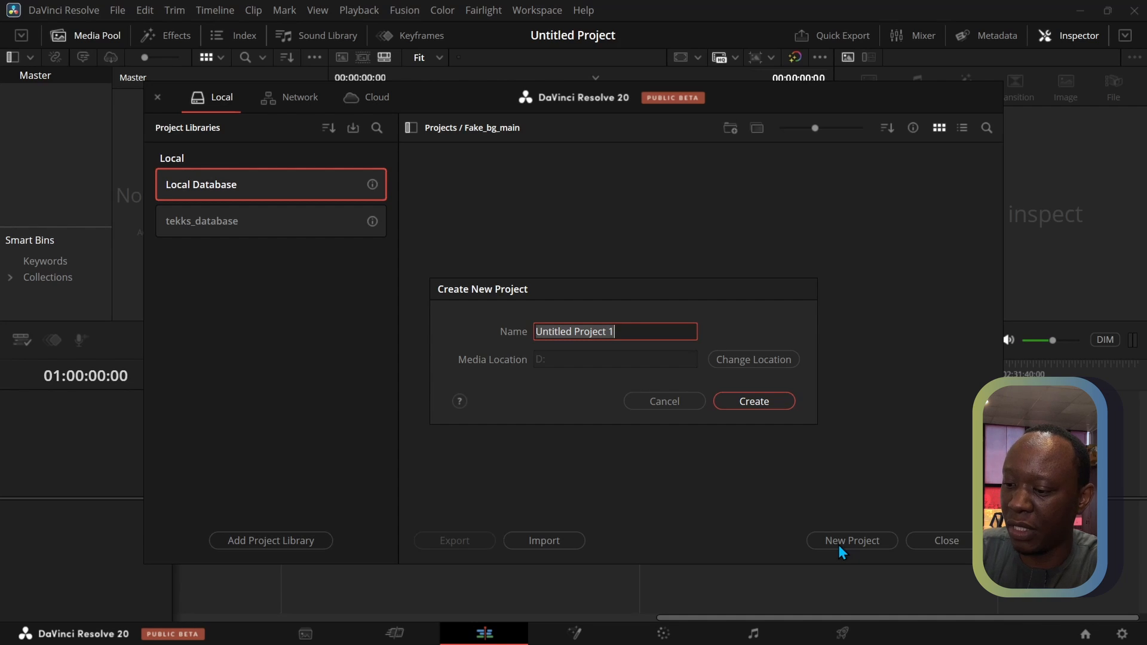
text(fbg)
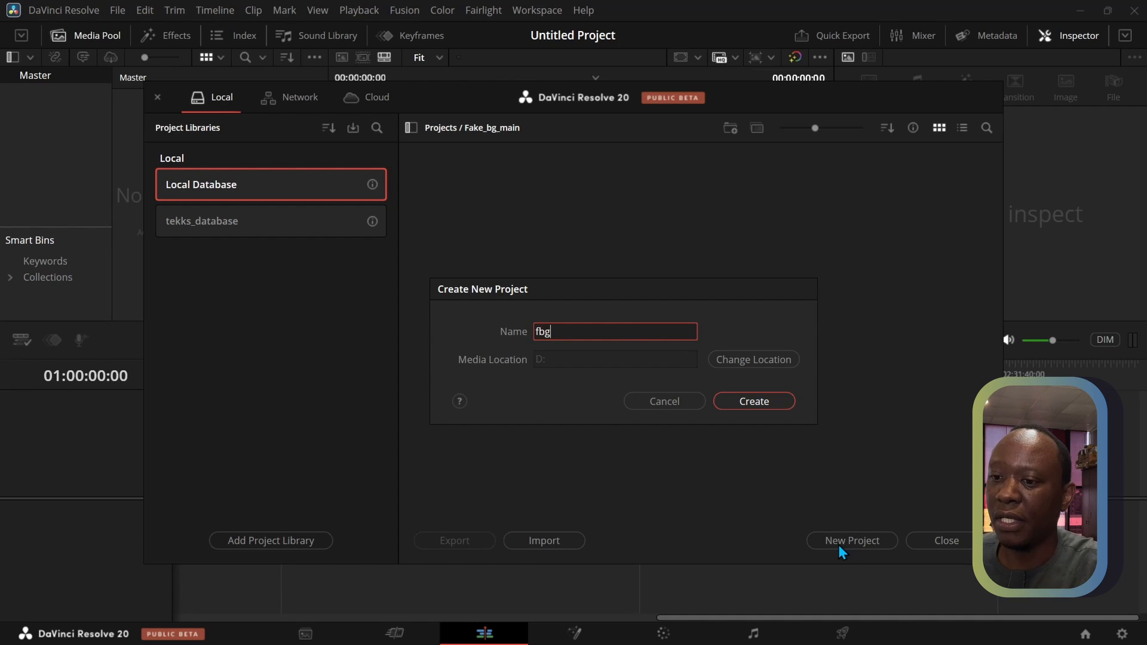
click(765, 409)
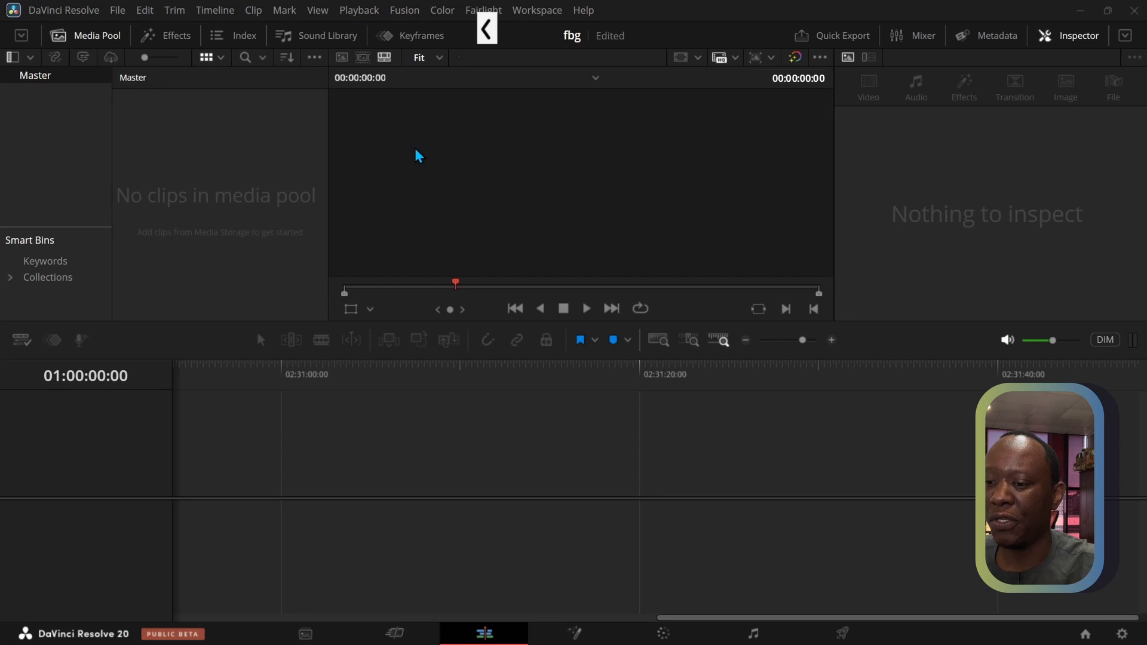
Switch to the Blackmagic cam clip folder in File Explorer, select Take2 - Copy, and float its window over a reduced Resolve window
click(1108, 10)
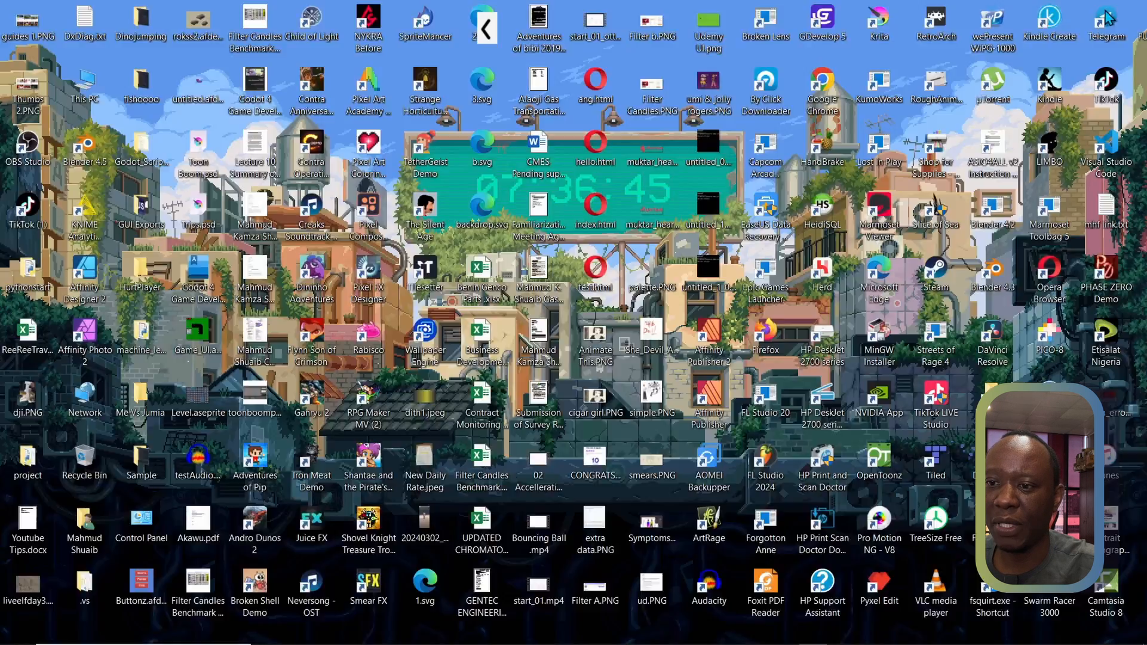
drag(733, 22, 923, 40)
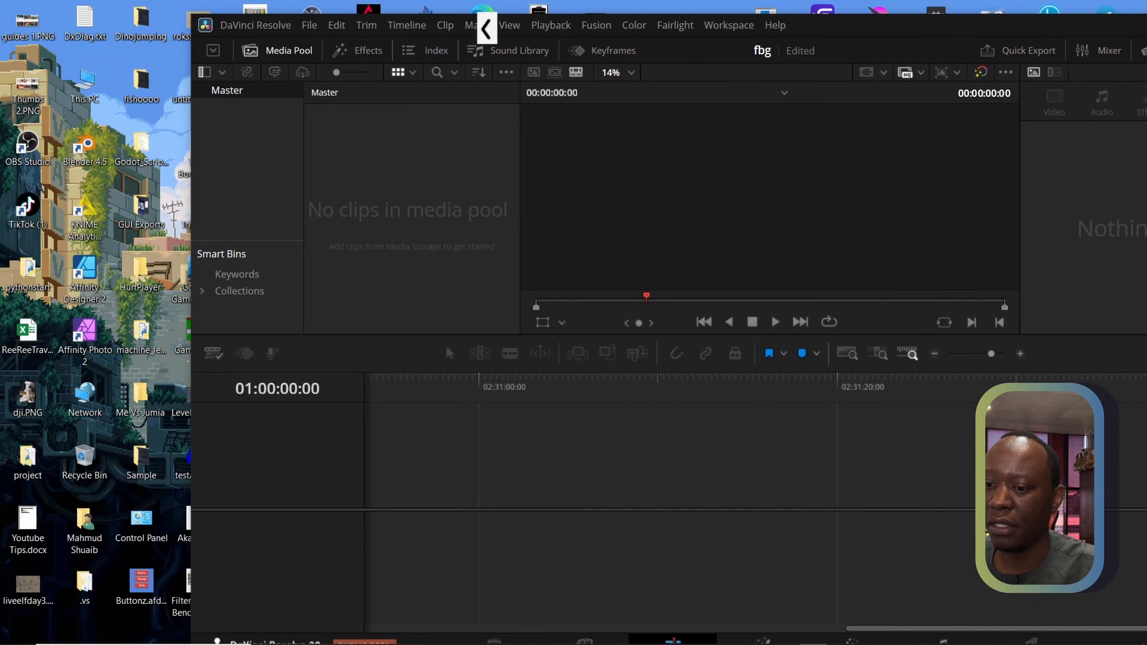
mouse_move(676, 639)
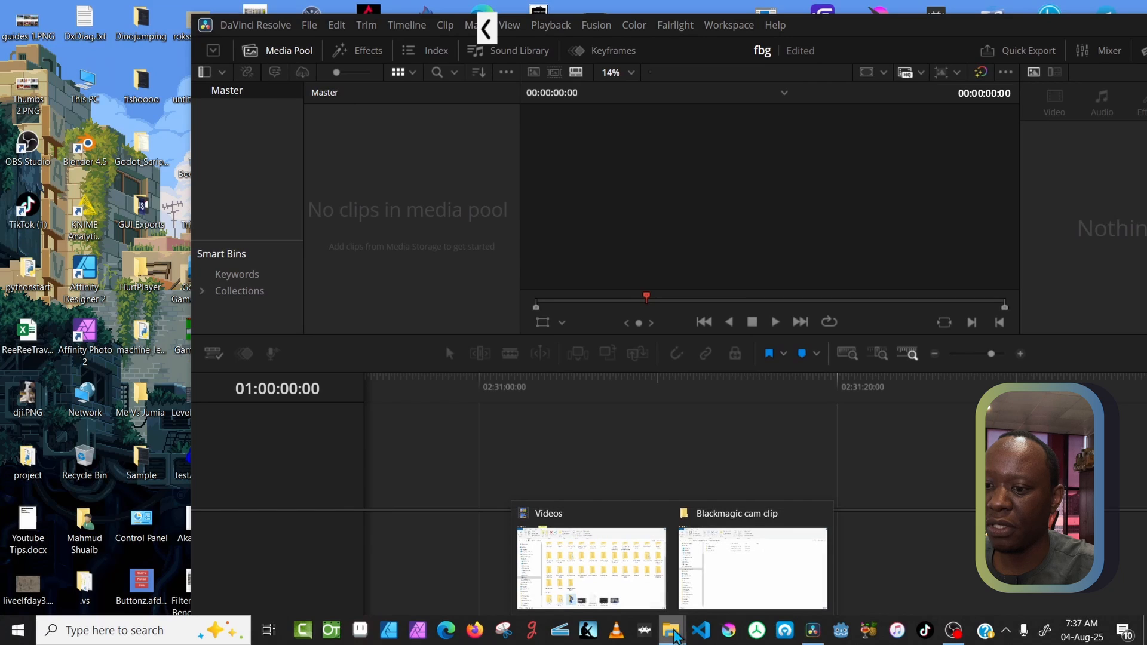
click(717, 538)
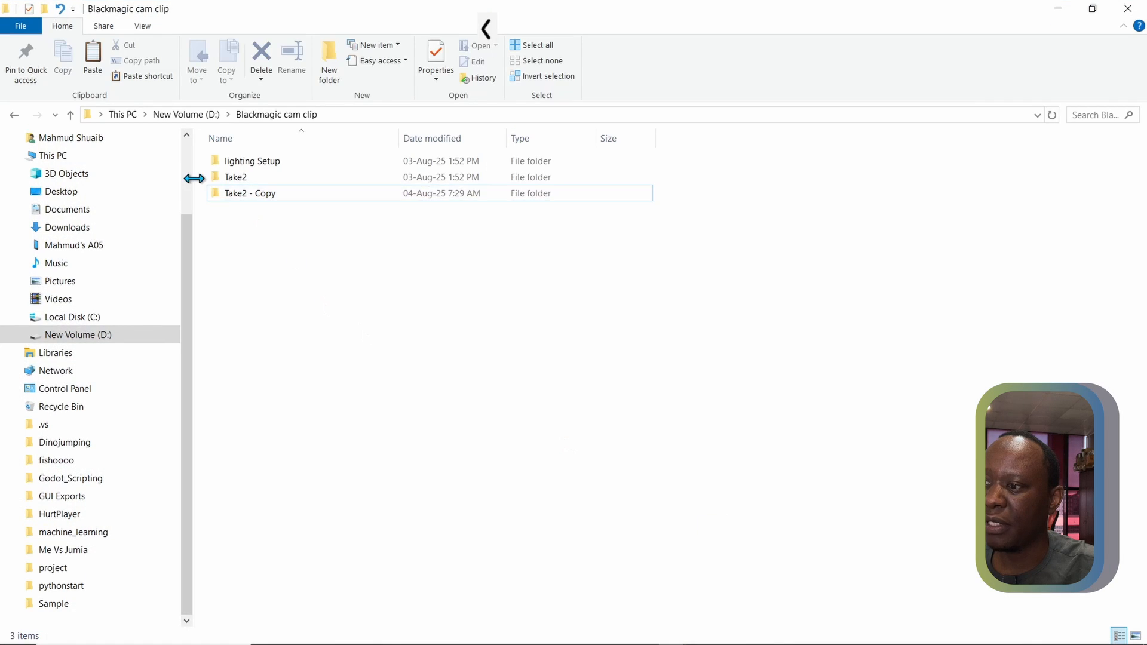
click(228, 197)
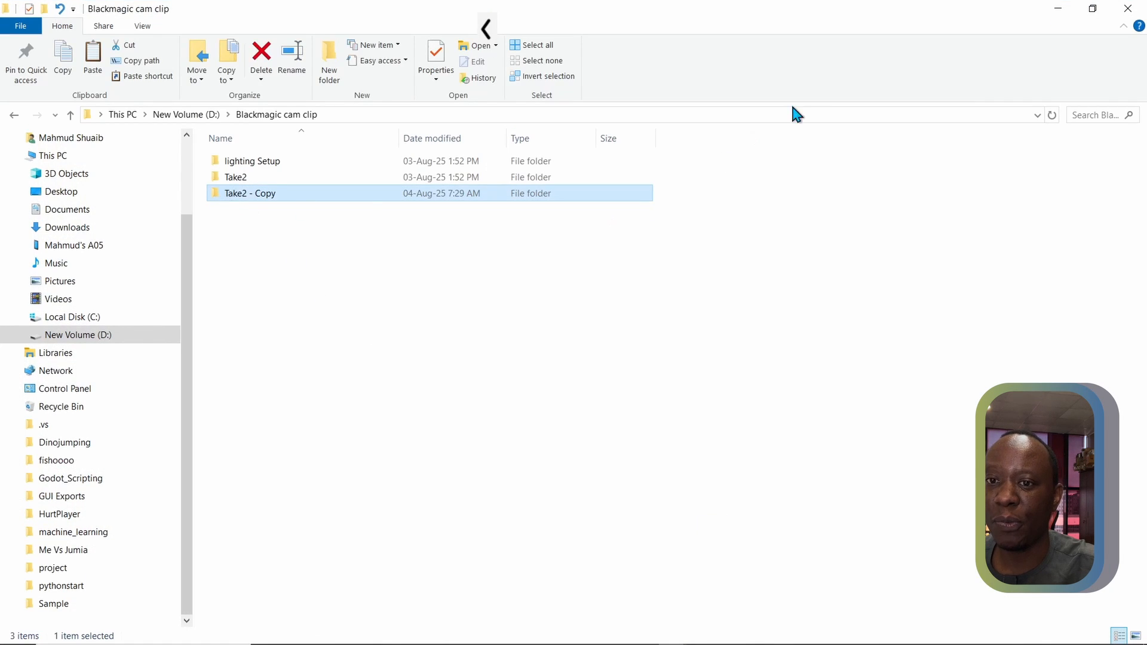
click(1093, 9)
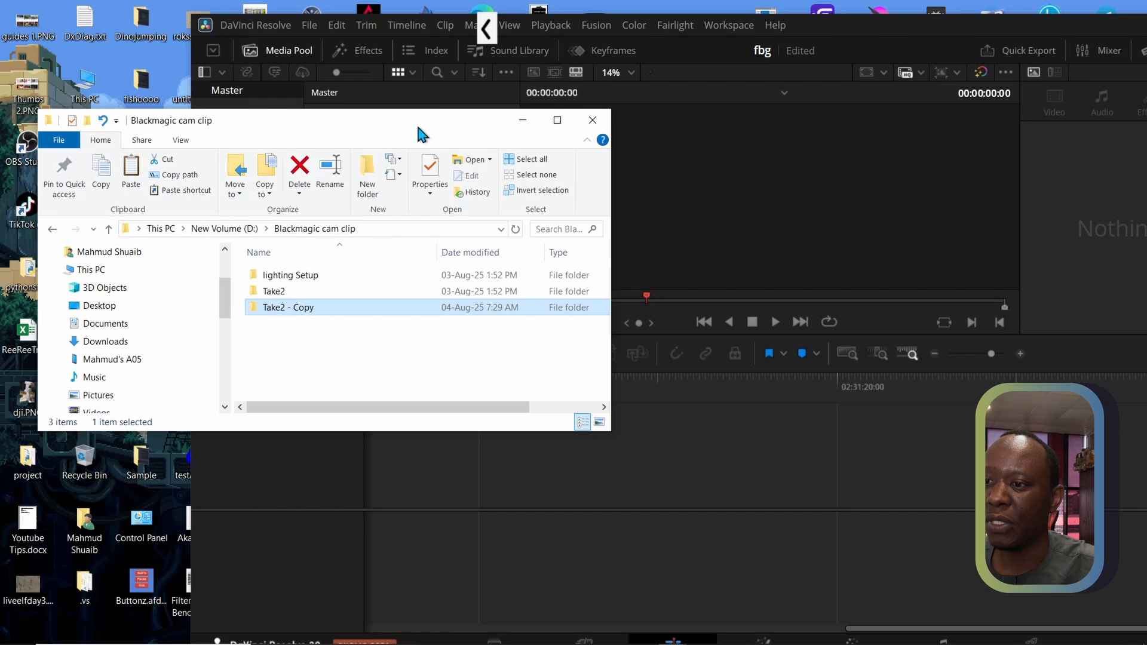
drag(417, 128, 939, 182)
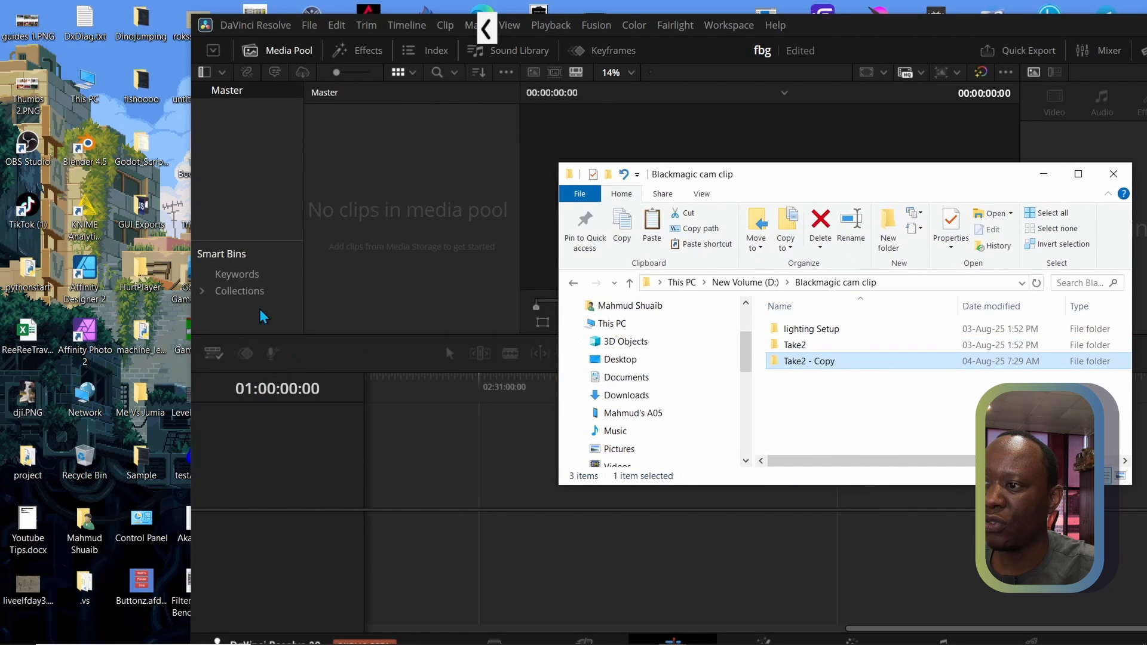
Return to DaVinci Resolve, maximize its window and switch to the Media page
mouse_move(497, 640)
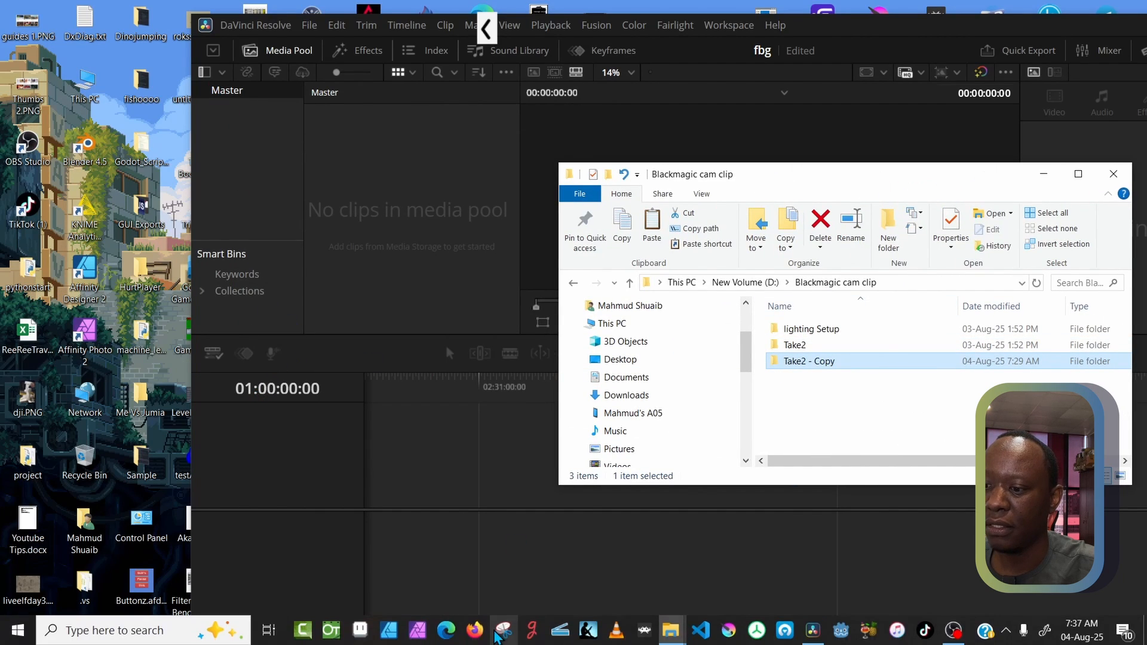
click(1033, 18)
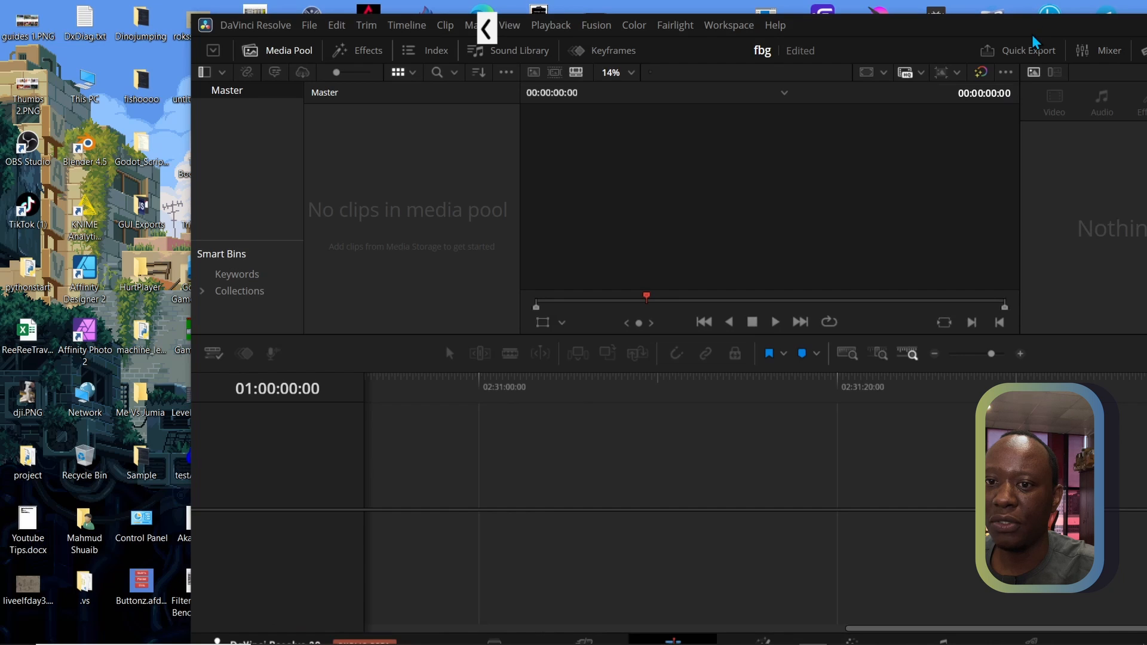
double_click(1033, 34)
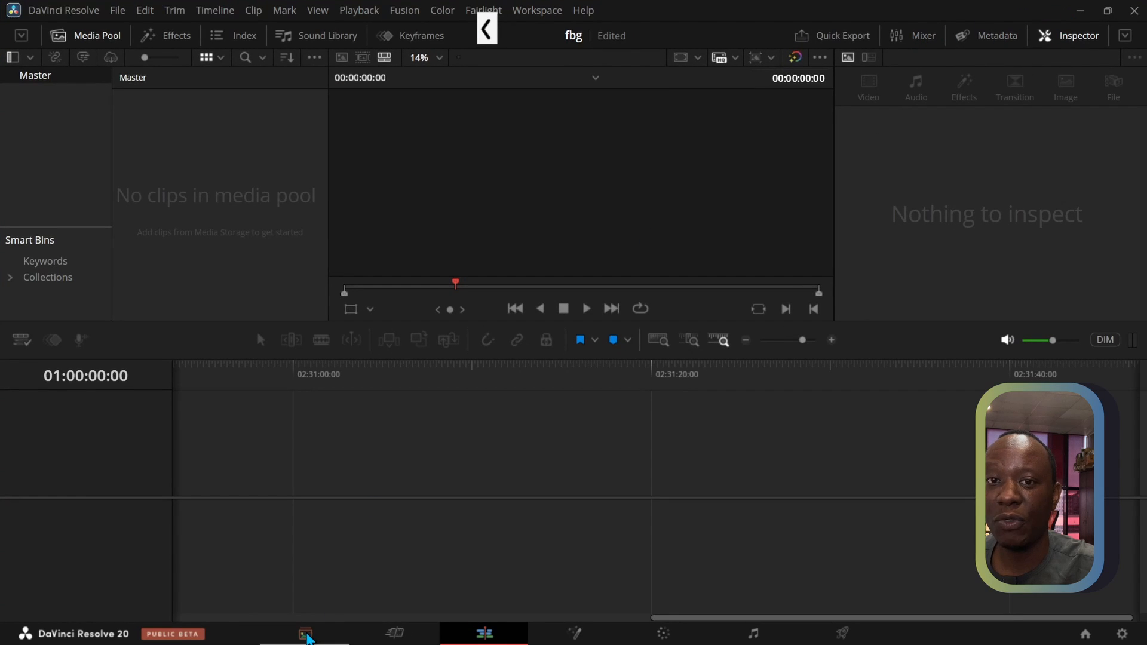
click(306, 635)
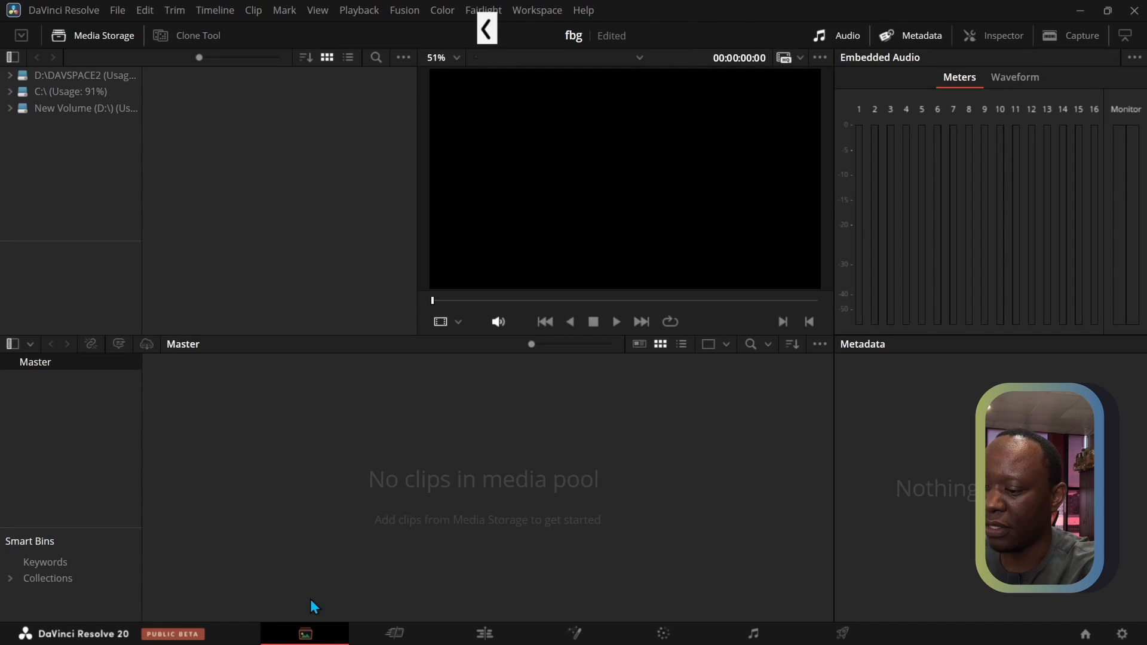
mouse_move(319, 580)
mouse_down()
mouse_move(259, 625)
mouse_move(283, 644)
mouse_move(313, 644)
mouse_move(340, 612)
mouse_move(322, 577)
mouse_up()
mouse_move(256, 459)
mouse_down()
mouse_move(304, 498)
mouse_move(300, 540)
mouse_move(258, 533)
mouse_up()
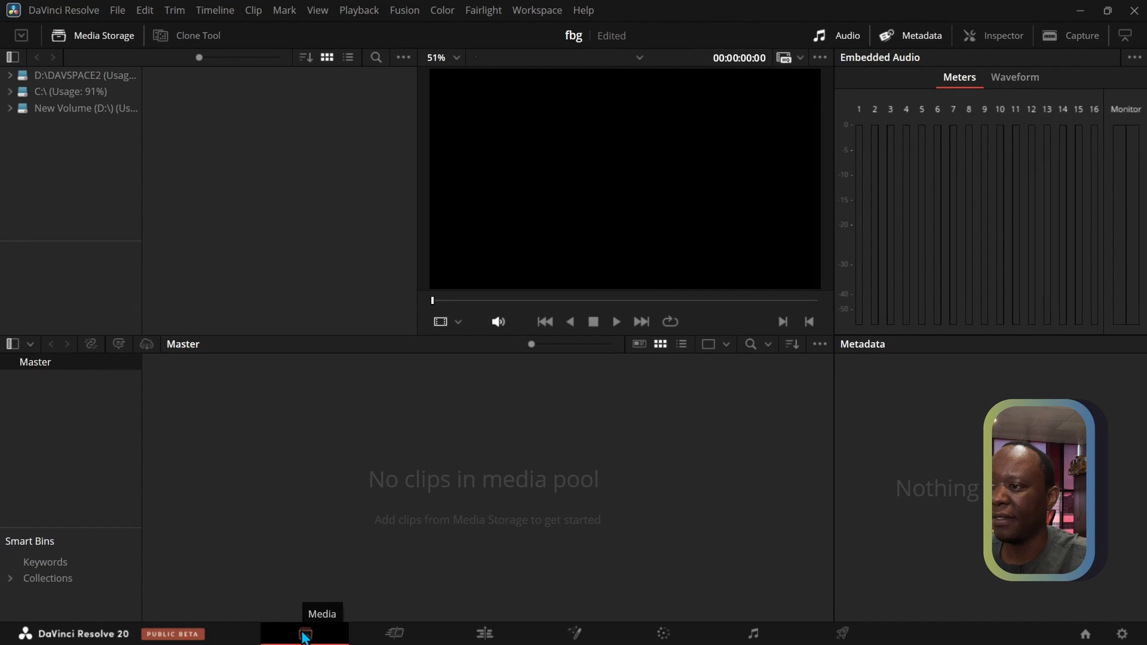
Reduce and shift the Resolve window, and bring the Blackmagic cam clip folder in File Explorer in front of it
click(1107, 10)
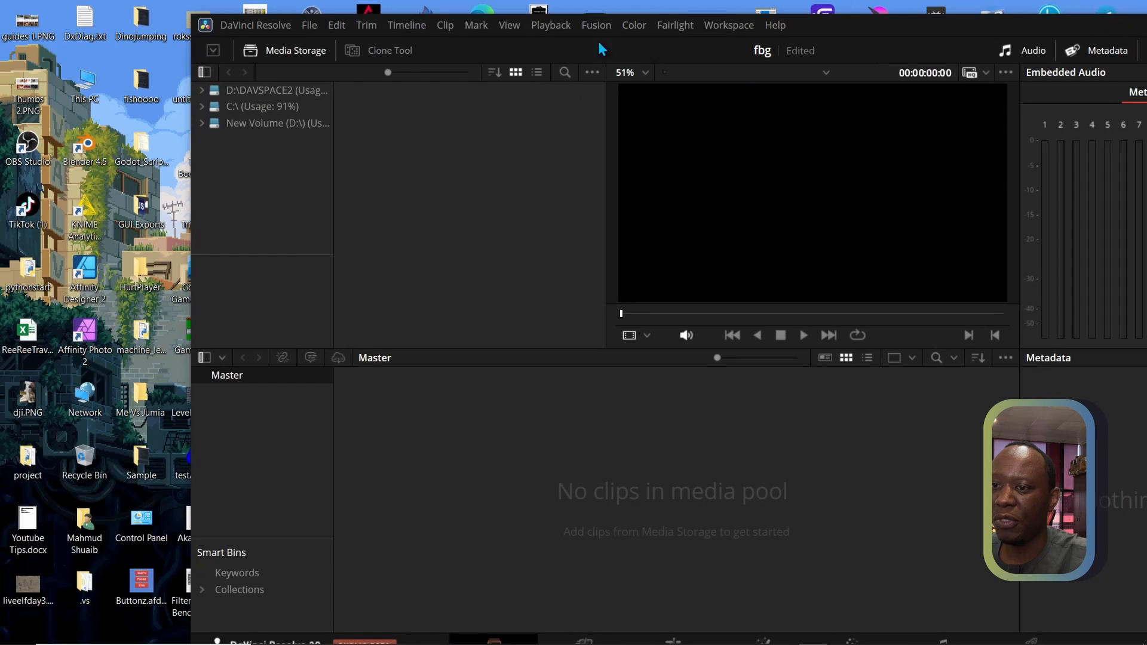
drag(826, 24, 999, 33)
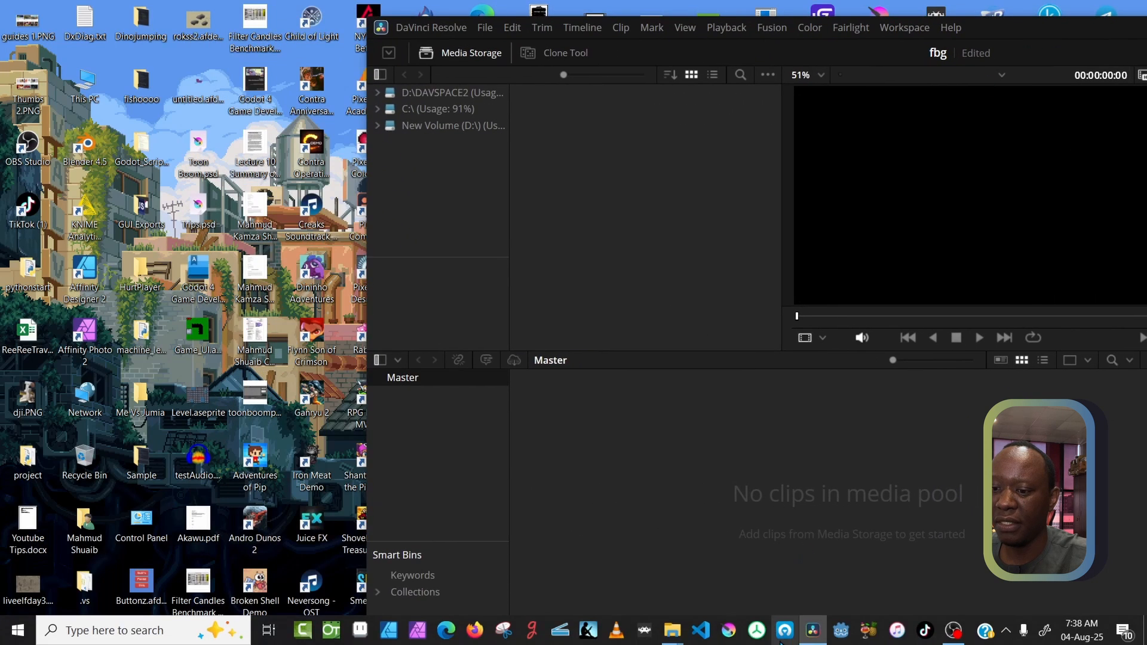
mouse_move(672, 631)
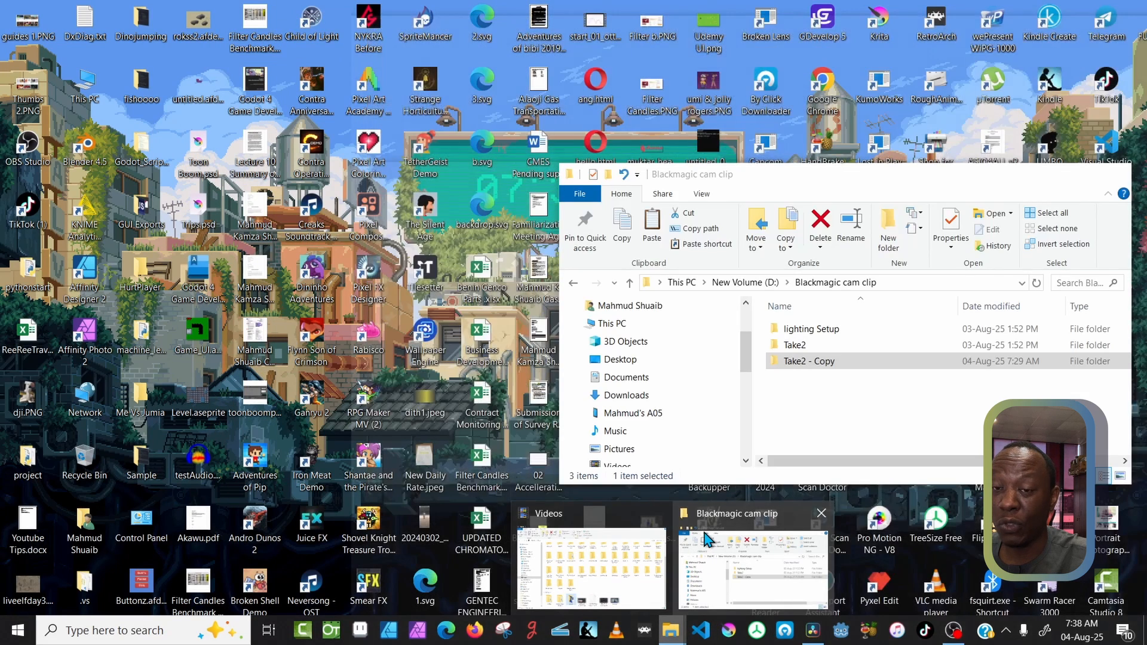
click(704, 534)
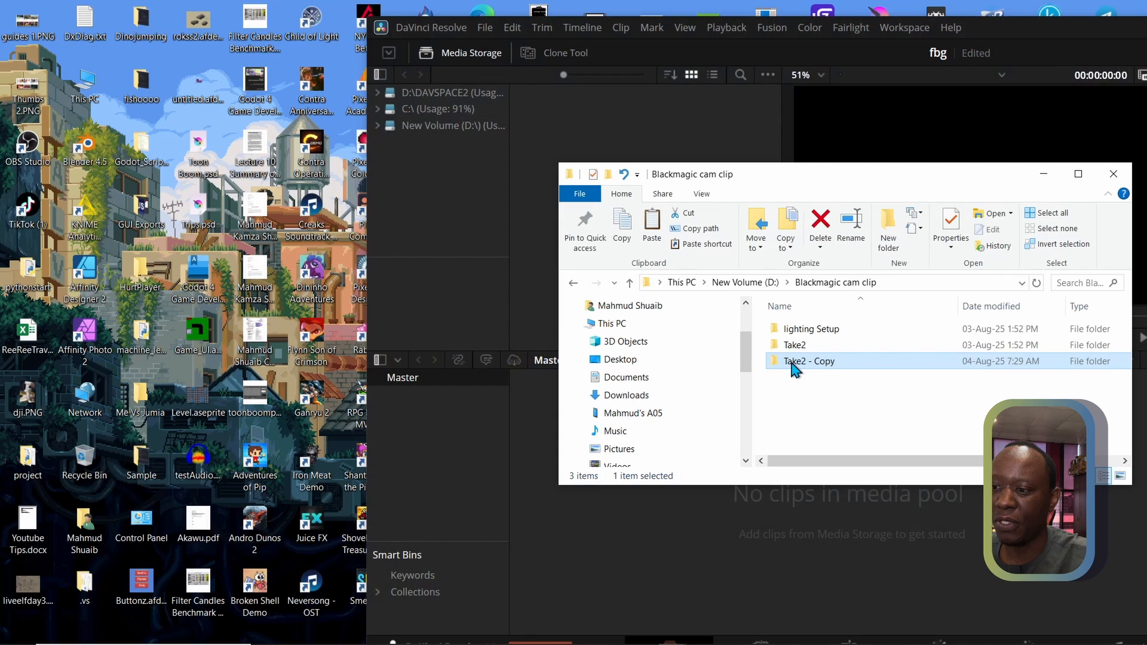
Import the Take2 - Copy folder into the Master bin with the project frame rate changed to match, then close File Explorer and maximize Resolve
drag(795, 369, 416, 464)
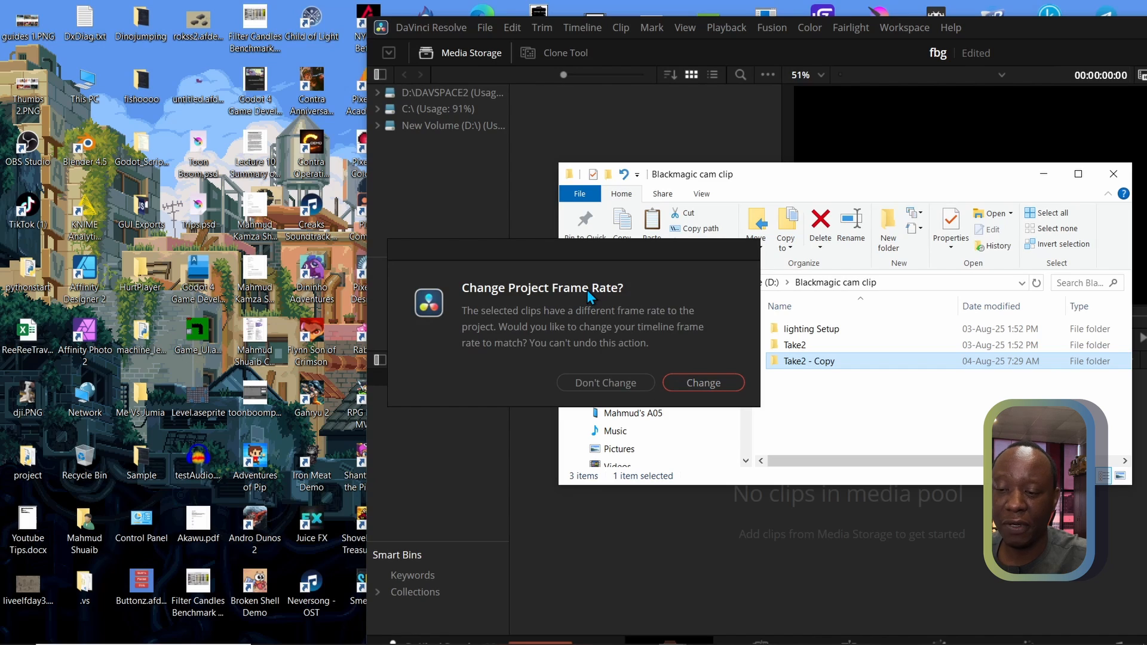
click(702, 383)
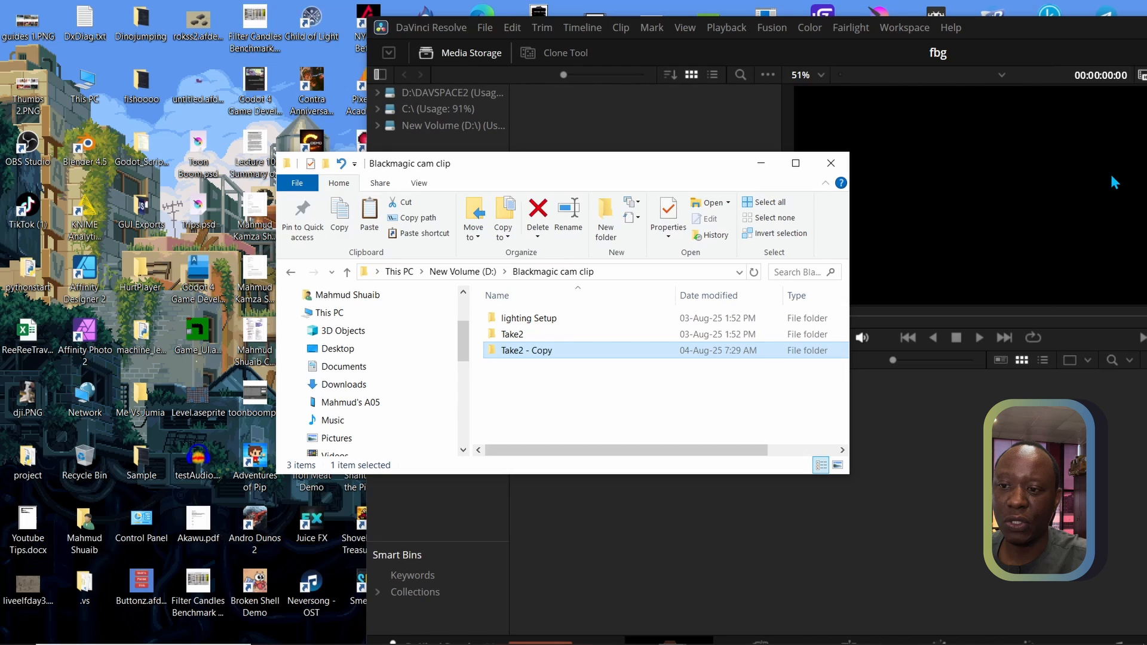
click(831, 163)
double_click(1090, 28)
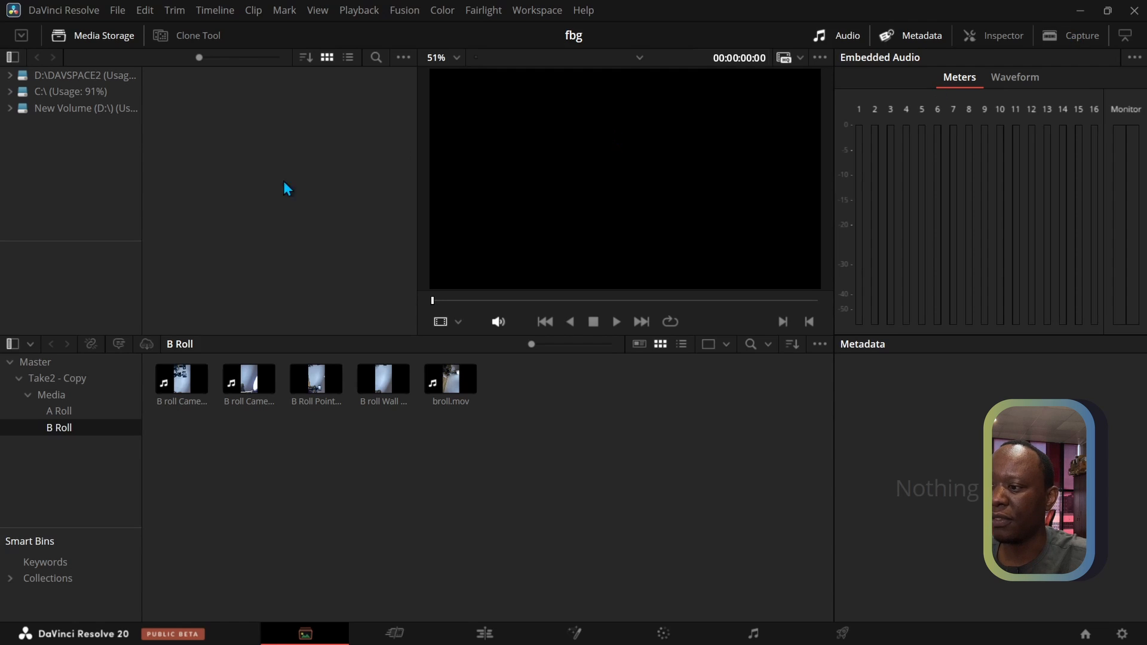
Open the A Roll bin and create an empty timeline named main in it on the Edit page, using the project settings
click(62, 411)
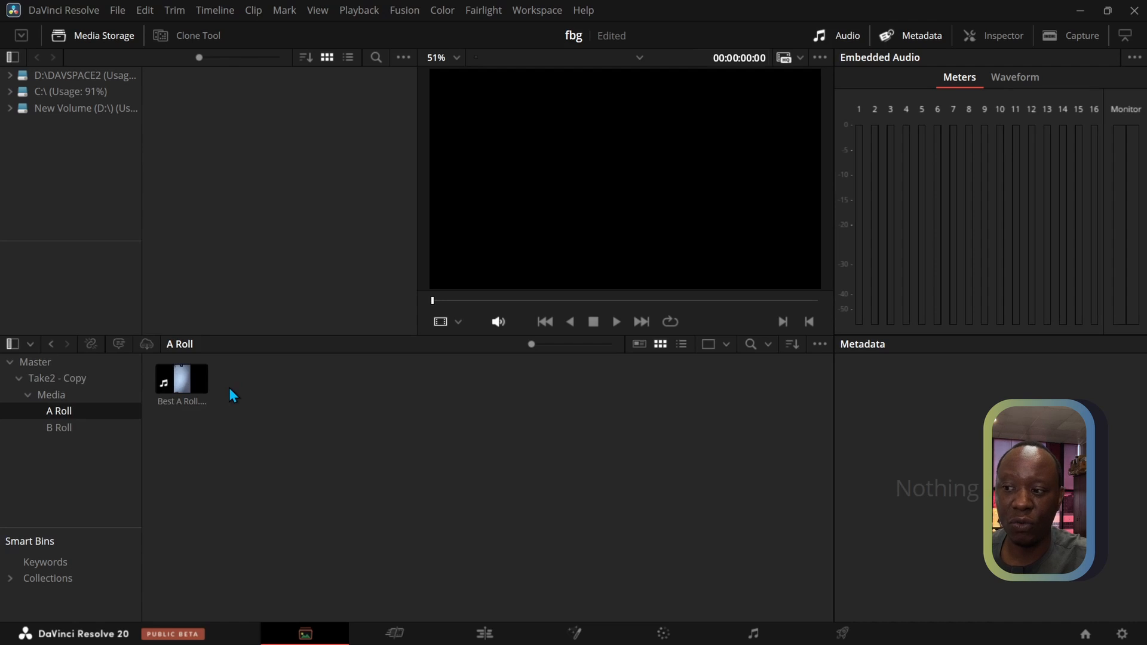
click(201, 388)
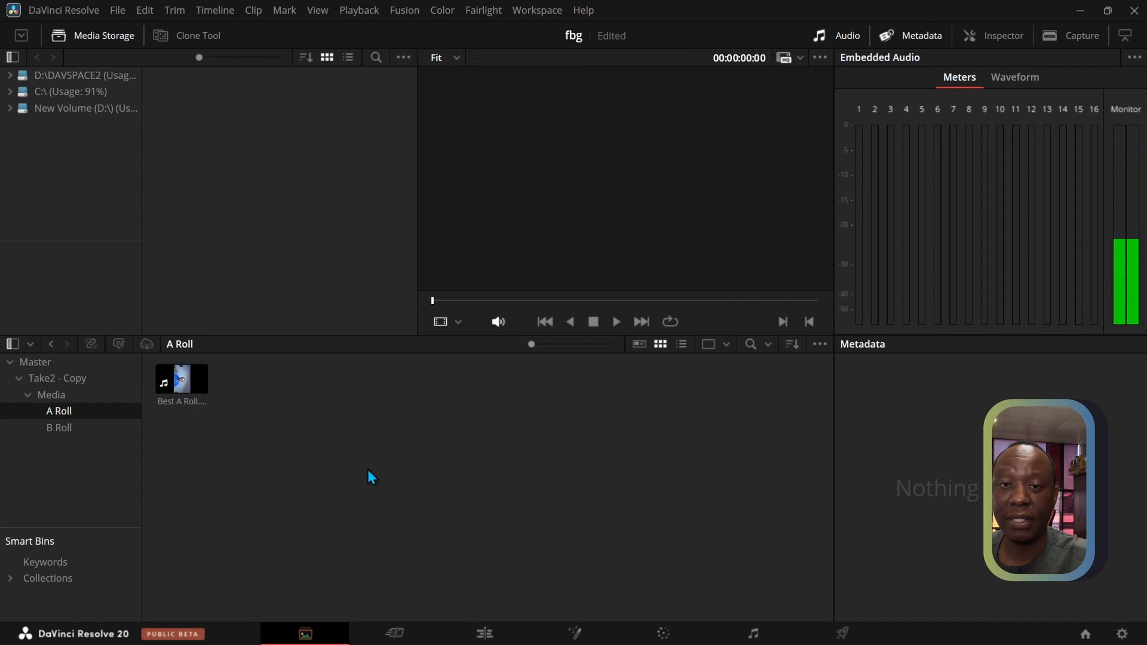
click(470, 642)
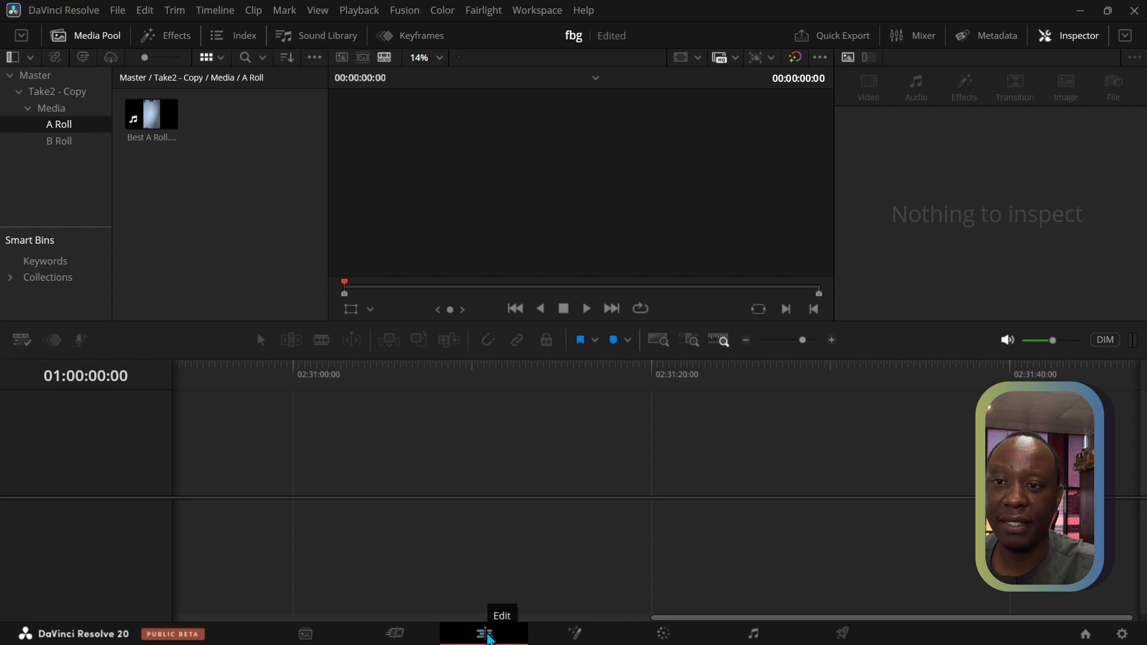
right_click(153, 222)
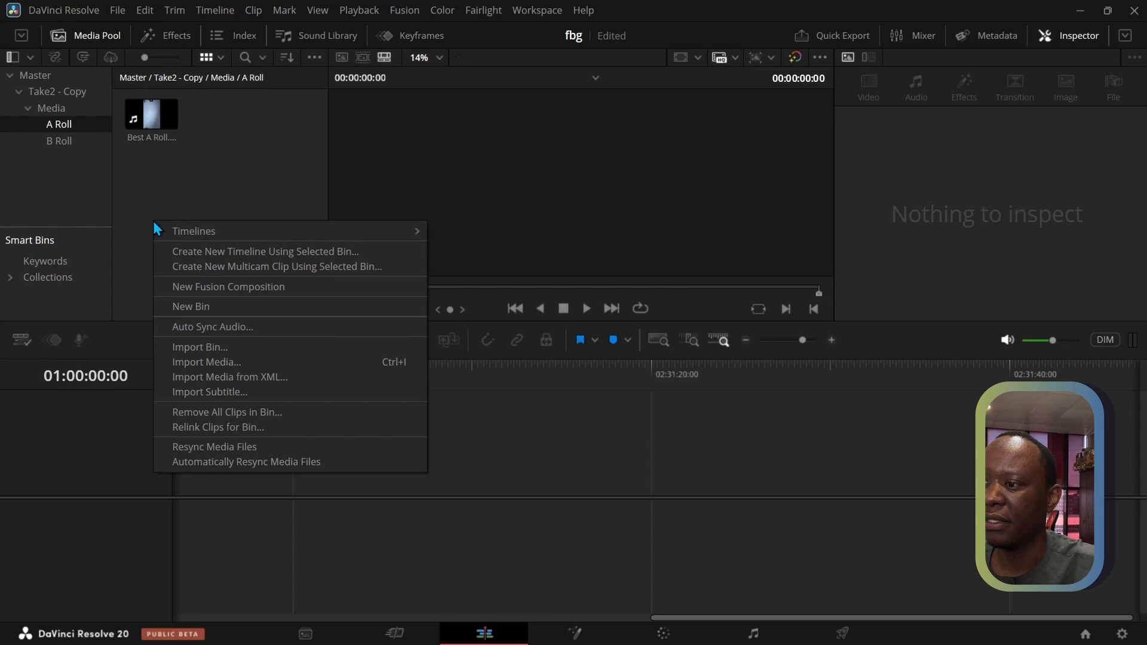
mouse_move(175, 232)
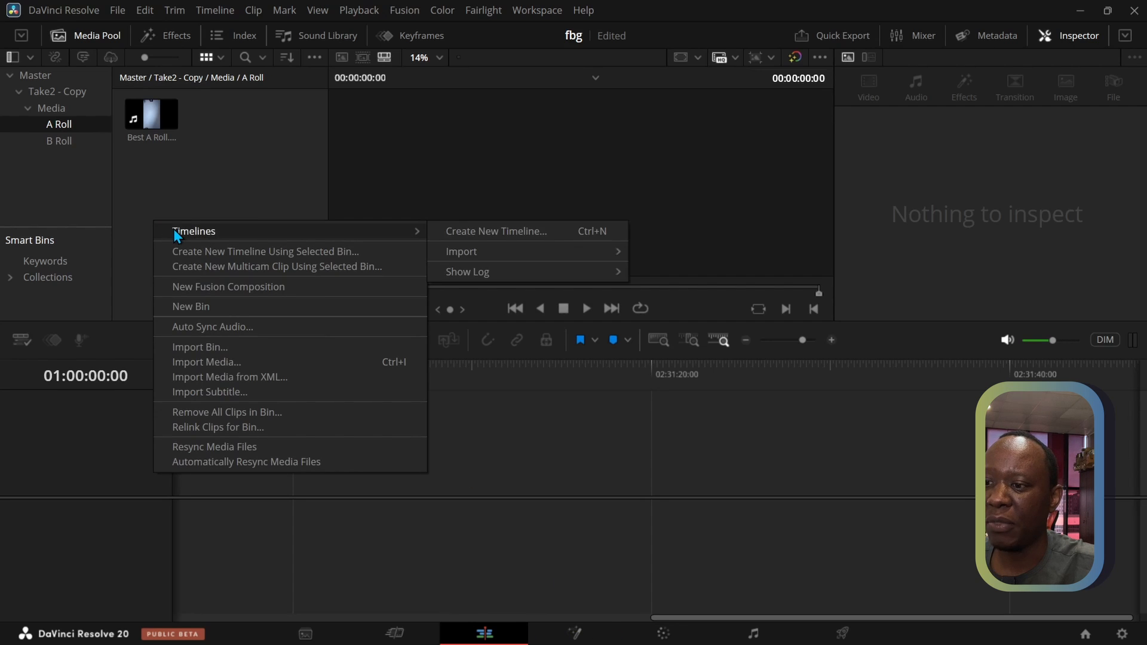
click(453, 236)
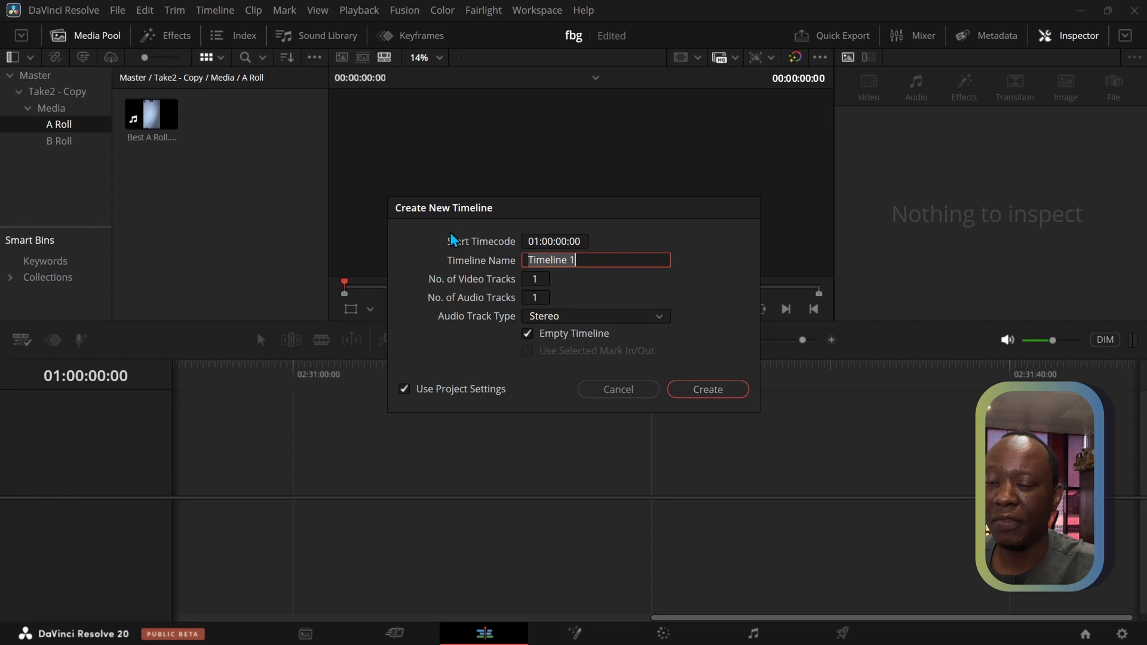
text(main)
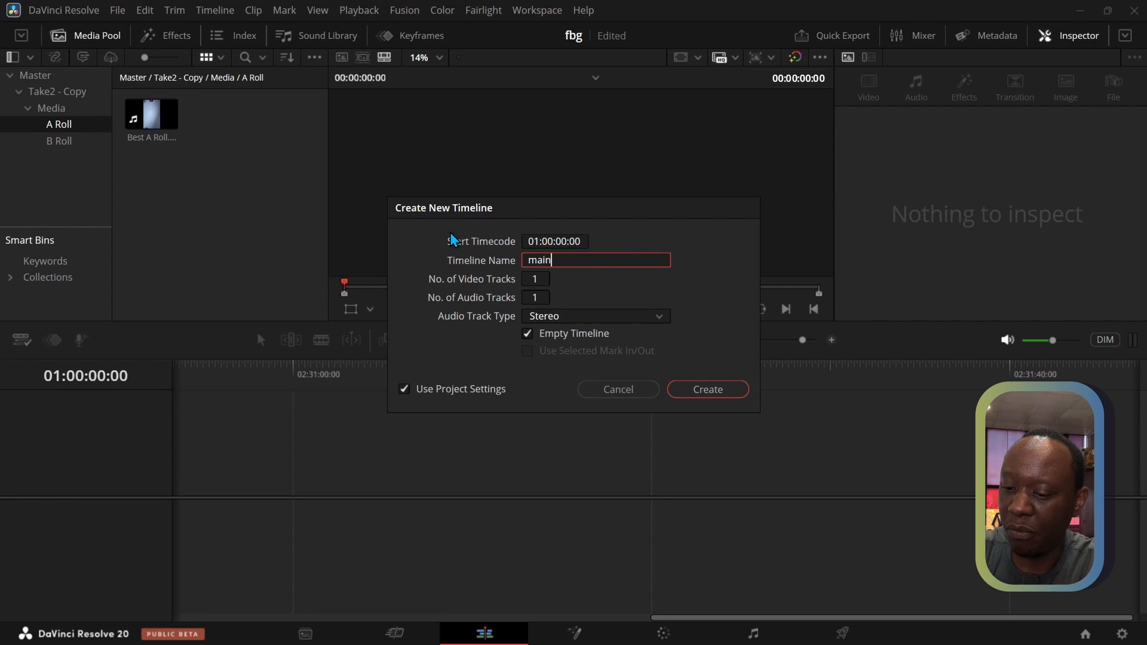
key(Return)
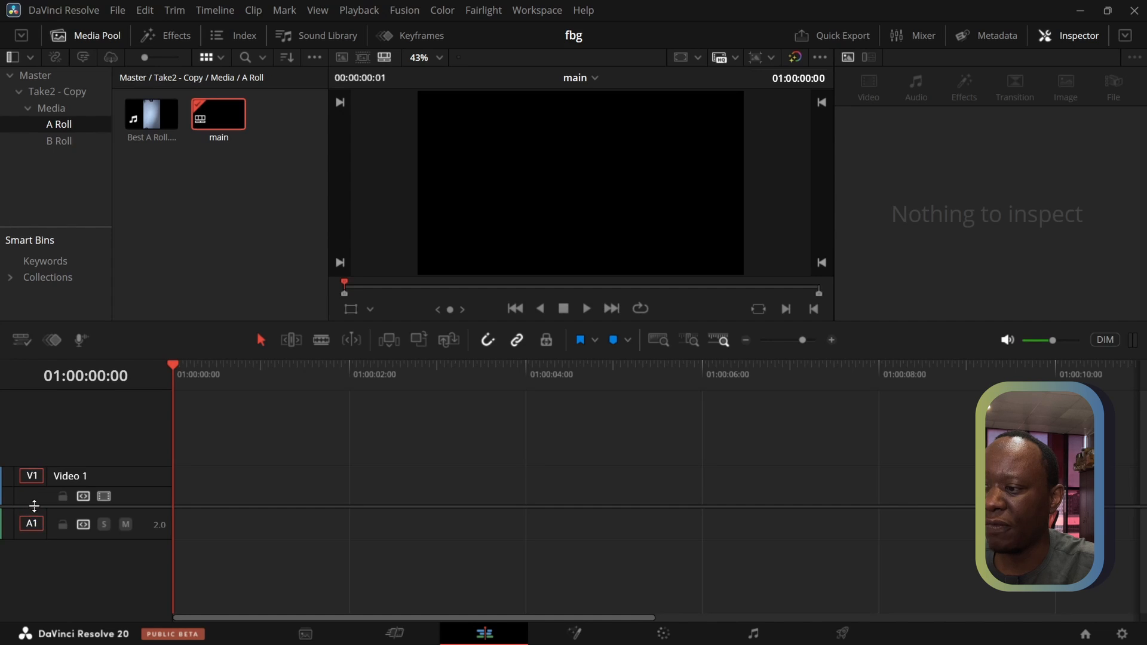
Lower the divider between video and audio tracks and place the Best A Roll clip on Video 2 at the start of the main timeline
mouse_move(29, 507)
mouse_down()
mouse_move(29, 541)
mouse_move(29, 526)
mouse_up()
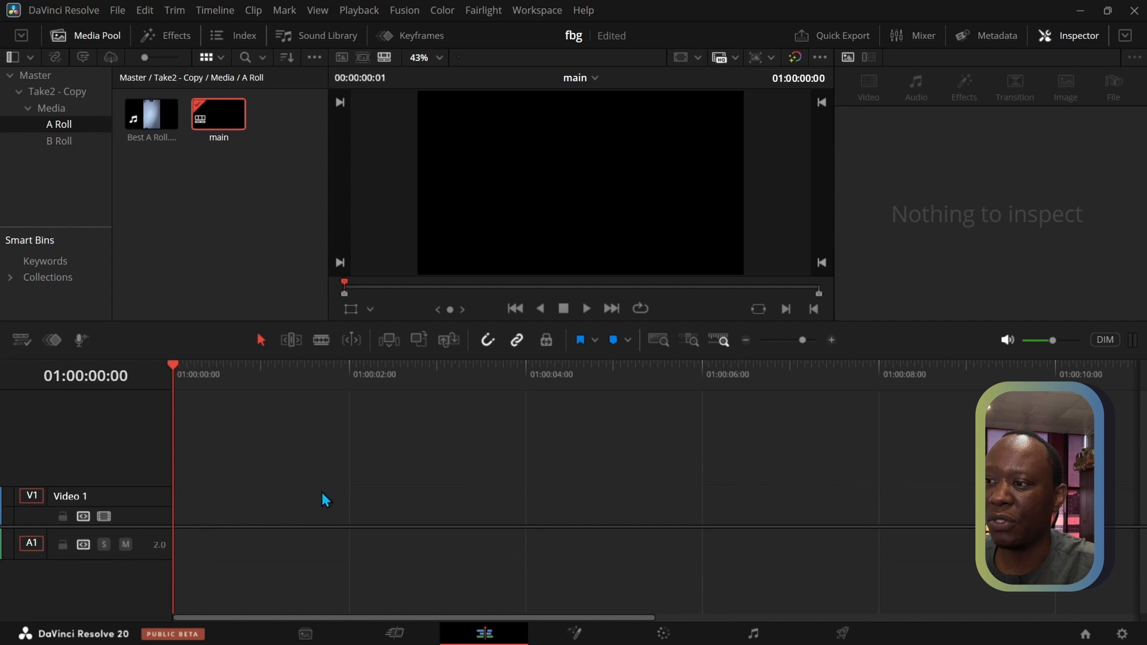
click(147, 115)
drag(147, 115, 166, 478)
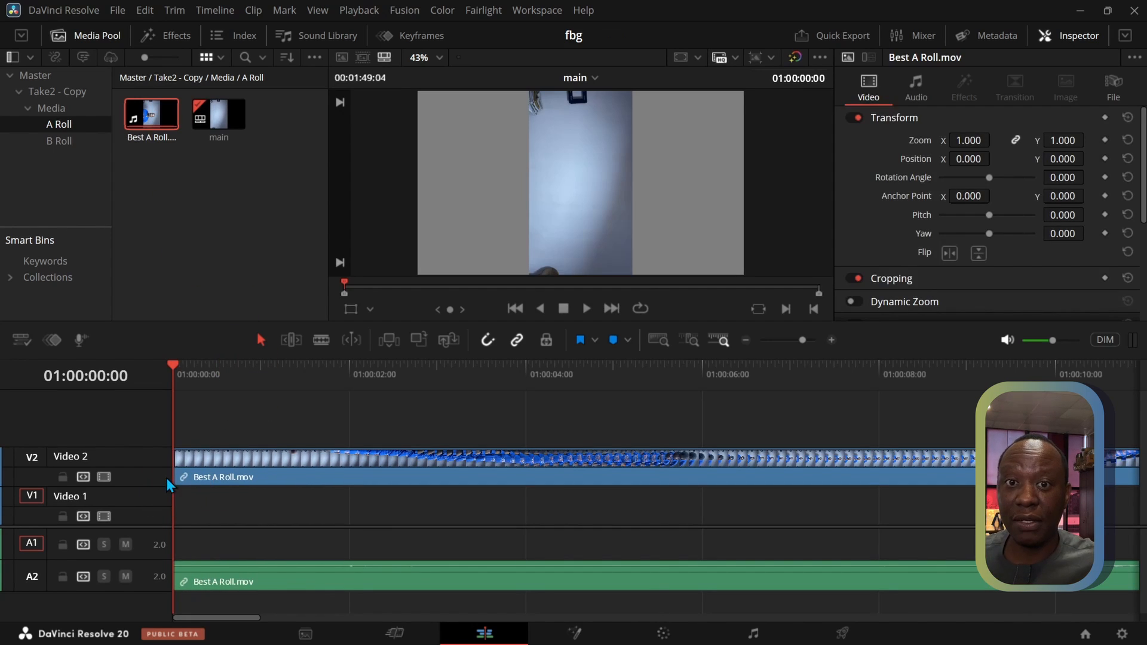
Fit the whole timeline in view and split the Best A Roll clip at 01:00:18:04, where the speech begins
click(659, 342)
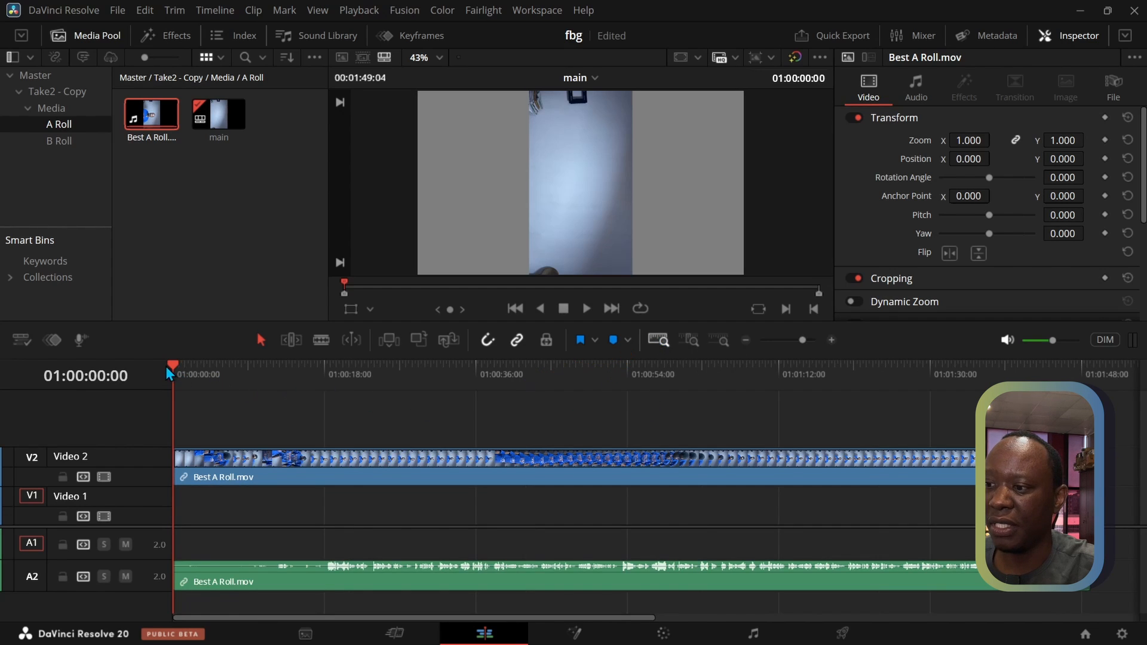
drag(170, 365, 326, 374)
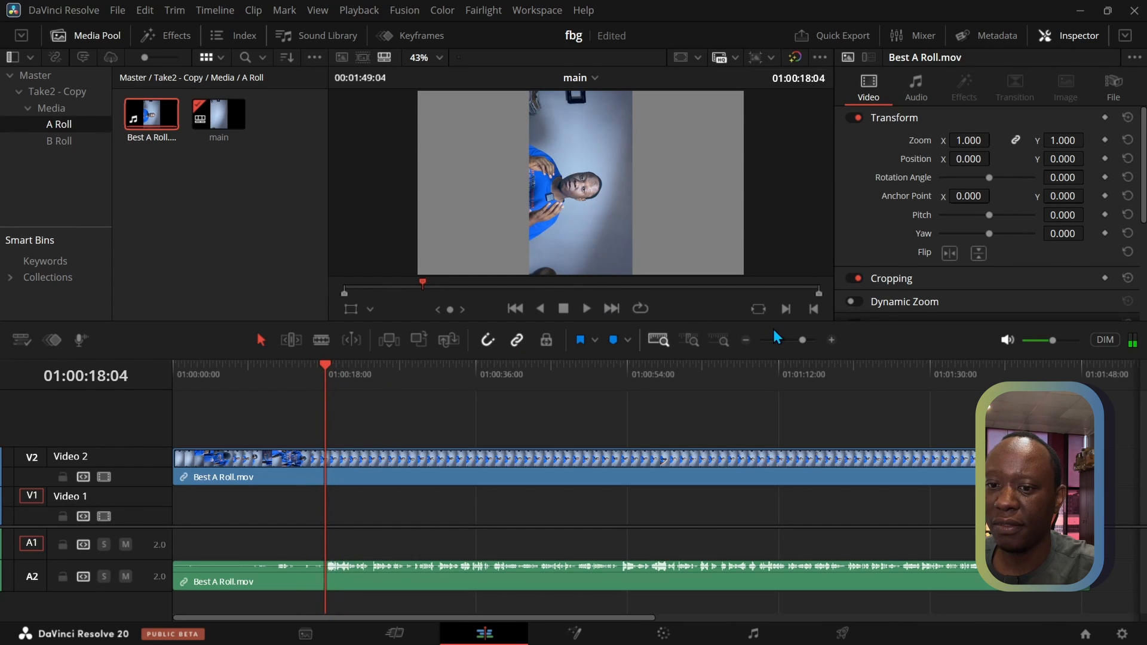
click(589, 306)
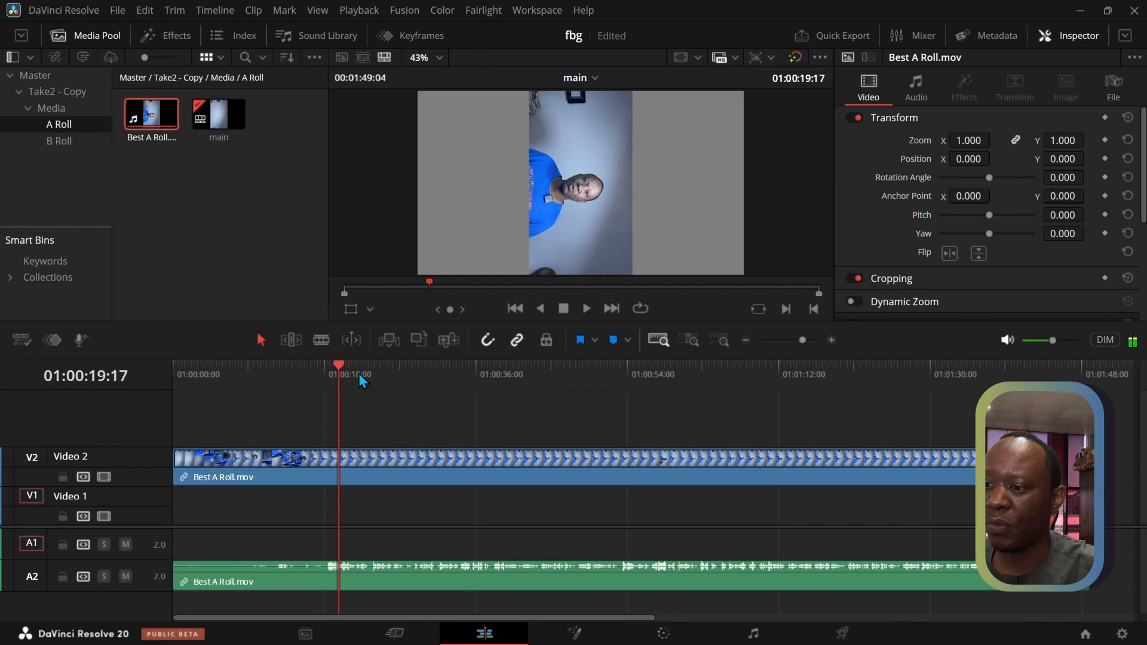
drag(339, 363, 328, 371)
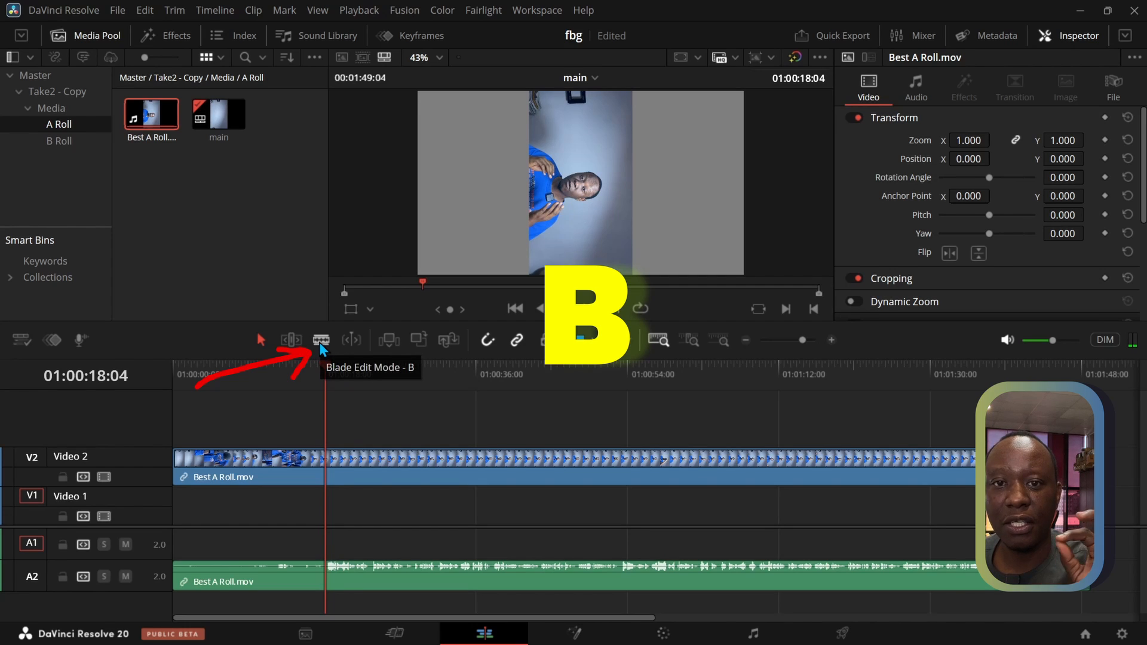
click(321, 341)
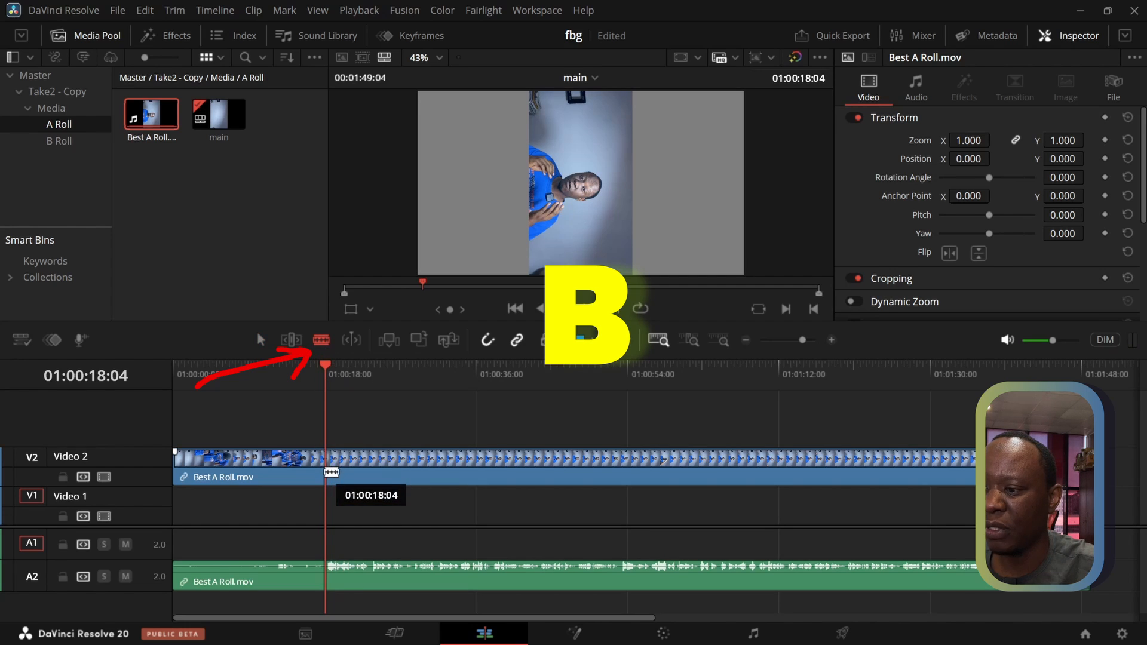
click(326, 472)
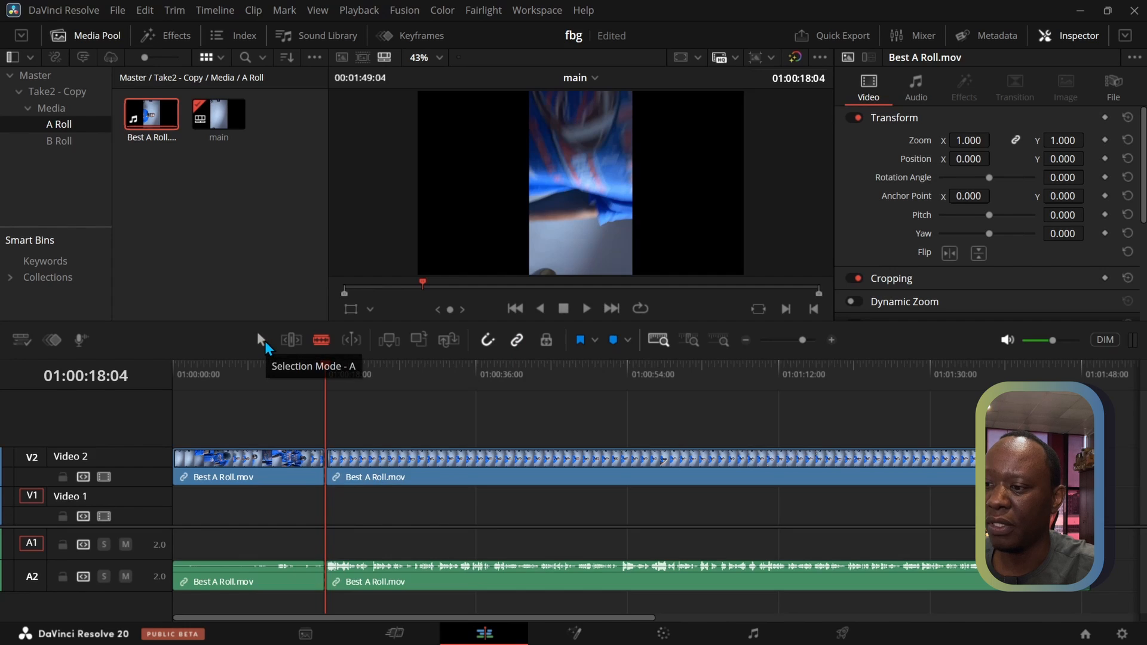
Ripple delete the video and audio segment before the cut, and save the project
click(262, 340)
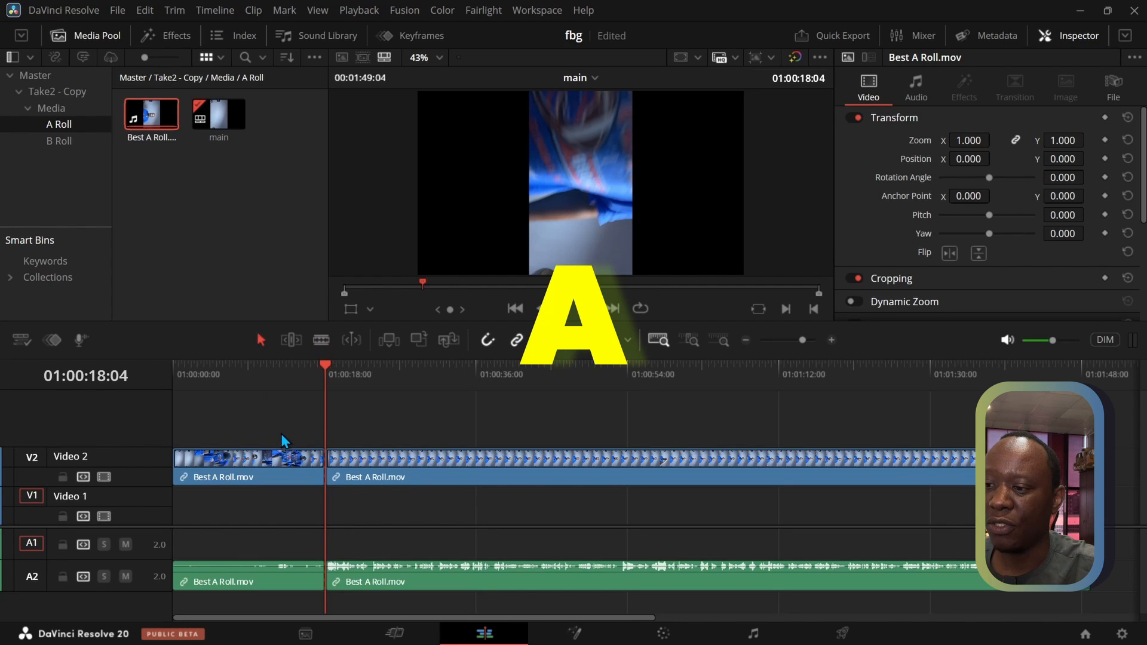
drag(281, 435, 263, 603)
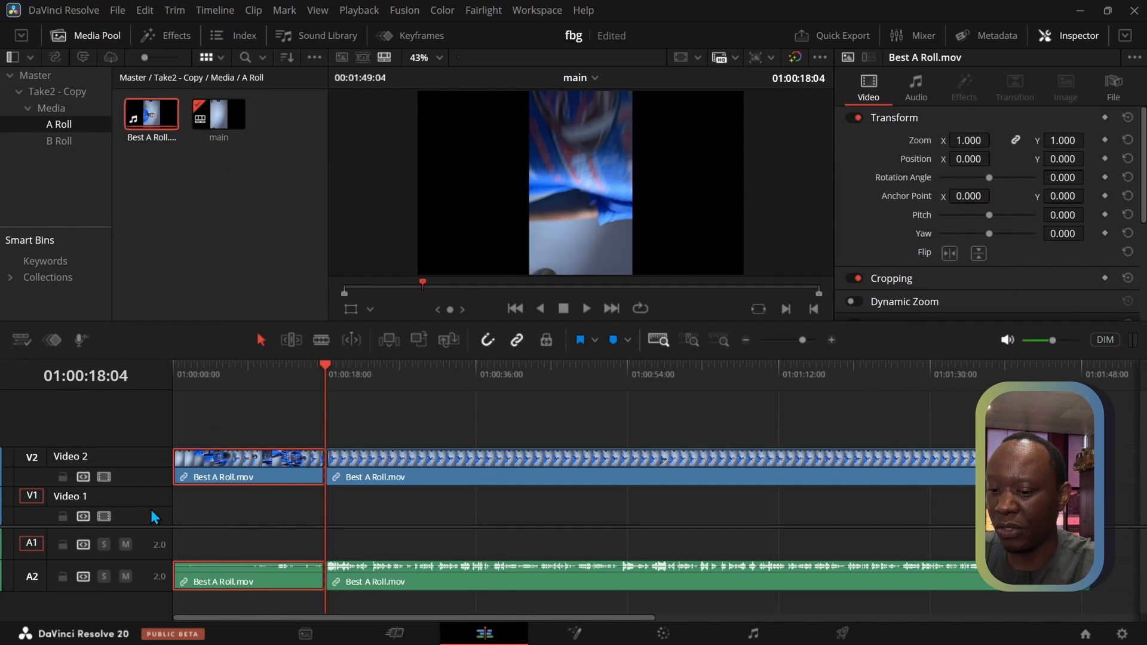
key(shift+BackSpace)
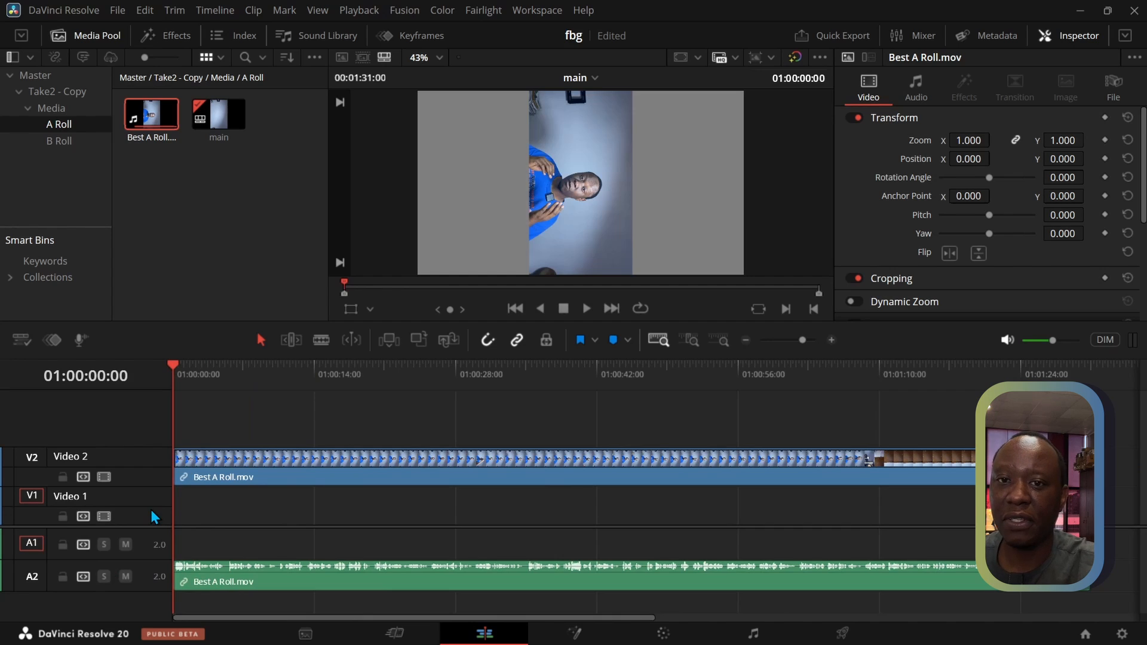
key(ctrl+s)
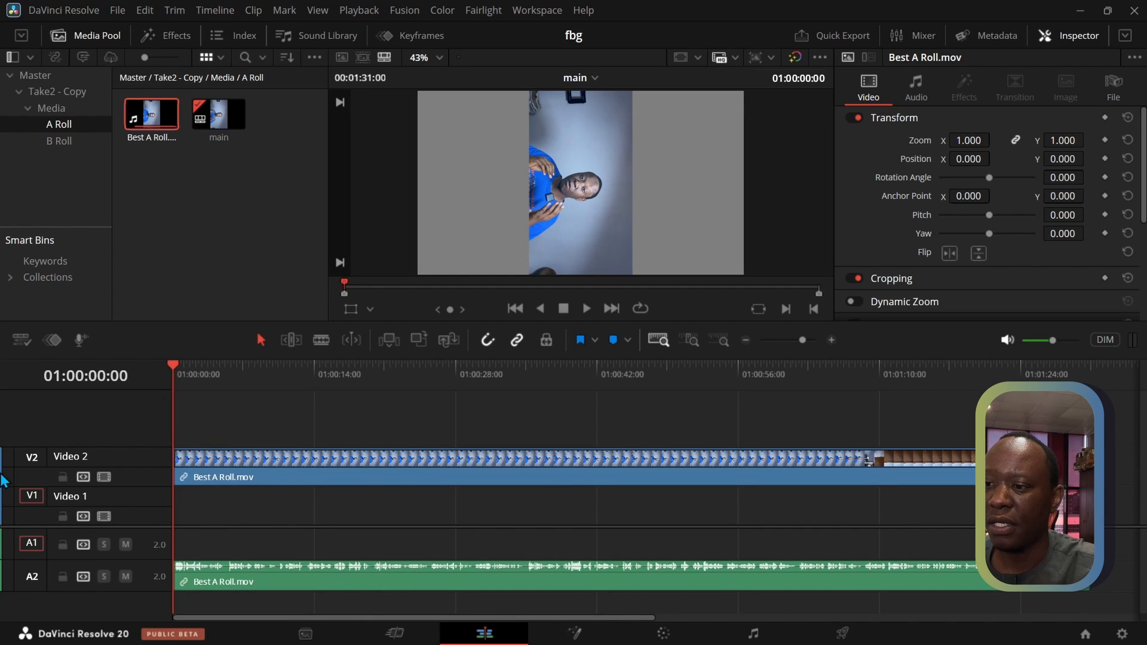
Set the project's video monitoring resolution to 1280 x 720 HD 720P and save the project settings
click(292, 475)
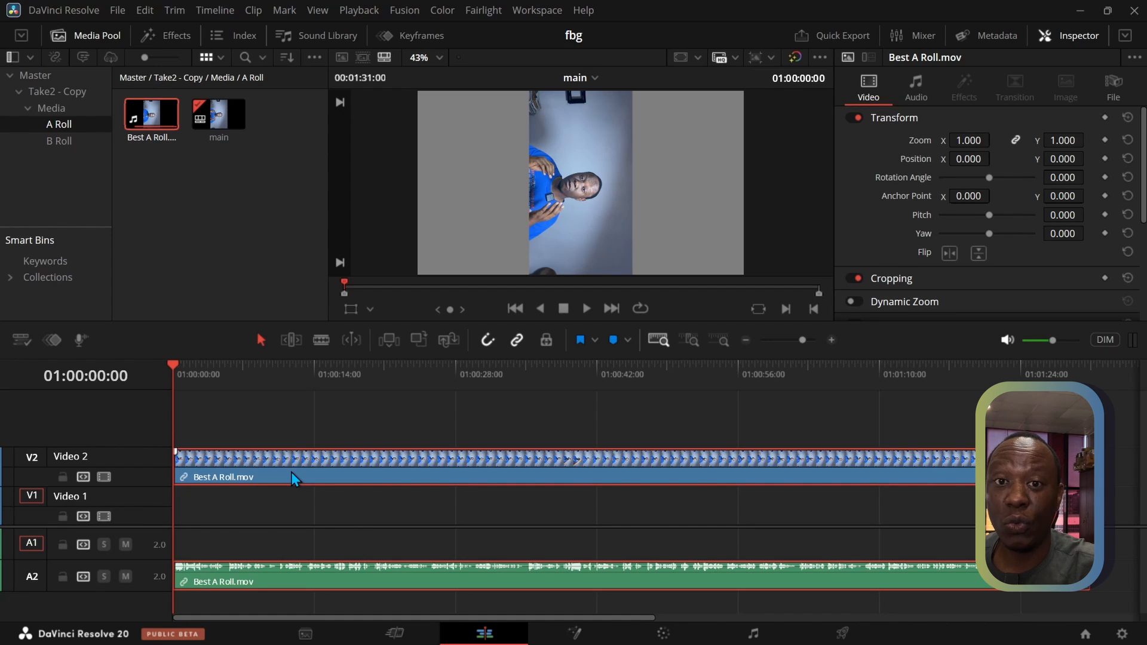
click(1124, 636)
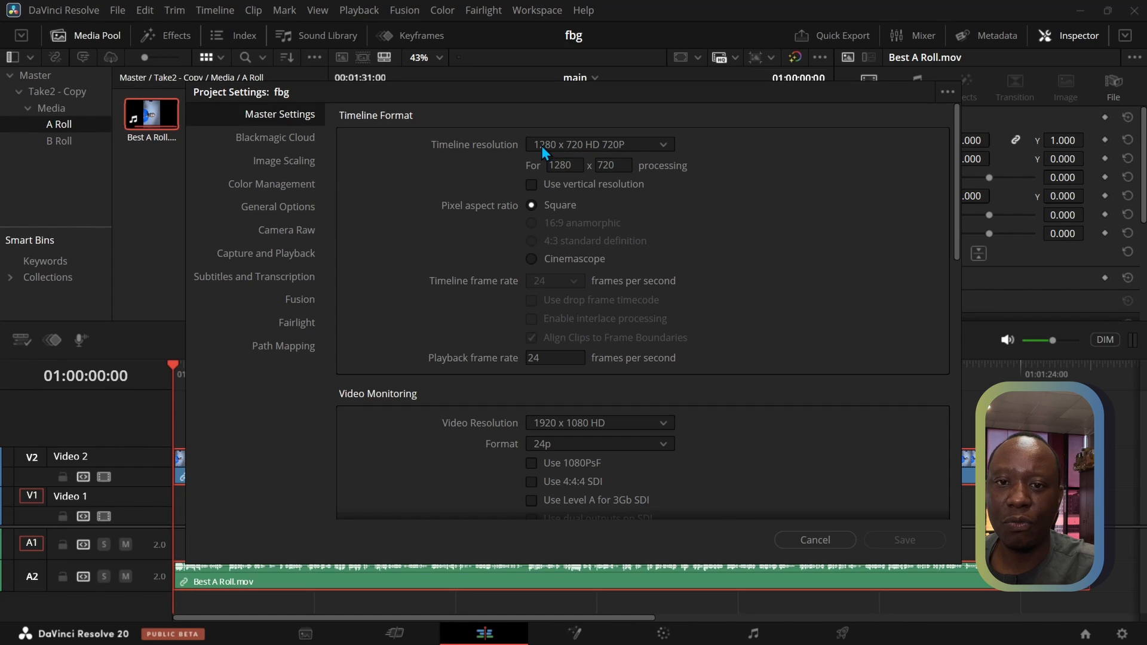
scroll(457, 267, down, 3)
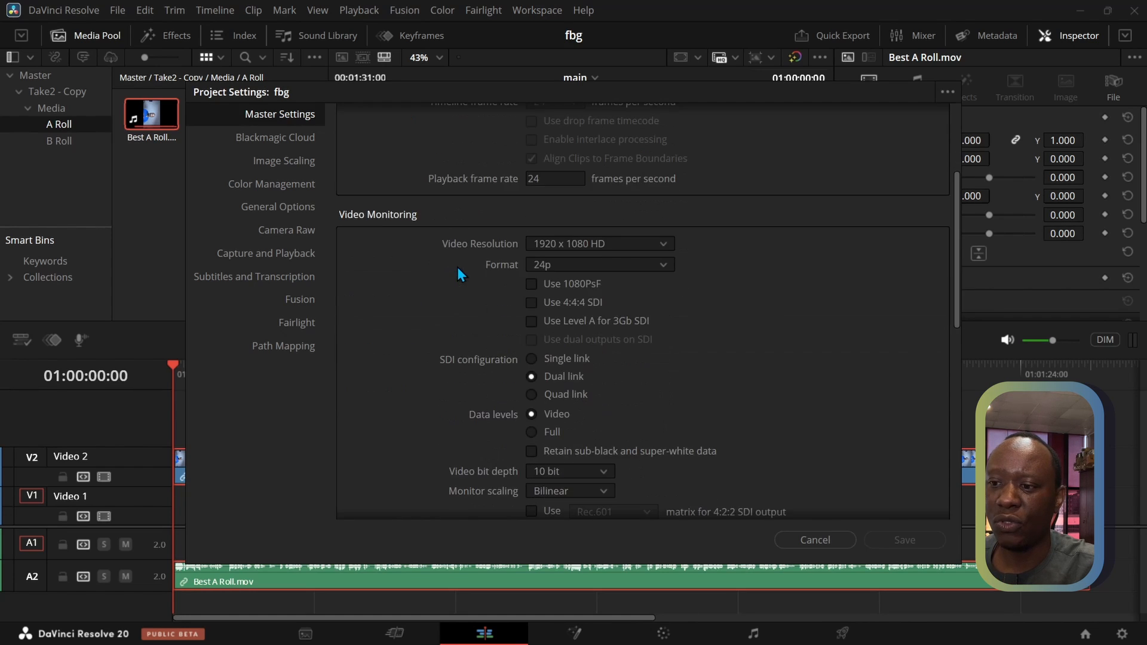
click(584, 243)
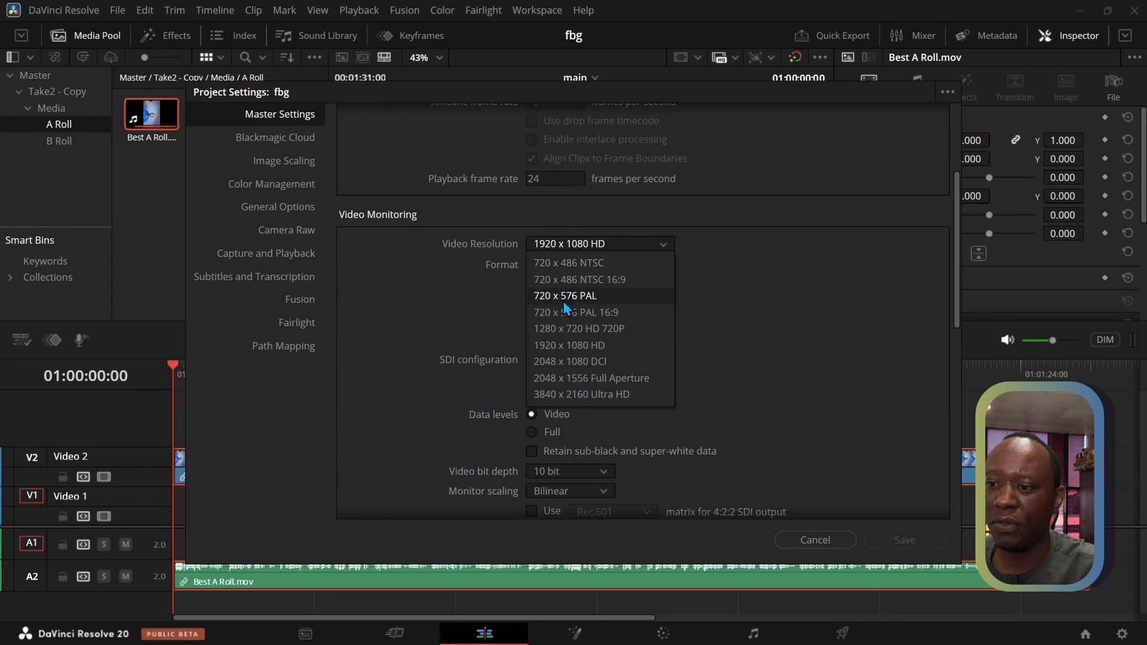
click(552, 327)
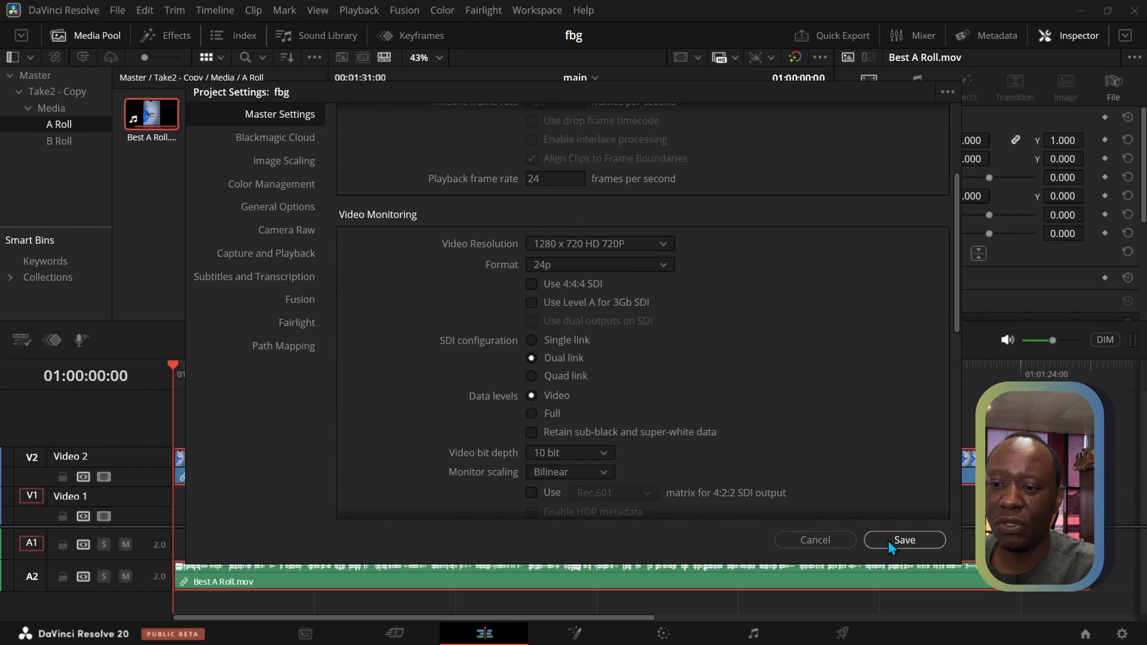
scroll(722, 385, down, 5)
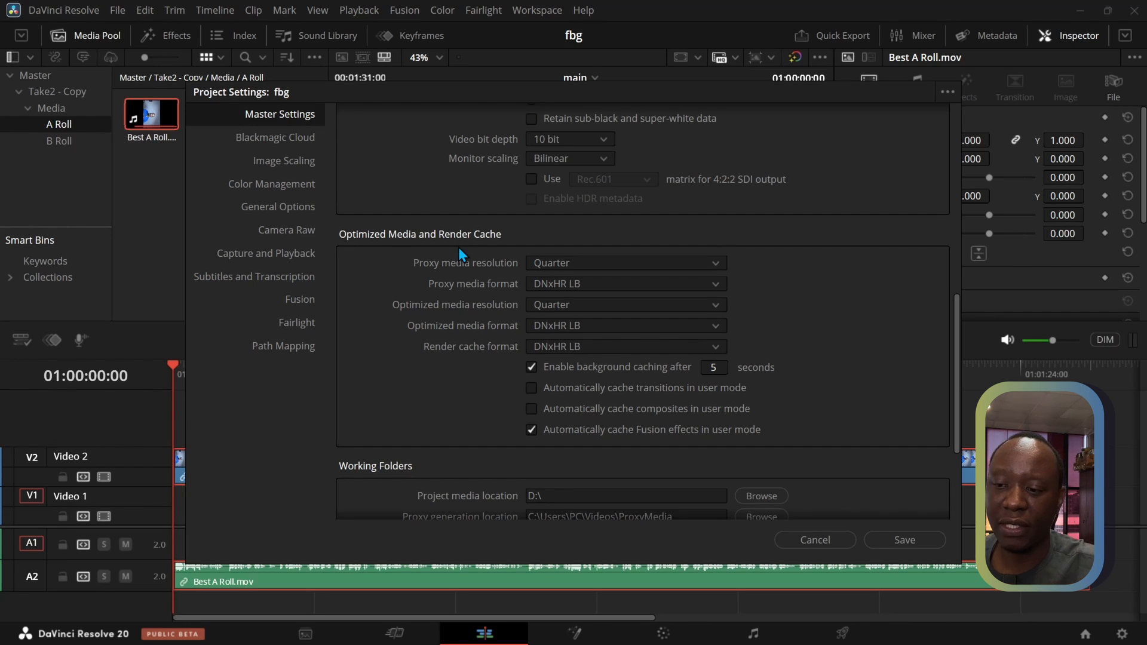
click(898, 545)
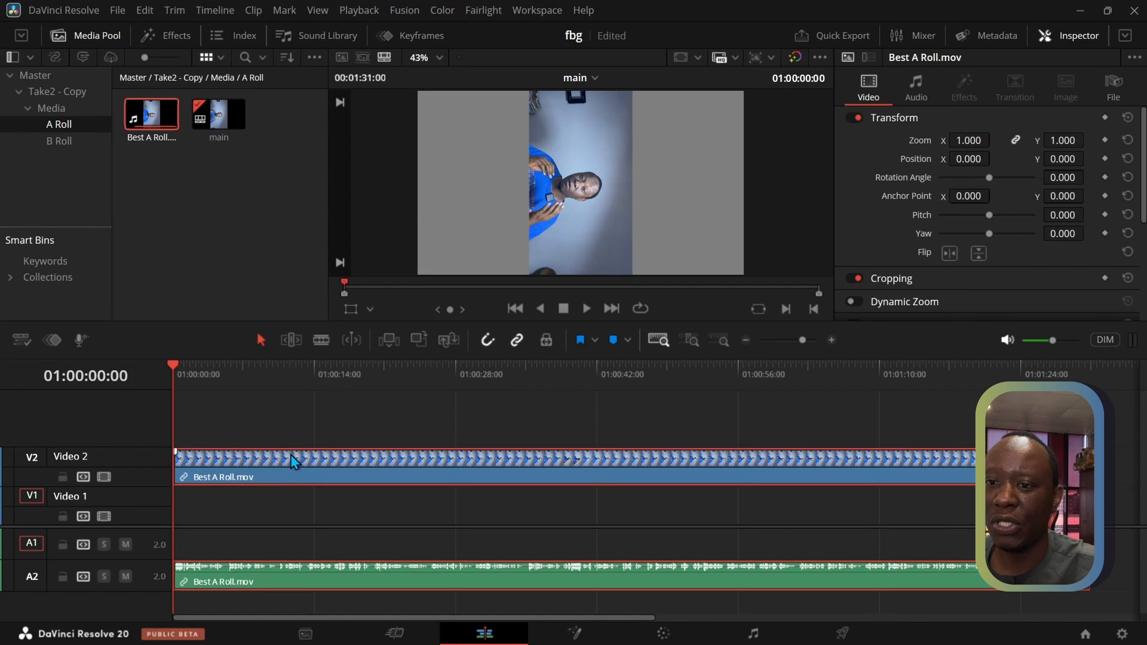
Show the transform handles on the timeline clip and rotate it upright in the viewer to about 90.37 degrees
click(356, 311)
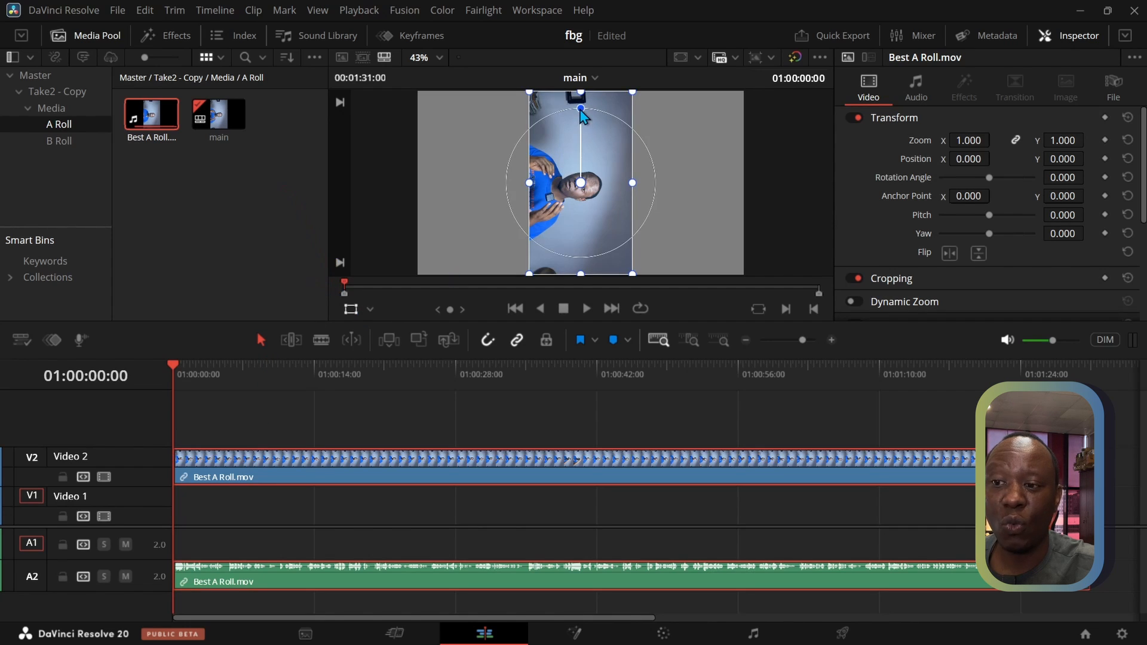
drag(581, 108, 351, 185)
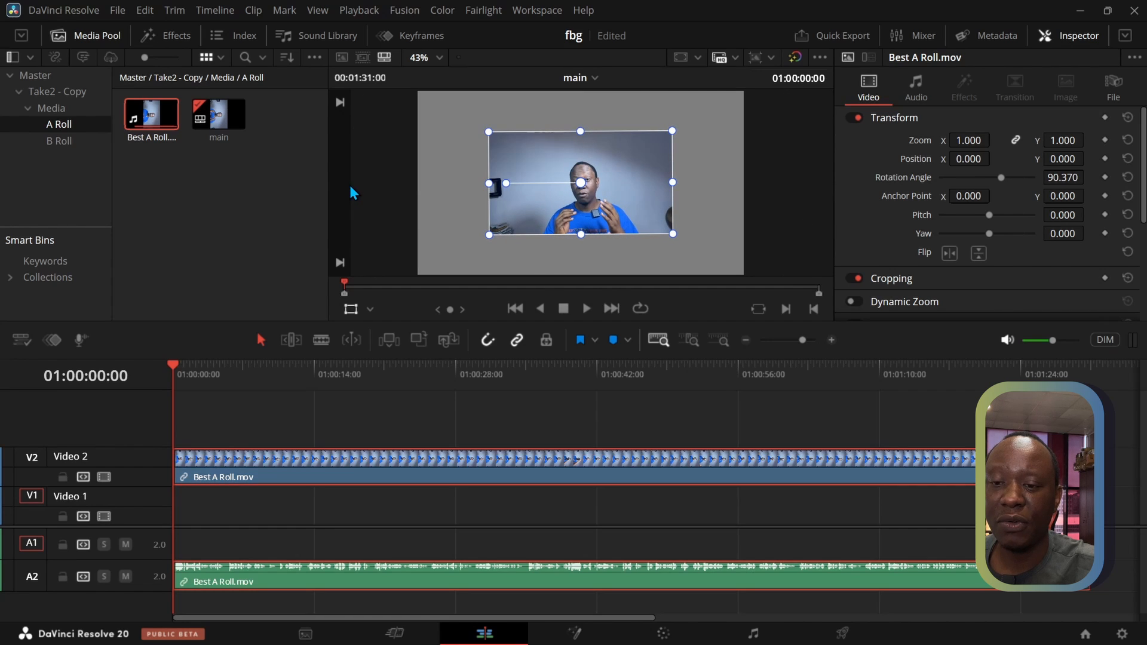
click(1054, 177)
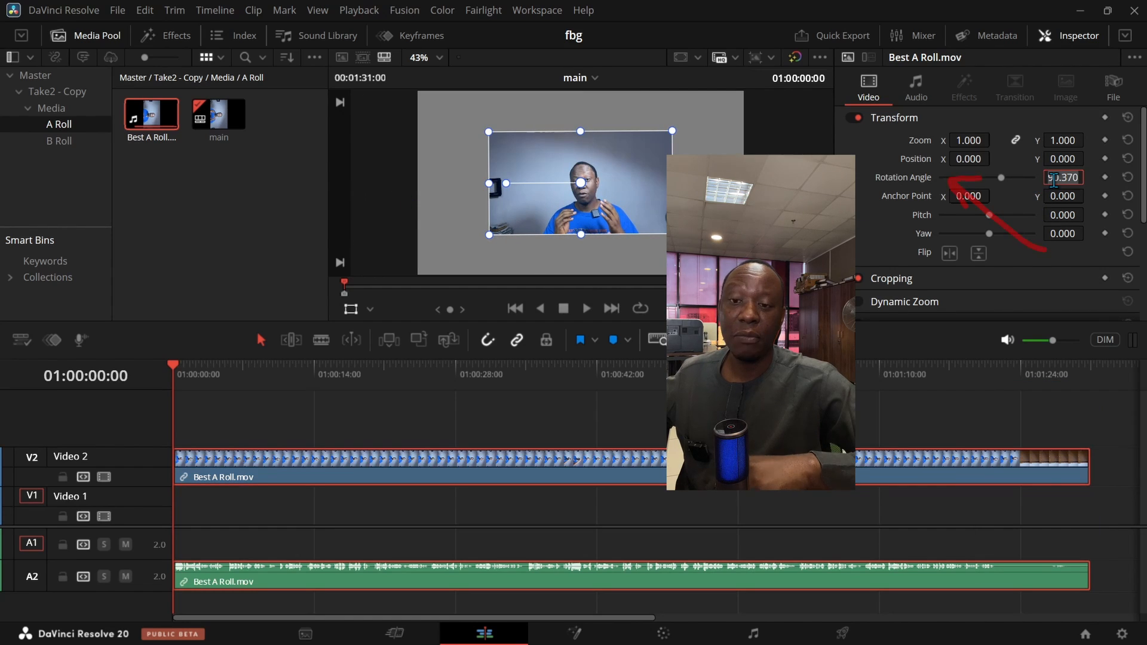
Reset the workspace to the default UI layout
click(1050, 41)
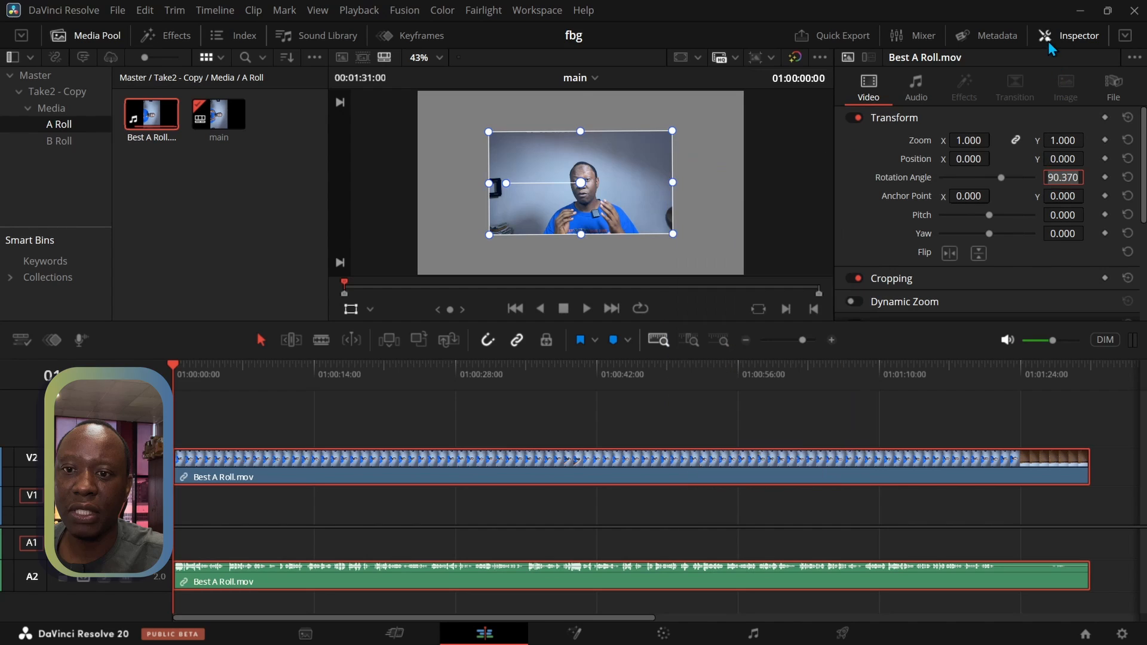
click(1051, 45)
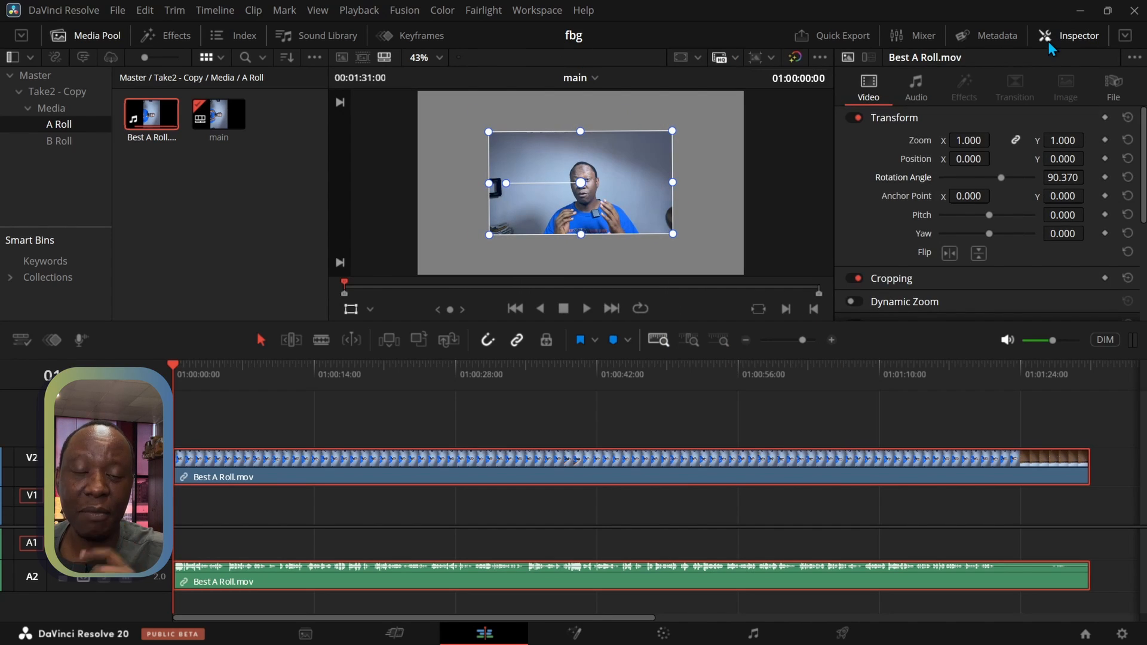
click(539, 12)
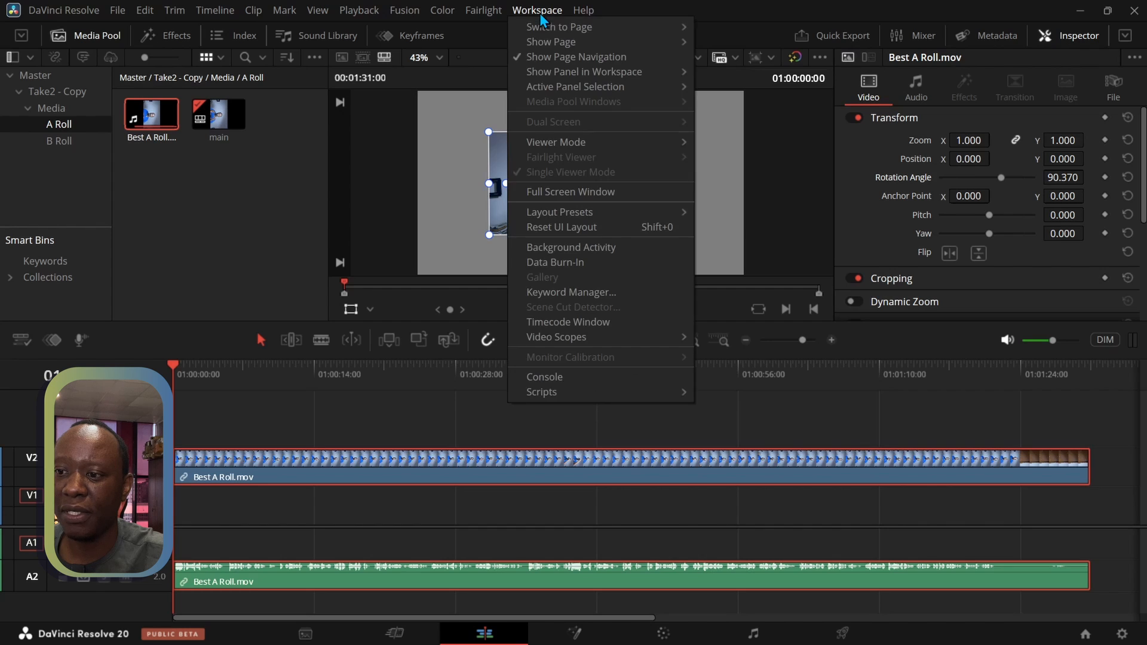
click(562, 228)
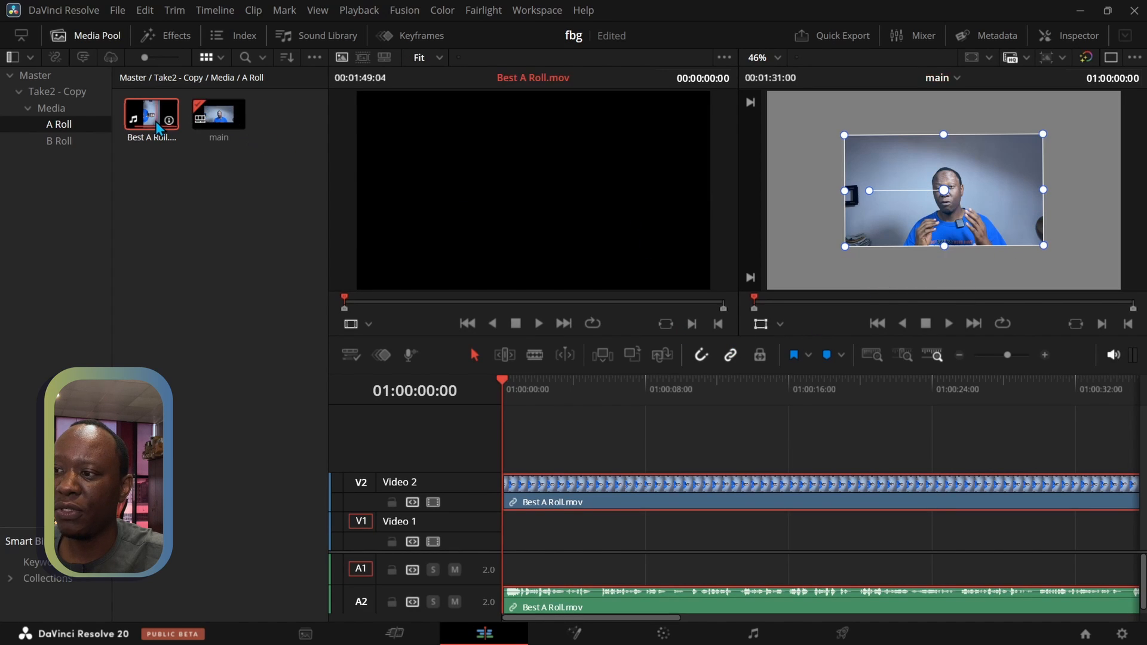
Load the Best A Roll media pool clip in the source viewer and set its rotation angle to 90 in the Inspector
drag(156, 120, 519, 216)
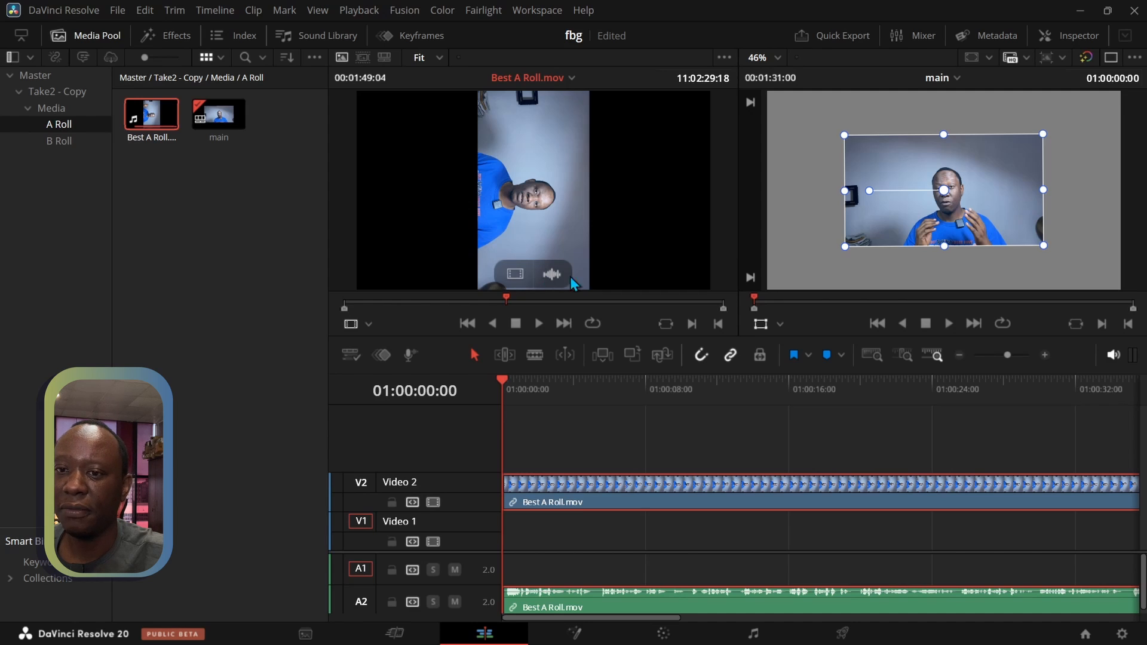
click(1047, 37)
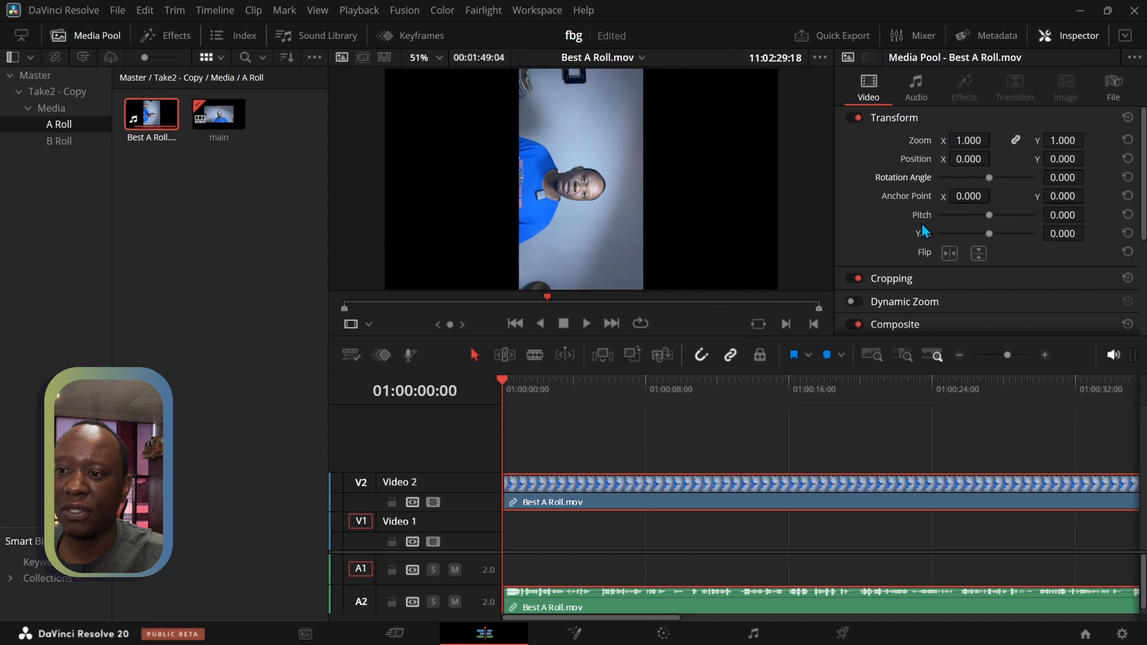
click(1059, 176)
text(90)
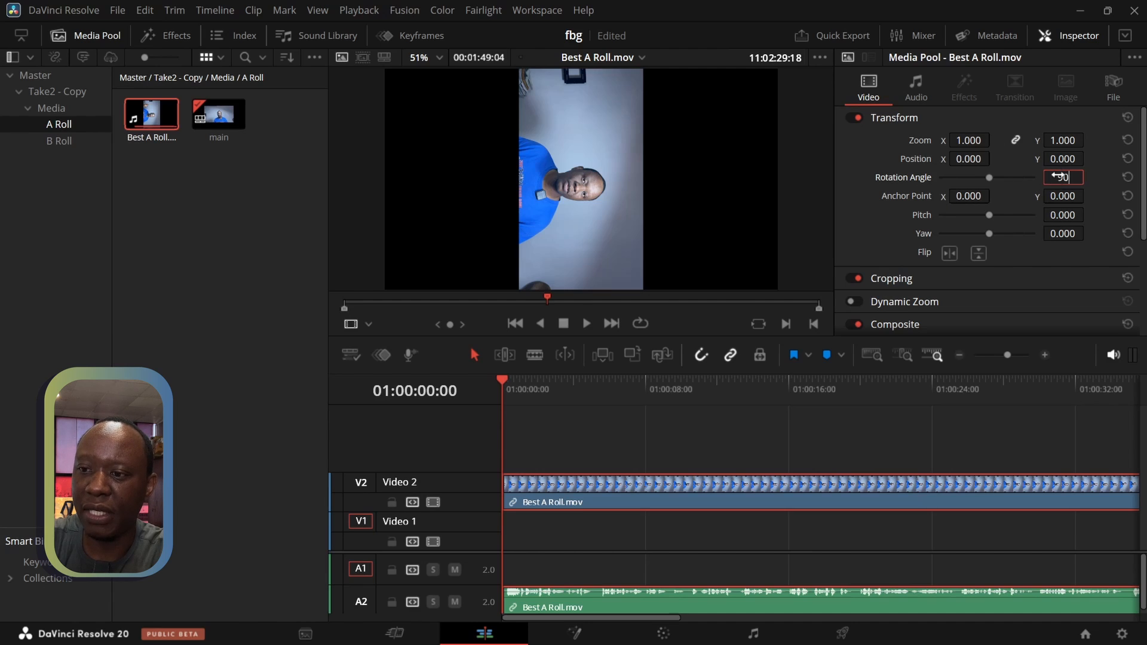
key(Return)
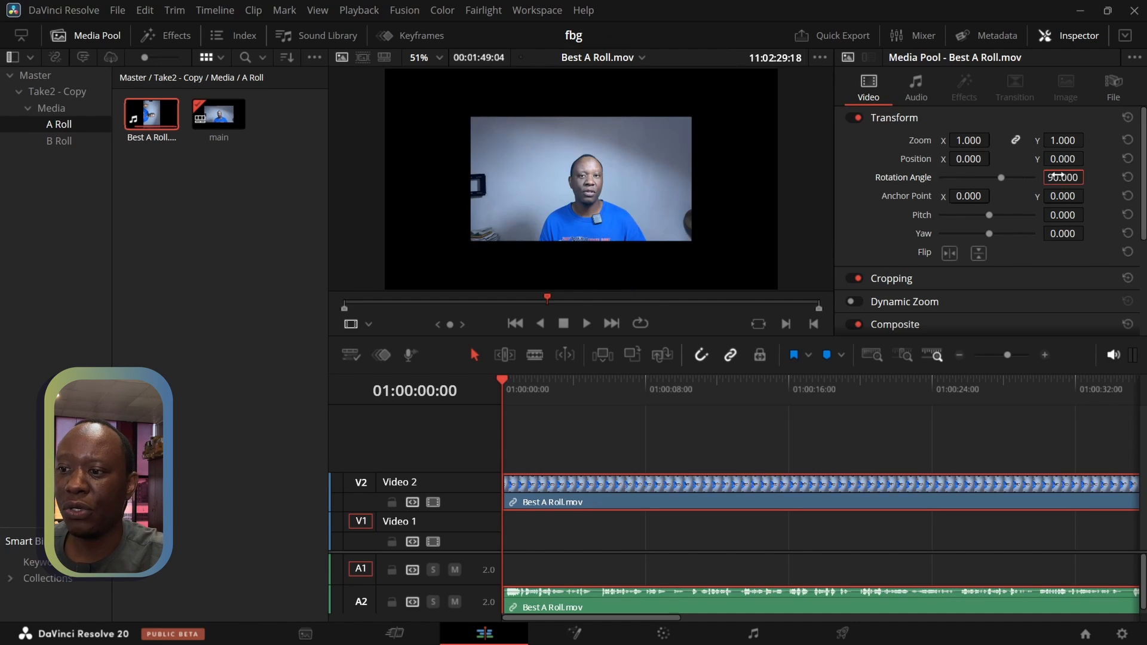
scroll(405, 159, down, 2)
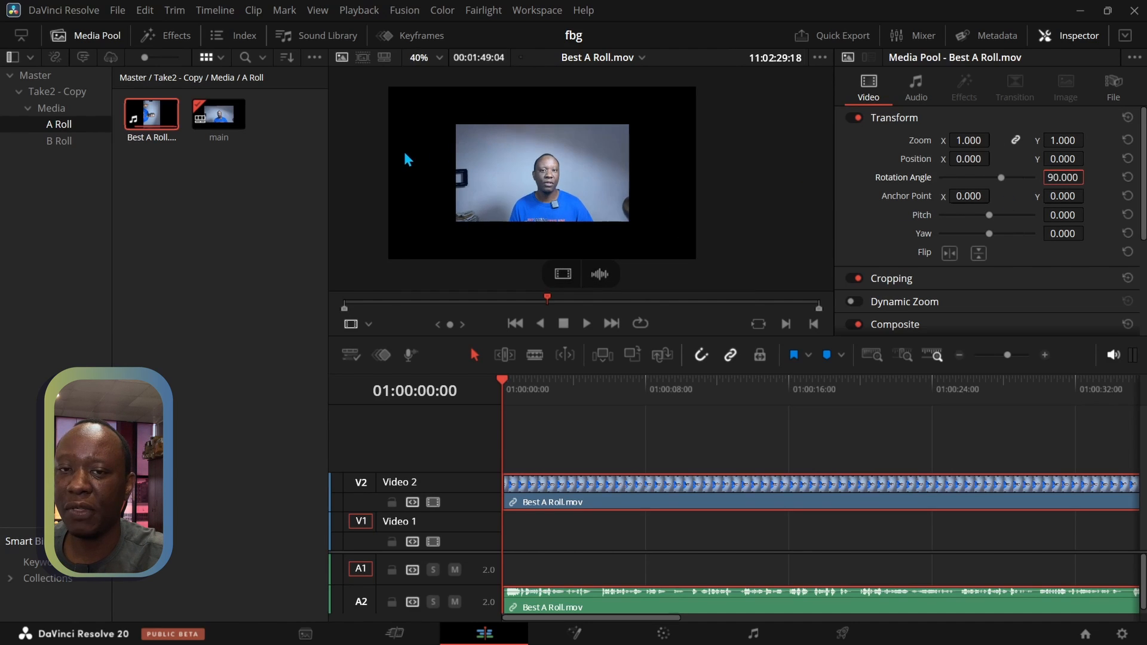
drag(405, 154, 436, 177)
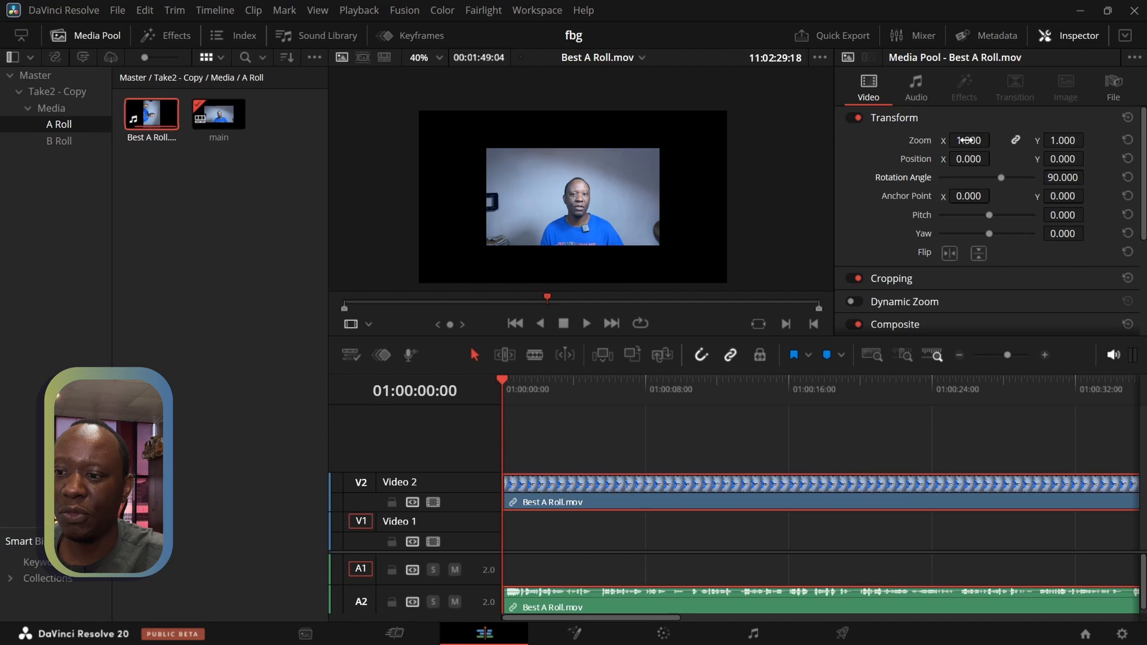
Scale the Best A Roll timeline clip to a zoom of 1.810 on both axes, and preview it full screen without transform handles
click(603, 504)
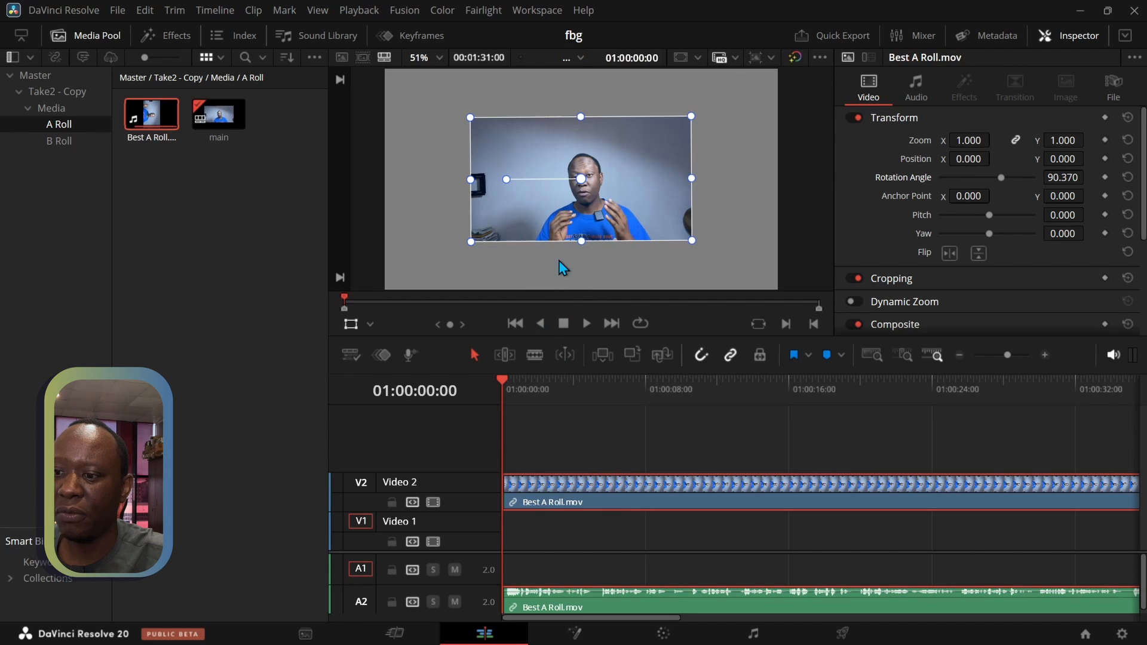
scroll(634, 203, down, 2)
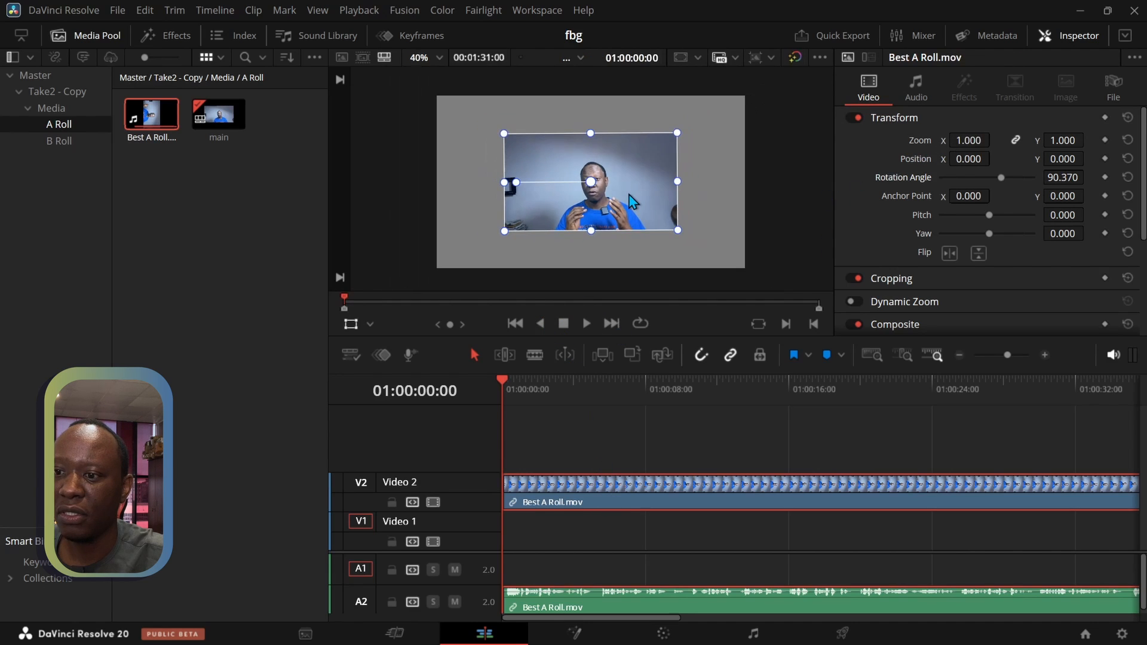
drag(955, 142, 991, 140)
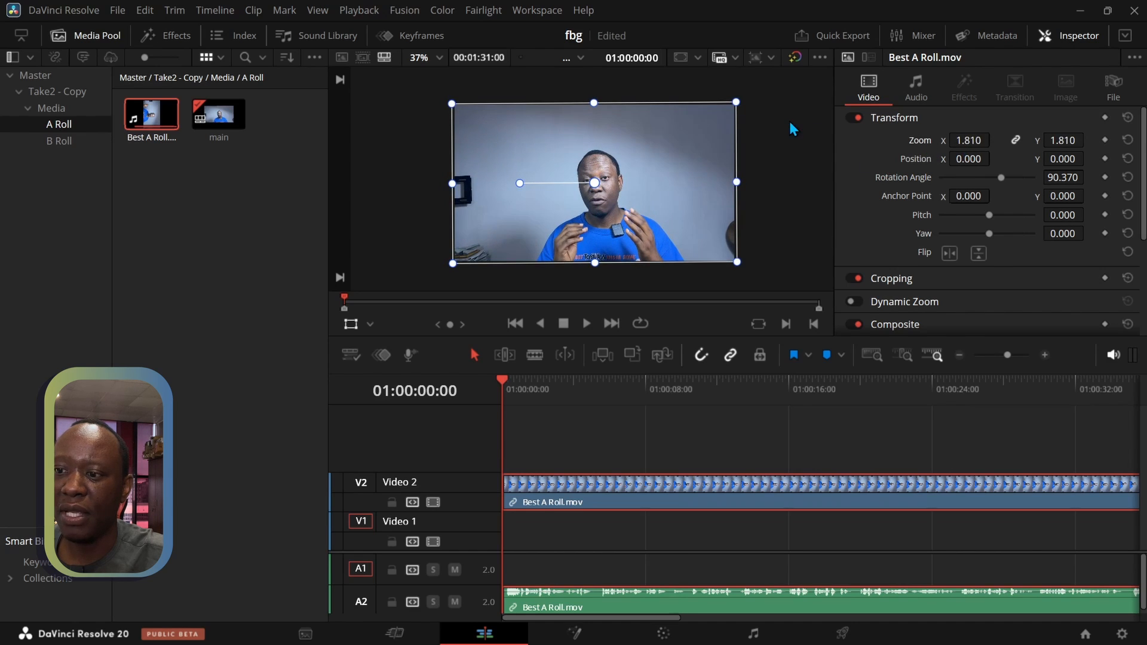
click(351, 323)
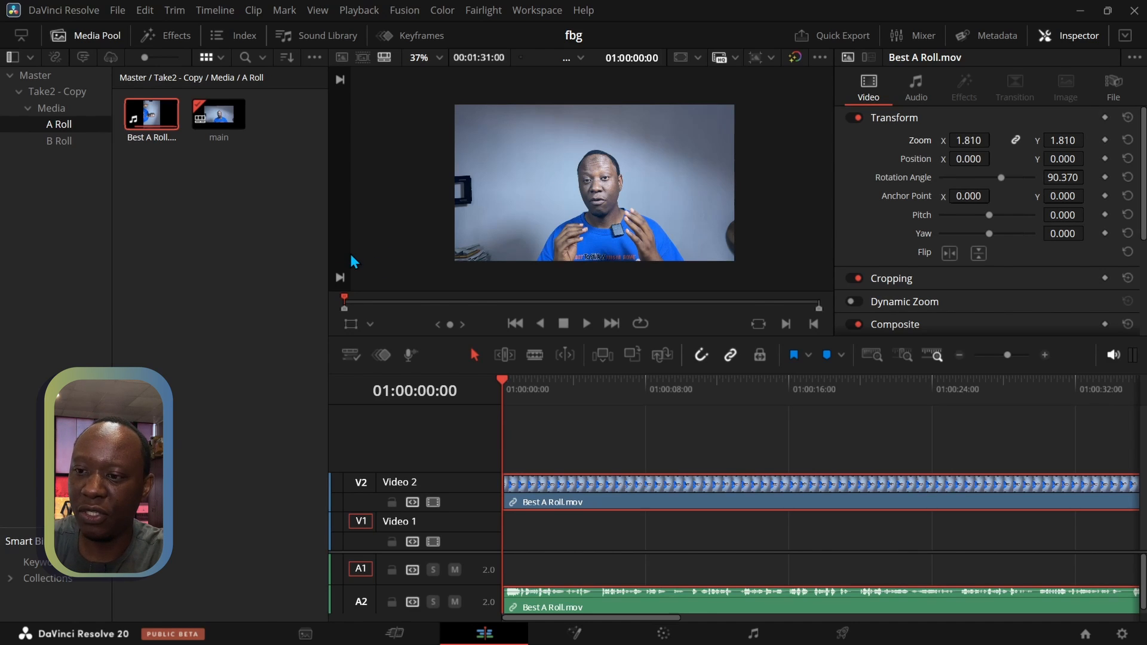
key(ctrl+f)
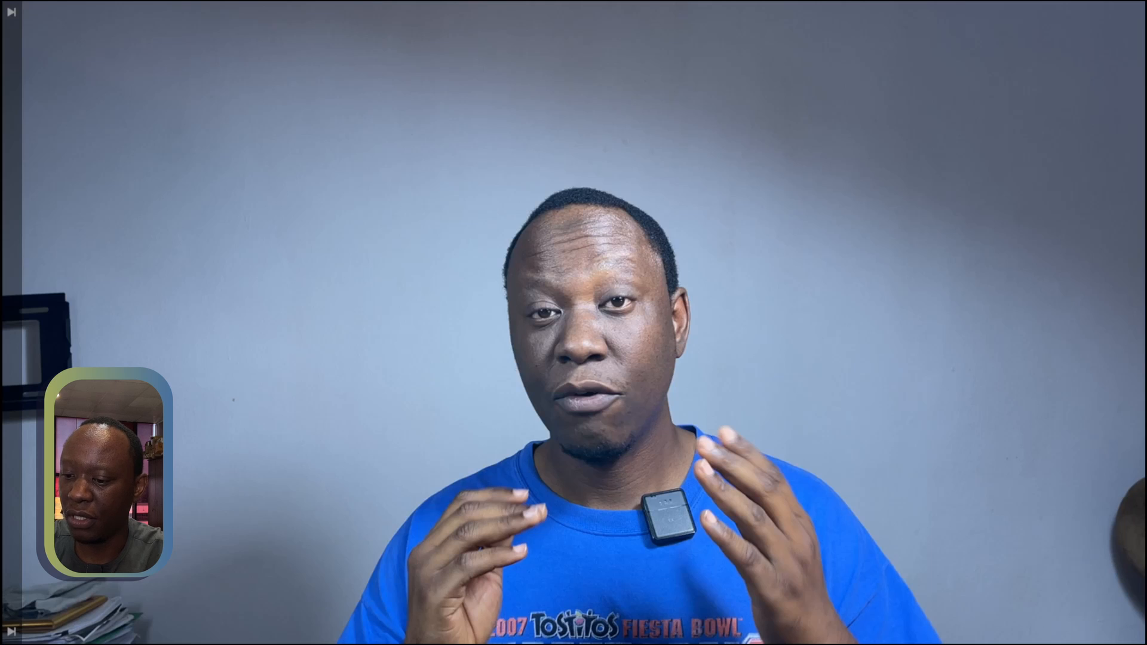
Exit the full-screen preview and shorten the media pool so the timeline spans the full workspace width
key(Escape)
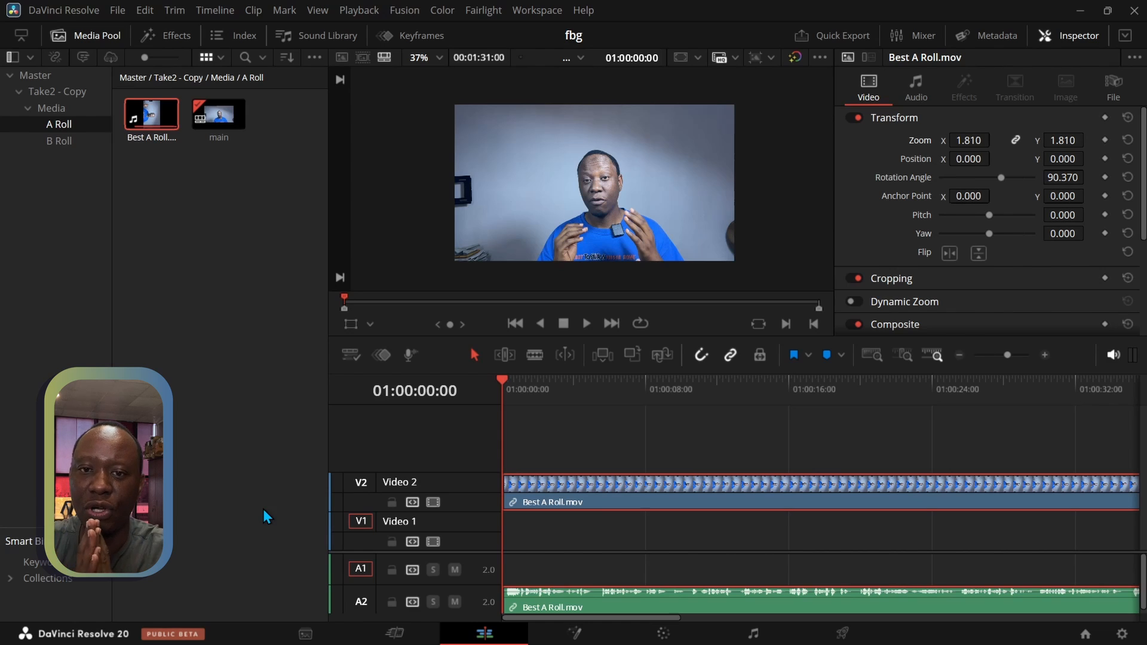
click(21, 37)
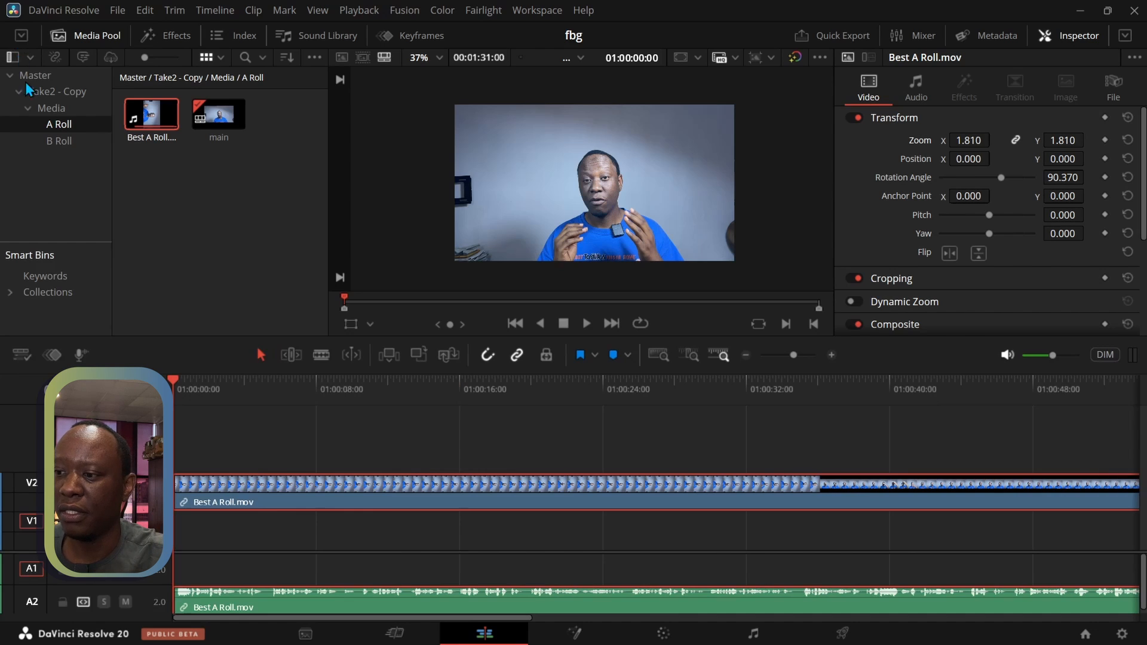
Raise the monitoring volume to maximum and play the end of the A-roll clip to find the cut point at 01:01:22:05
click(269, 388)
drag(294, 395, 1015, 407)
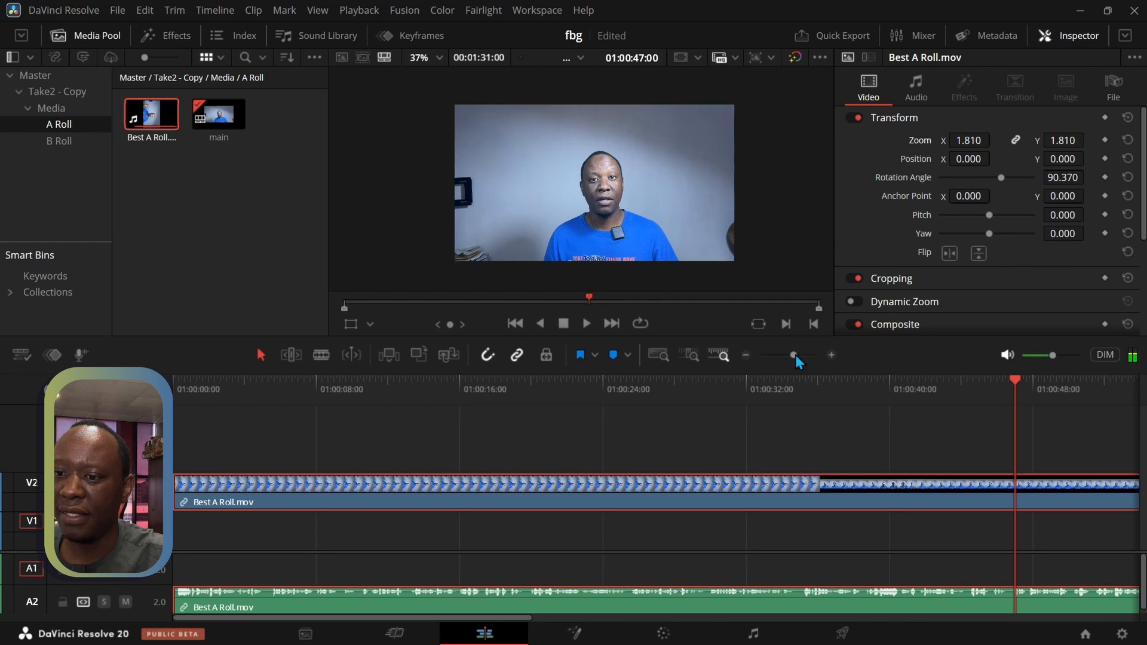
drag(795, 354, 787, 362)
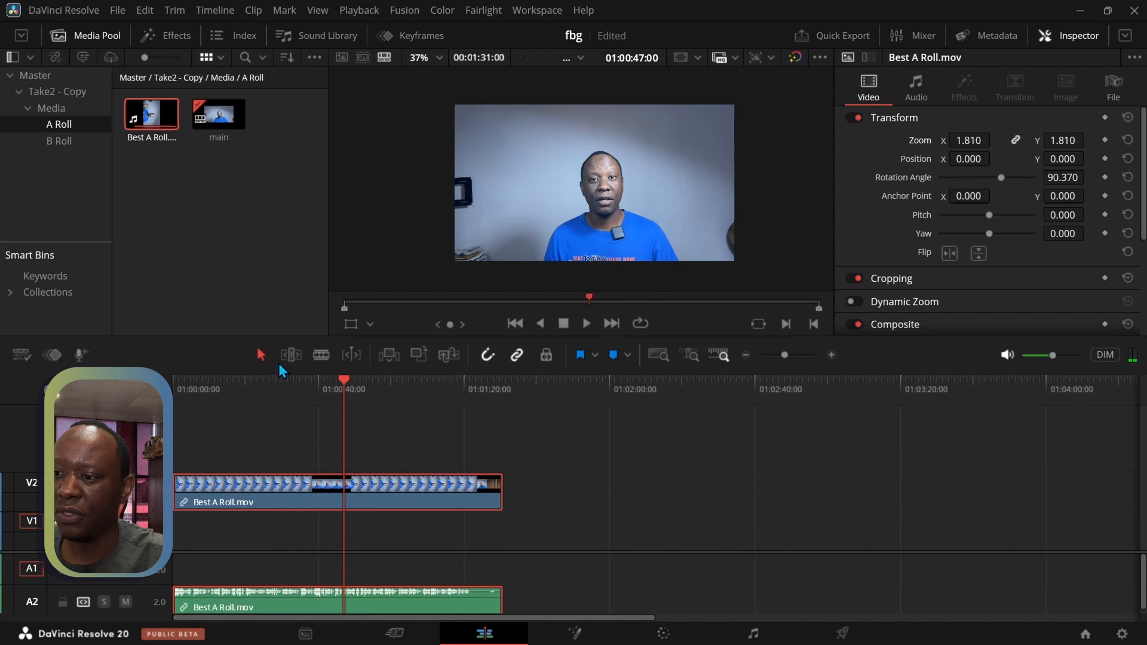
drag(345, 384, 468, 394)
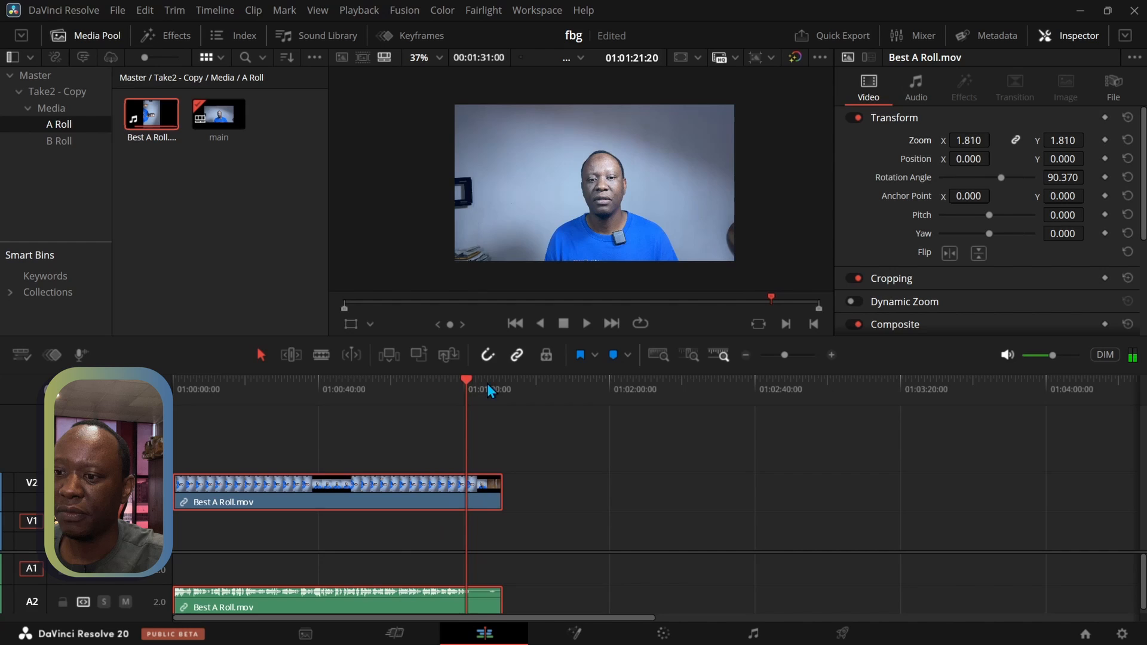
click(586, 325)
click(565, 324)
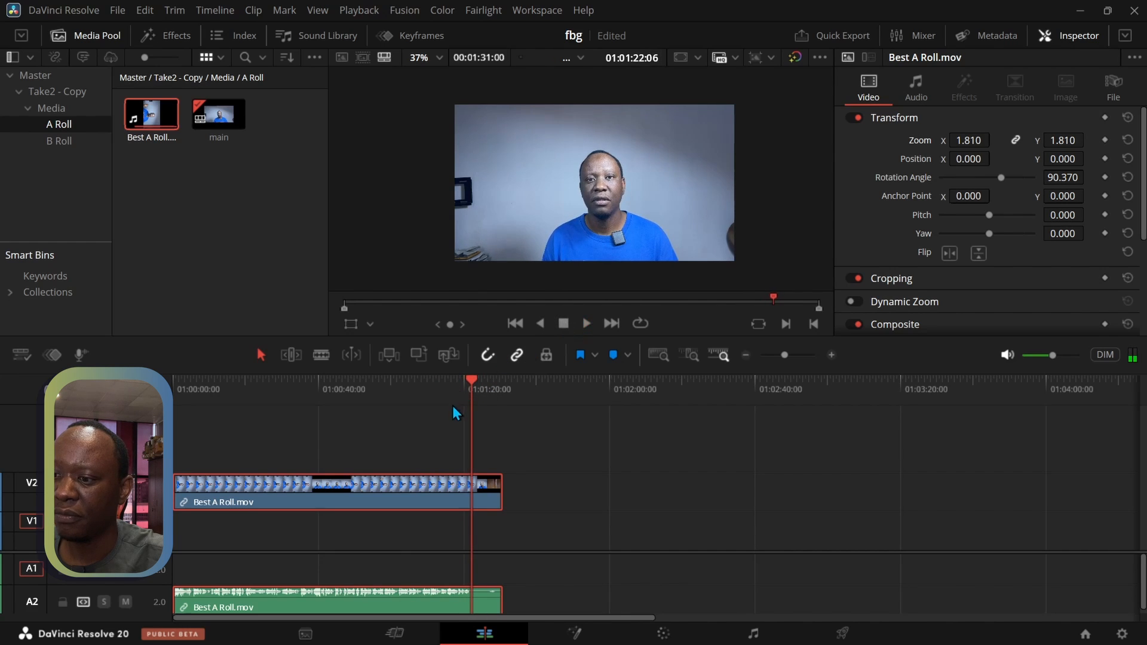
click(460, 381)
click(586, 323)
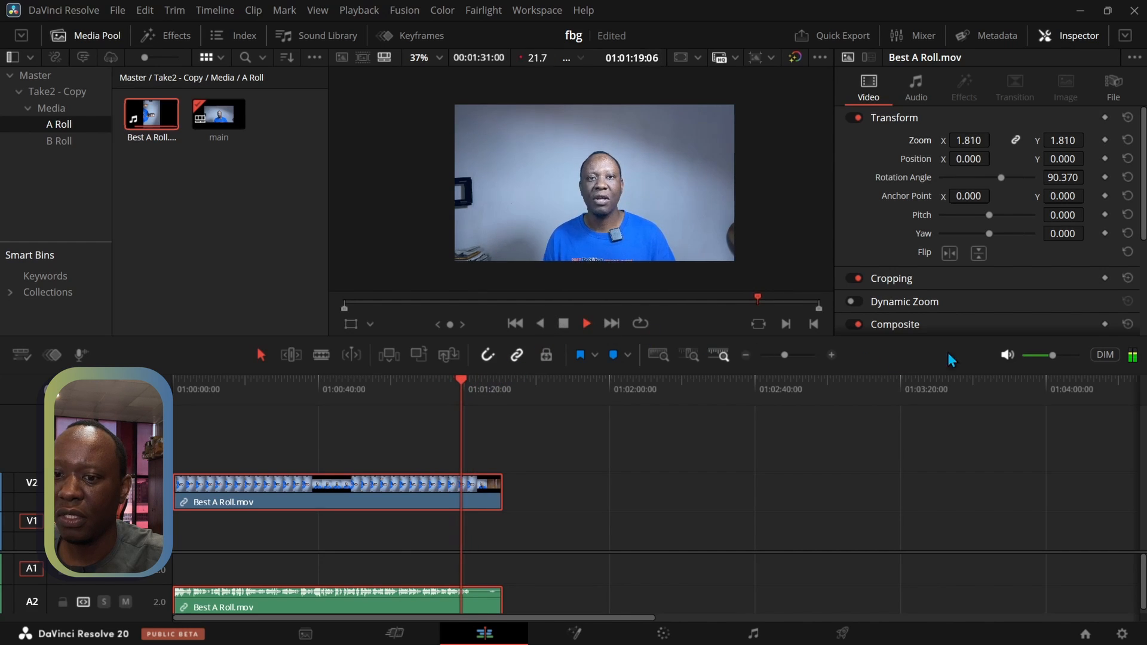
drag(1053, 356, 1112, 357)
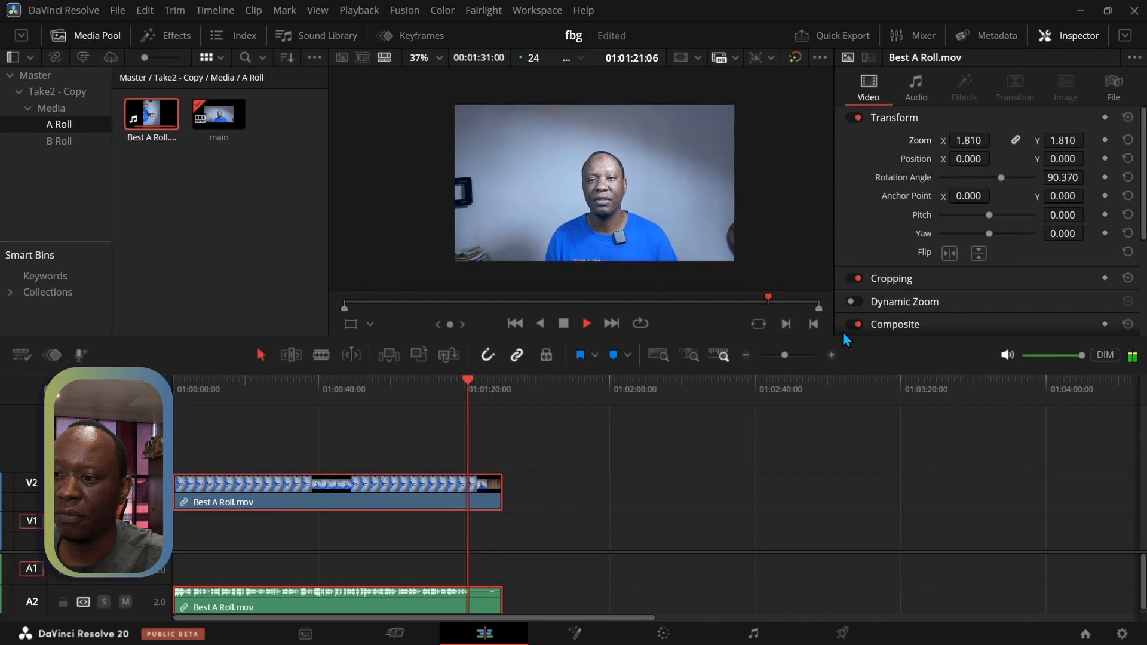
click(563, 323)
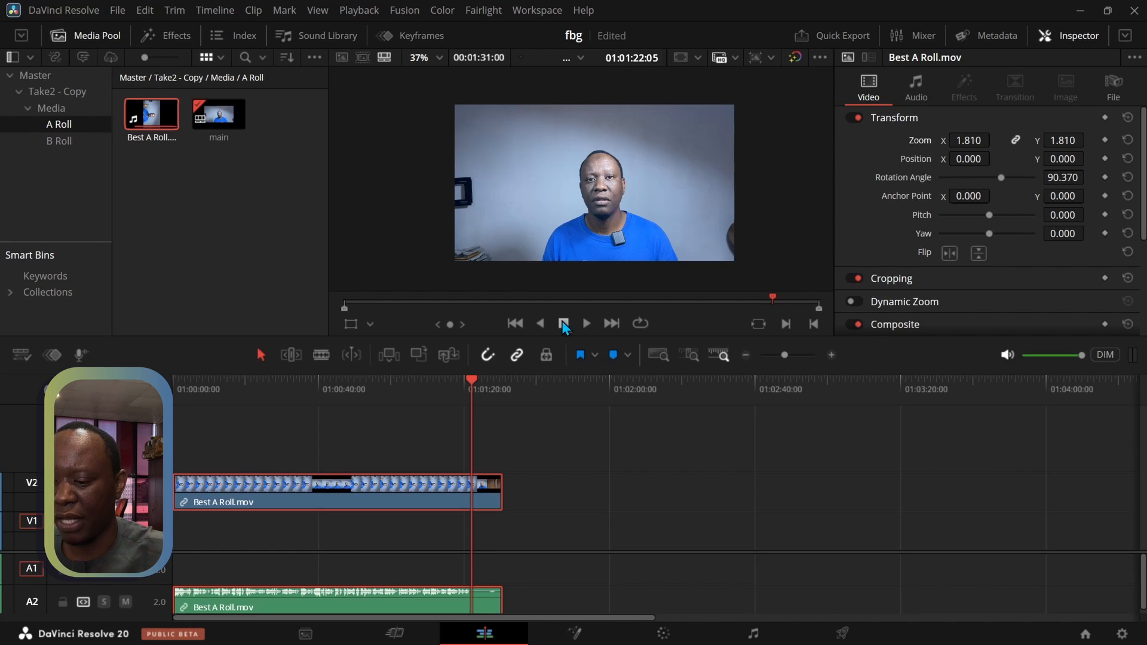
Split the Best A Roll clip at 01:01:22:05 and delete the leftover tail with its audio
key(ctrl+b)
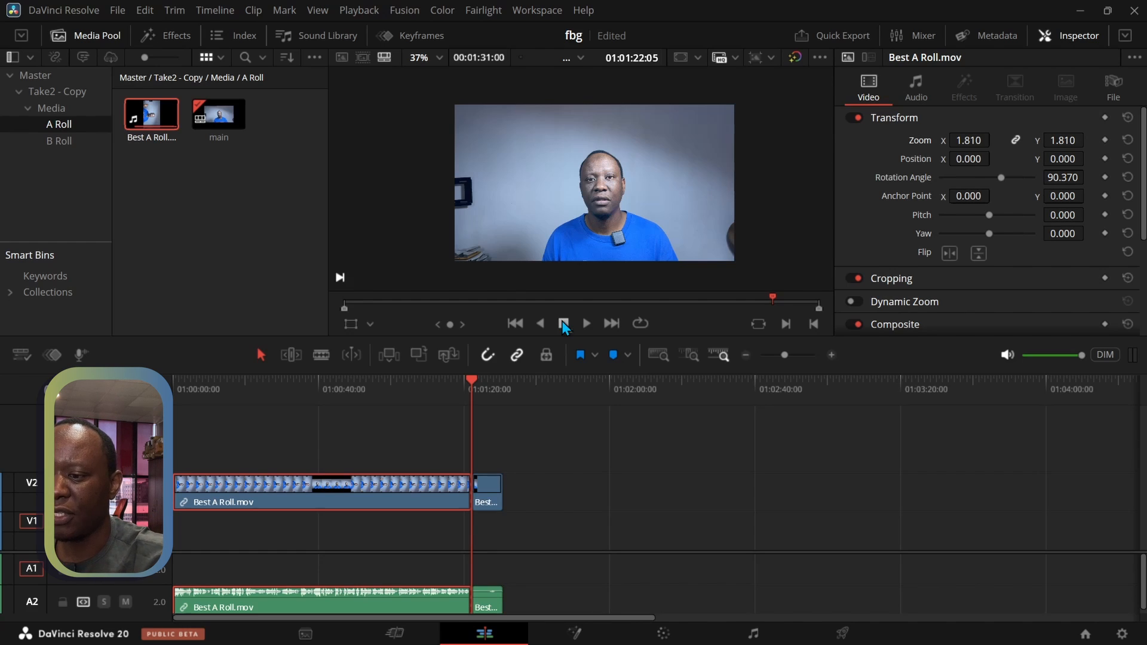
click(491, 502)
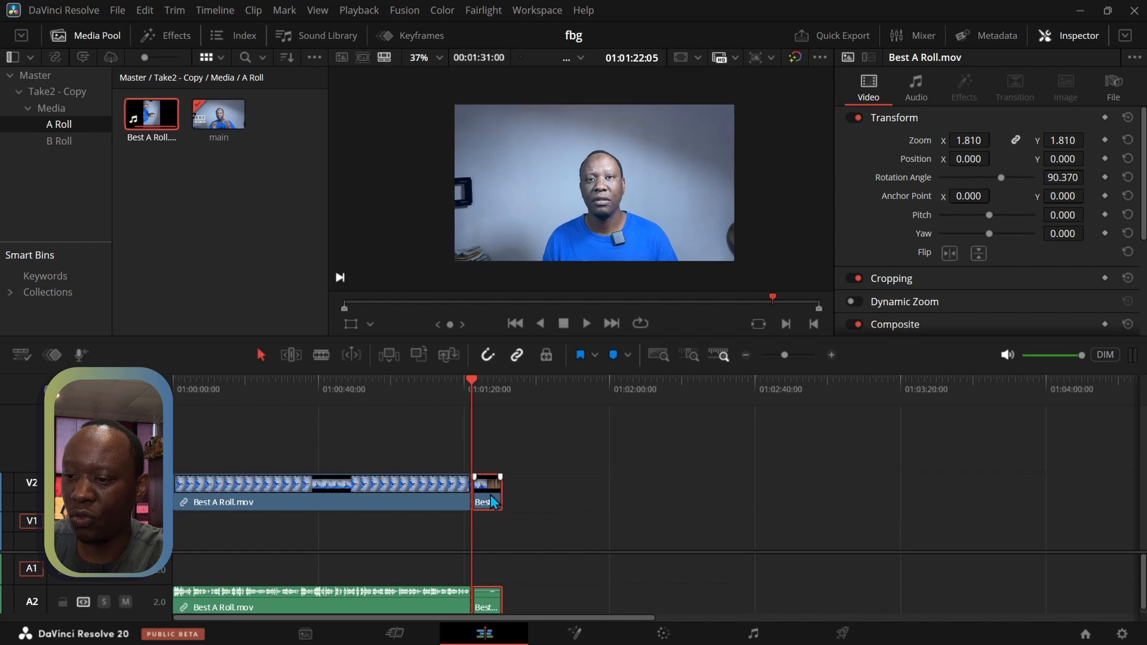
key(Delete)
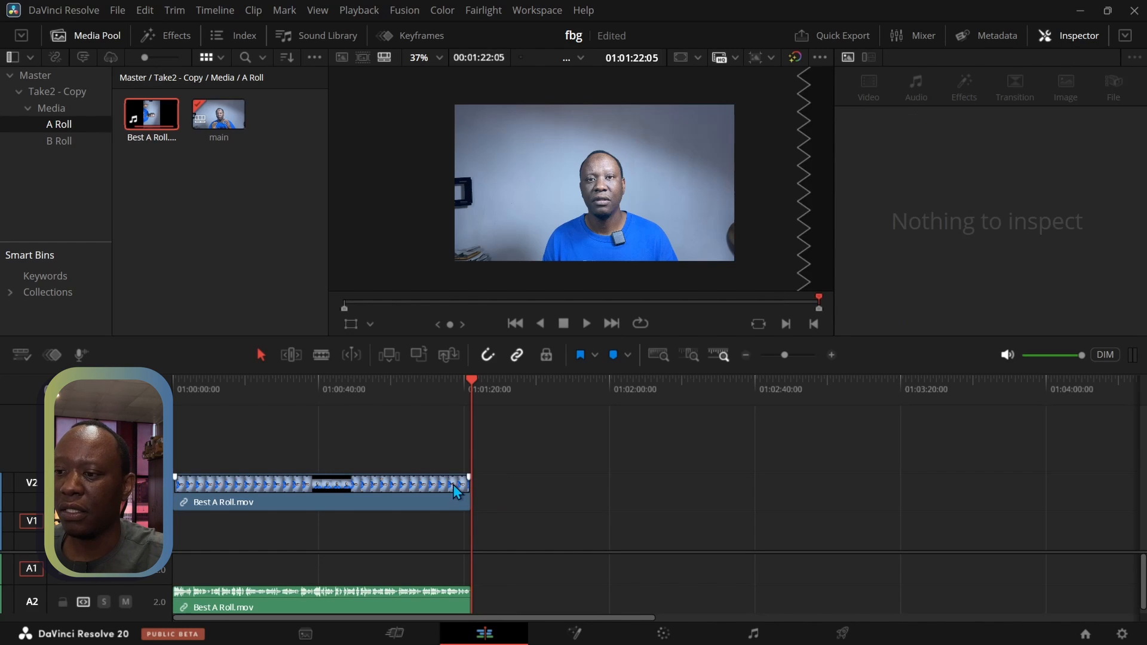
Enlarge the viewer by giving the timeline less height, and park the playhead at 01:00:25:10
drag(470, 382, 252, 406)
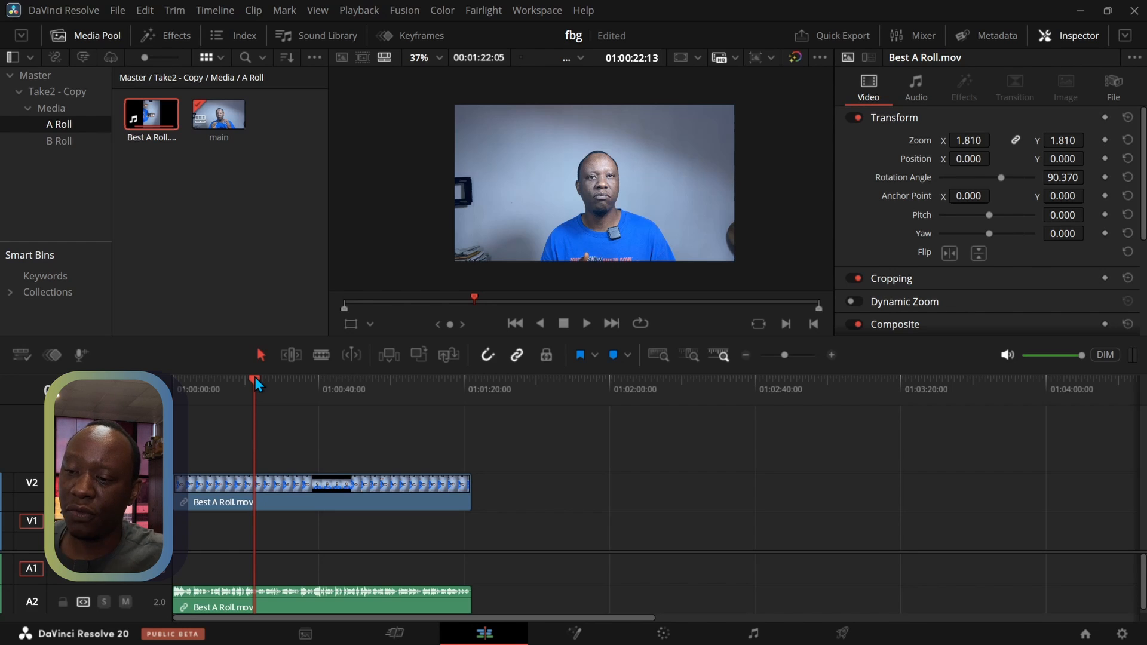
drag(490, 336, 514, 583)
scroll(572, 274, up, 4)
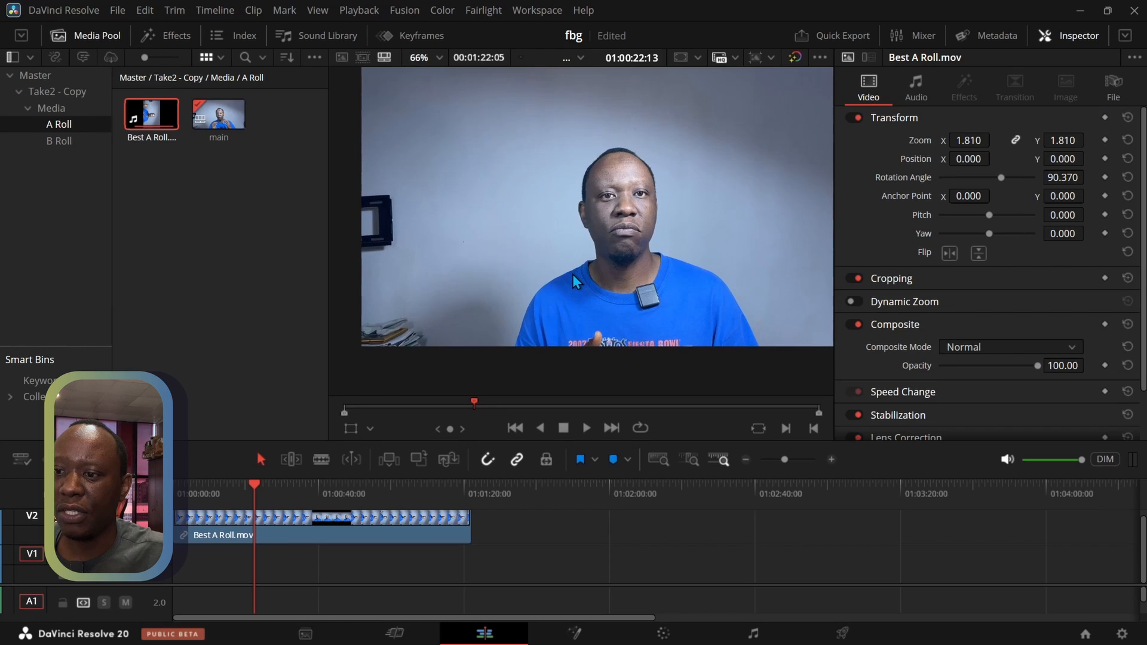
drag(253, 489, 265, 487)
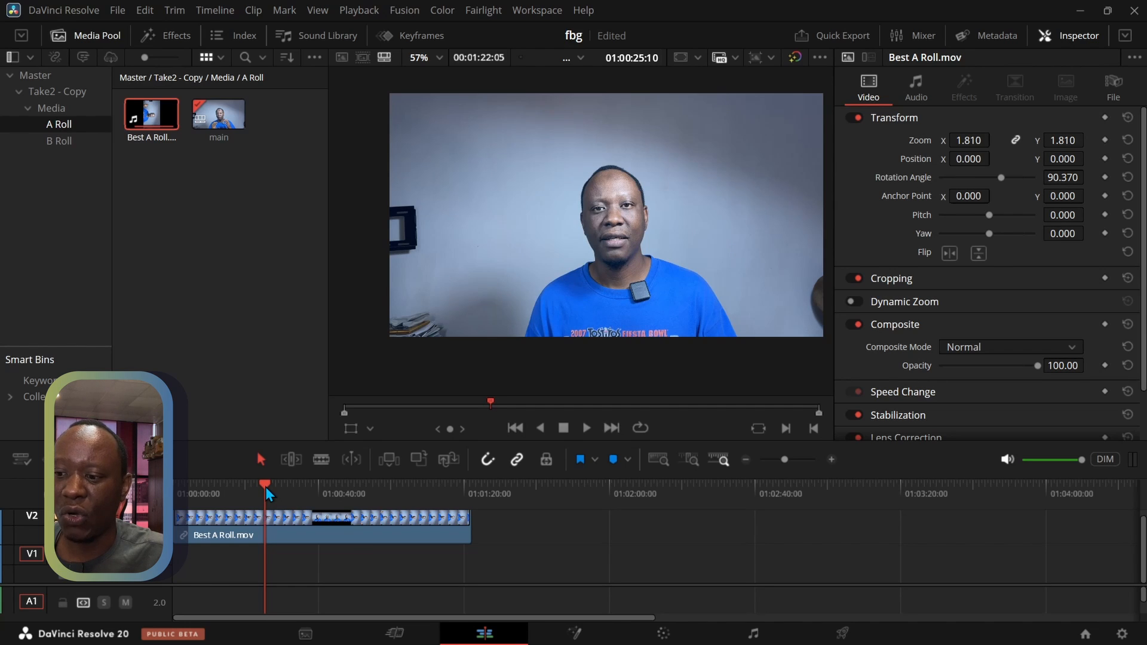
click(795, 59)
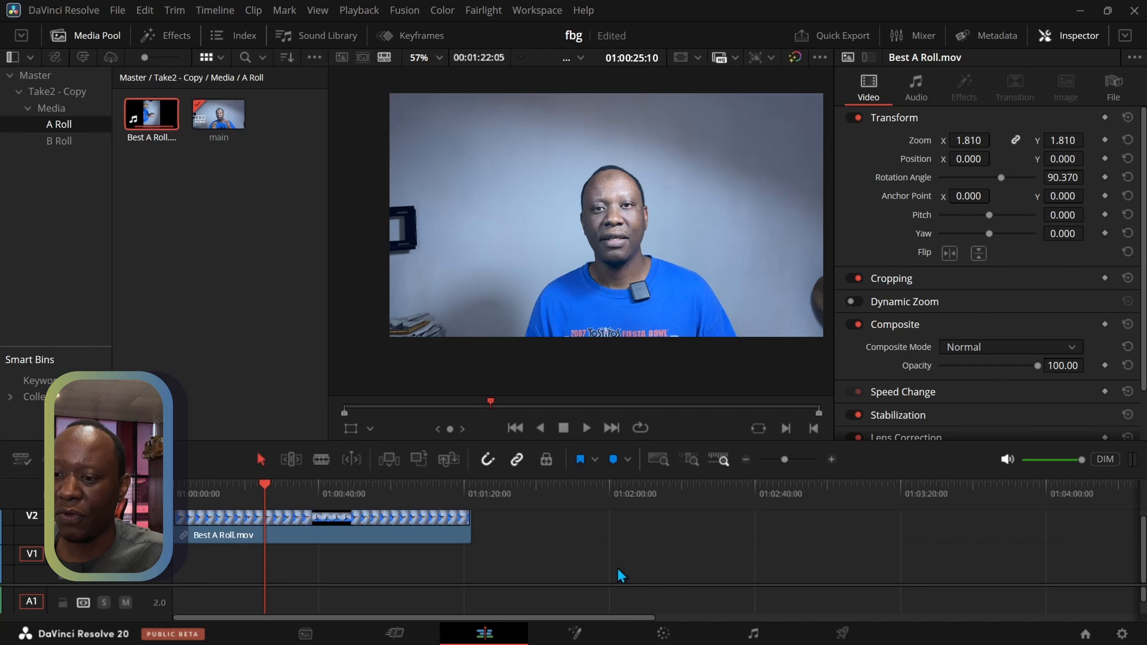
Open the clip on the Color page, show the Primaries as color wheels, and hide the clip thumbnails
click(664, 634)
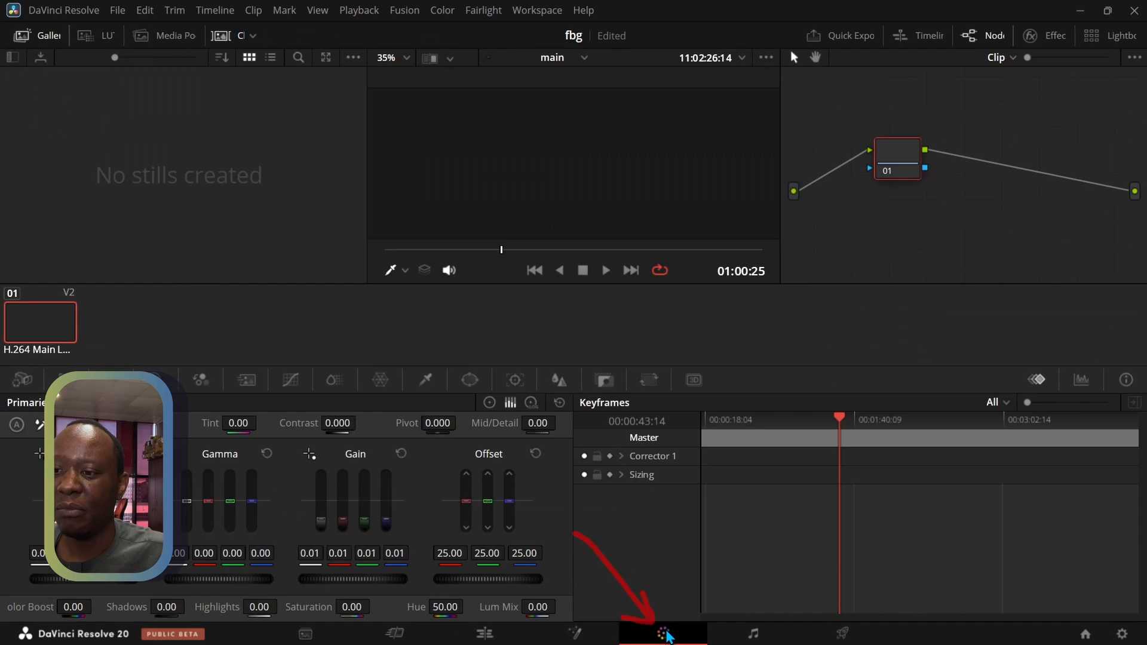
click(492, 634)
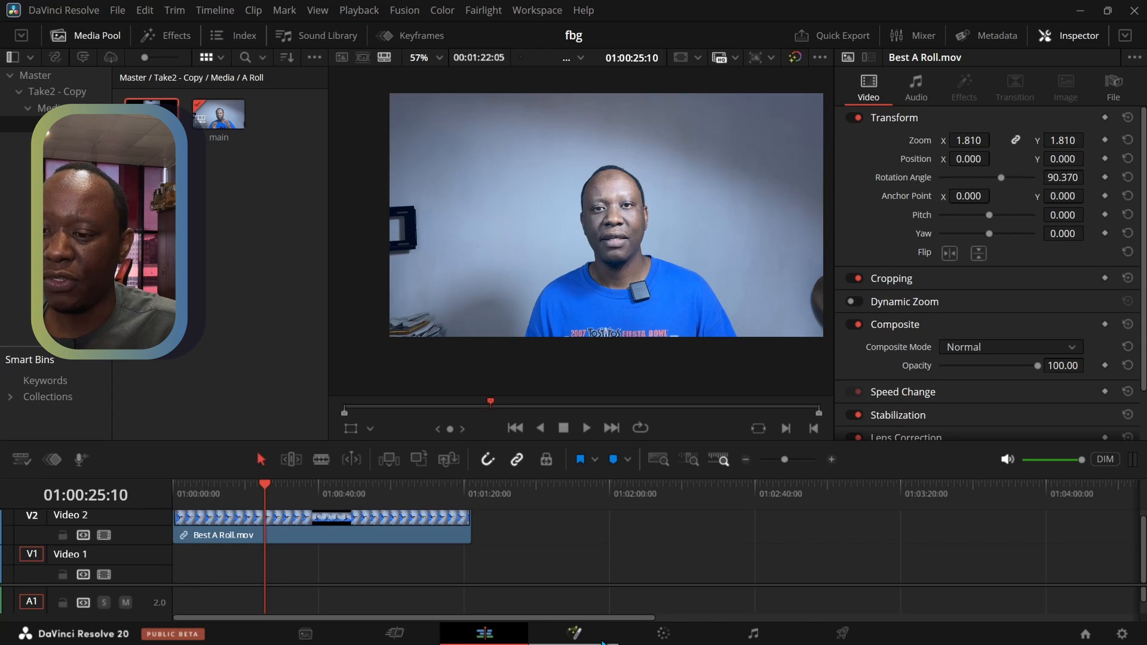
click(661, 637)
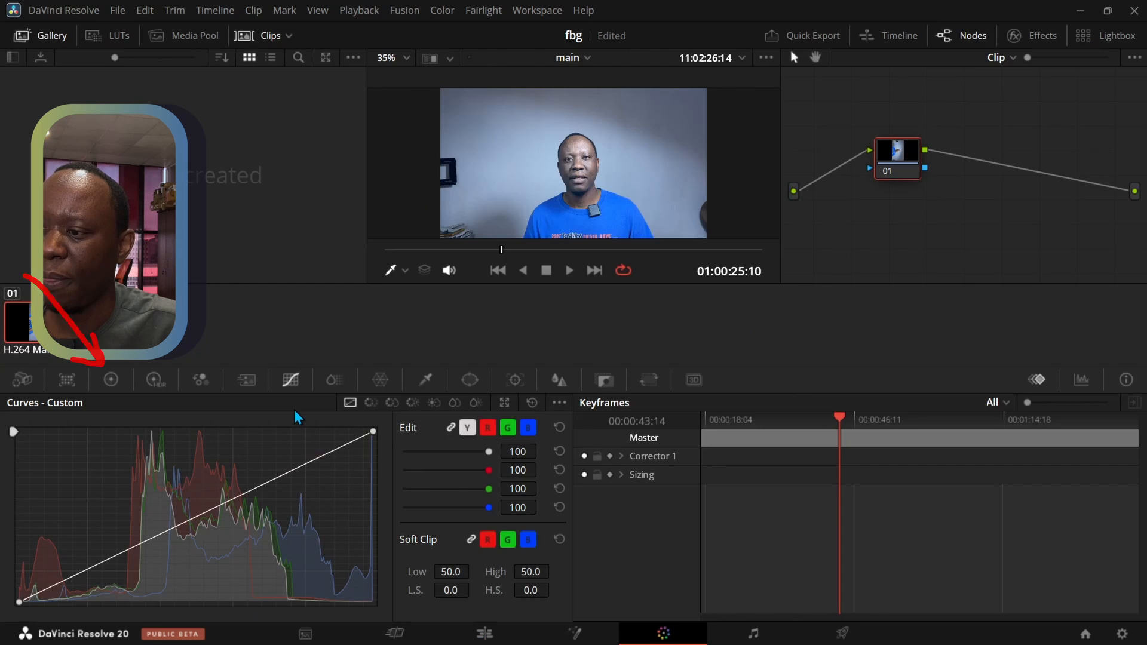
click(113, 381)
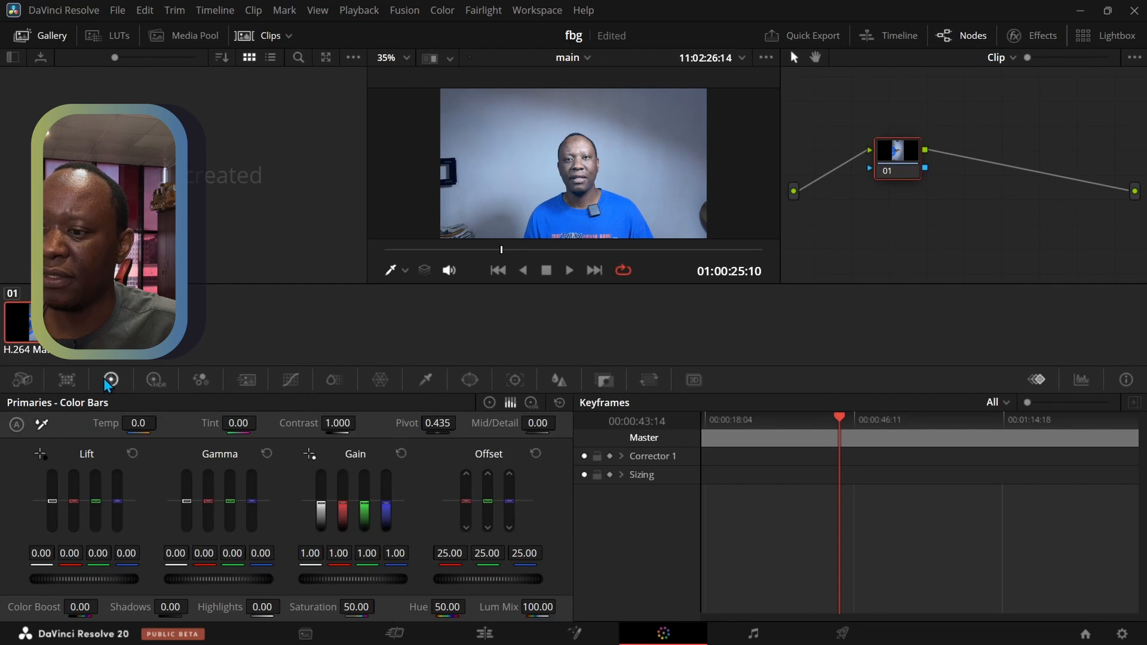
click(489, 403)
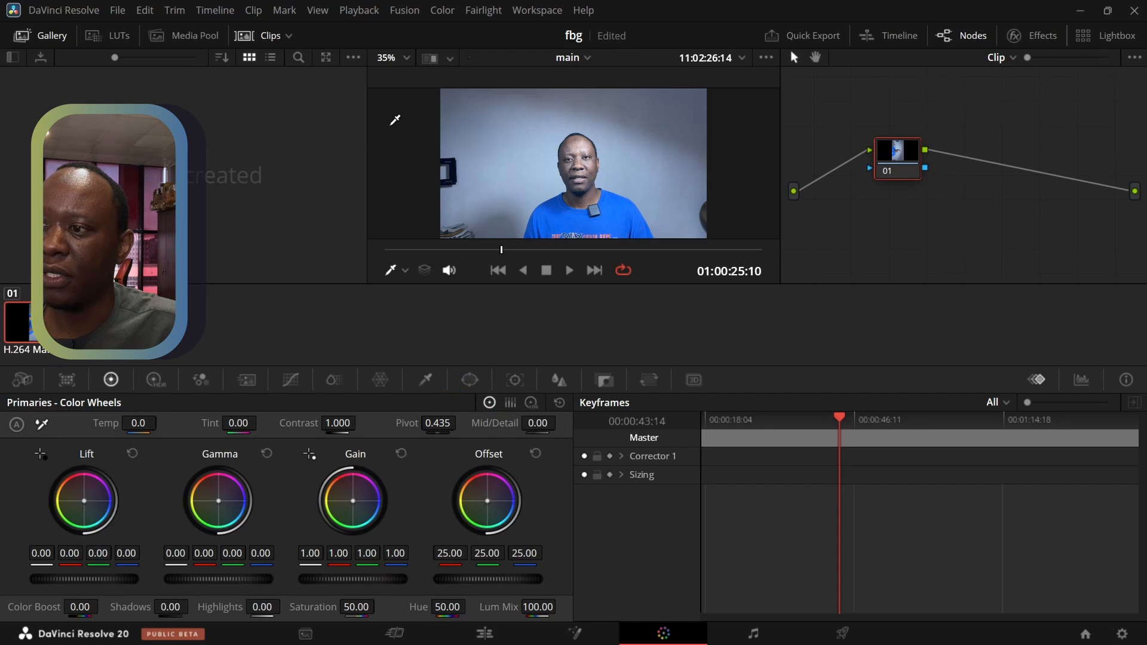
click(244, 37)
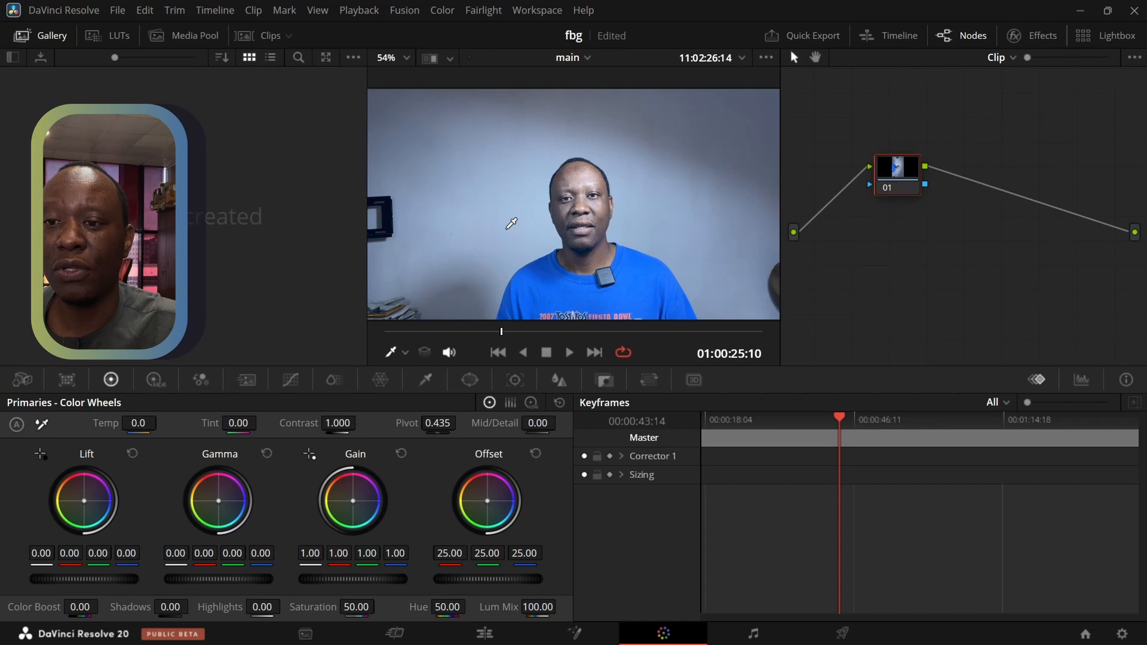
Align node 01 level with the graph's input and output, and add two serial nodes after it
drag(900, 187, 890, 245)
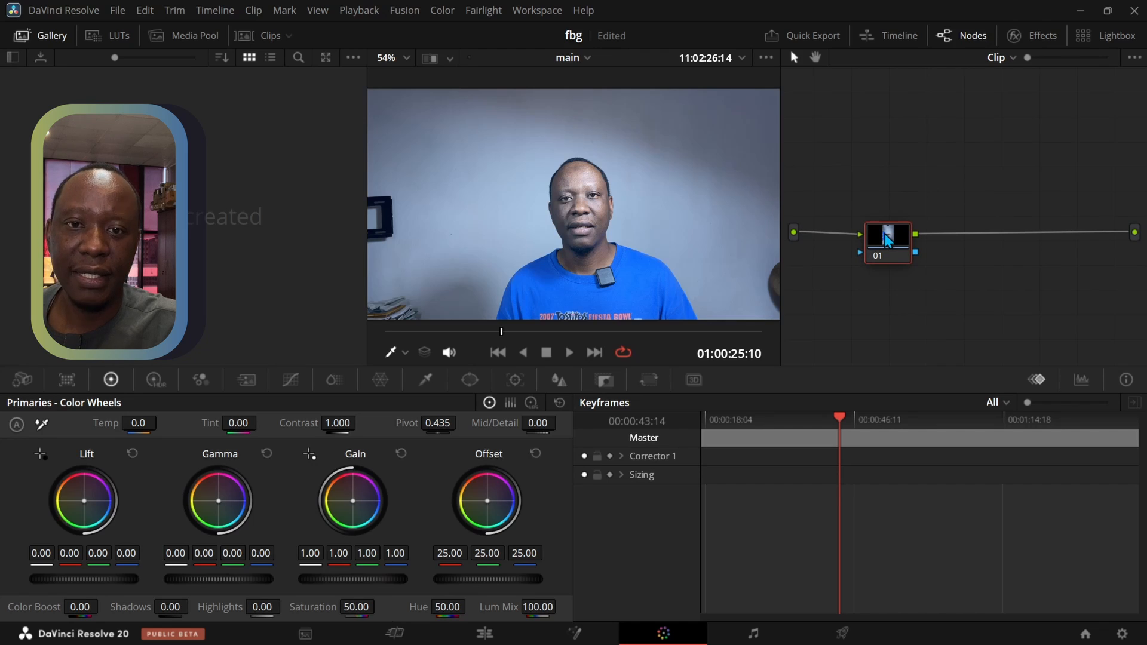
drag(887, 239, 885, 228)
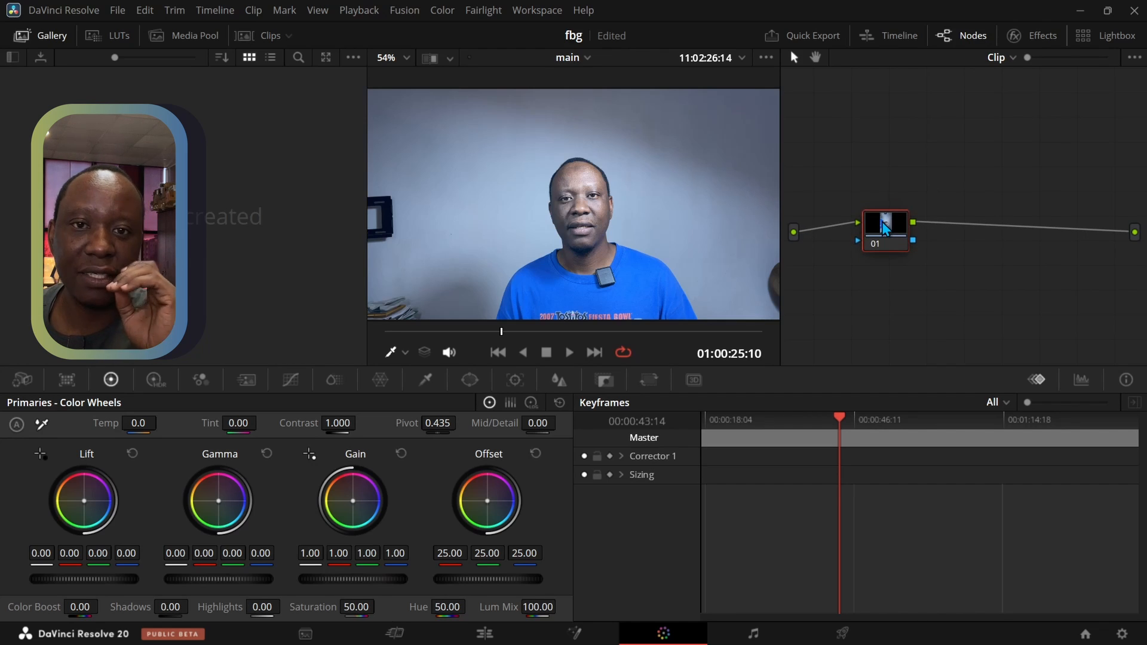
drag(883, 225, 883, 234)
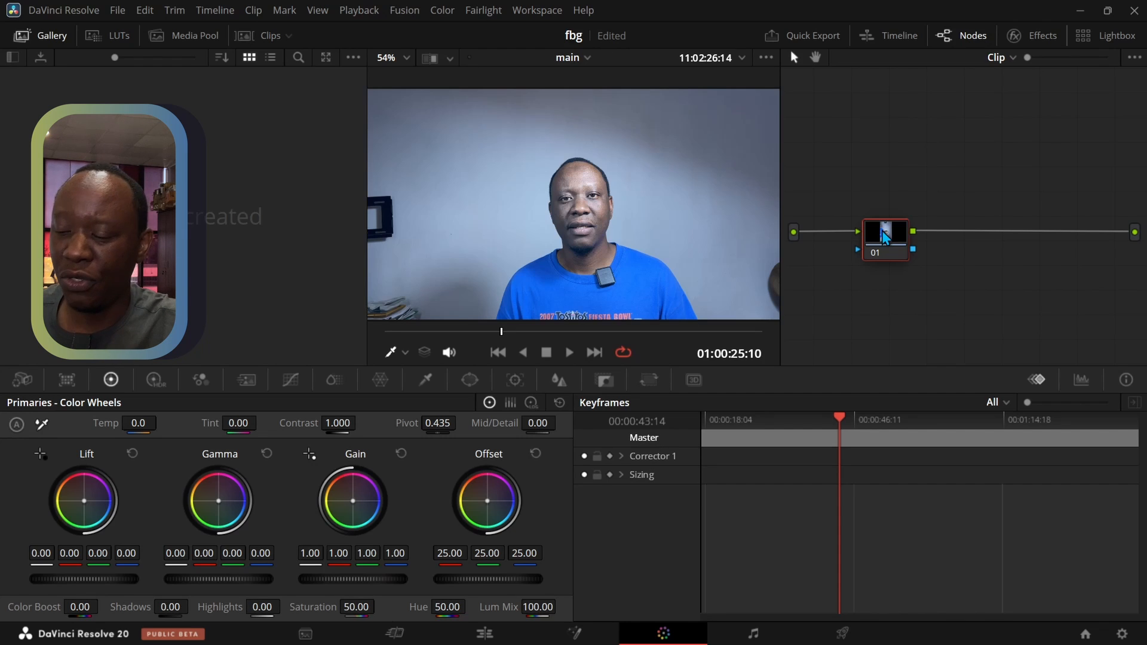
key(alt+s)
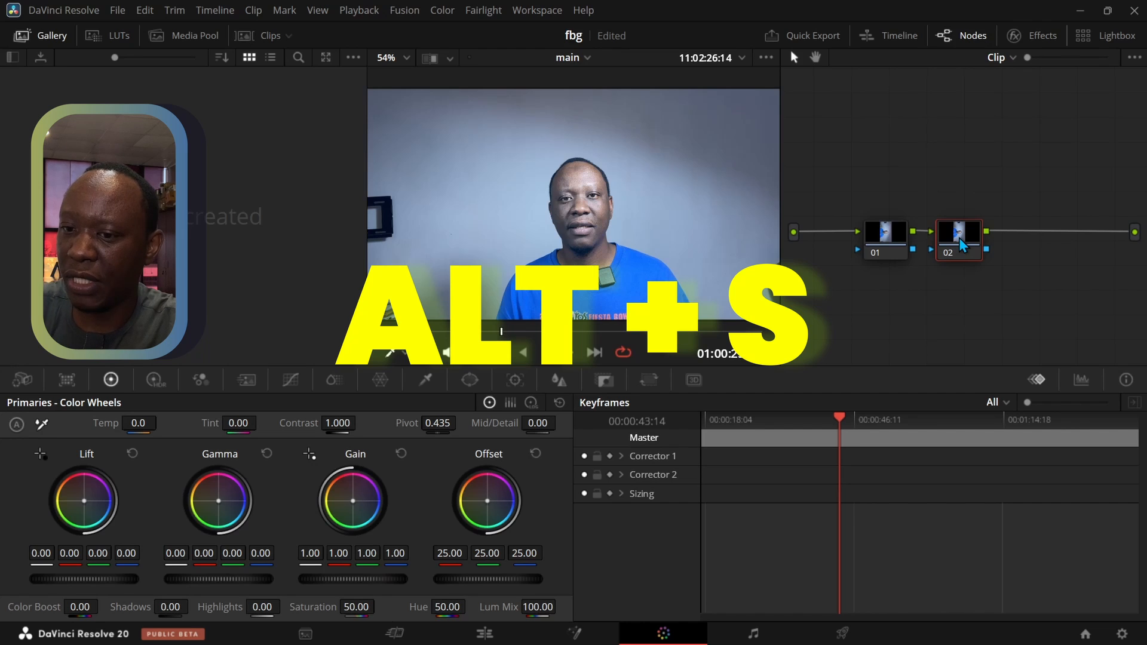
key(alt+s)
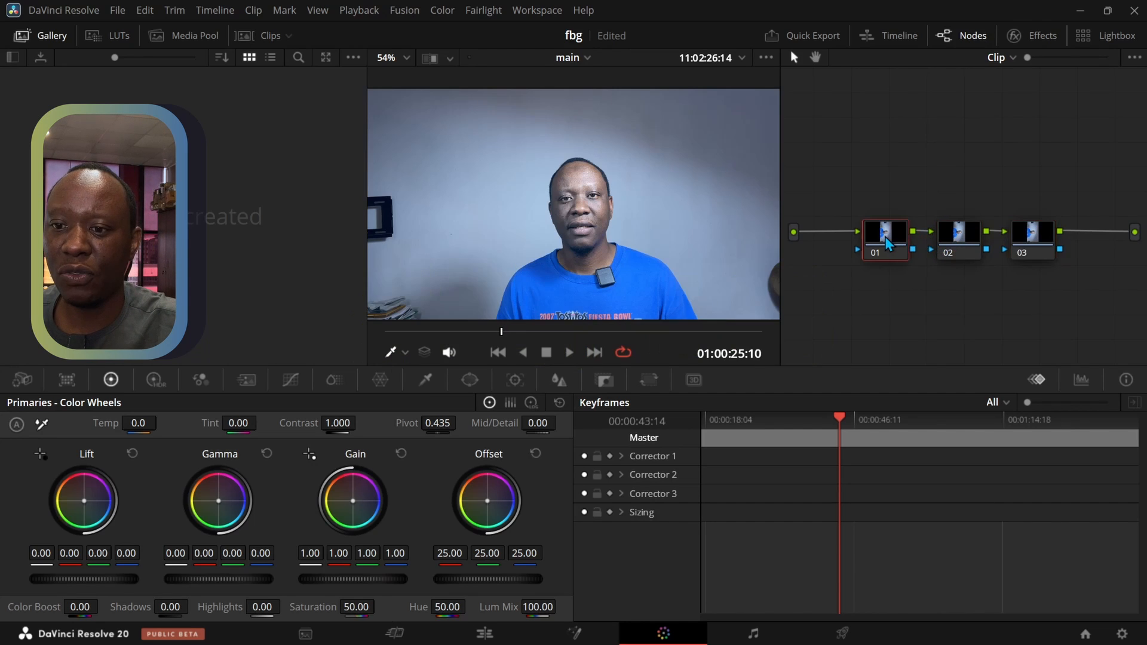
Label the first node "balance"
click(885, 236)
right_click(885, 236)
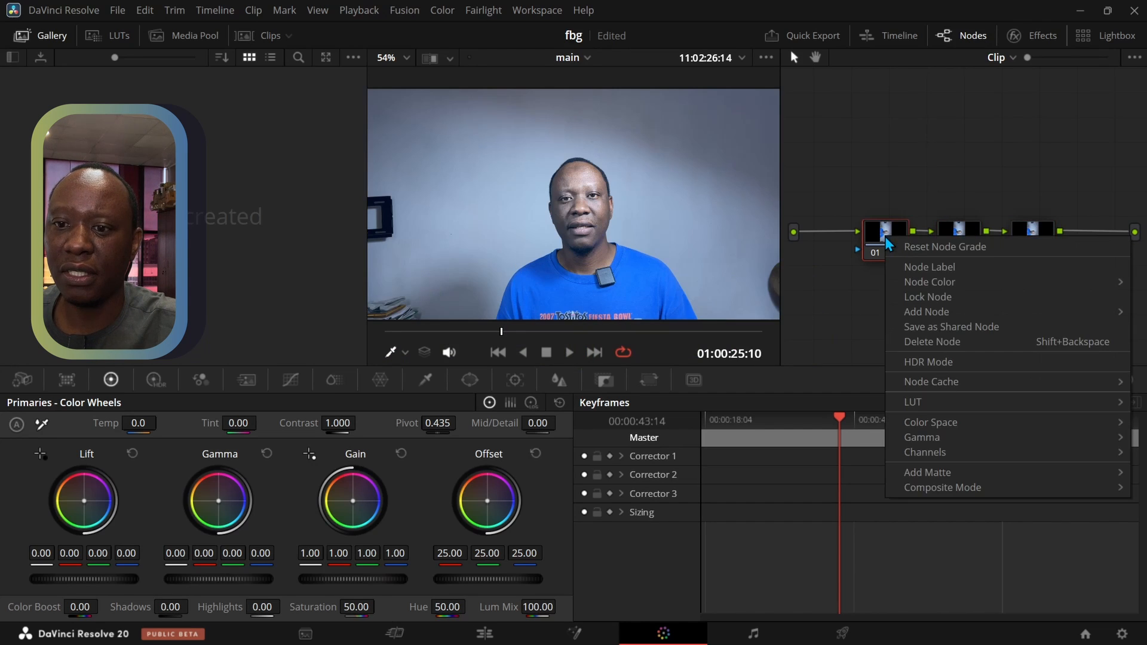
click(924, 270)
text(bal)
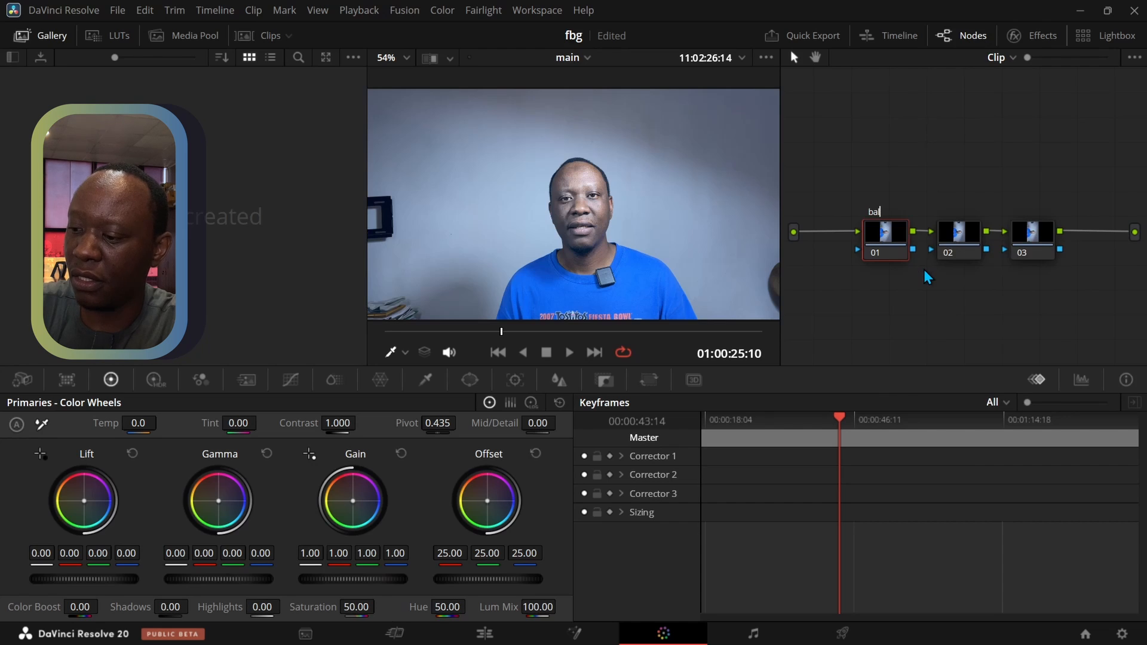
text(ance)
key(Return)
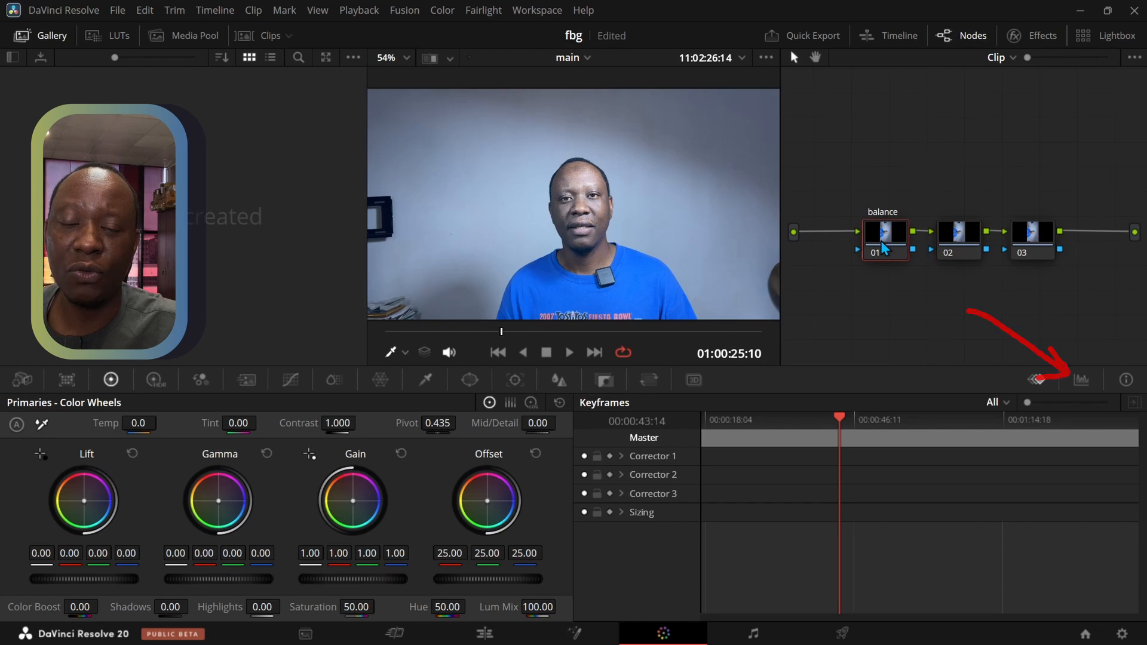
Show the video scopes in place of the keyframes and set the scope type to Waveform
click(1081, 379)
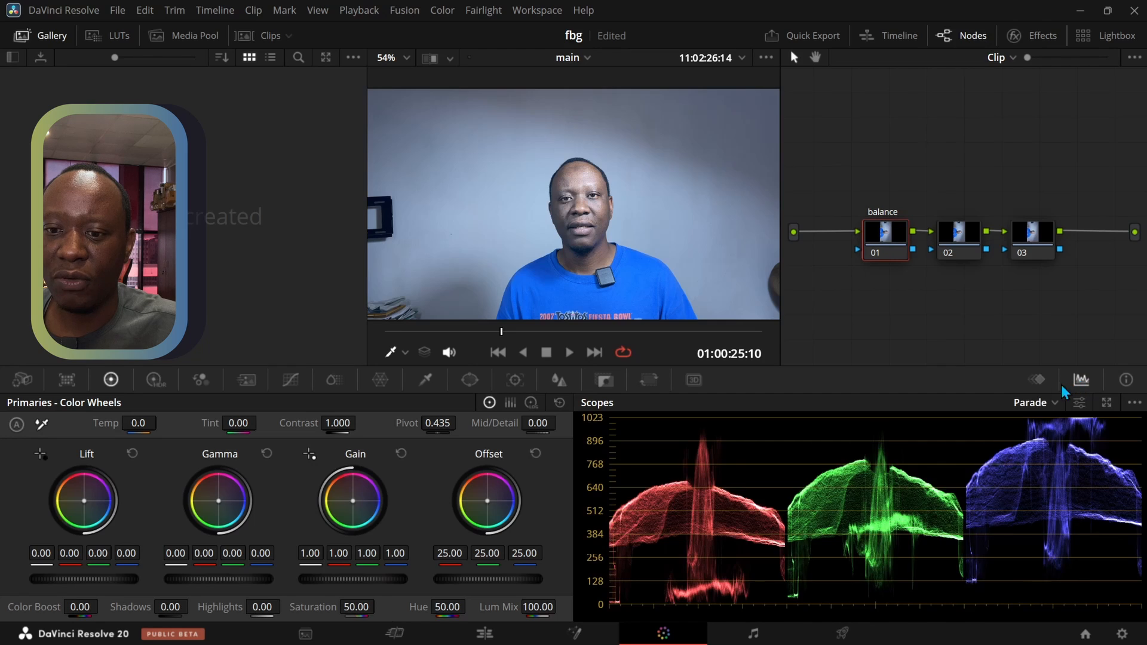
click(1040, 403)
click(1049, 436)
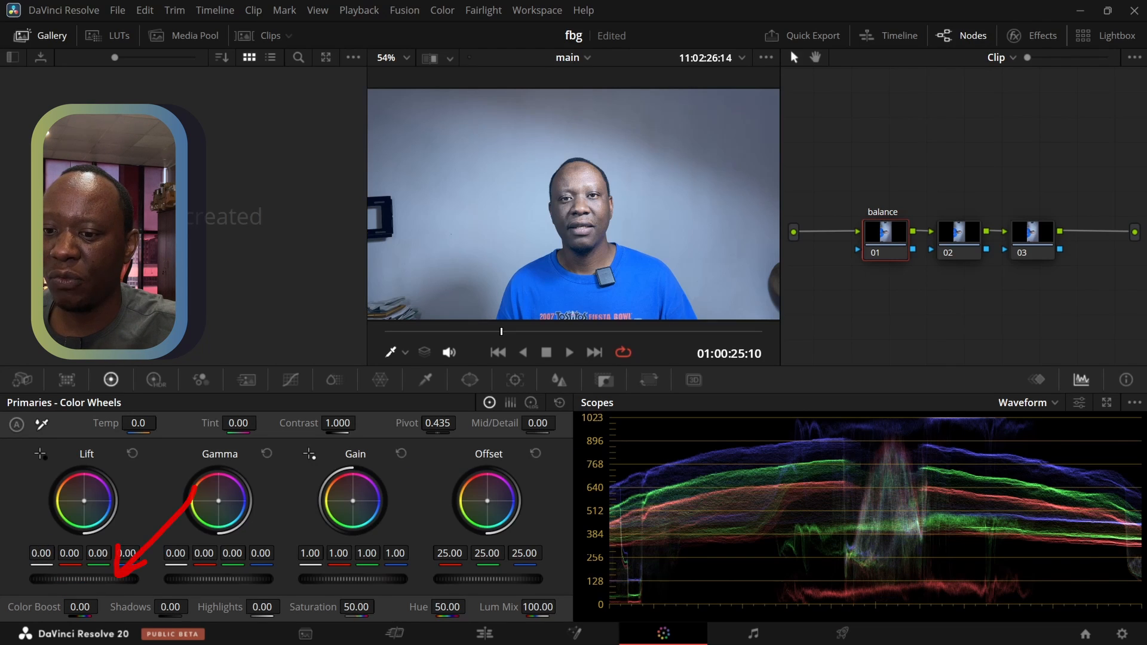
Balance the exposure on node 01 by setting the master lift to 0.02, gamma to -0.03 and gain to 0.94
mouse_move(84, 579)
mouse_down()
mouse_move(63, 579)
mouse_move(99, 579)
mouse_up()
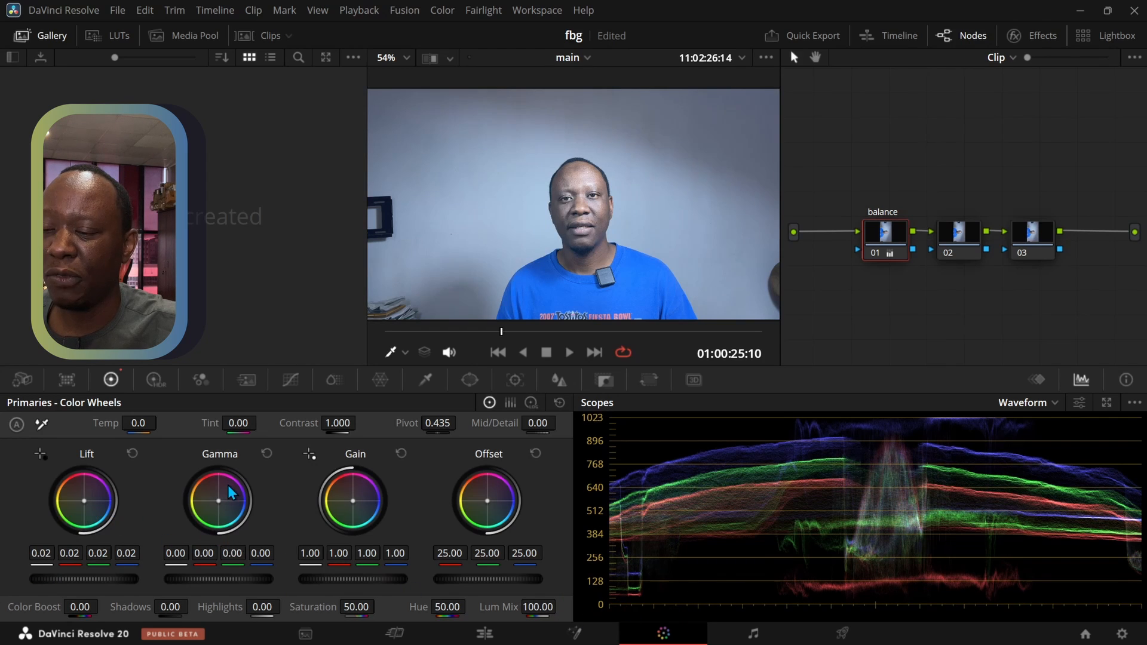
drag(223, 579, 203, 579)
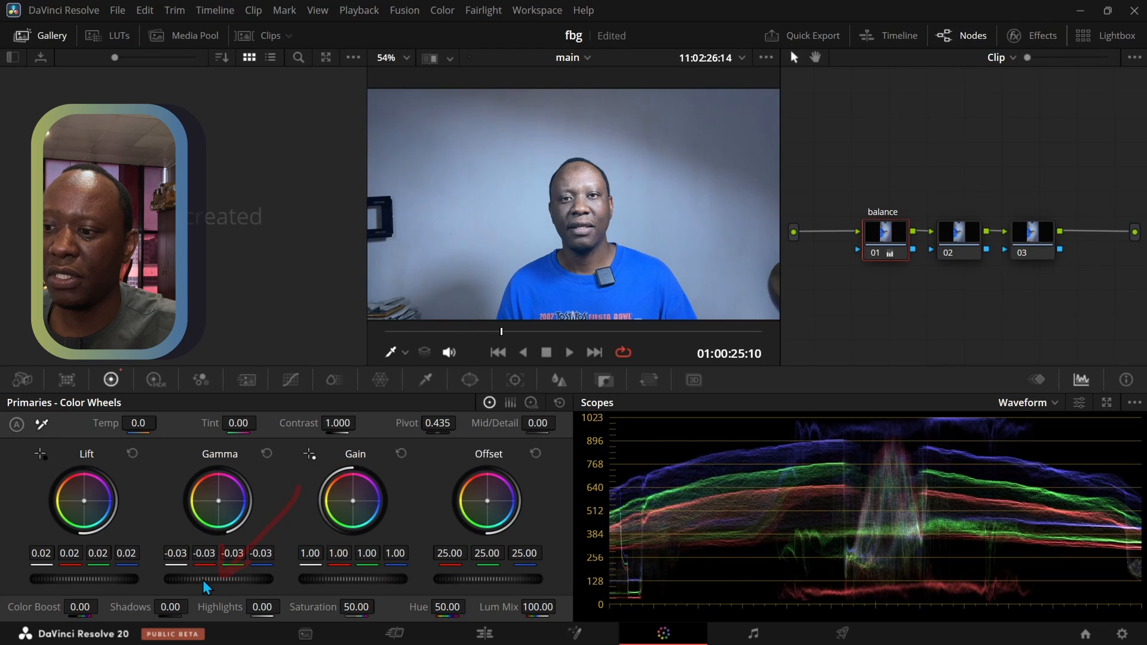
mouse_move(341, 579)
mouse_down()
mouse_move(366, 579)
mouse_move(339, 579)
mouse_up()
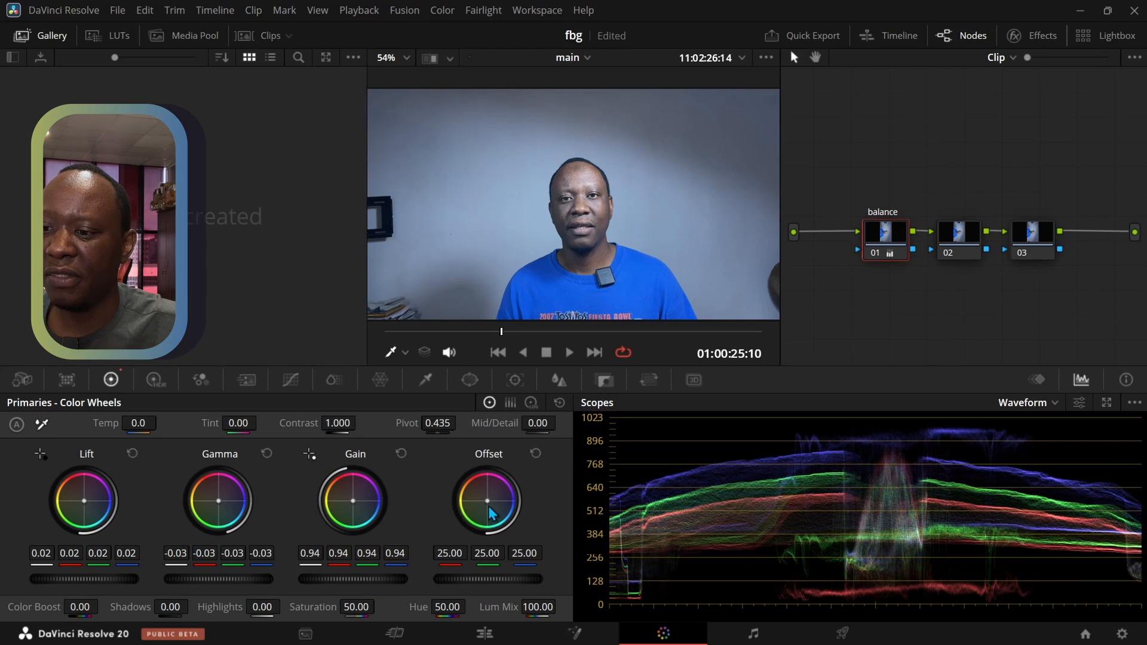
Lower the master gain on node 01 to 0.90, raise its offset to 26.90, and save the project
mouse_move(487, 579)
mouse_down()
mouse_move(477, 579)
mouse_move(492, 578)
mouse_up()
mouse_move(333, 580)
mouse_down()
mouse_move(354, 580)
mouse_move(326, 580)
mouse_up()
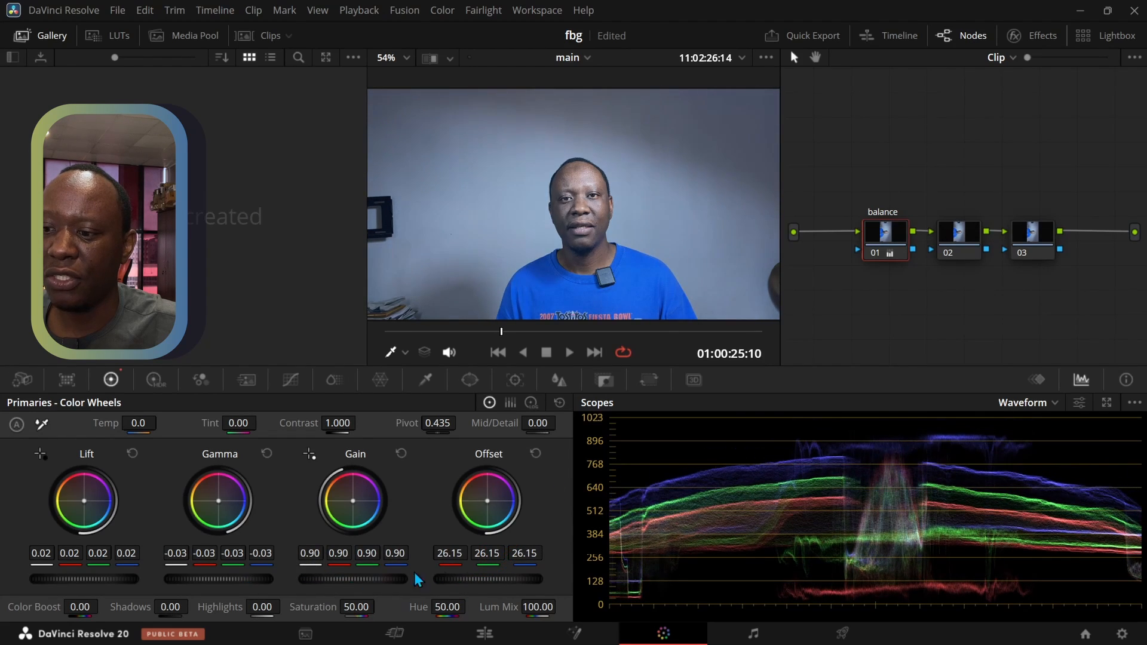
mouse_move(484, 579)
mouse_down()
mouse_move(471, 579)
mouse_move(489, 579)
mouse_up()
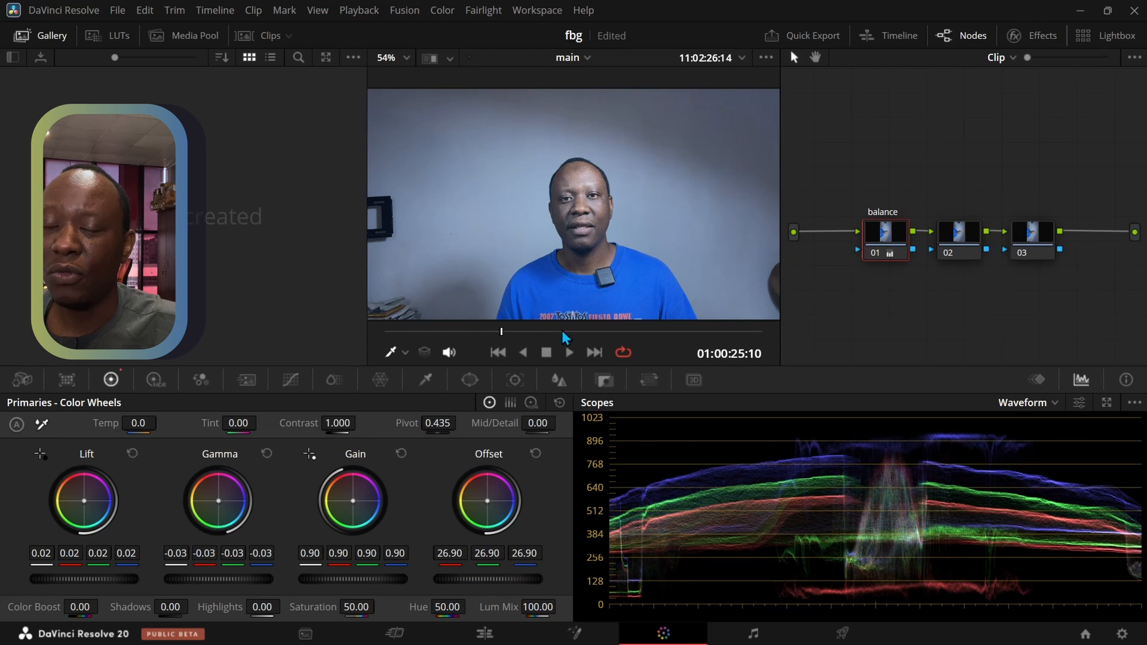
key(ctrl+s)
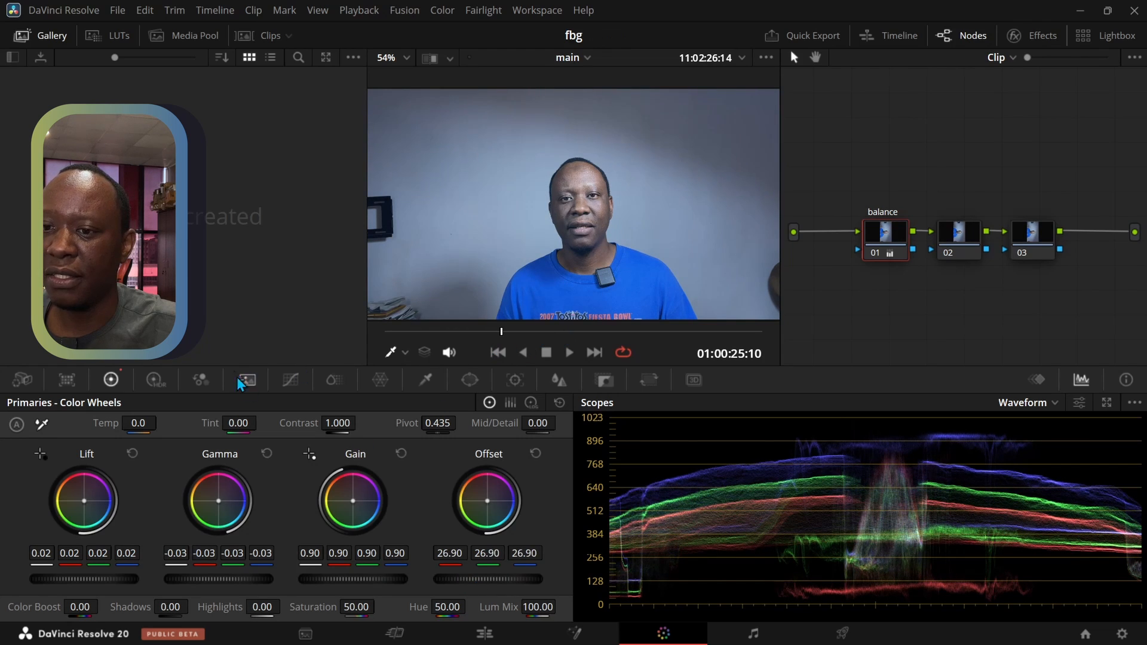
Compare the image with and without the balance node by repeatedly disabling and enabling it
key(ctrl+d)
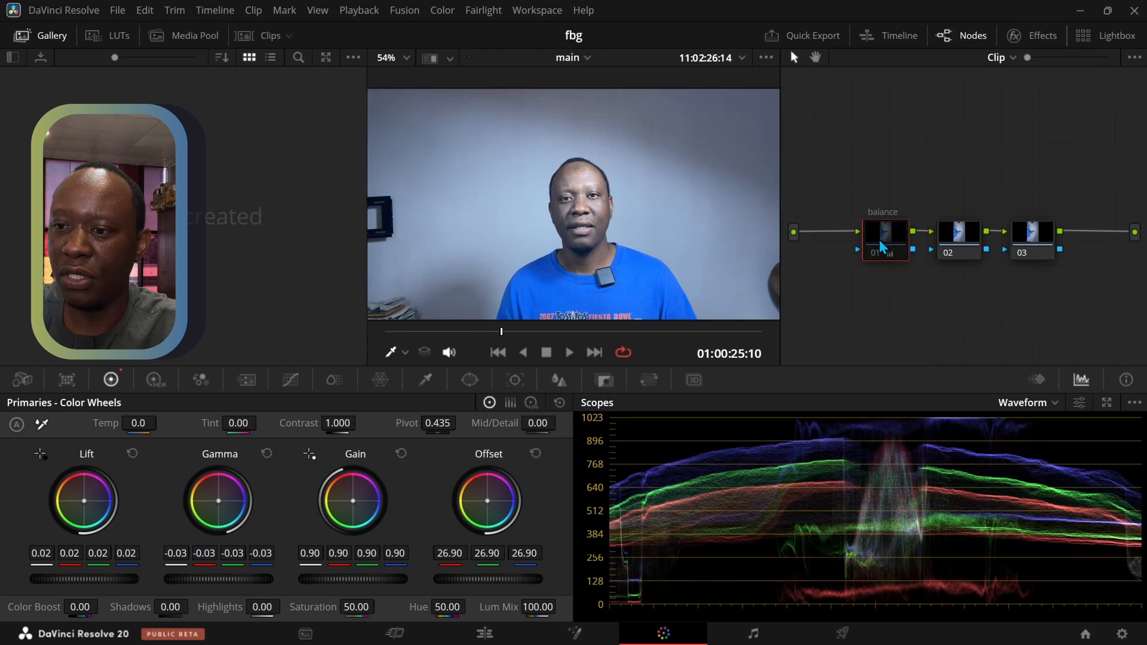
key(ctrl+d)
key(ctrl+d)
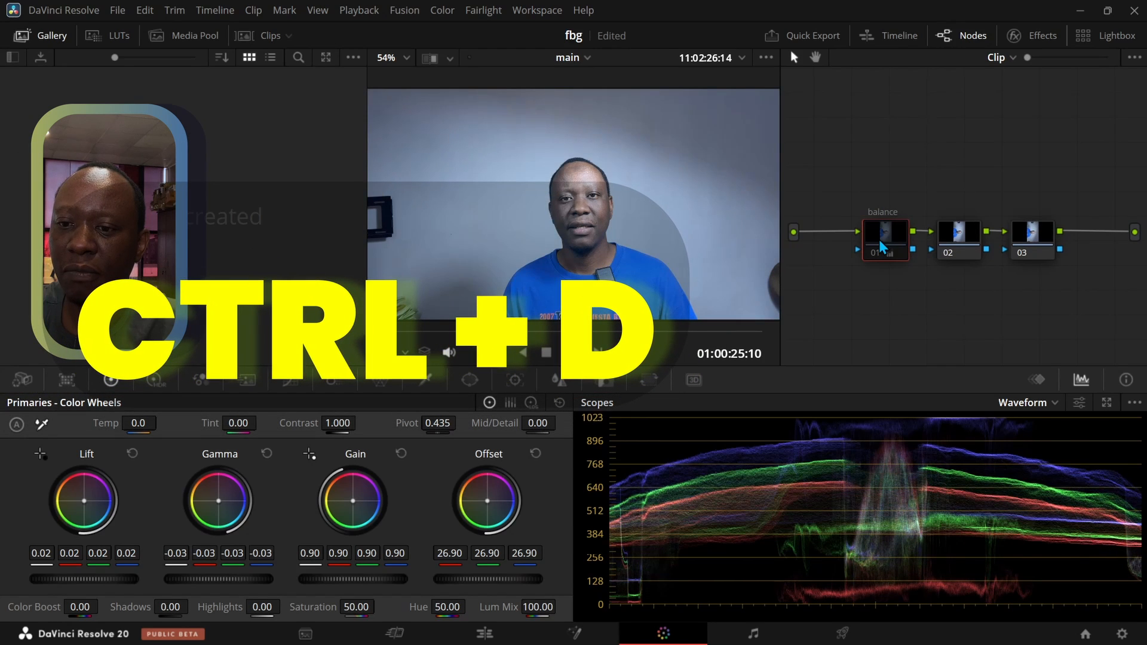
key(ctrl+d)
key(ctrl+d)
key(ctrl+d)
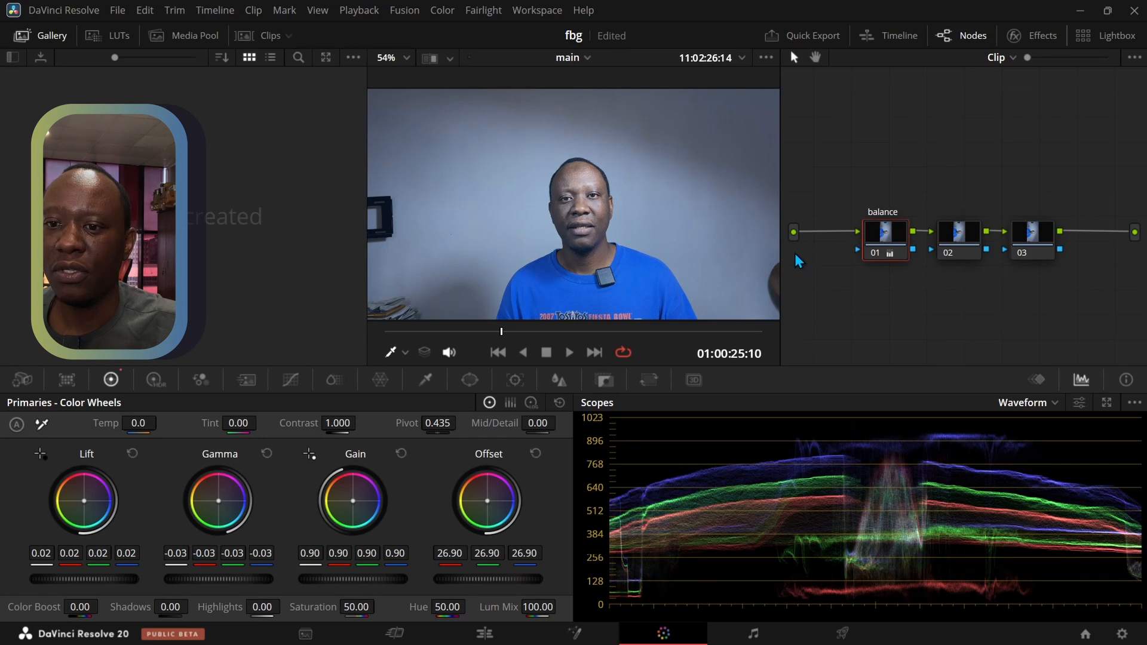
Label node 02 "color lift"
click(960, 246)
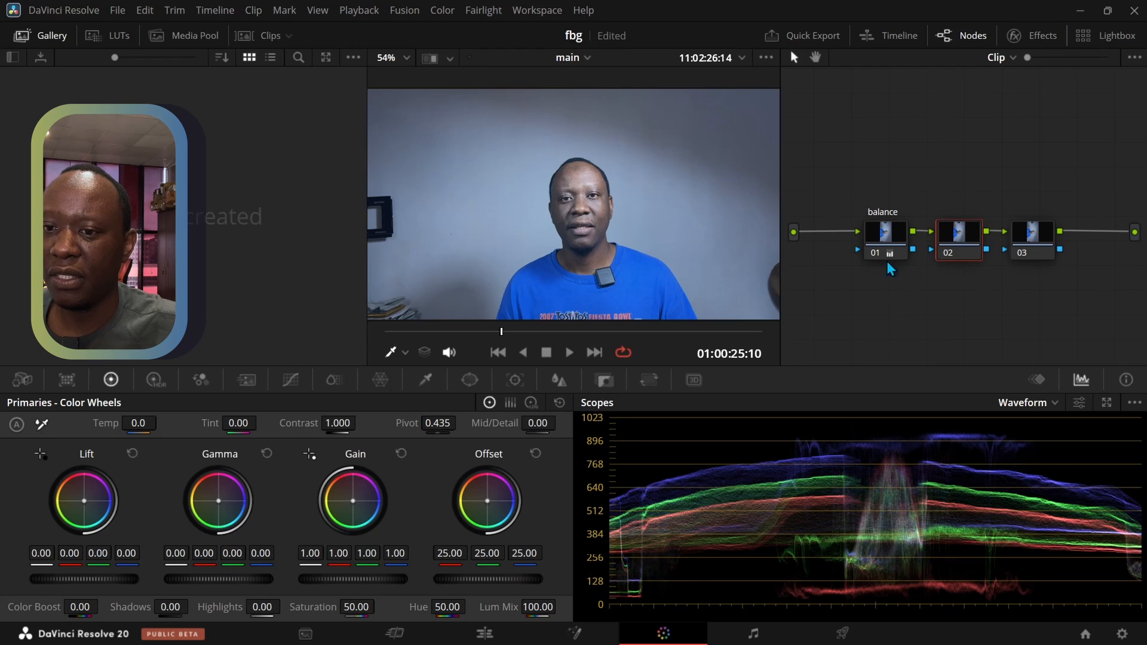
right_click(954, 242)
click(950, 268)
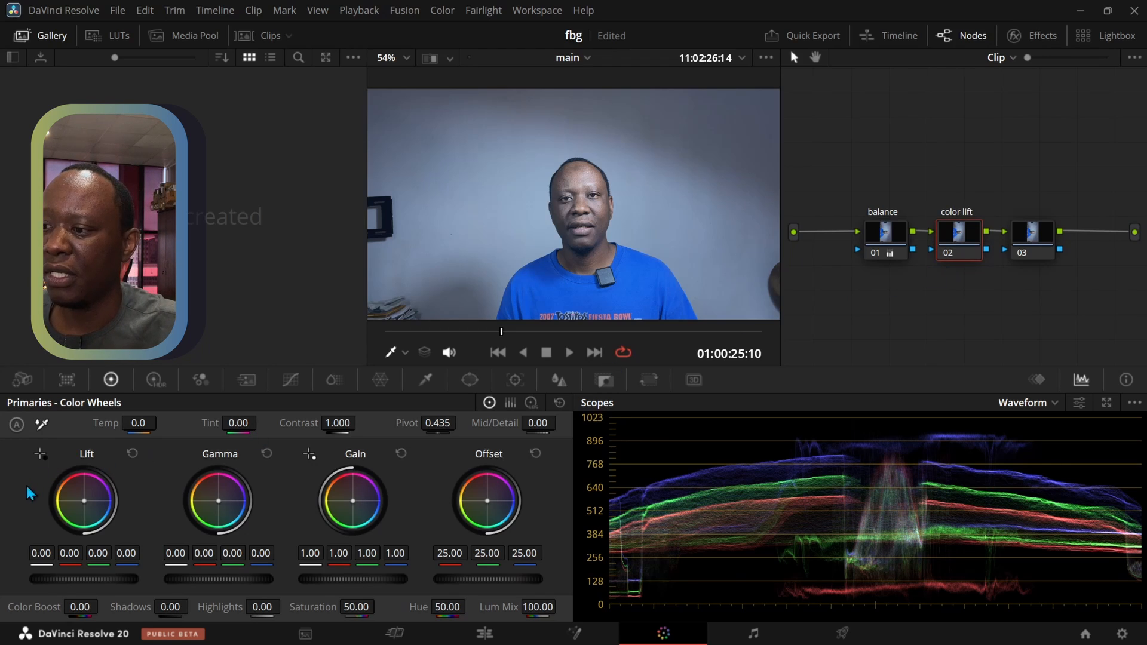
Shift node 02's RGB balance: lift 0.02, -0.01, 0.02; gamma -0.02, 0.01, -0.04; offset 23.44, 25.09, 27.98
drag(85, 501, 85, 499)
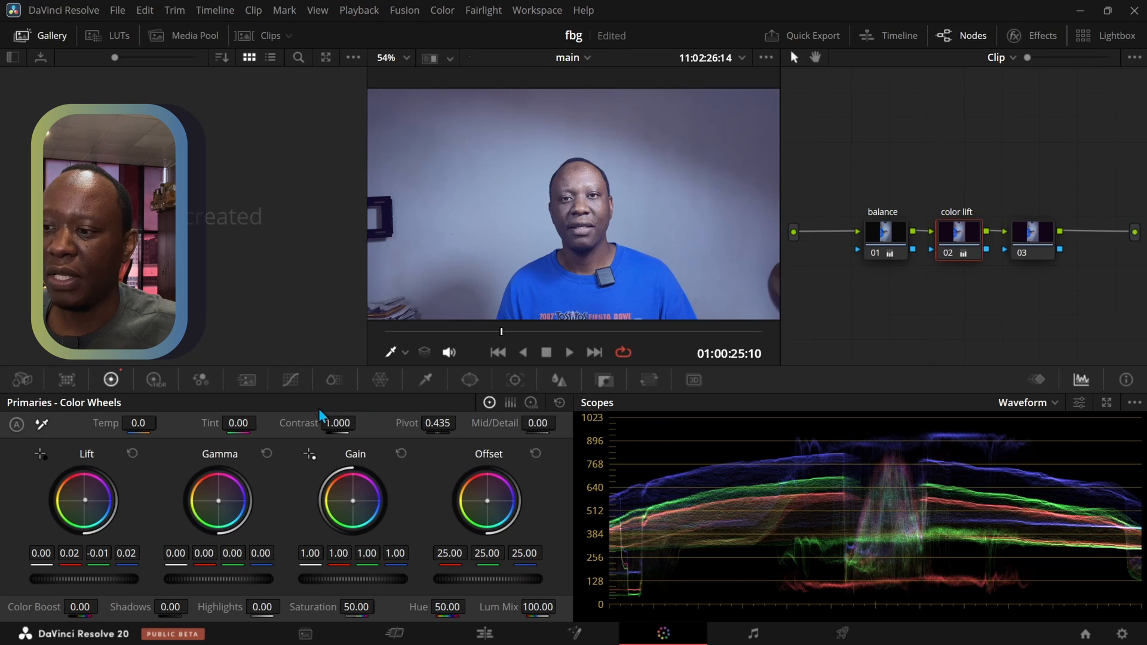
drag(218, 501, 215, 503)
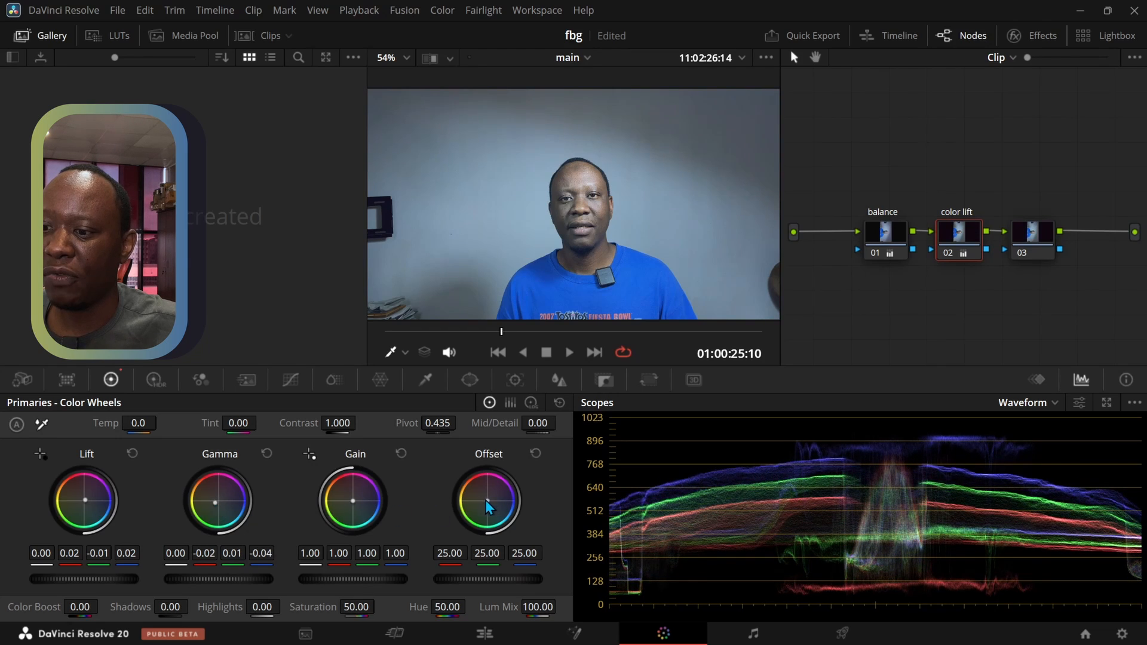
drag(486, 501, 487, 502)
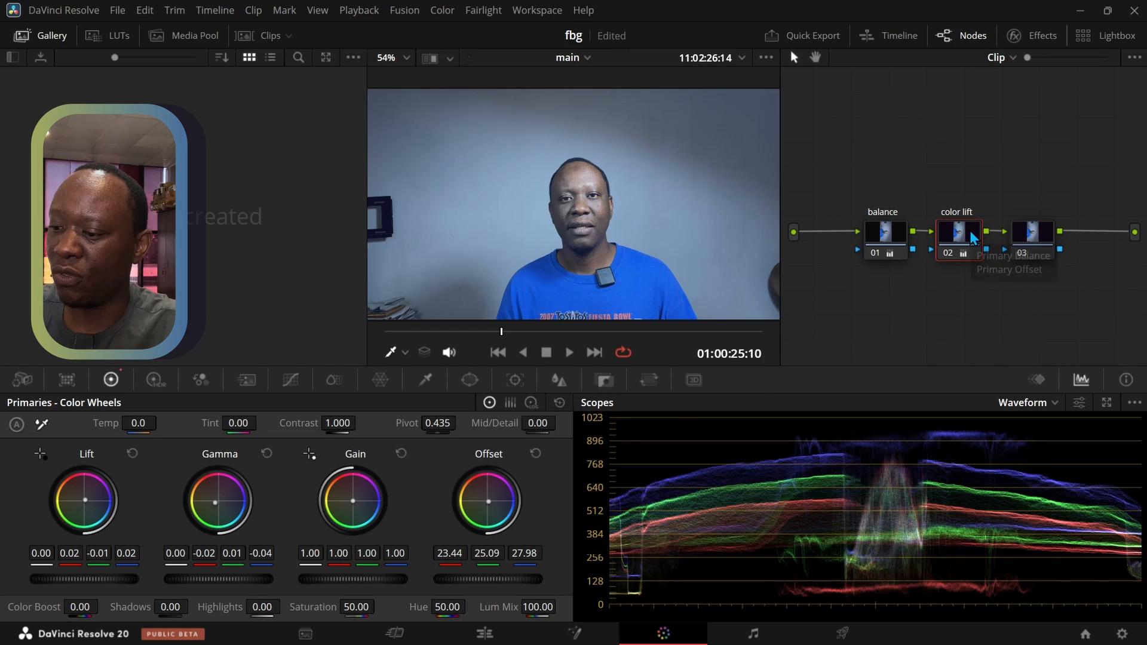
mouse_move(973, 237)
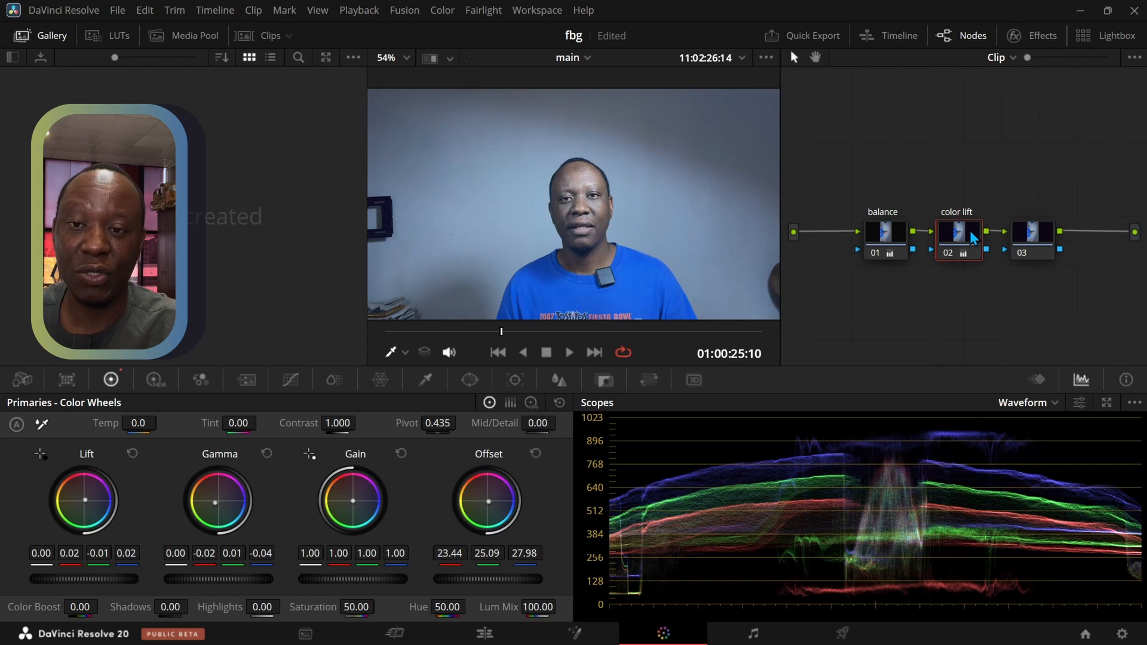
Try a color boost of 1.50 on node 03, reset it, and set the node's saturation to 51.00
click(1024, 247)
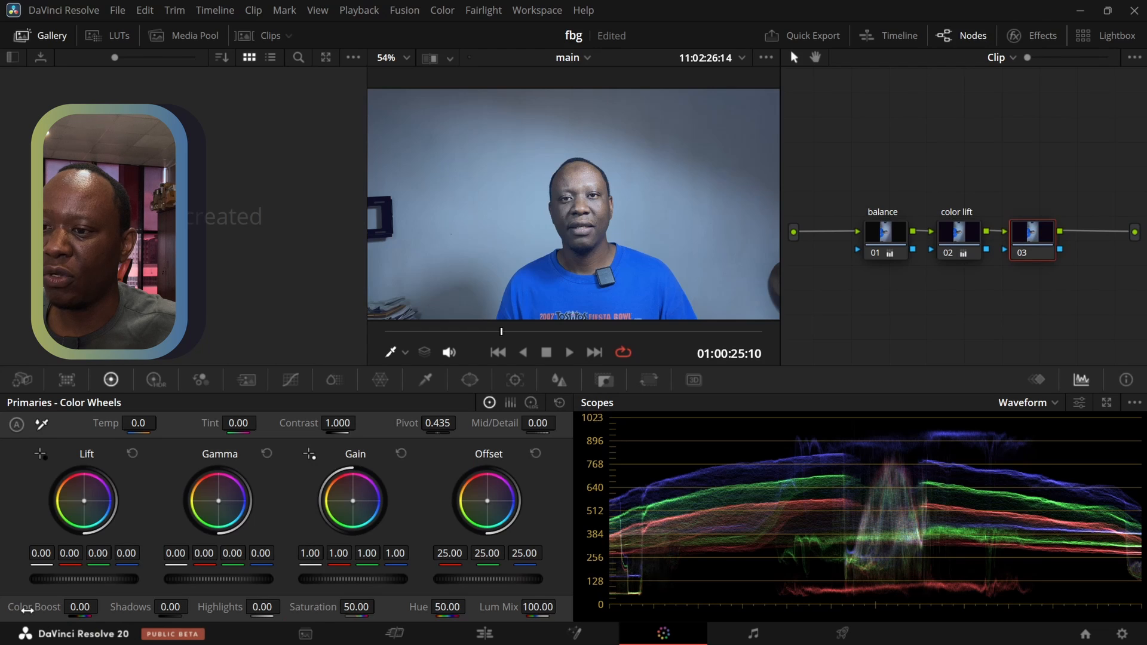
drag(27, 609, 42, 609)
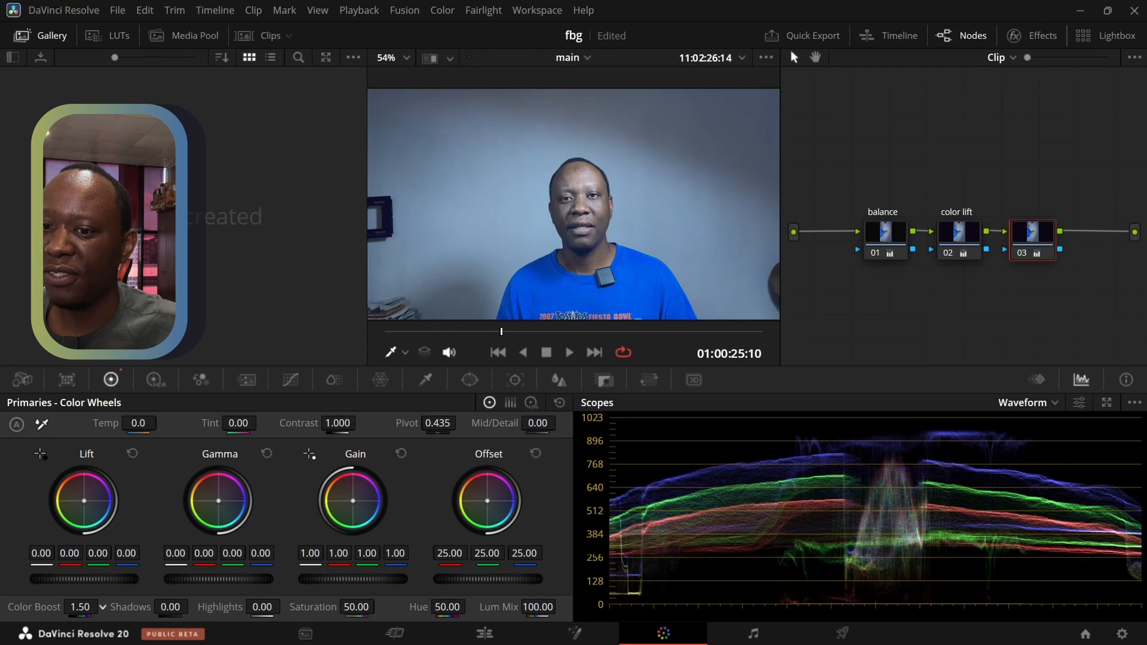
double_click(37, 606)
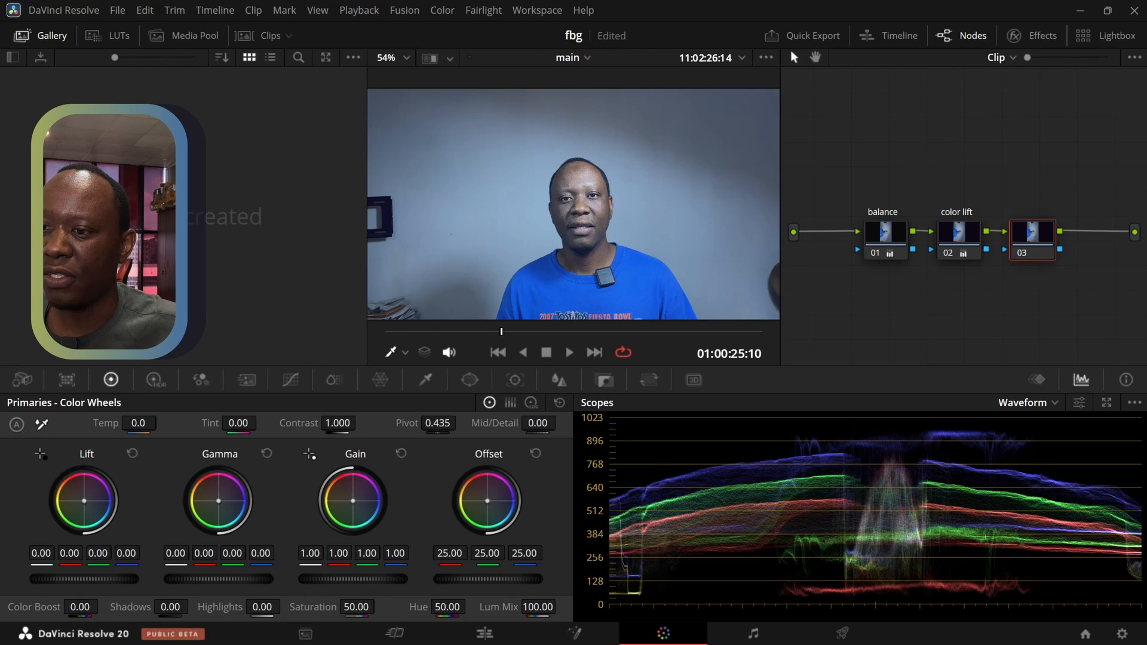
drag(317, 607, 372, 608)
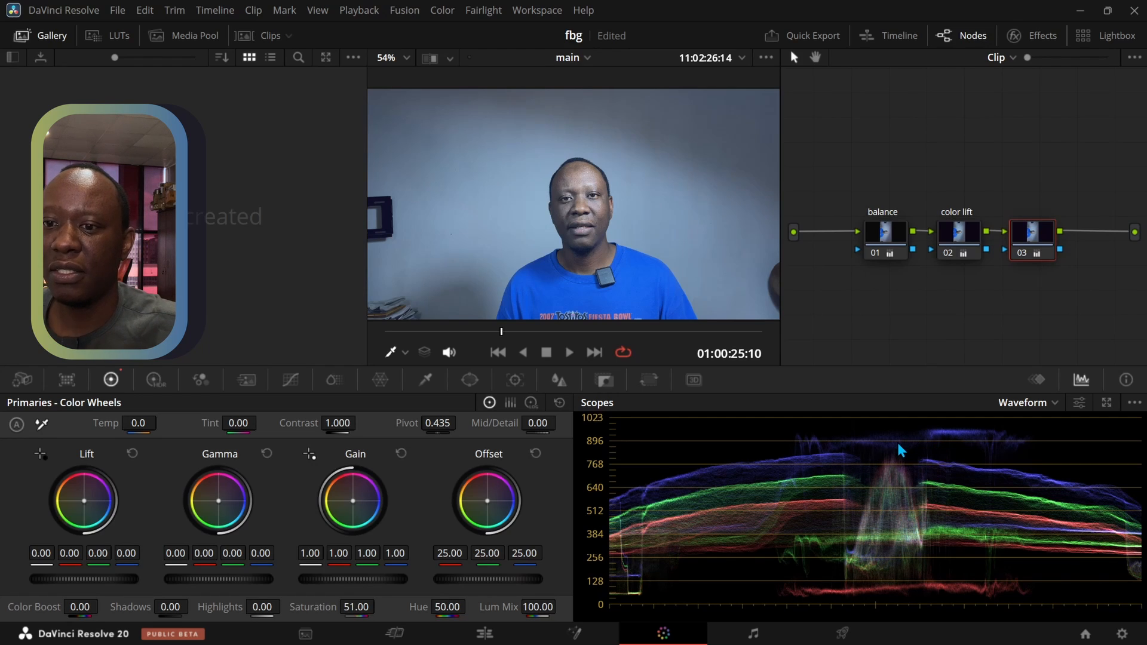
Add shadow and highlight points to the balance node's custom curve, then pull the blue channel's highlights down and nudge its shadow point slightly
click(883, 233)
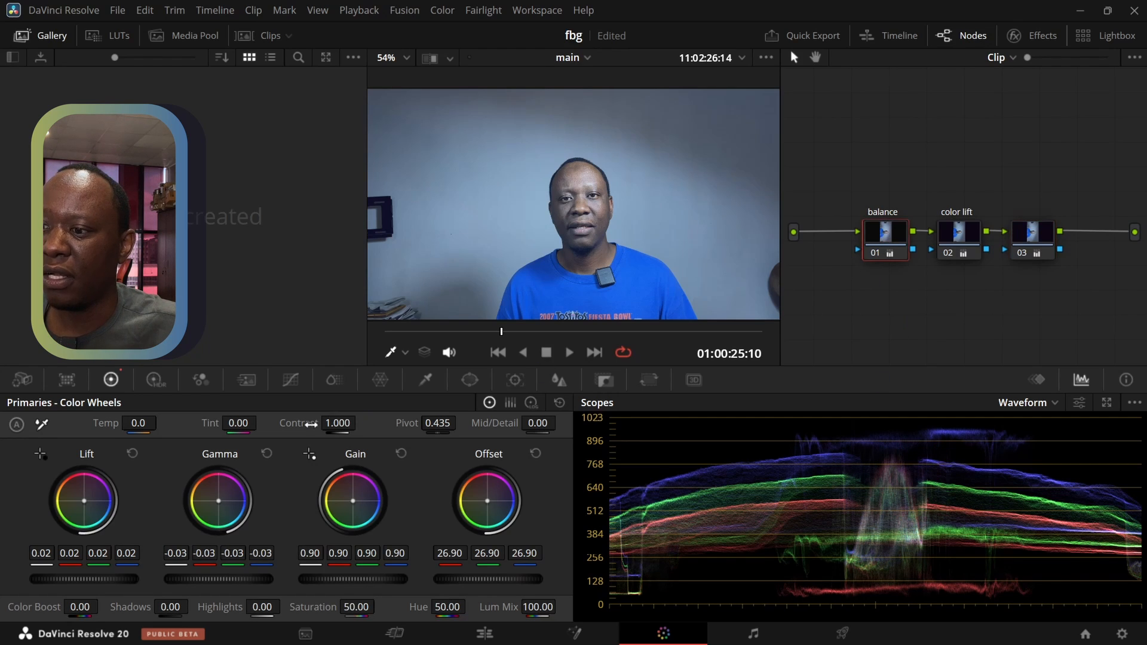
click(291, 380)
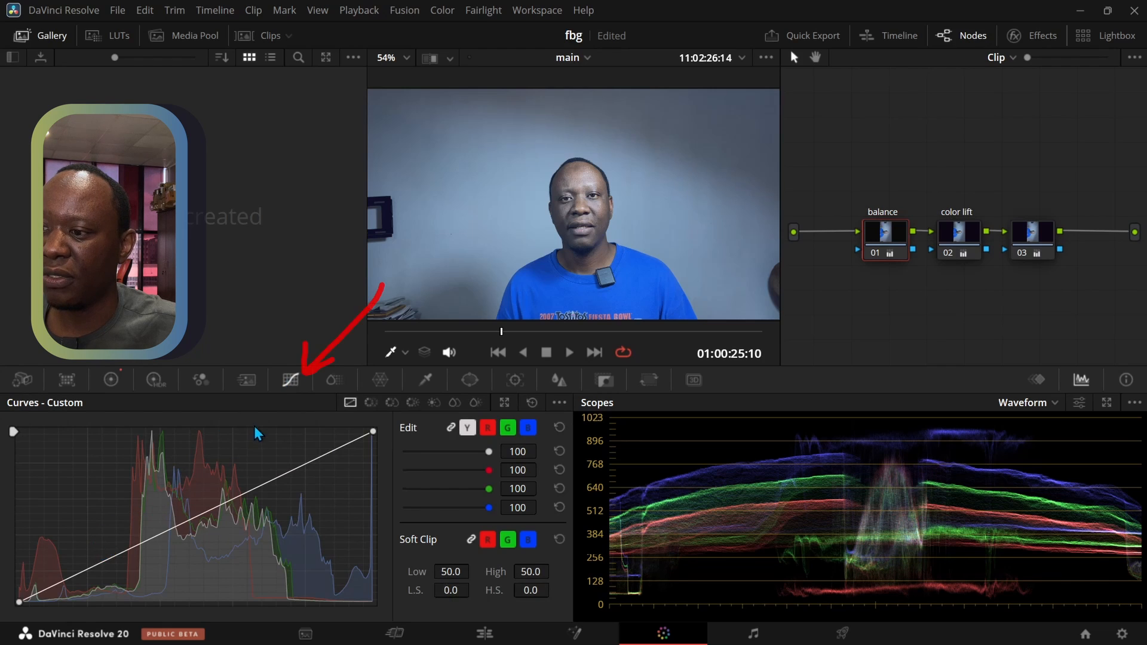
click(102, 558)
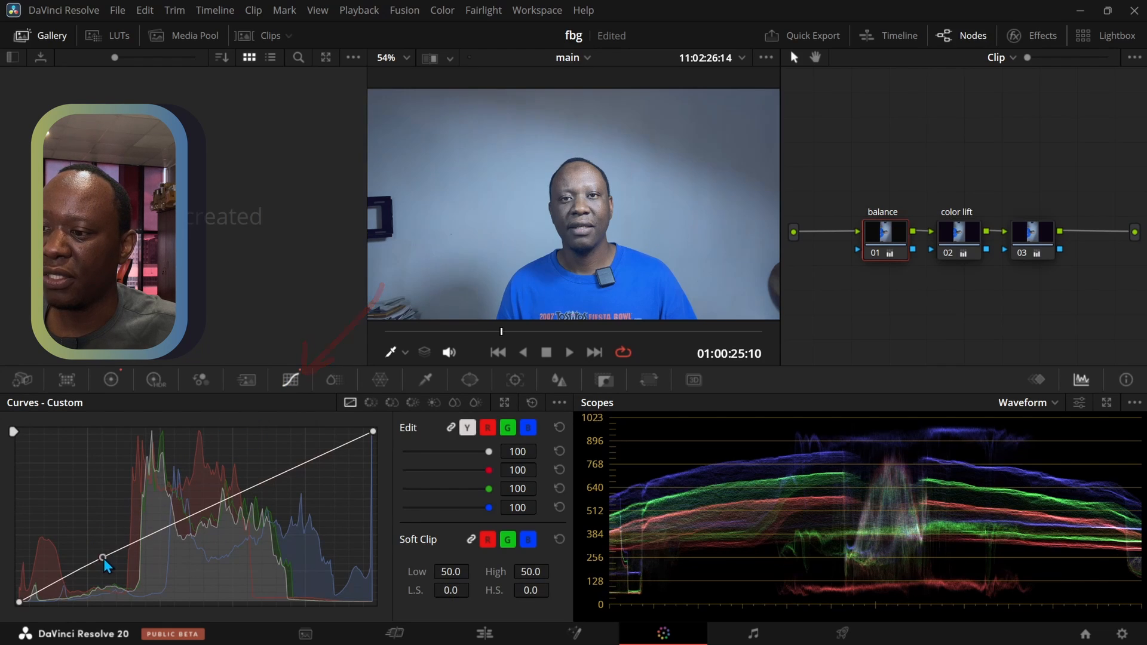
click(298, 466)
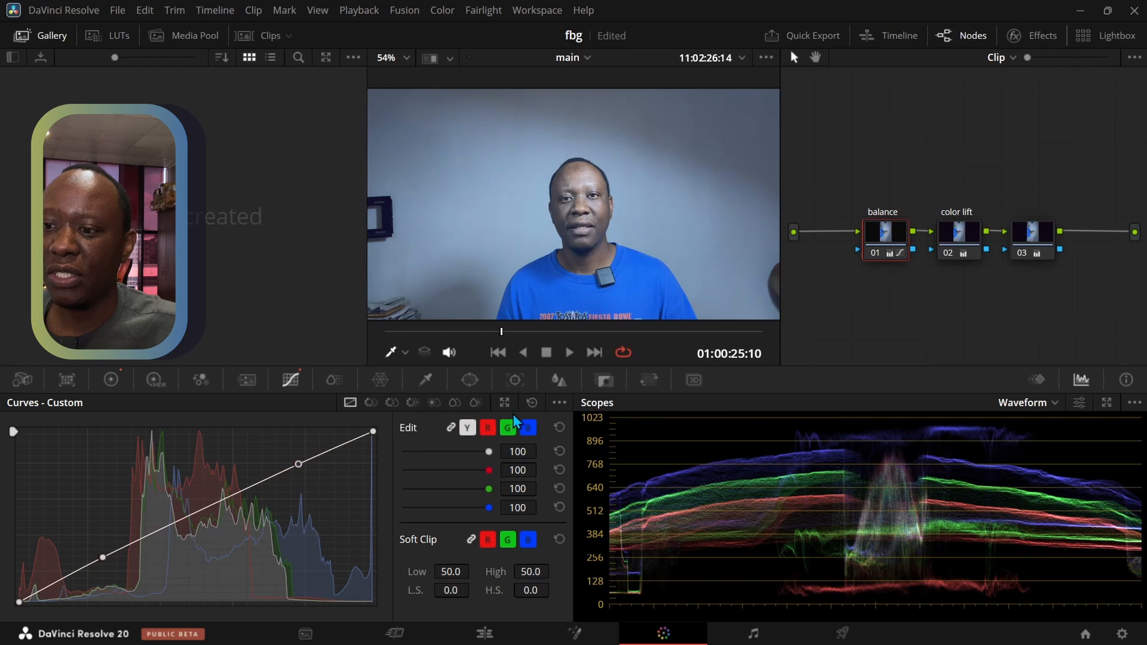
click(528, 426)
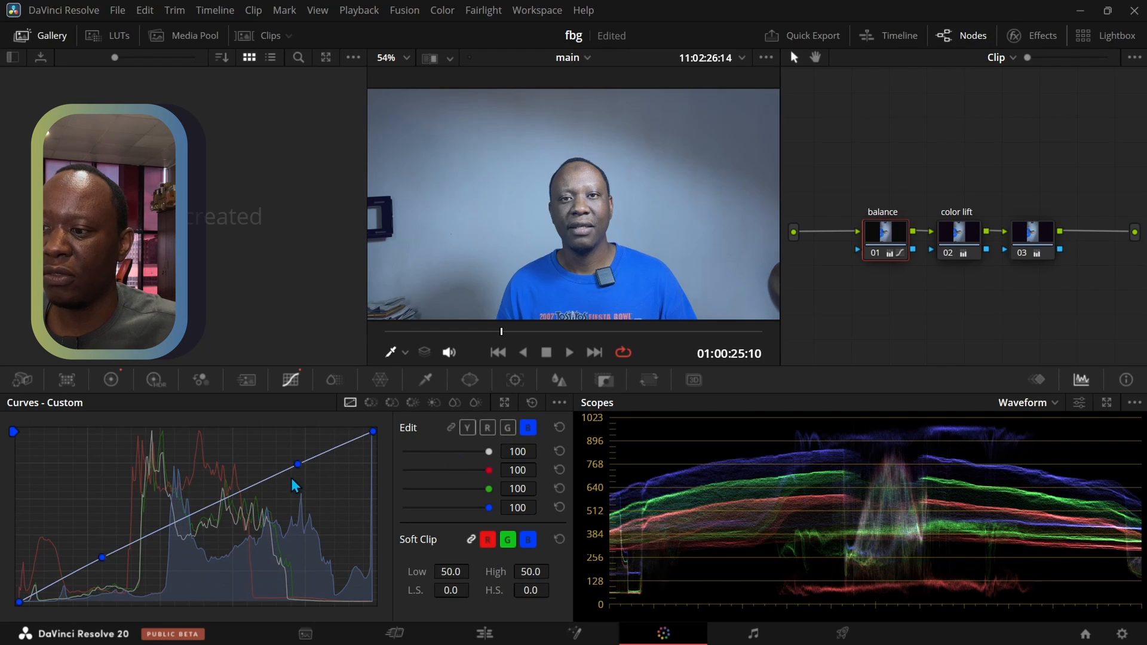
drag(297, 469, 304, 489)
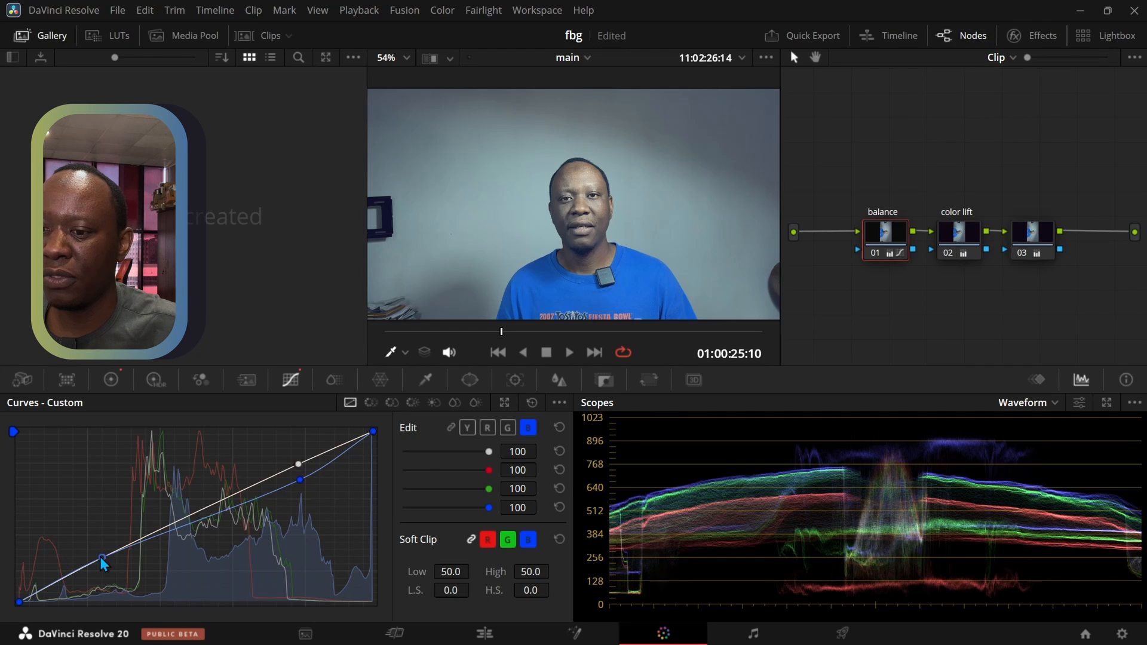
mouse_move(99, 557)
mouse_down()
mouse_move(111, 576)
mouse_move(105, 561)
mouse_up()
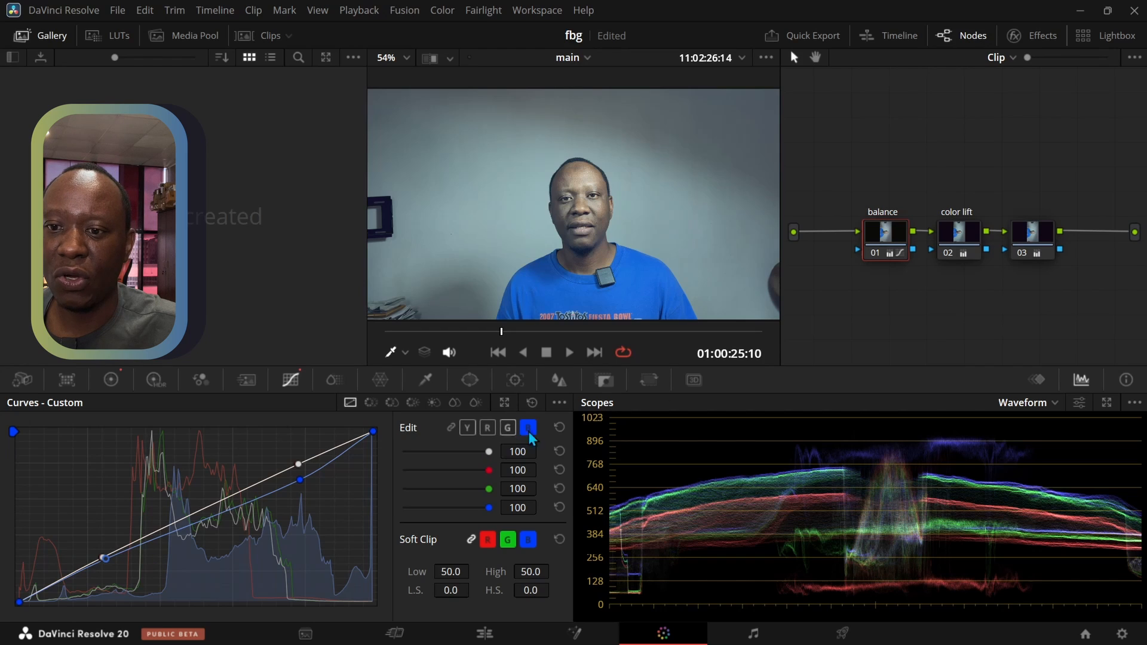
Shape the blue custom curve on node 03 with two points, raising the shadows slightly and lowering the highlights slightly
click(1046, 231)
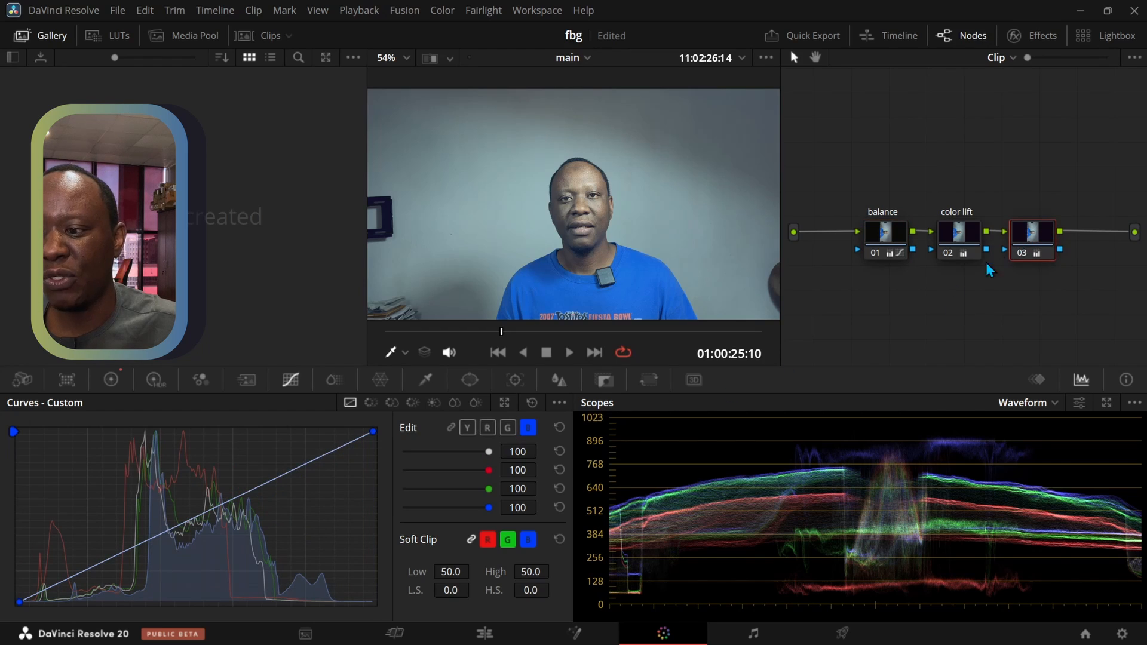
click(389, 384)
click(291, 385)
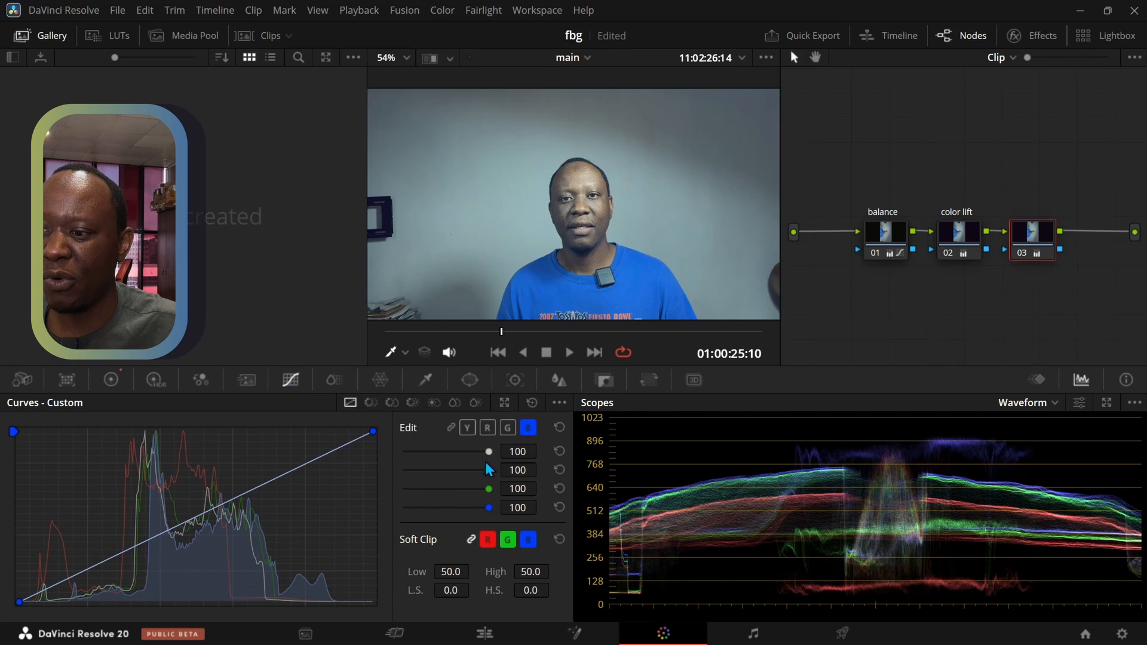
click(289, 473)
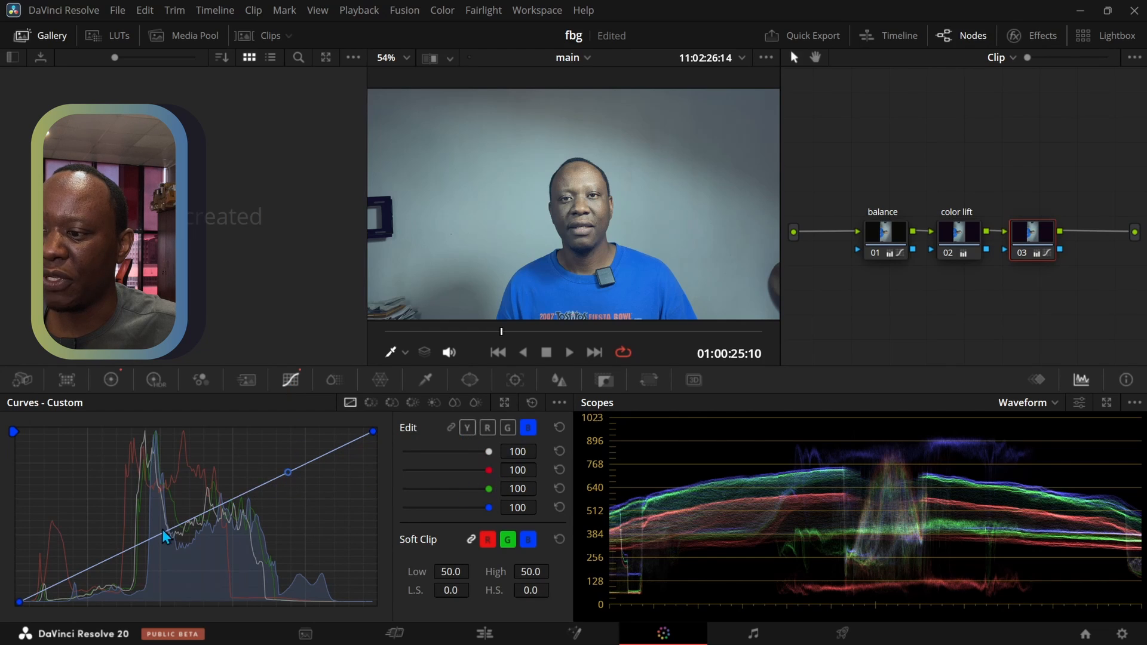
drag(163, 529, 138, 540)
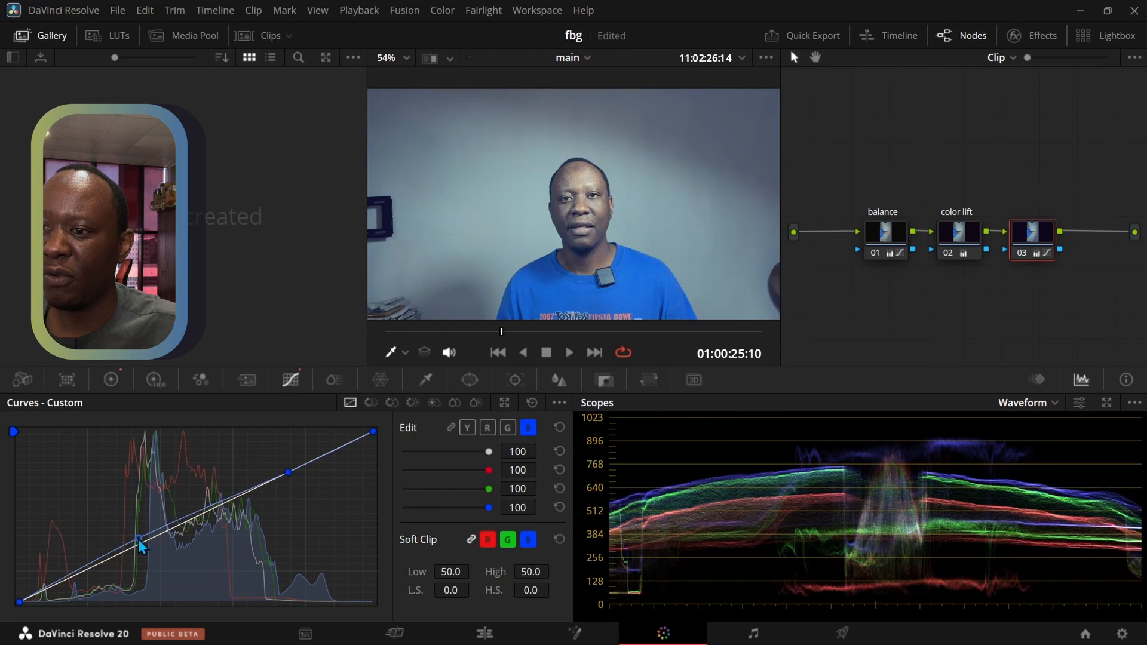
mouse_move(291, 475)
mouse_down()
mouse_move(288, 465)
mouse_move(289, 481)
mouse_up()
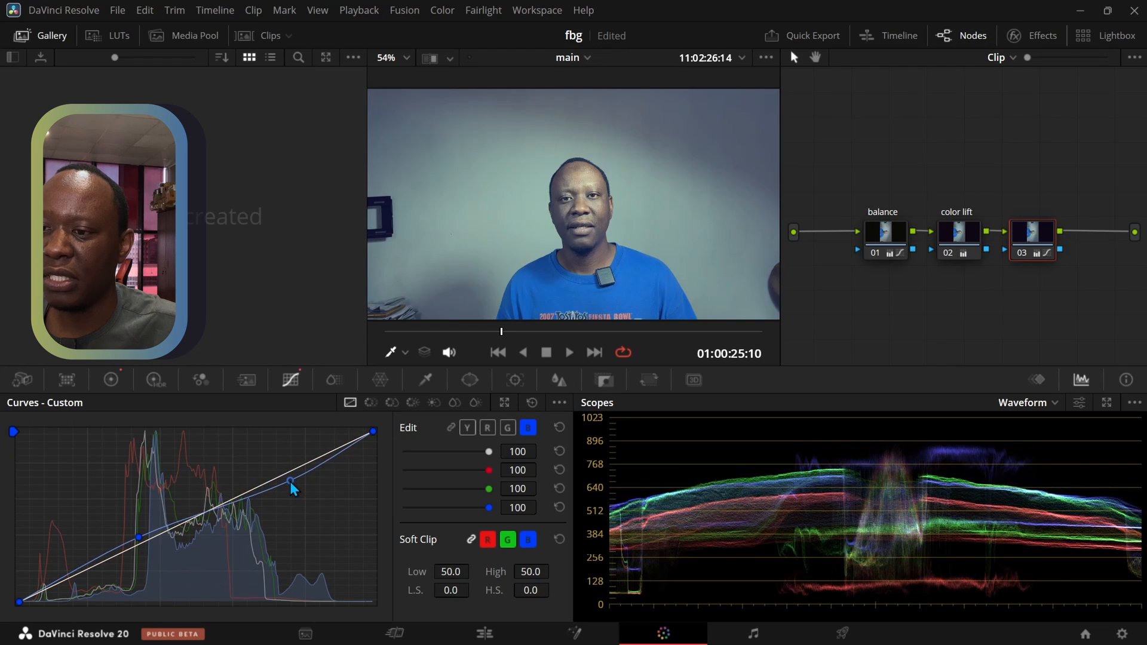
Label node 03 "look"
right_click(1030, 232)
click(969, 264)
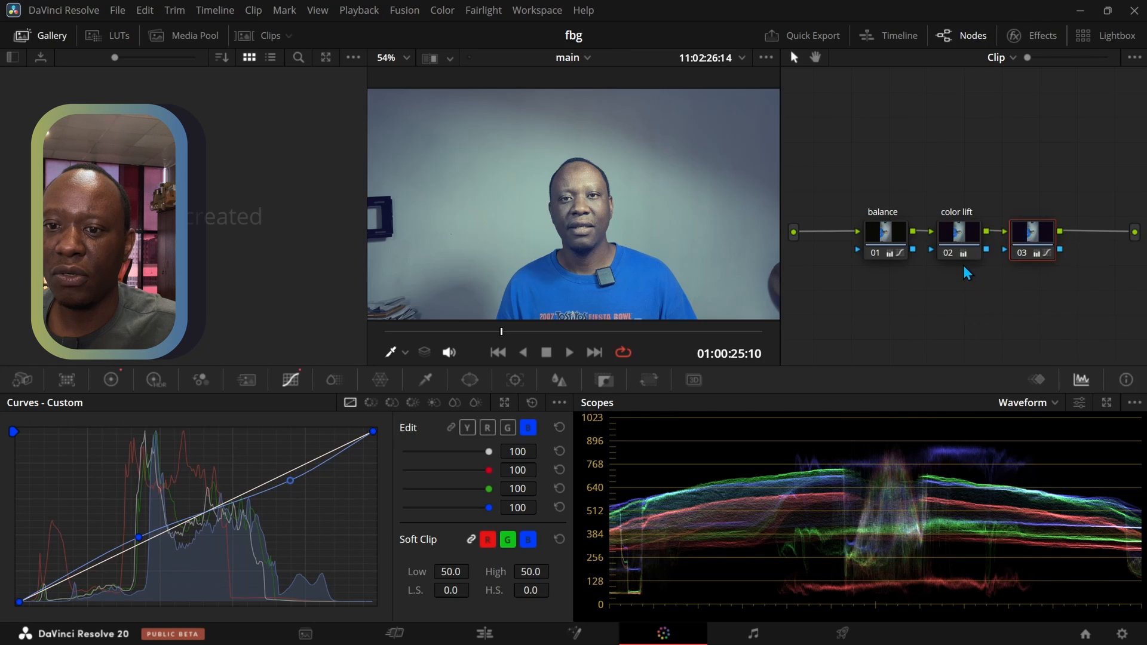
text(look)
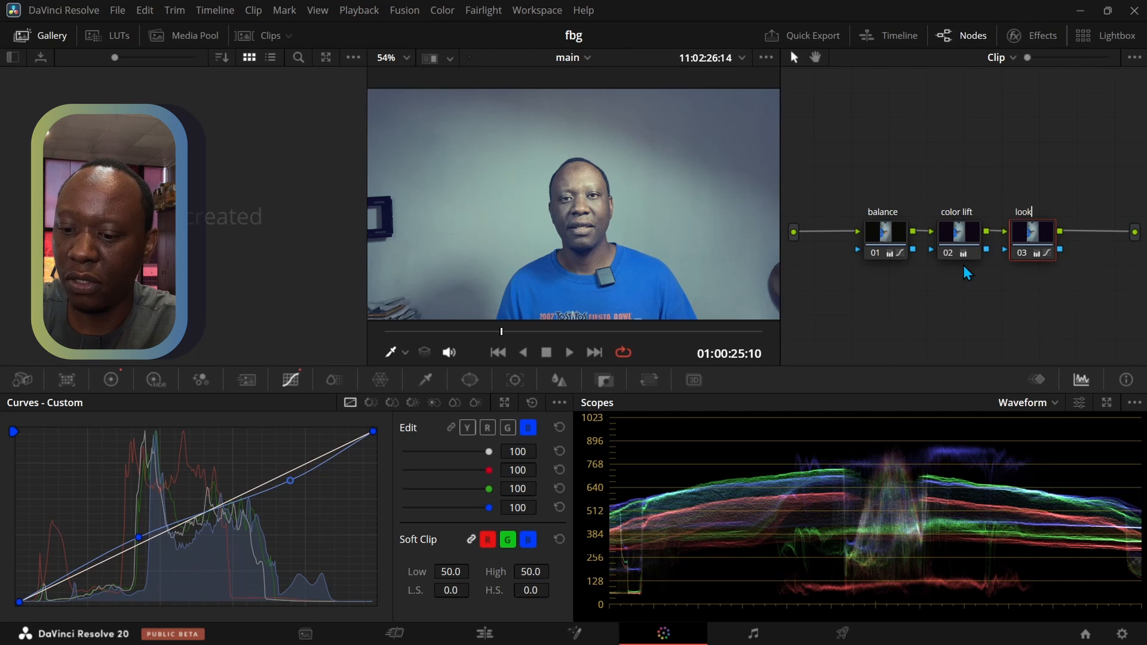
key(Return)
Compare the grade before and after by disabling the balance, color lift and look nodes one by one and re-enabling them
click(877, 236)
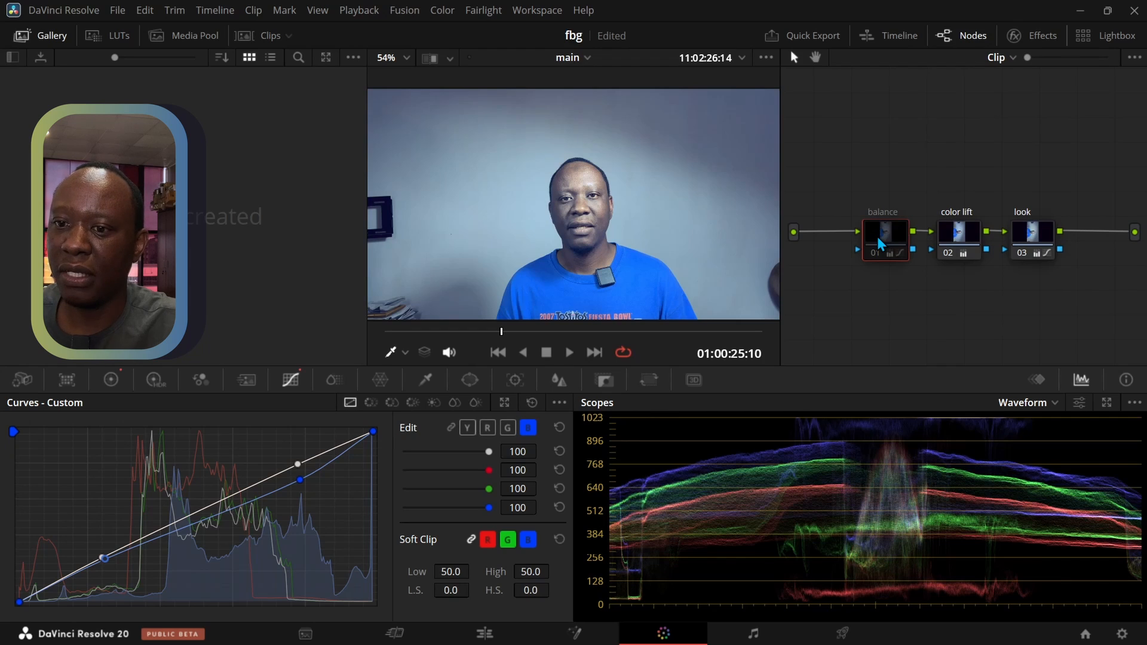
click(958, 235)
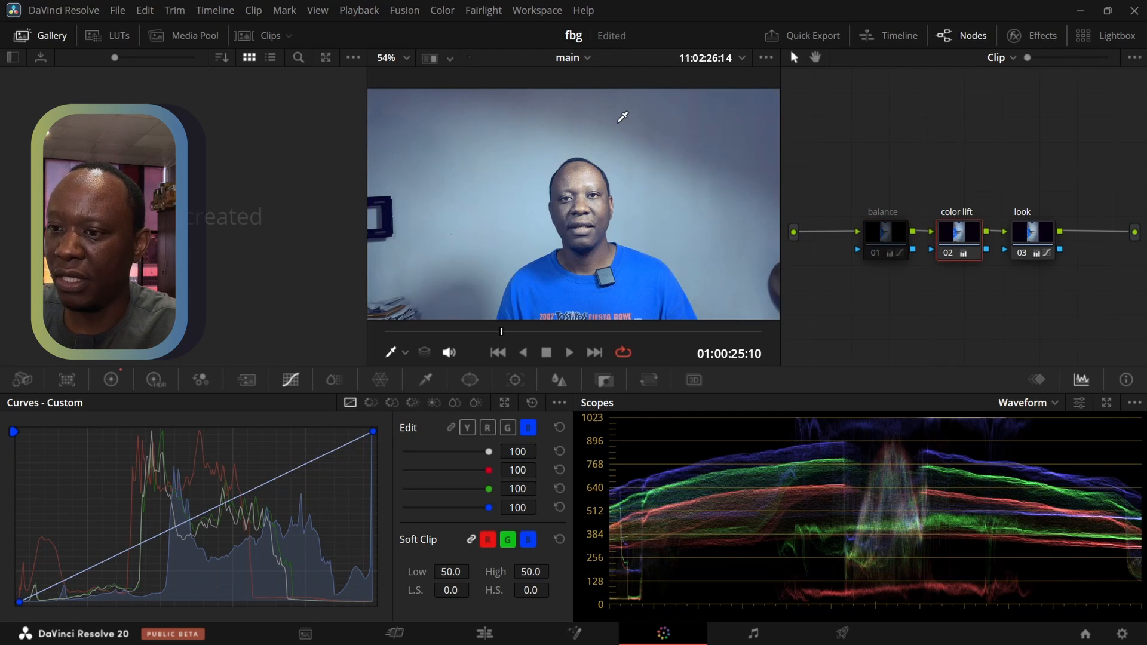
click(1025, 238)
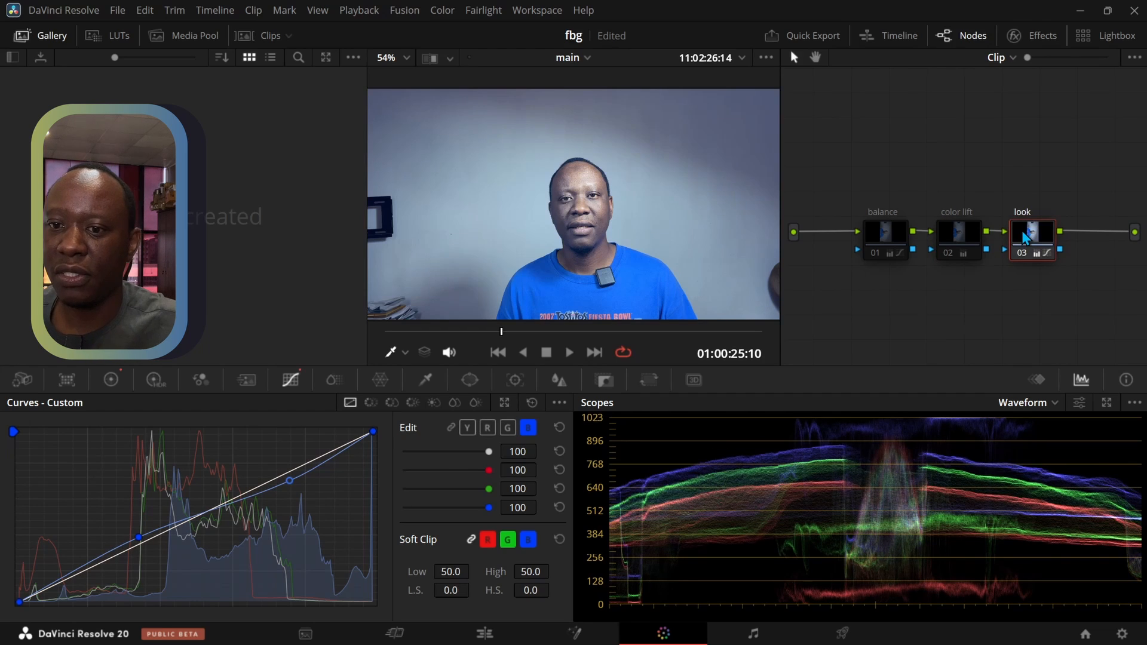
click(973, 239)
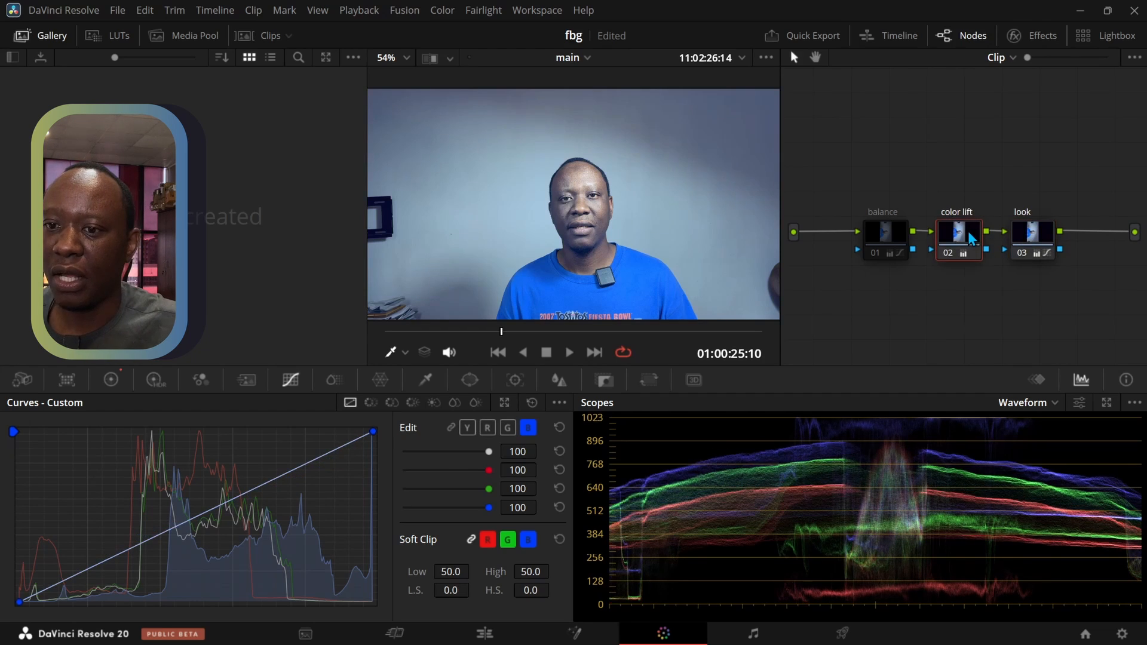
click(886, 236)
key(ctrl+d)
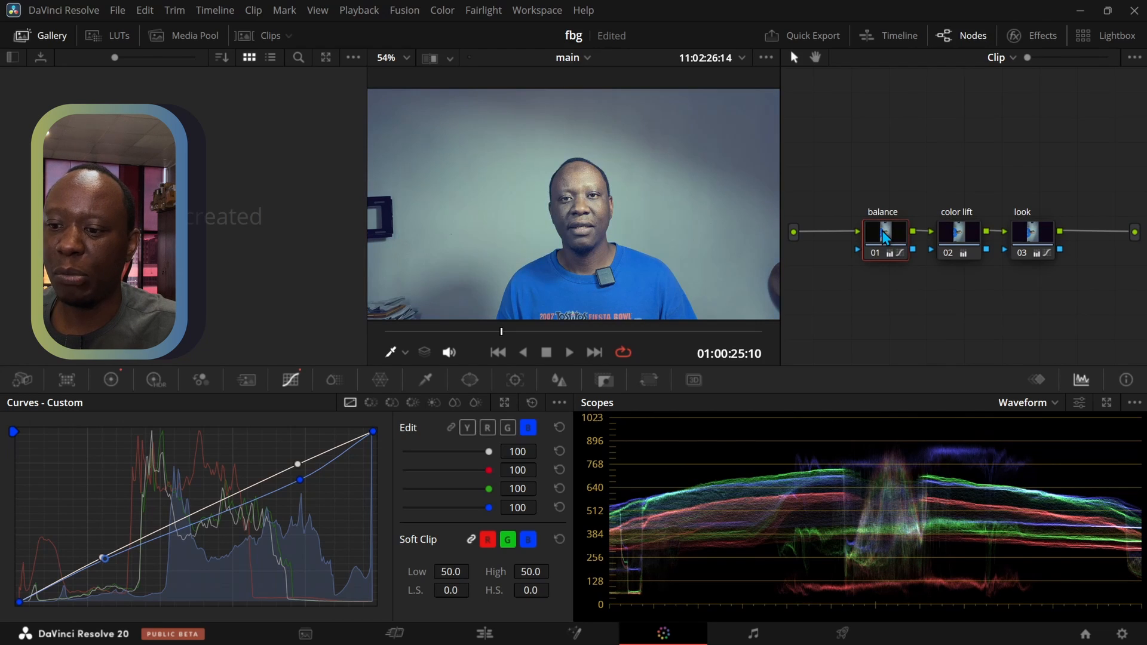
Compare the A-roll clip with and without its color grade on the Edit page by toggling the grade bypass
click(486, 635)
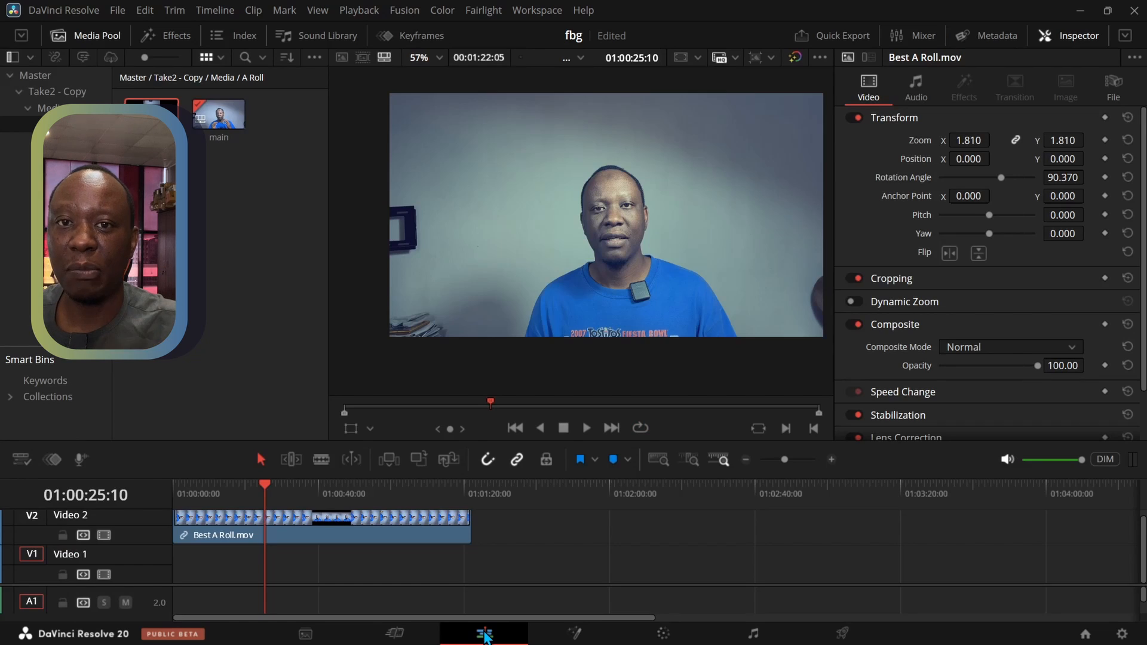
click(796, 57)
click(796, 58)
click(796, 57)
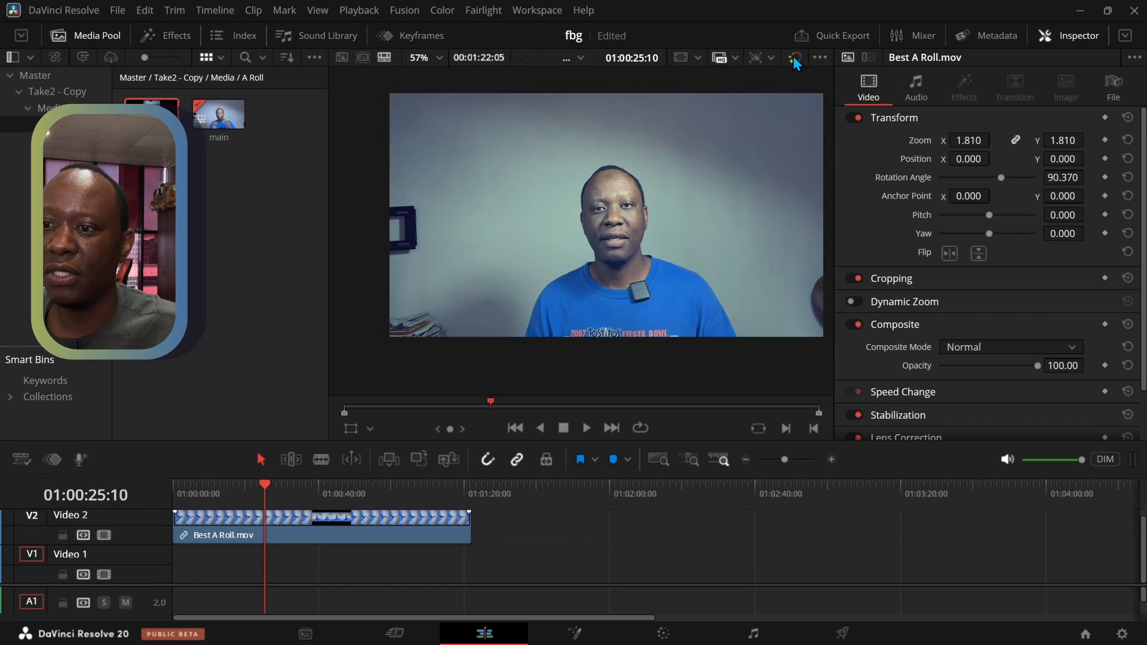
click(795, 57)
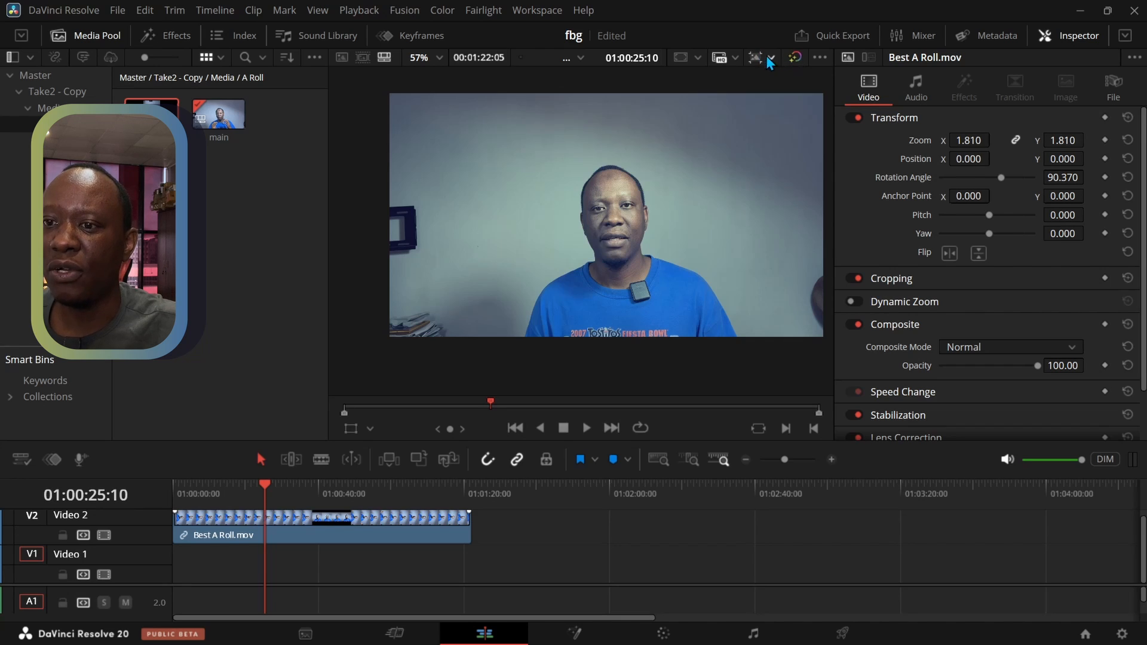
Lower the balance node's master lift to 0.01 and return to the Edit page to view the result
click(665, 636)
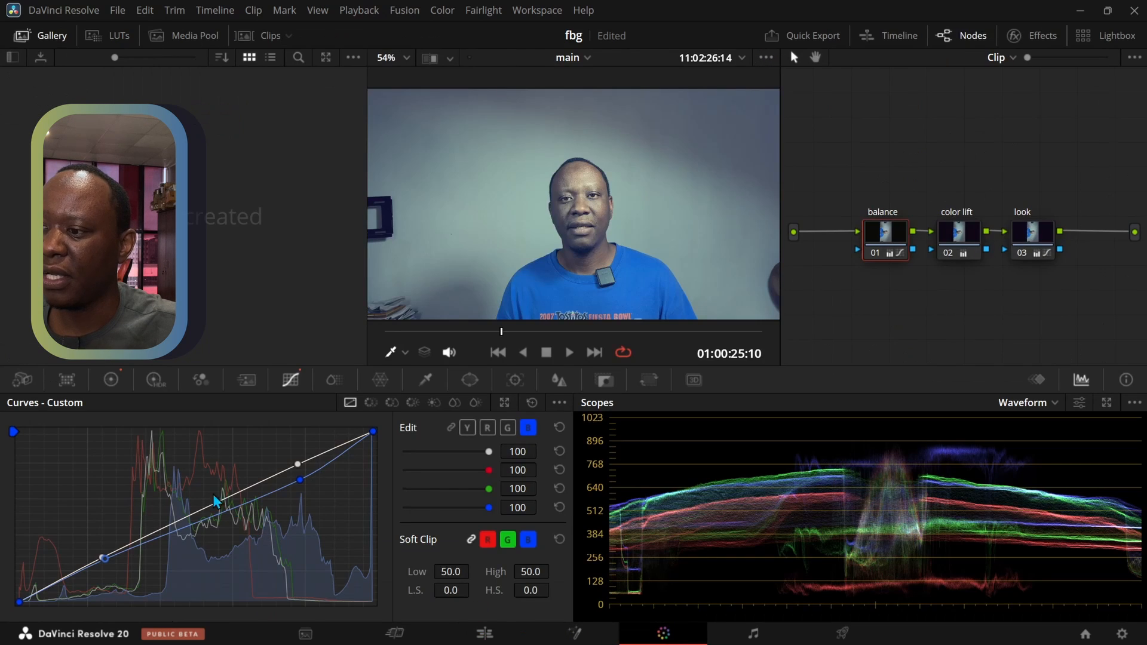
click(113, 380)
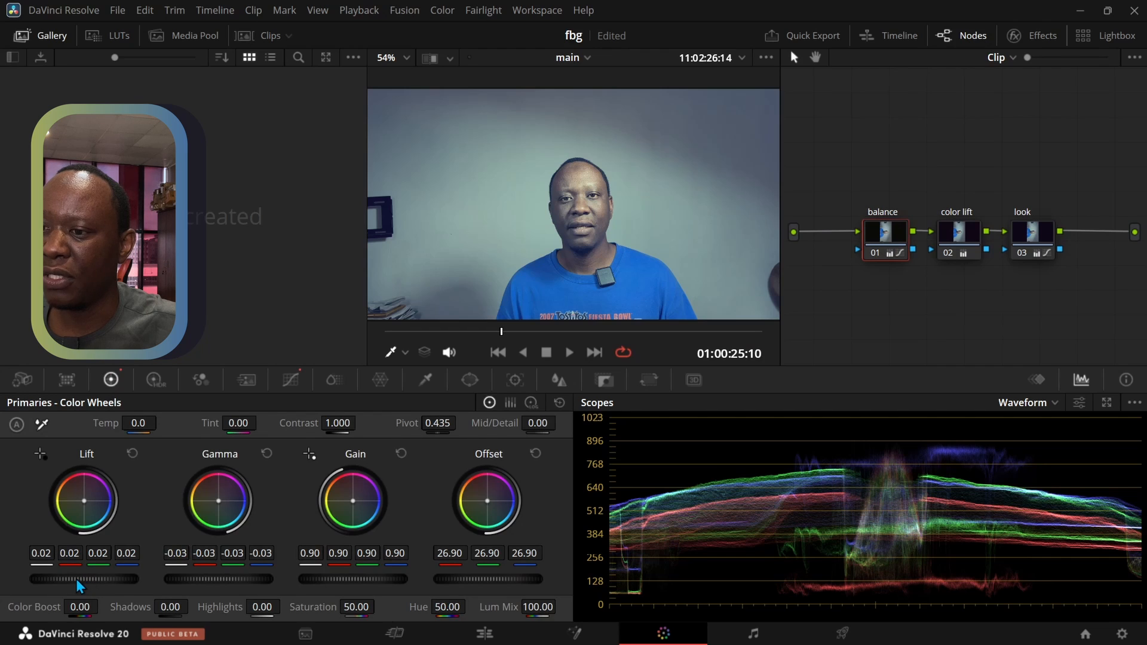
drag(84, 579, 125, 579)
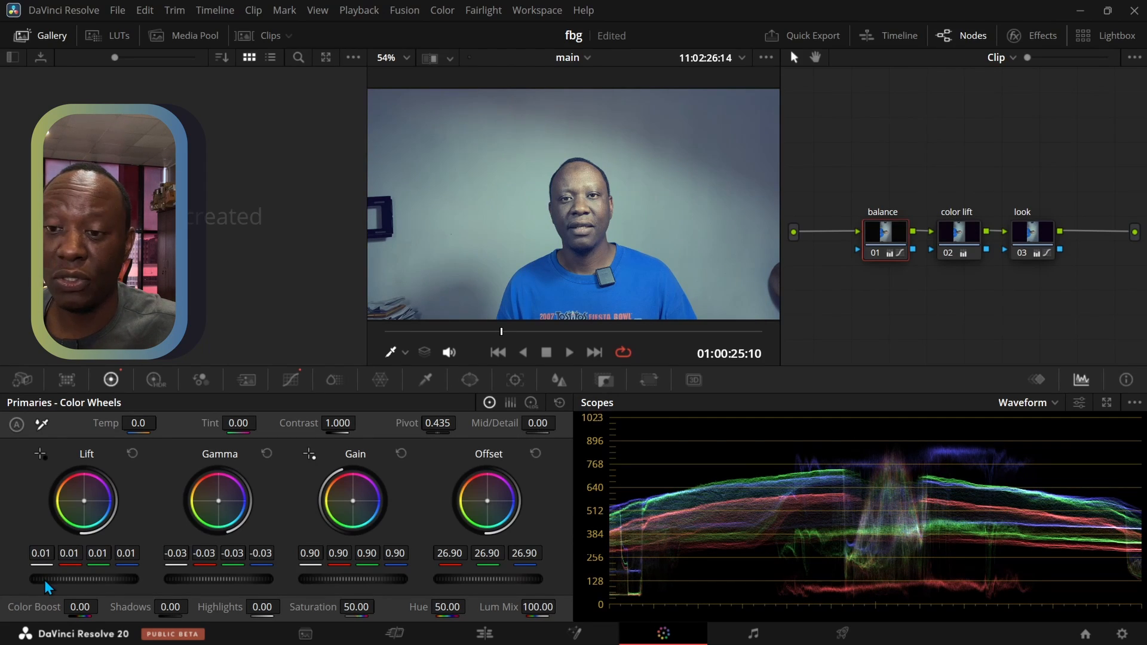
click(478, 635)
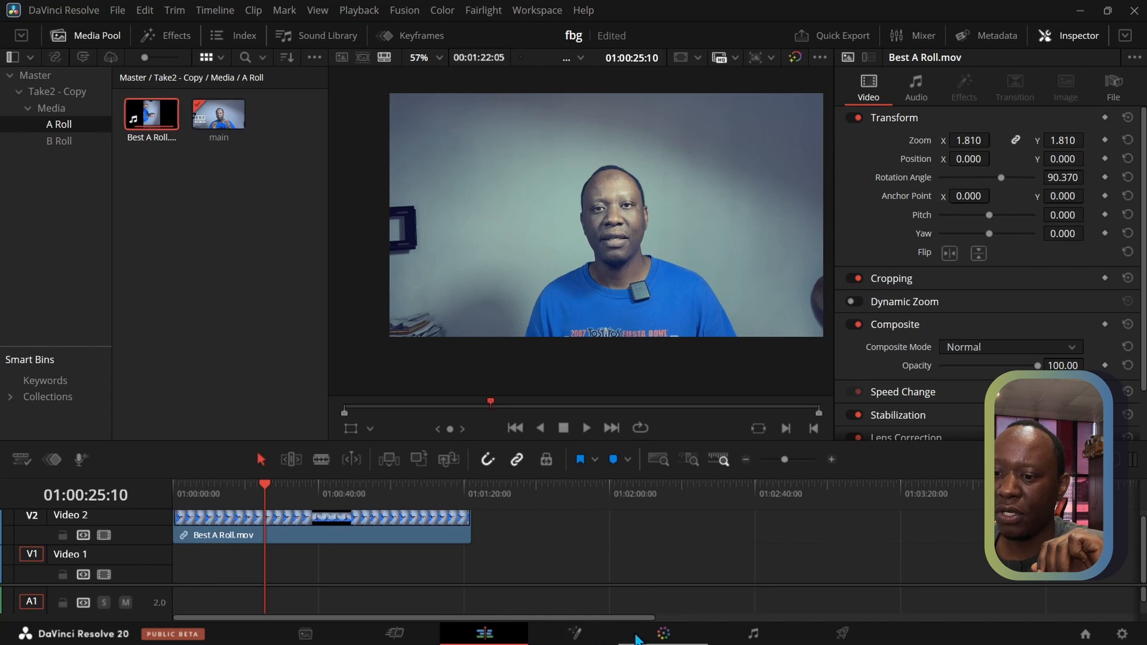
Grab a still of the graded A-roll frame at 01:00:25:10 into the gallery
click(649, 639)
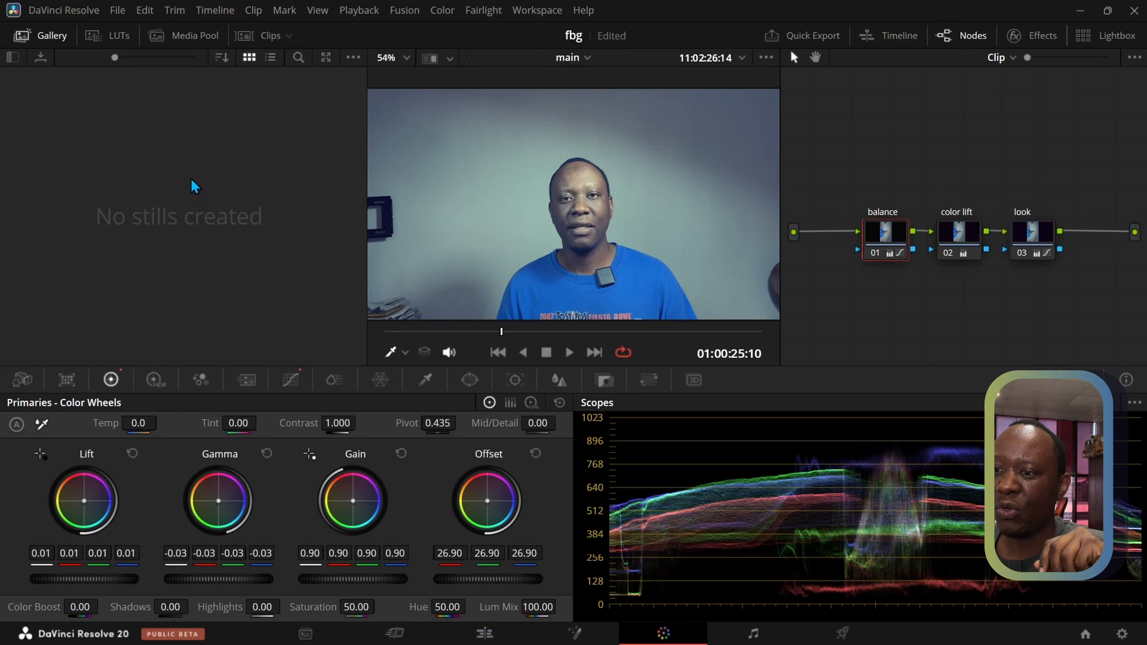
right_click(196, 224)
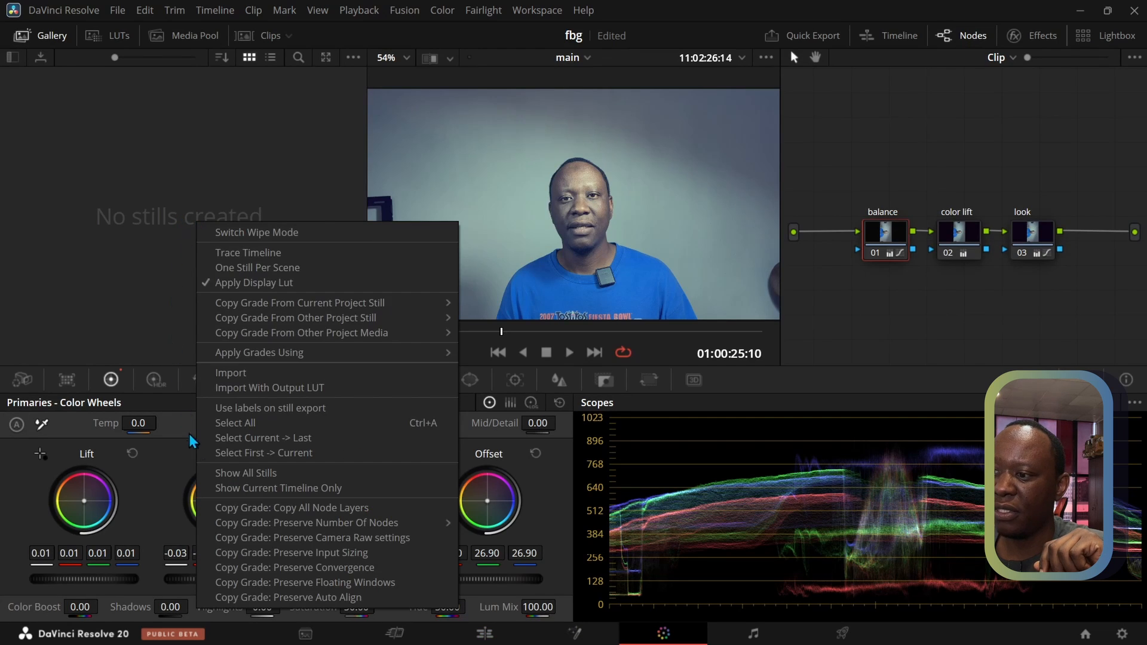
right_click(492, 187)
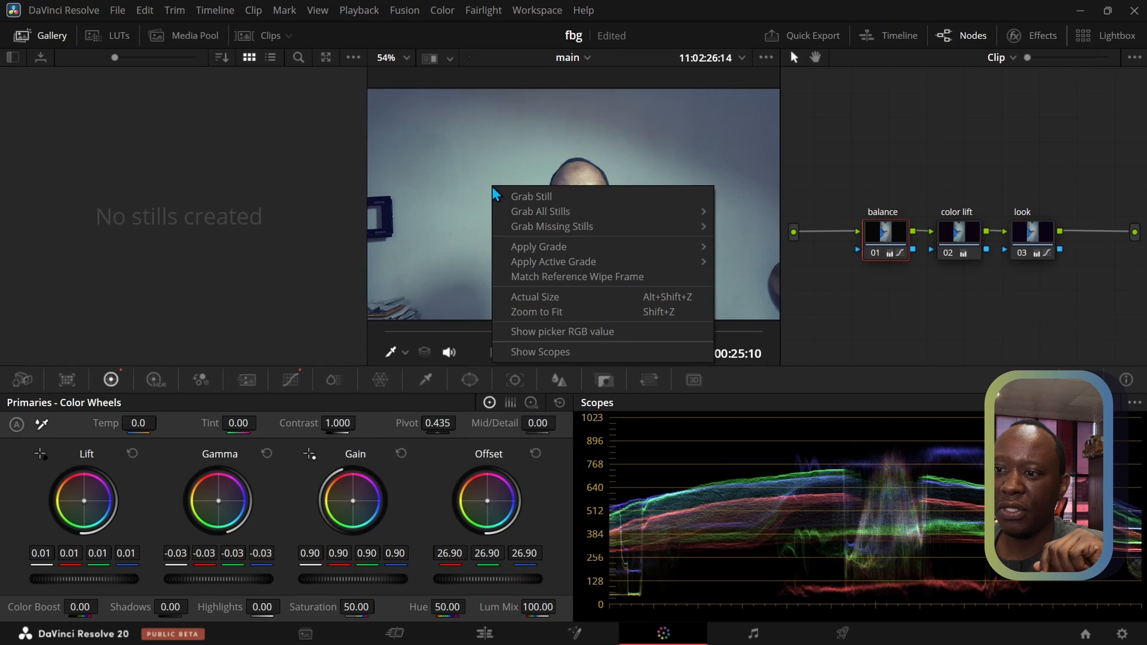
click(520, 196)
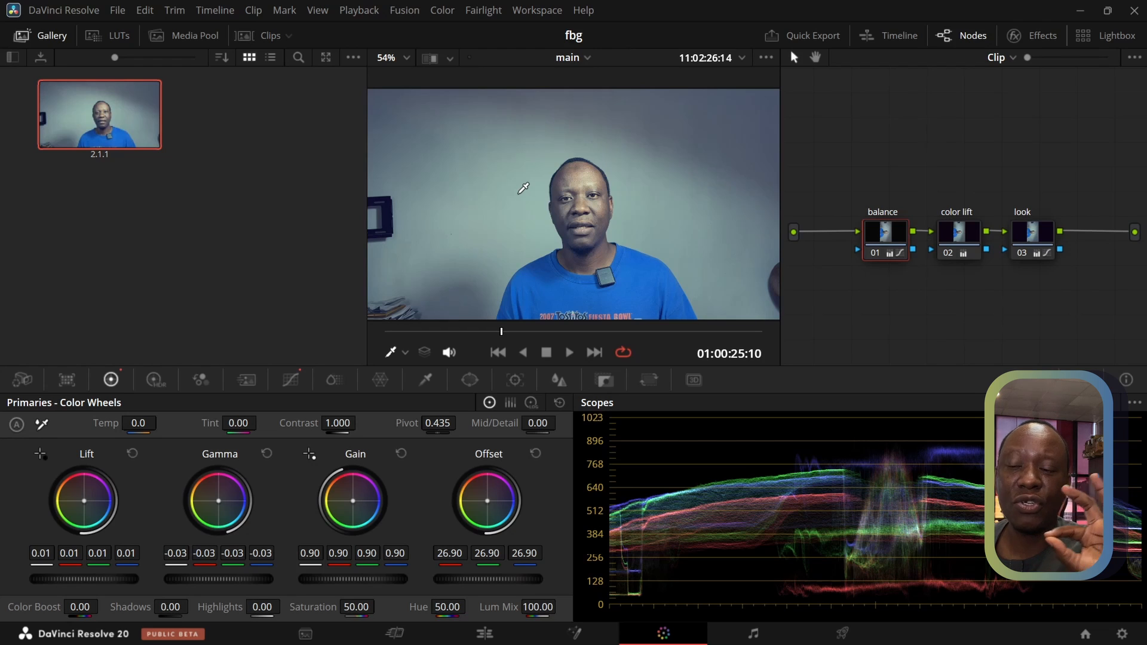
Go to the frame at 01:00:39:15 with the hand raised to the forehead and grab a second still
drag(508, 331, 568, 327)
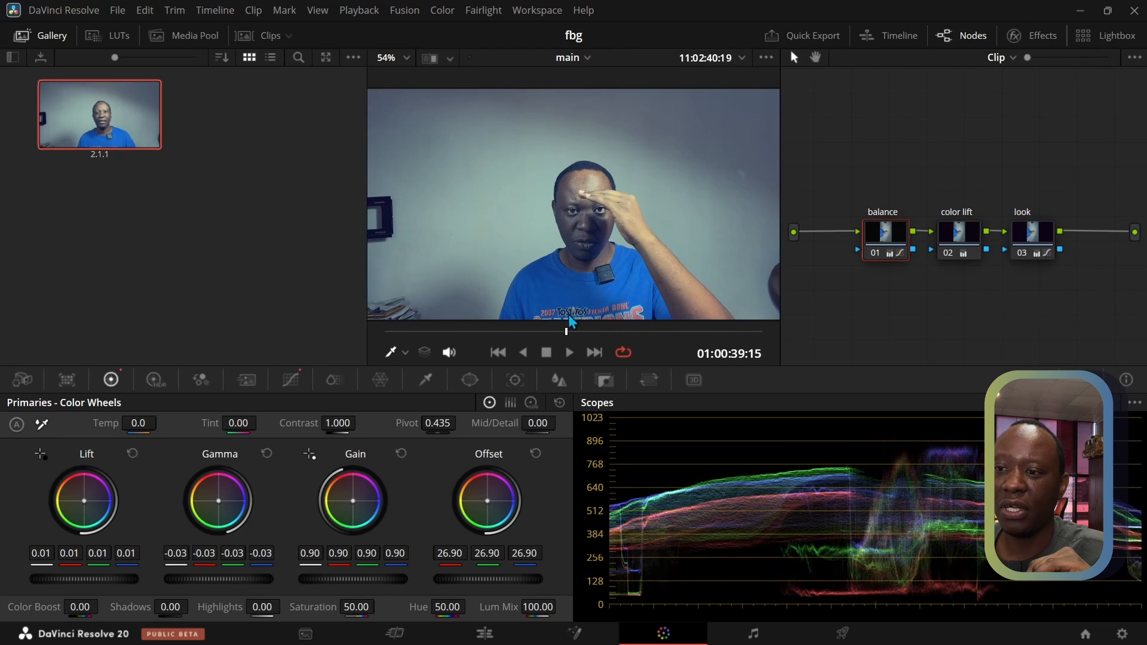
right_click(567, 245)
click(607, 255)
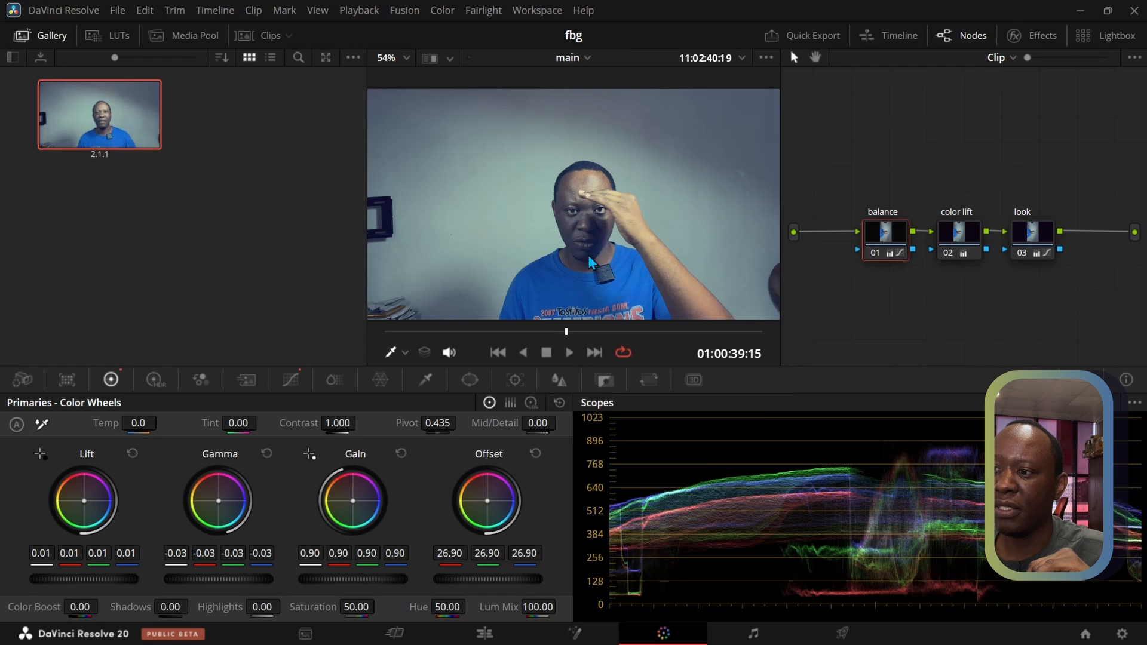
click(221, 259)
Export the first gallery still as a PNG file into the "gen ai" folder in Videos
right_click(115, 120)
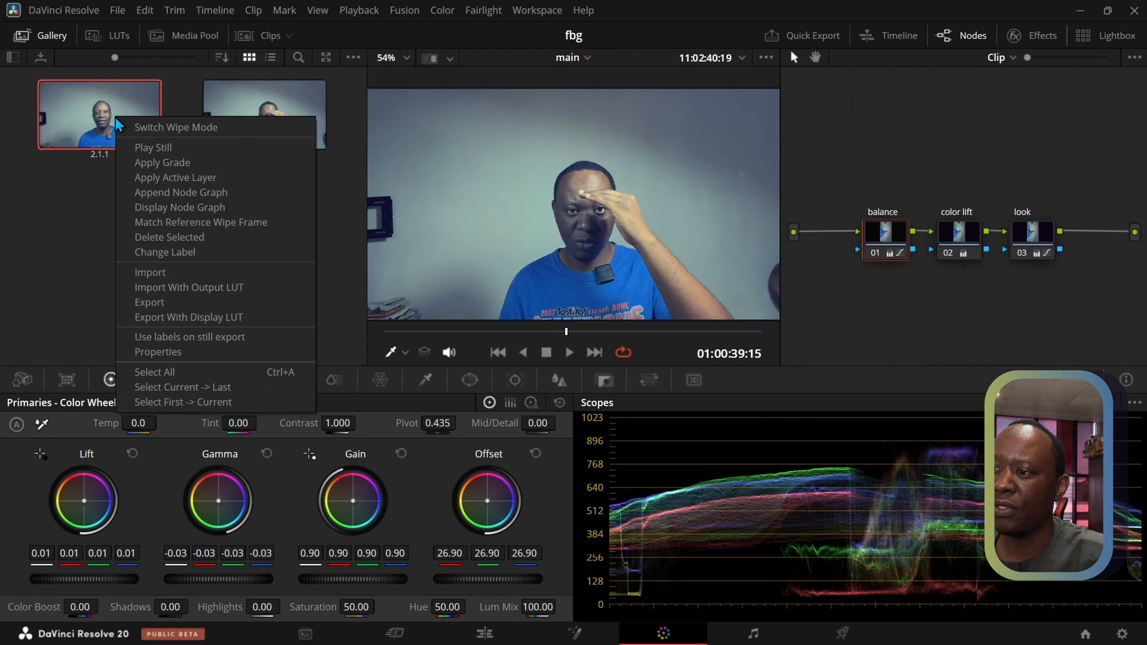
click(163, 300)
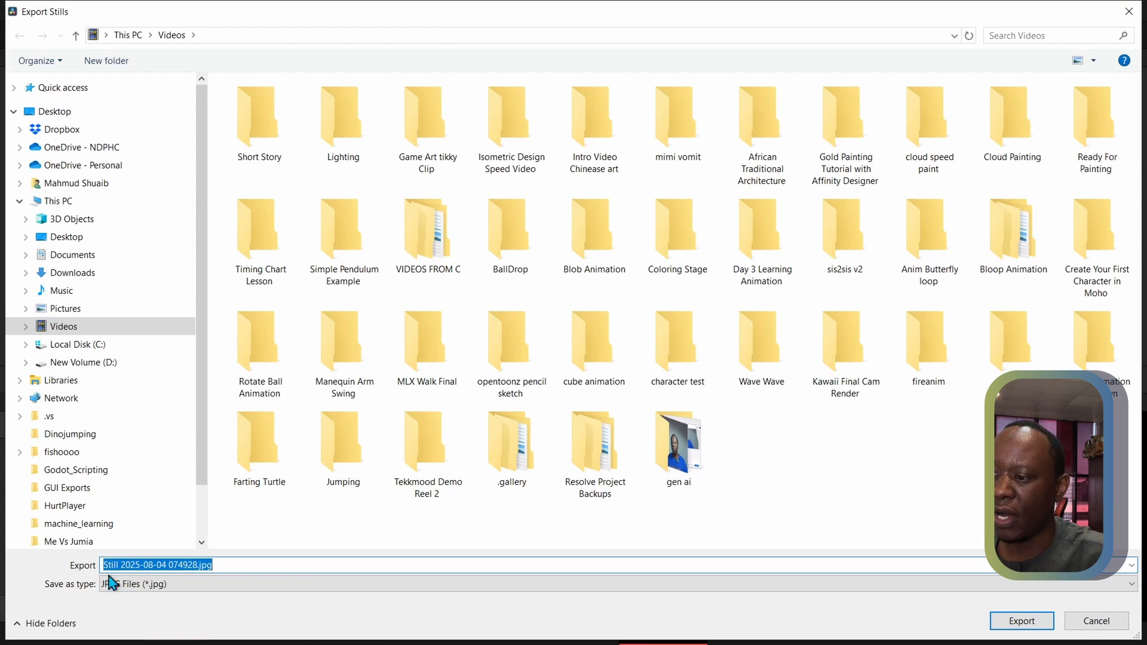
click(122, 585)
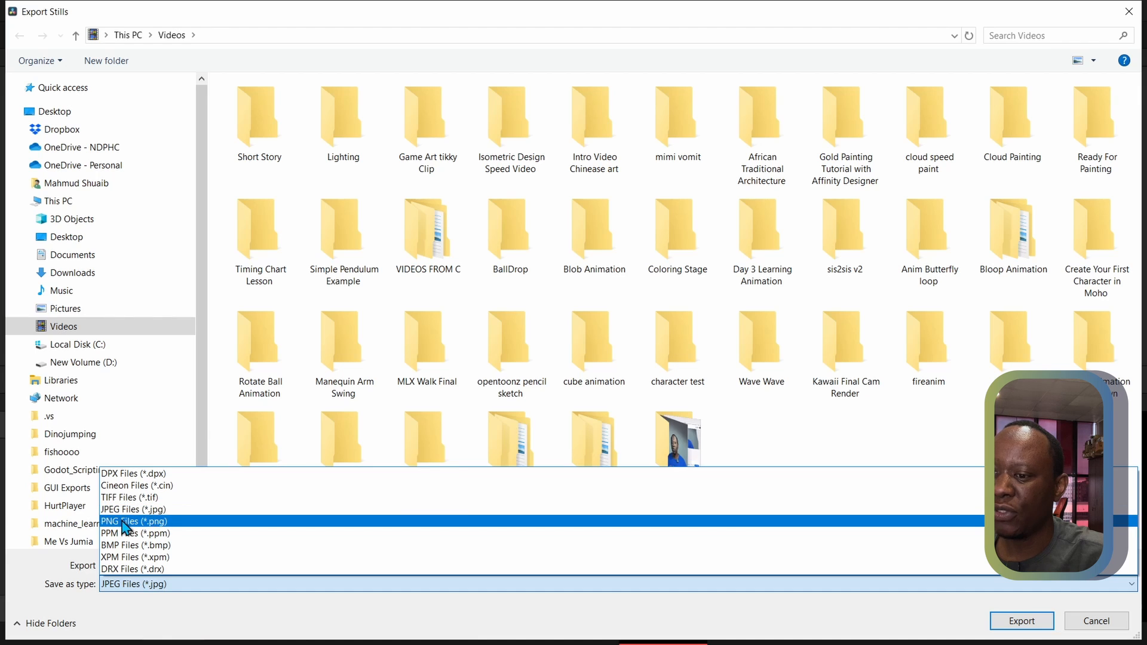
click(123, 522)
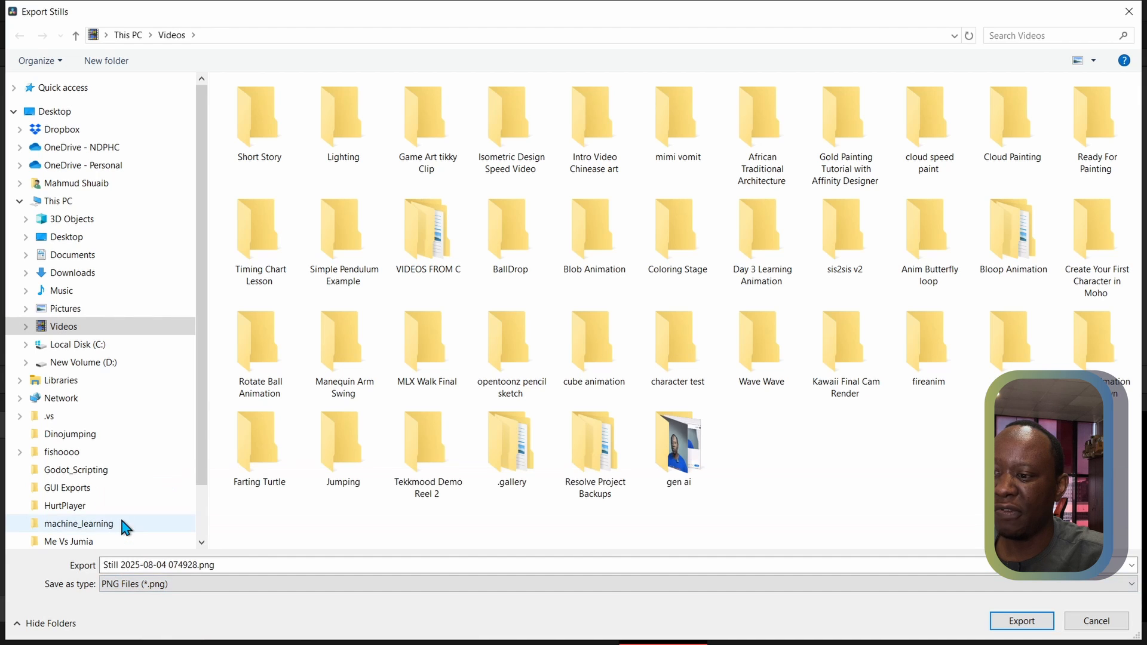
double_click(681, 476)
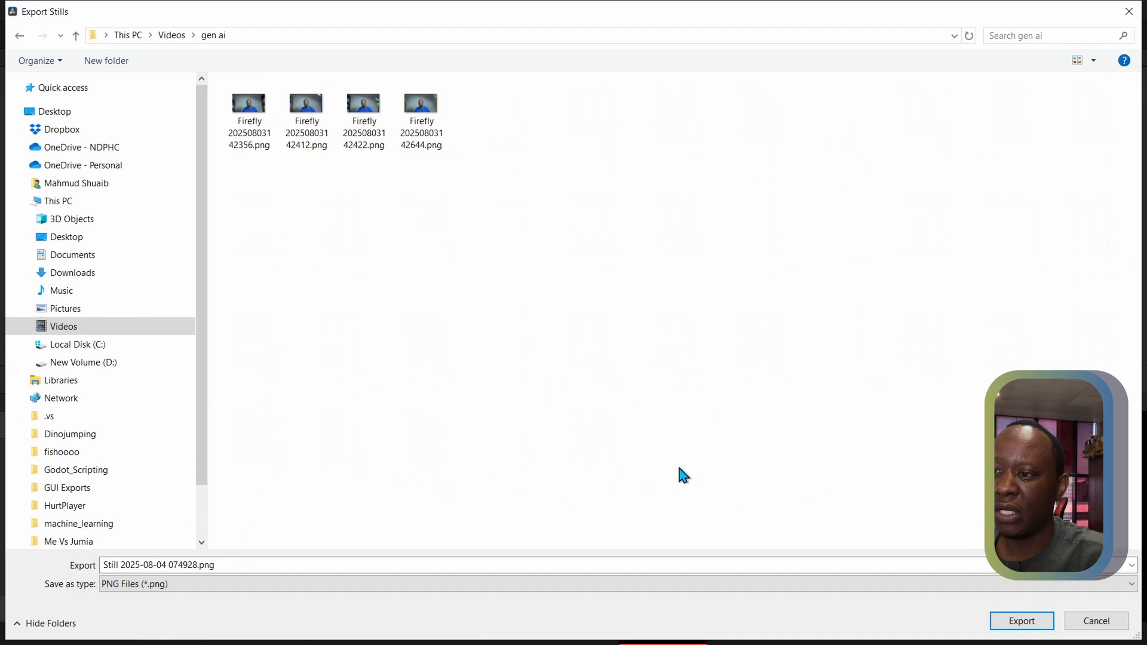
click(1027, 623)
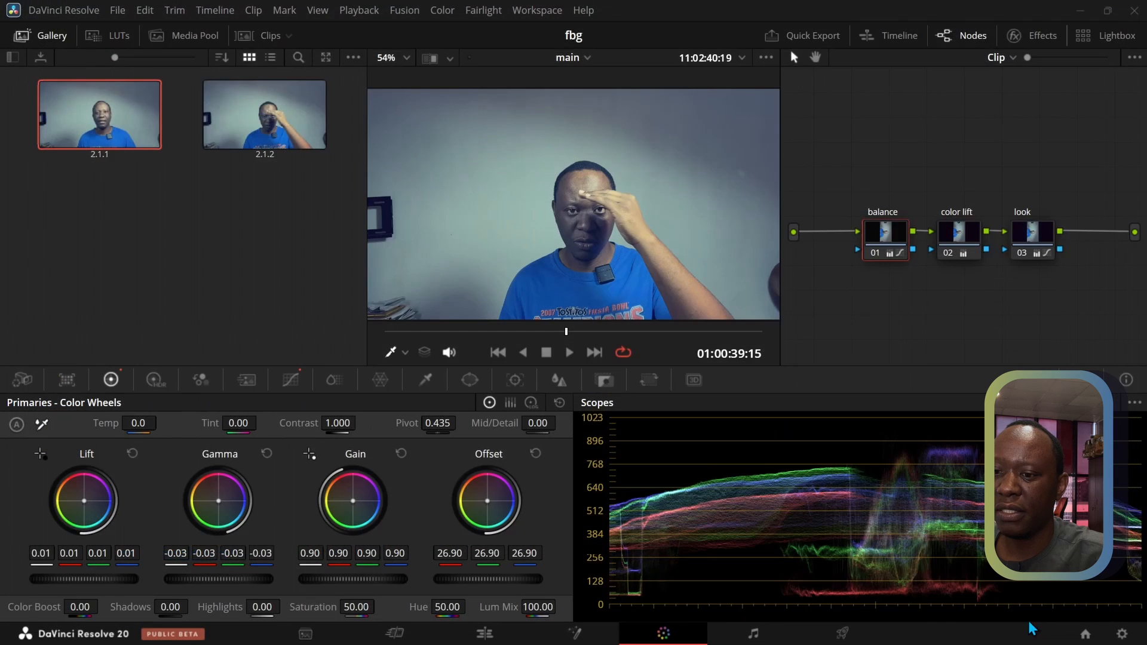
Export the second gallery still, with the raised hand, as a PNG into the same "gen ai" folder
double_click(264, 132)
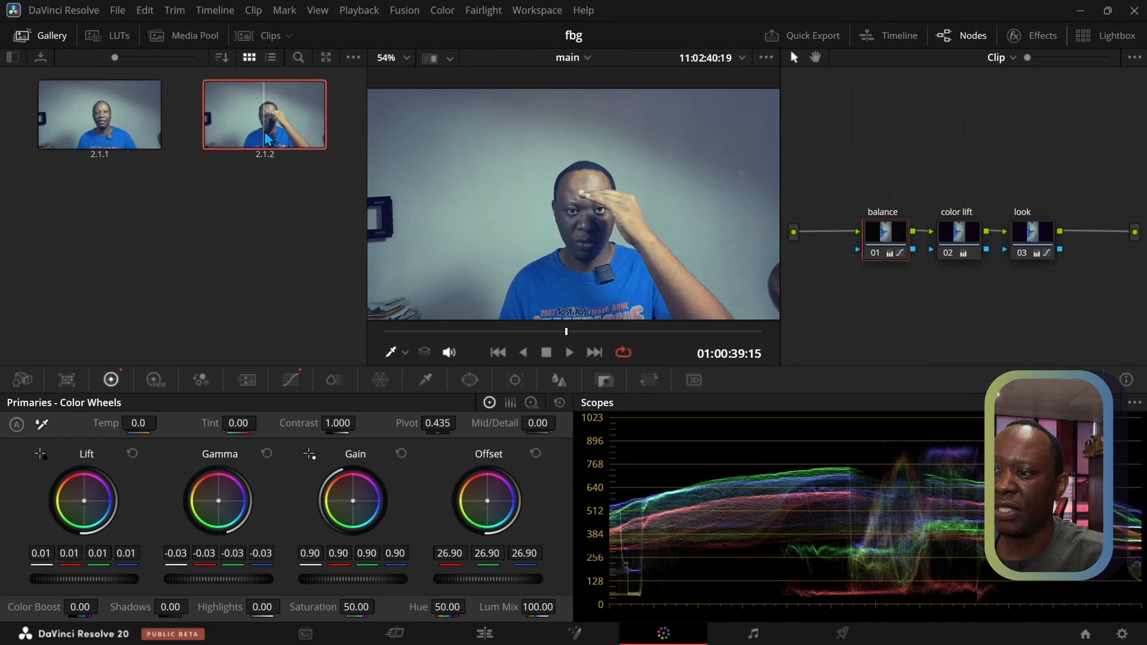
right_click(267, 130)
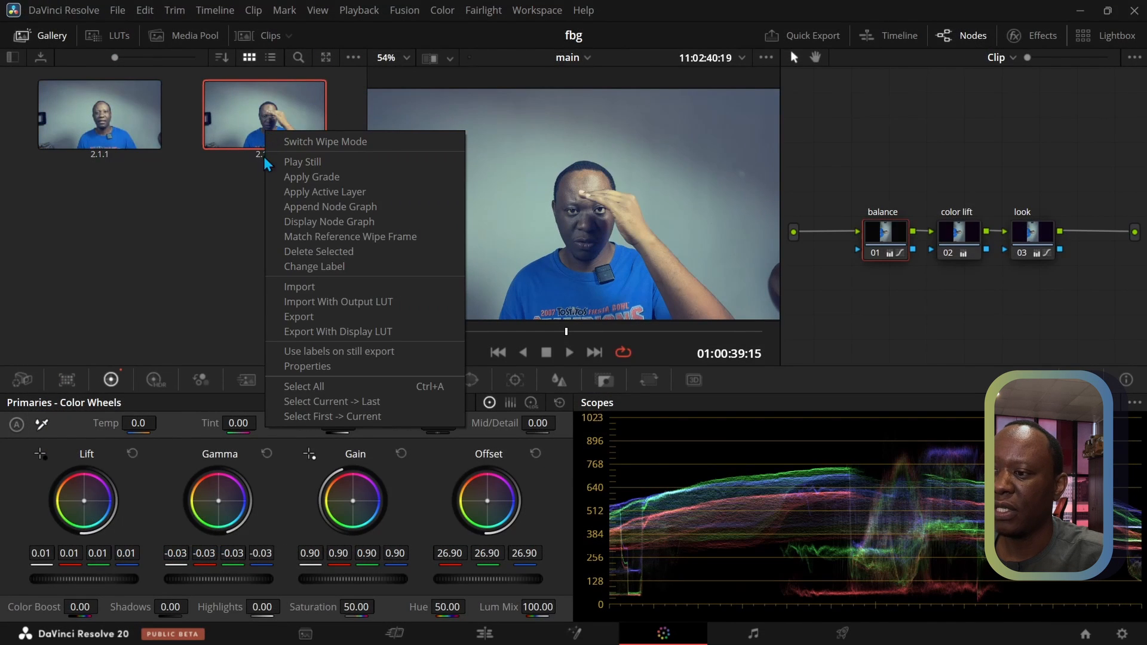
click(304, 318)
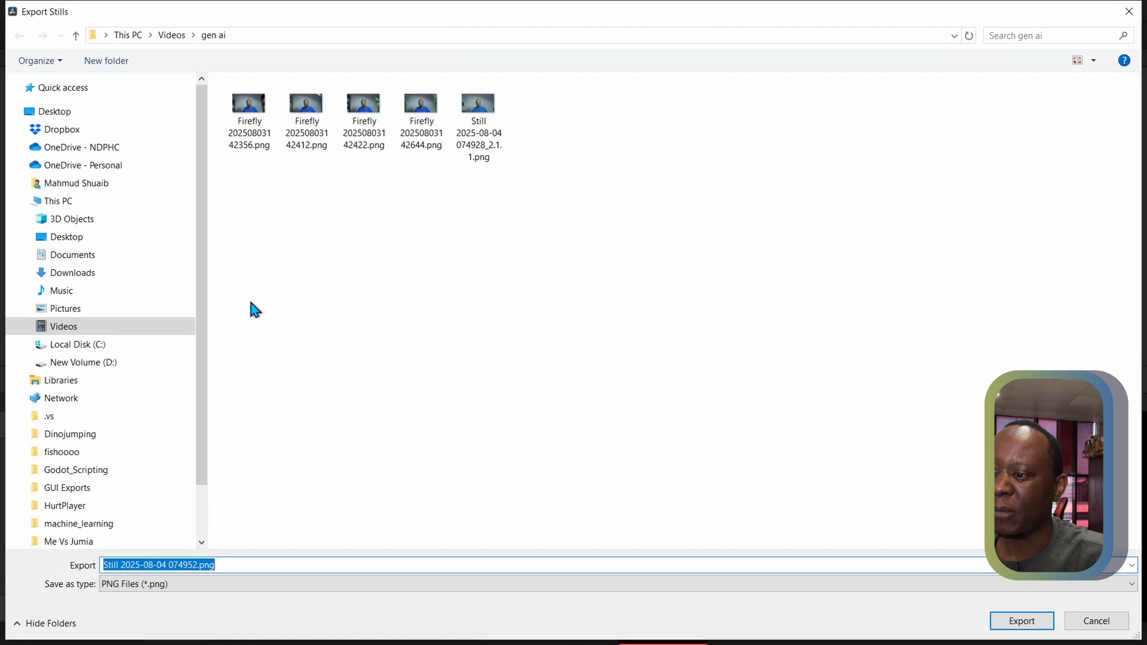
click(1013, 623)
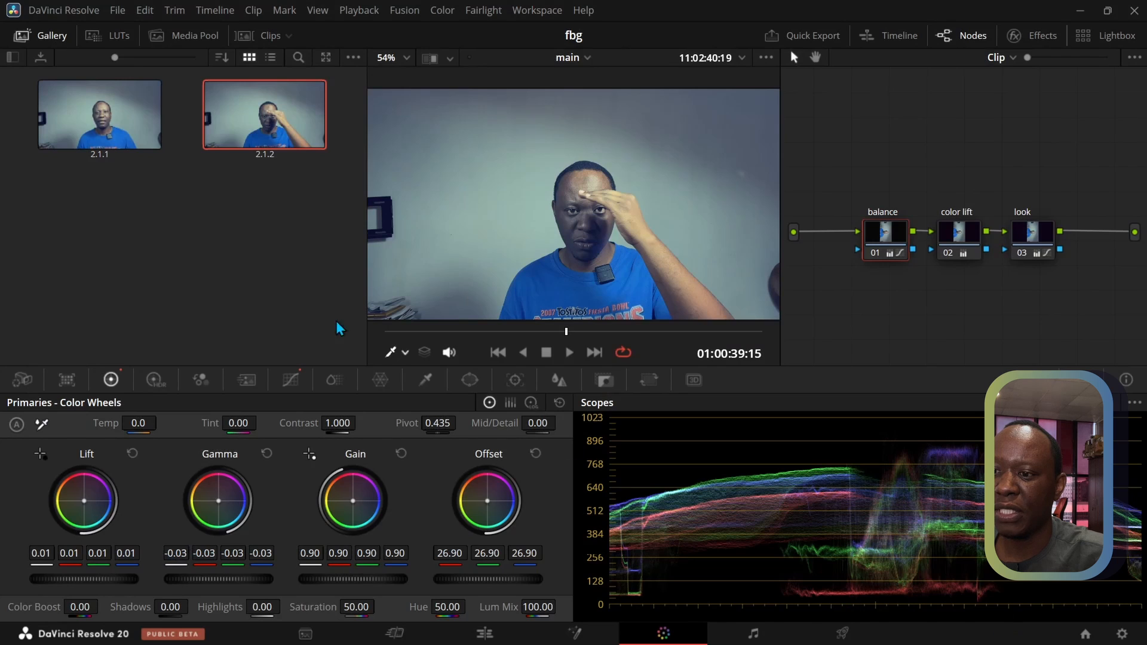
Toggle the color grade bypass on the Edit page to compare the clip, leaving the grades bypassed
click(494, 643)
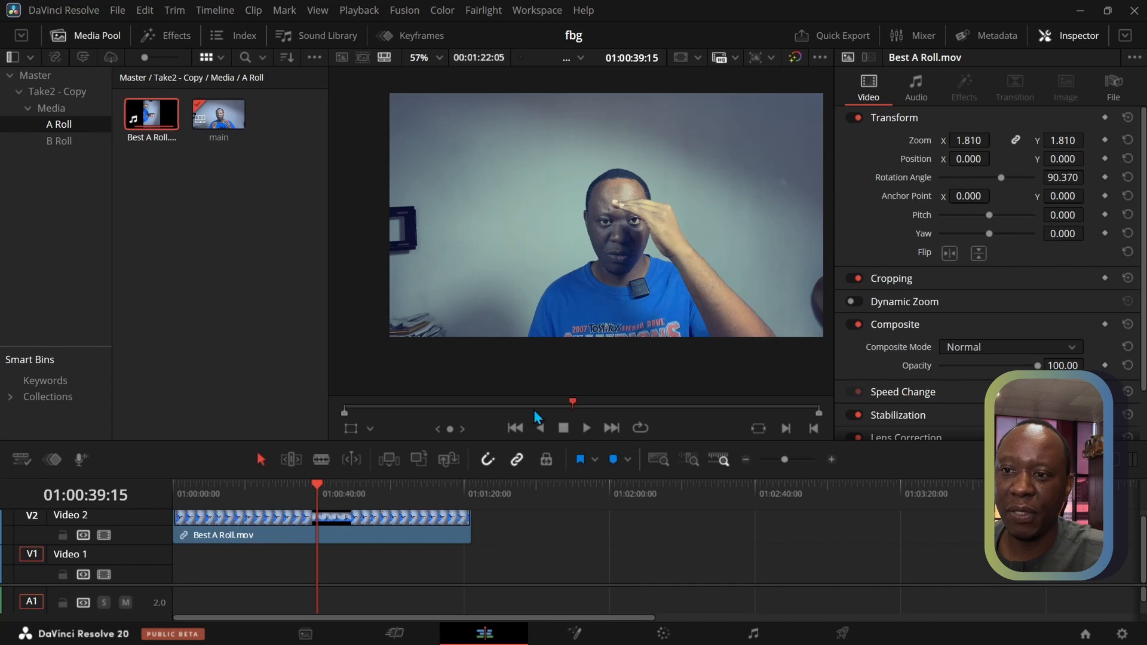
click(795, 58)
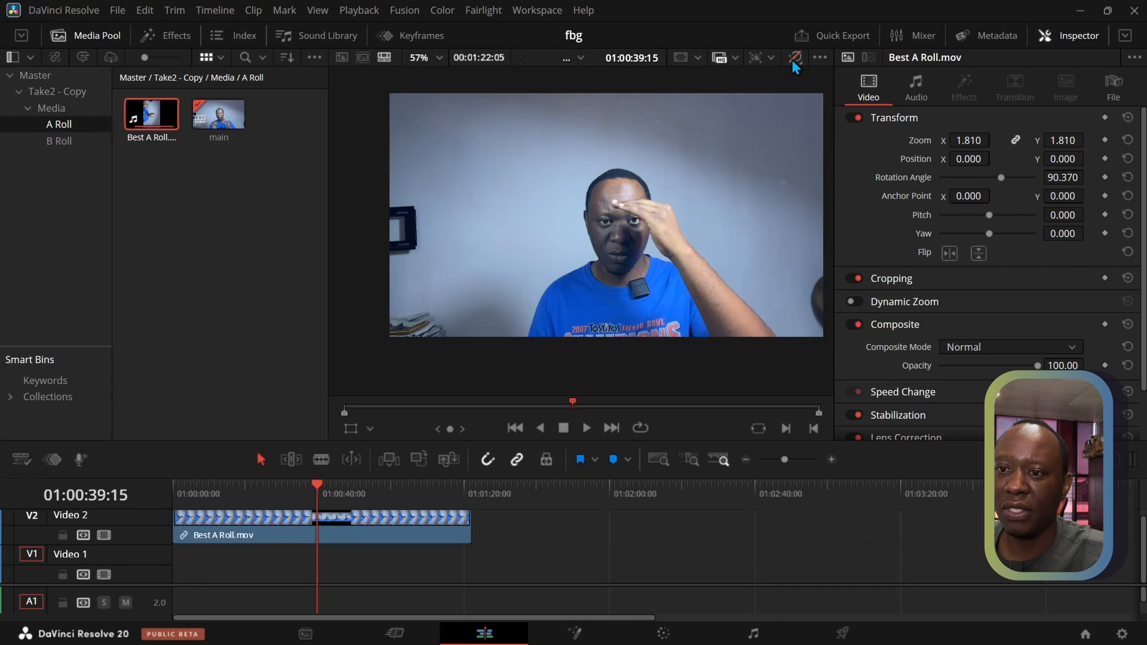
click(792, 60)
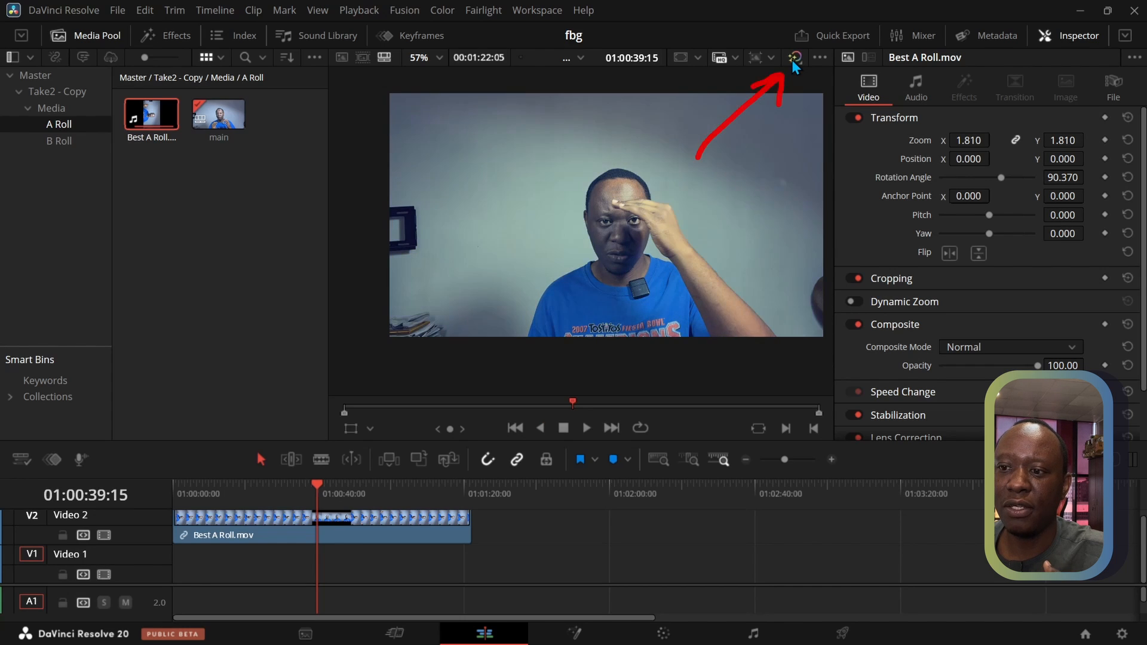
click(793, 61)
click(792, 60)
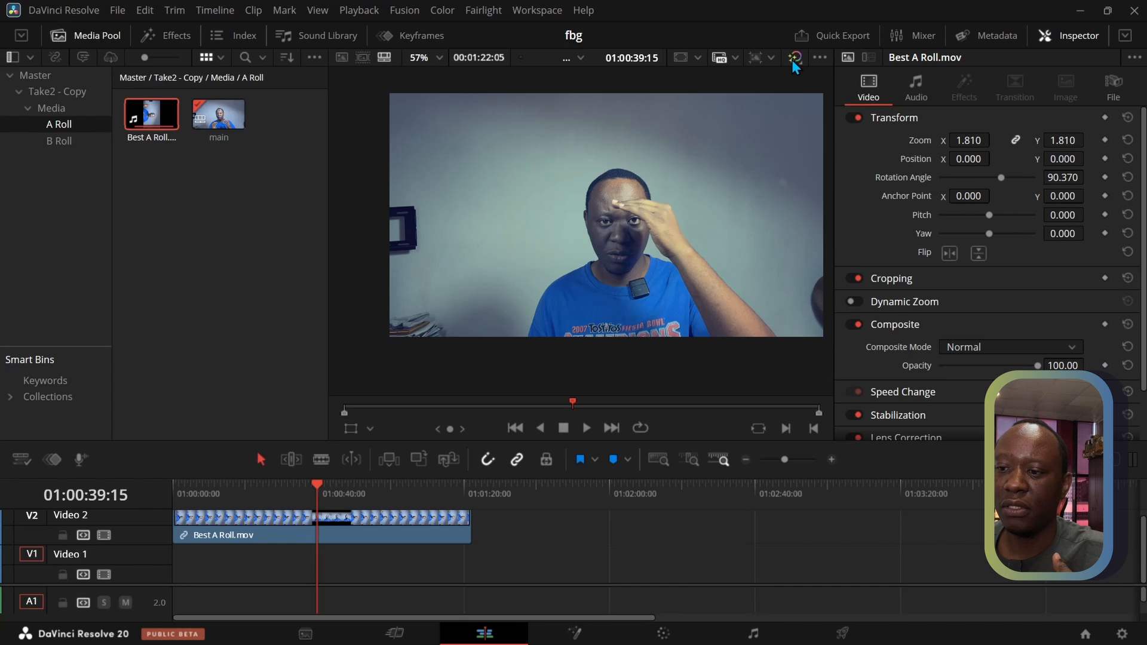
click(795, 60)
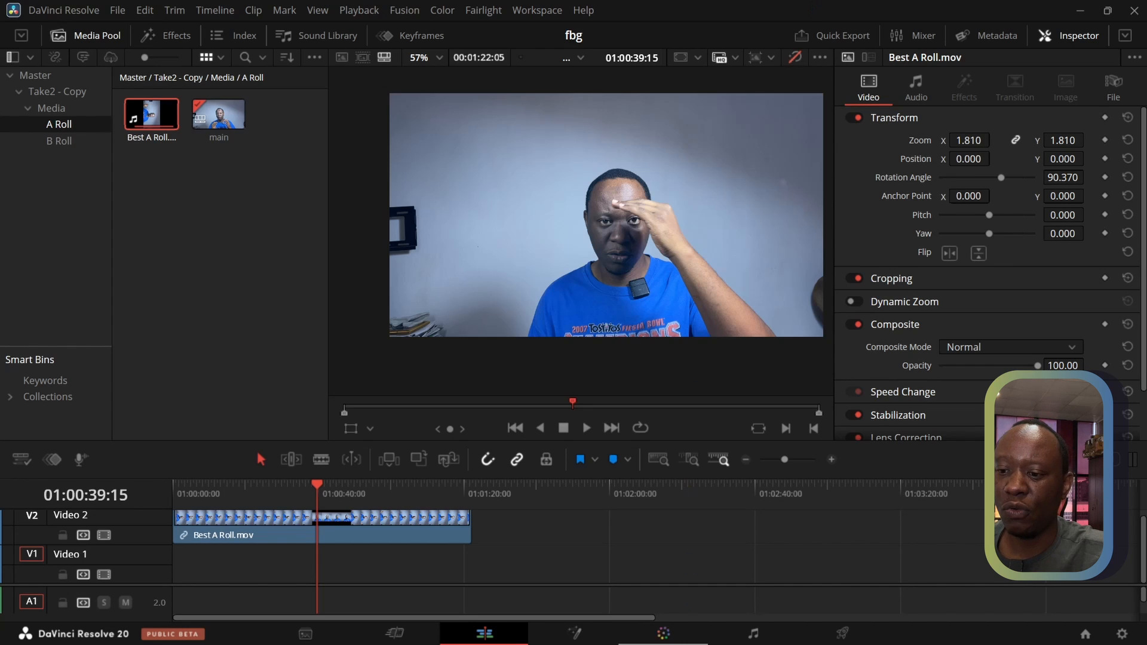
Switch to Firefox, search for "adobe firefly" and open the Adobe Firefly product page
click(1079, 10)
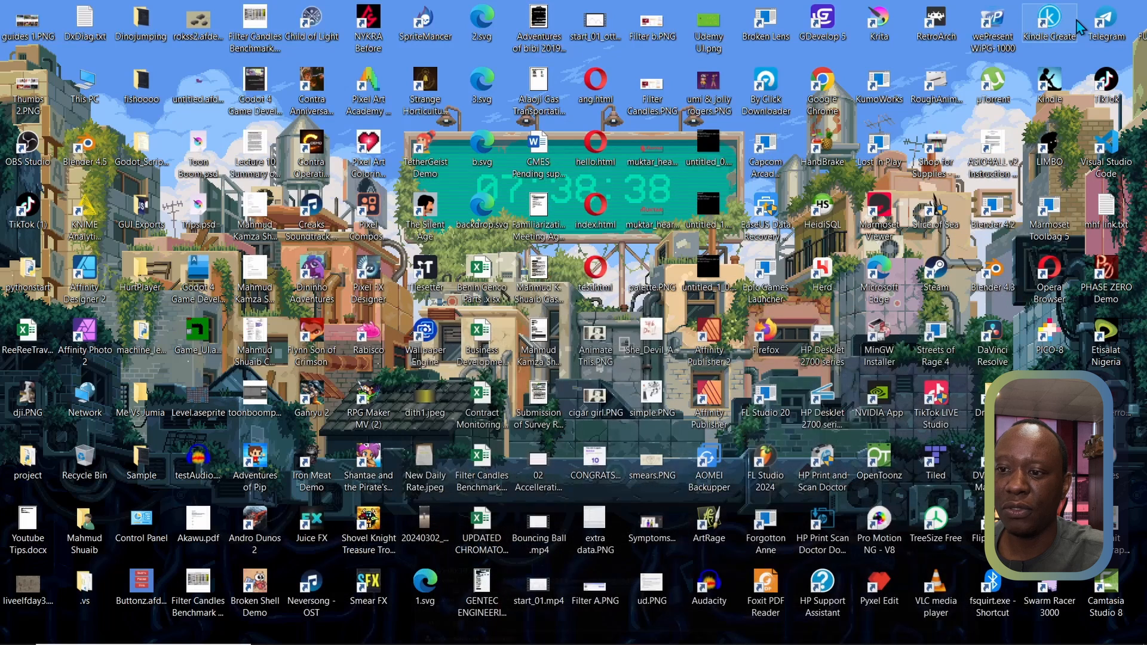
click(481, 635)
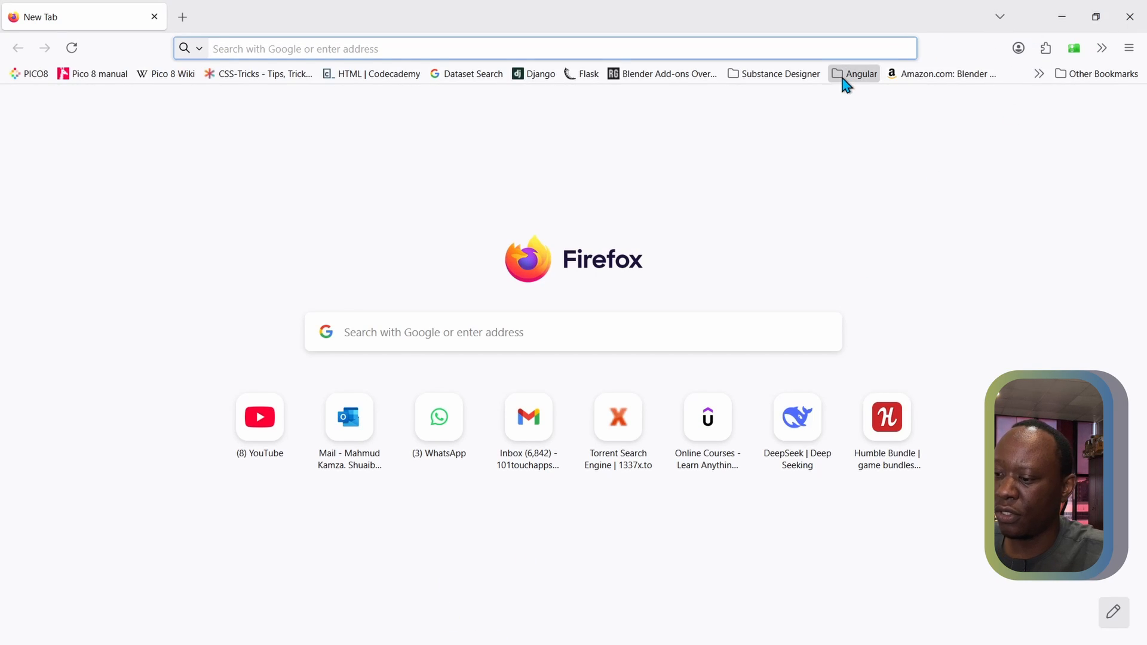
text(firef)
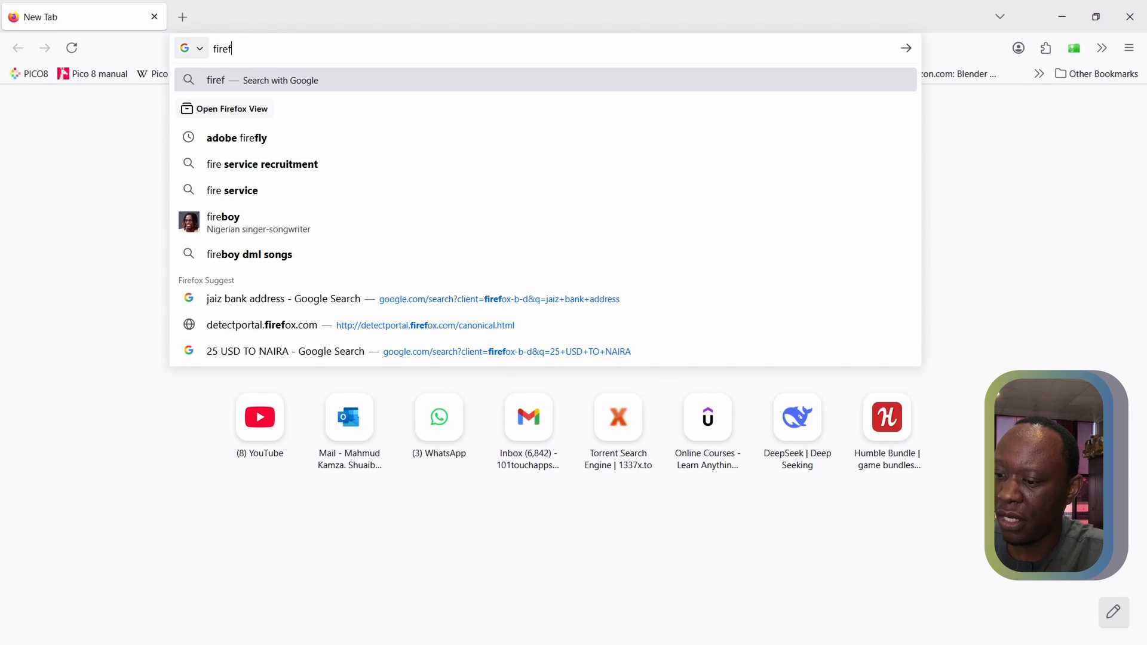
text(ly)
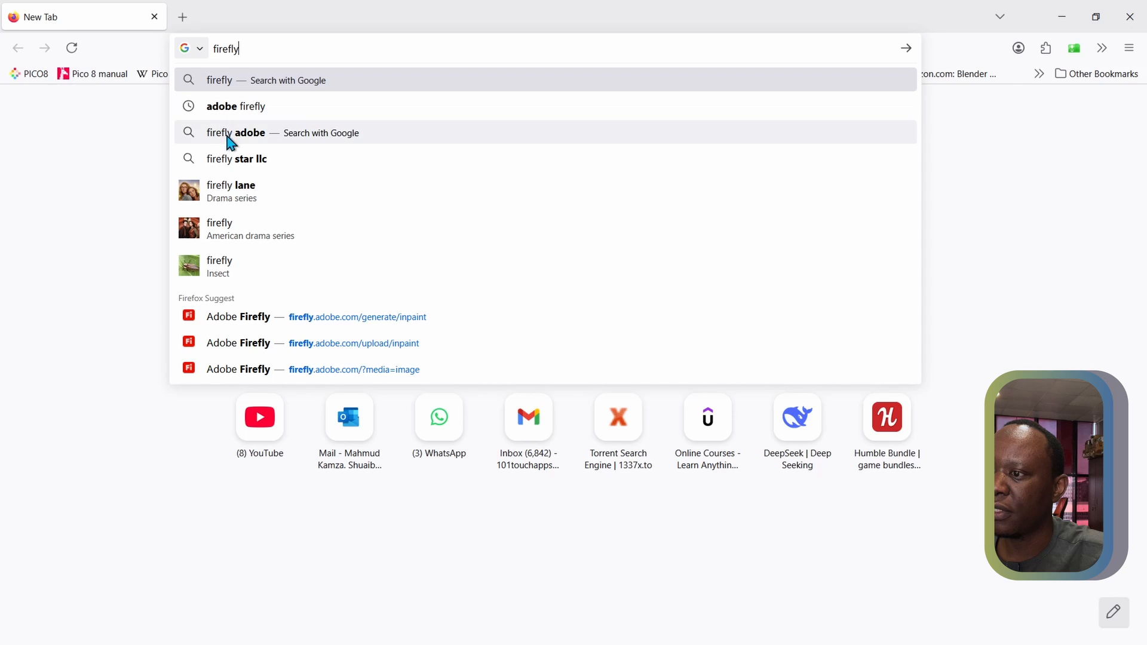
click(220, 108)
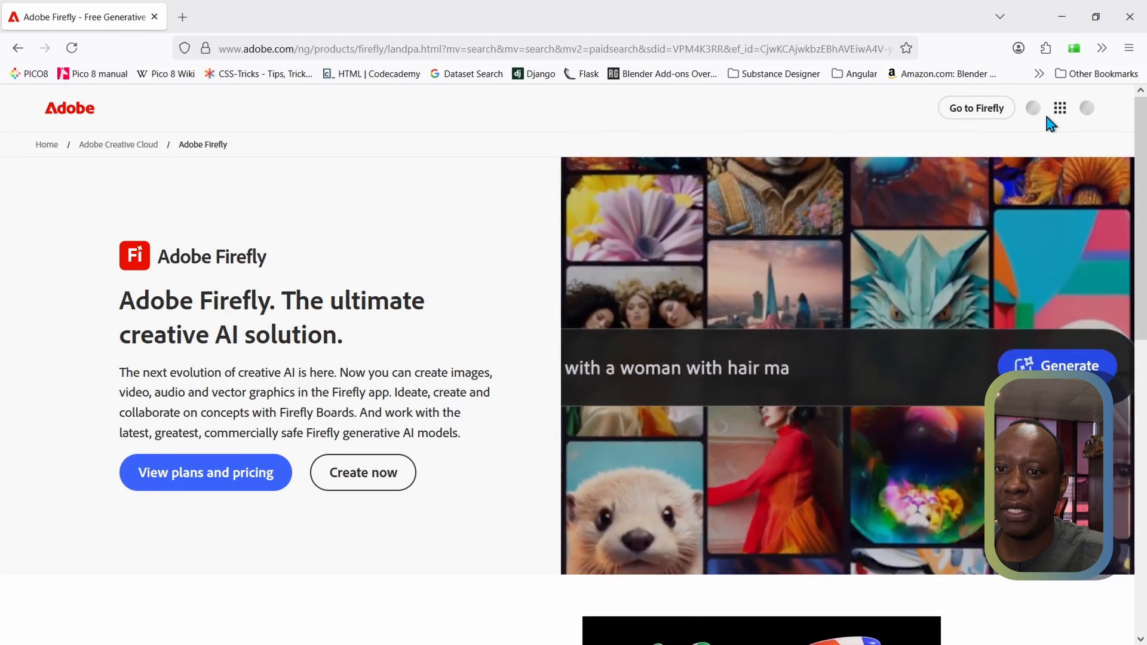
Sign out of the current Adobe account
click(1087, 111)
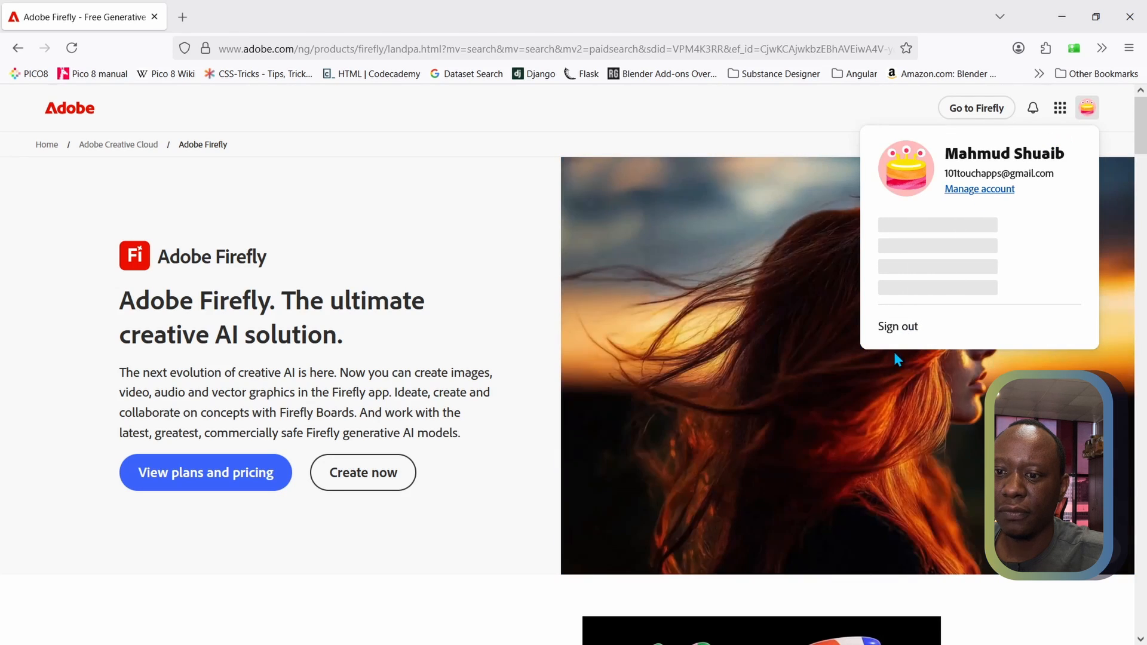
click(896, 328)
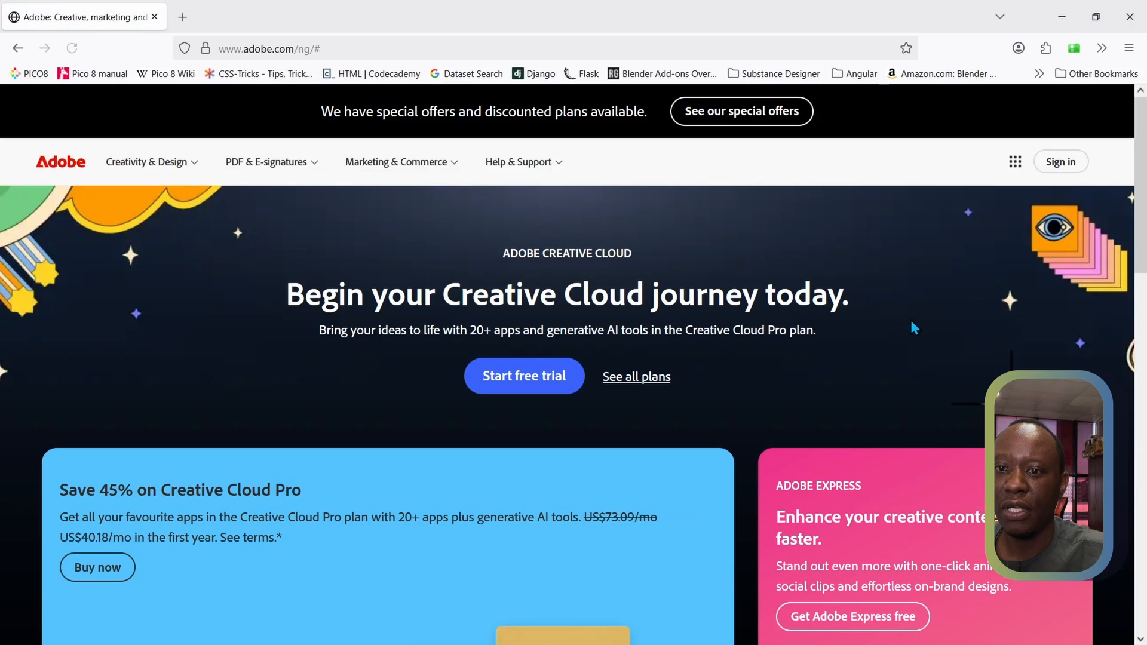
Sign in to Adobe with the Google account
click(1072, 167)
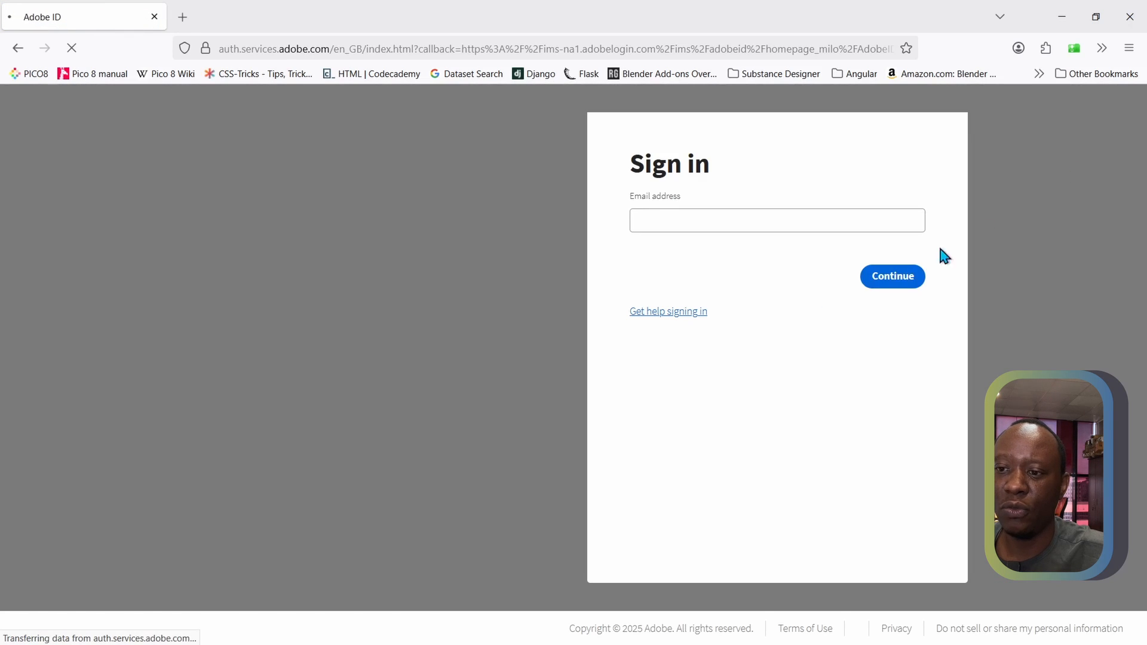
click(719, 223)
click(747, 393)
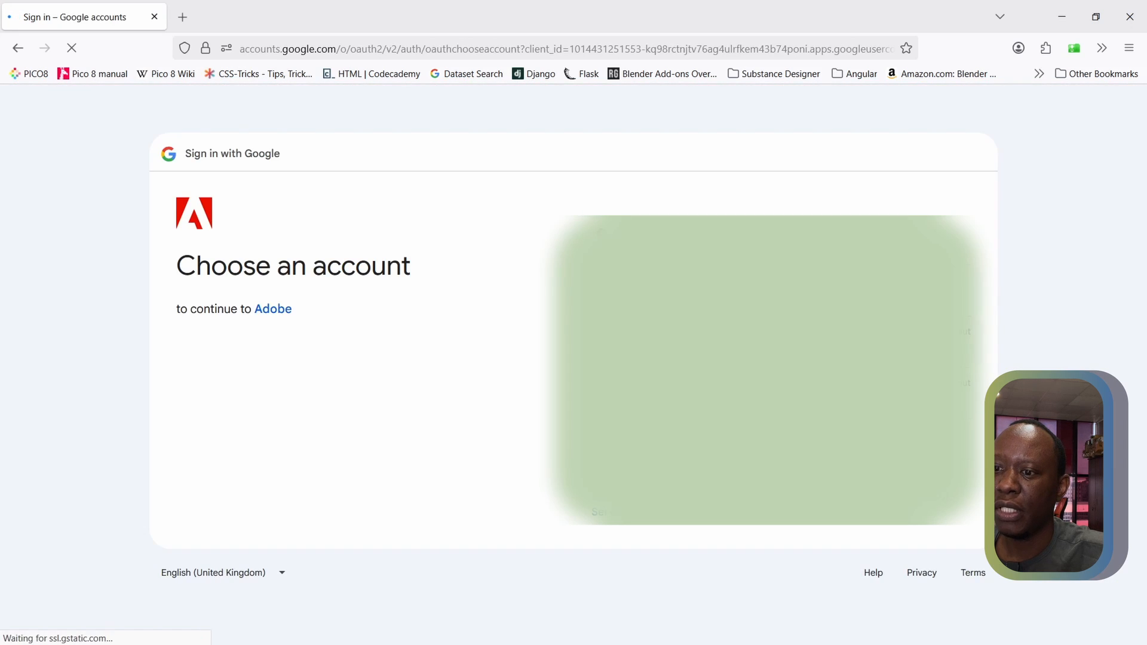
click(741, 245)
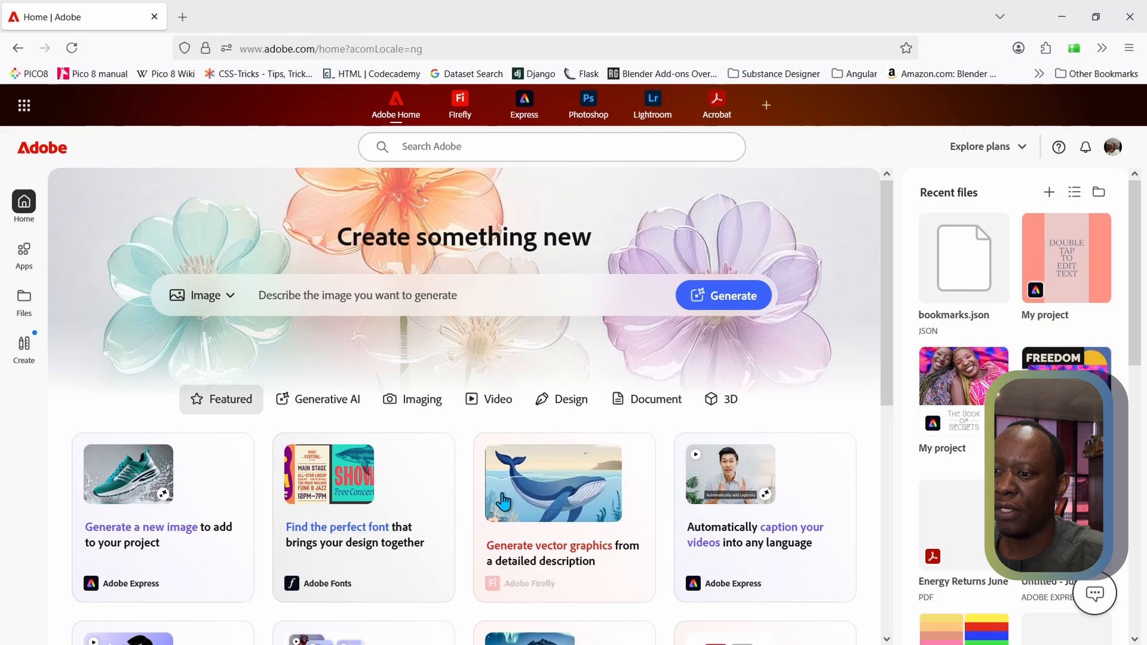
Open Adobe Firefly from Adobe Home, dismiss the What's new window and open the Generative fill tool among the image features
scroll(398, 383, down, 3)
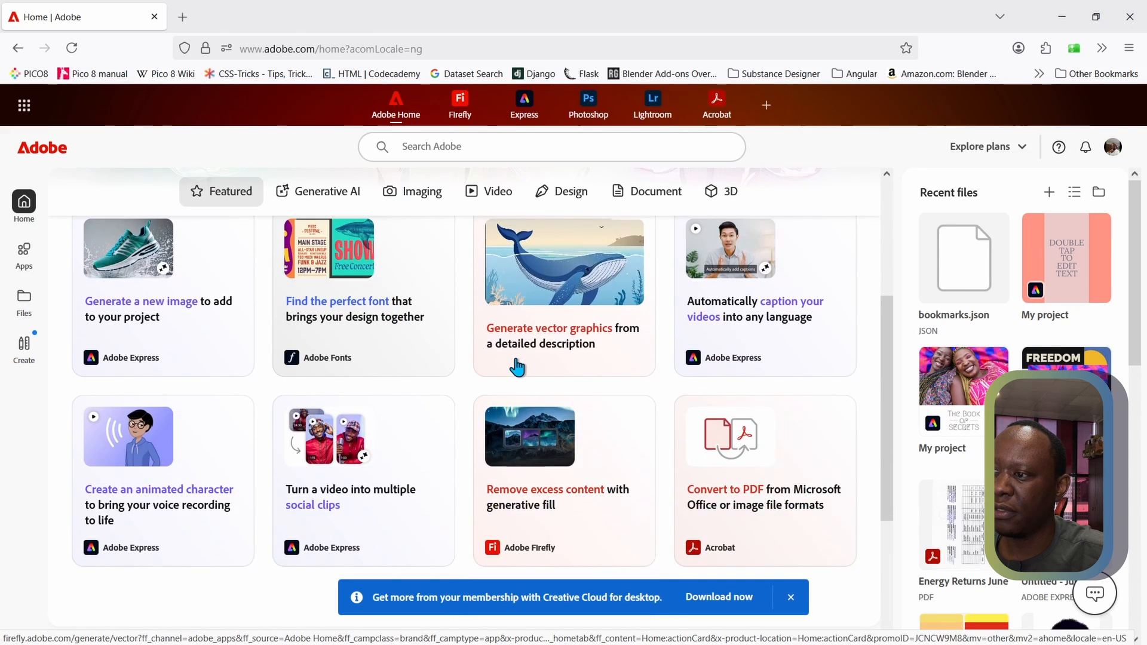
click(464, 108)
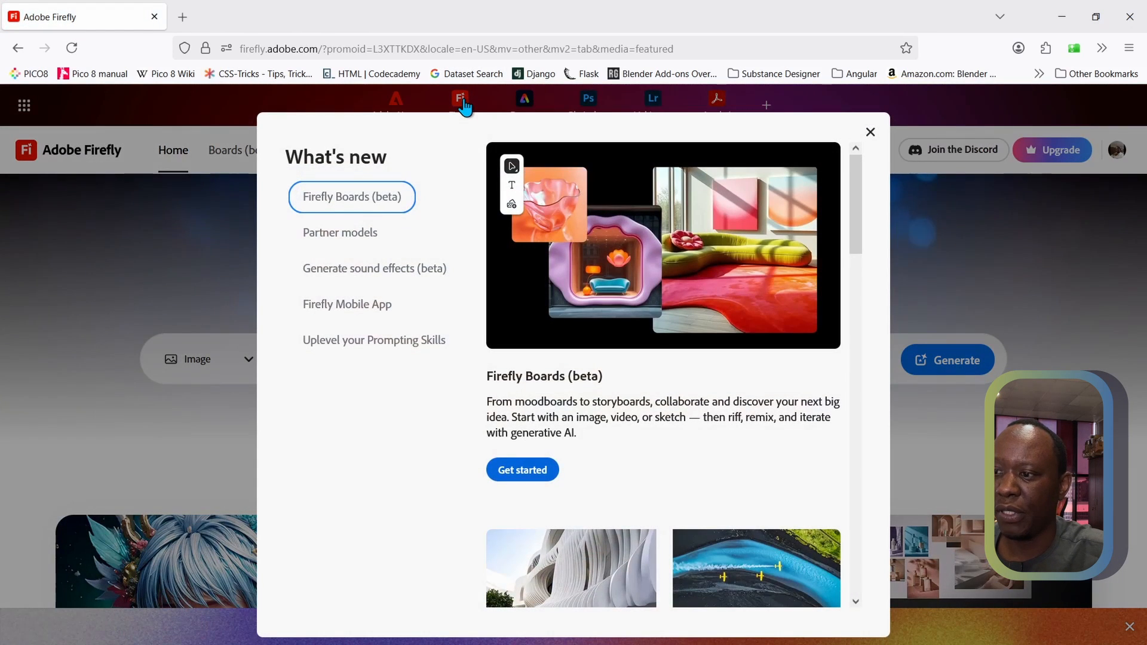
click(871, 132)
scroll(150, 345, down, 5)
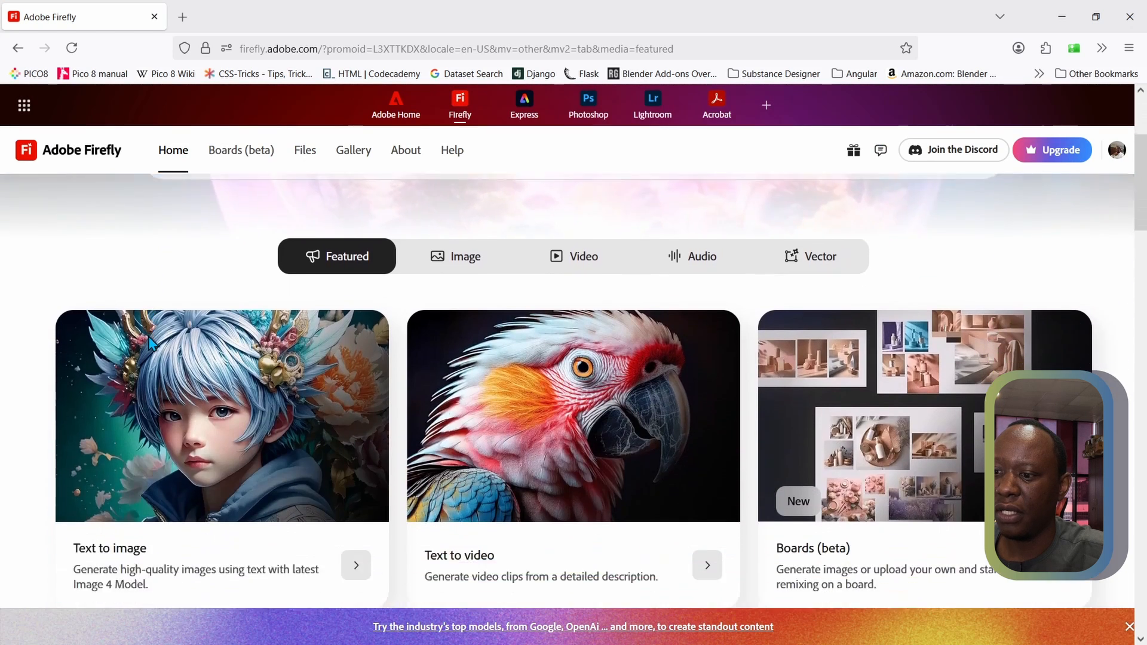
scroll(150, 345, up, 3)
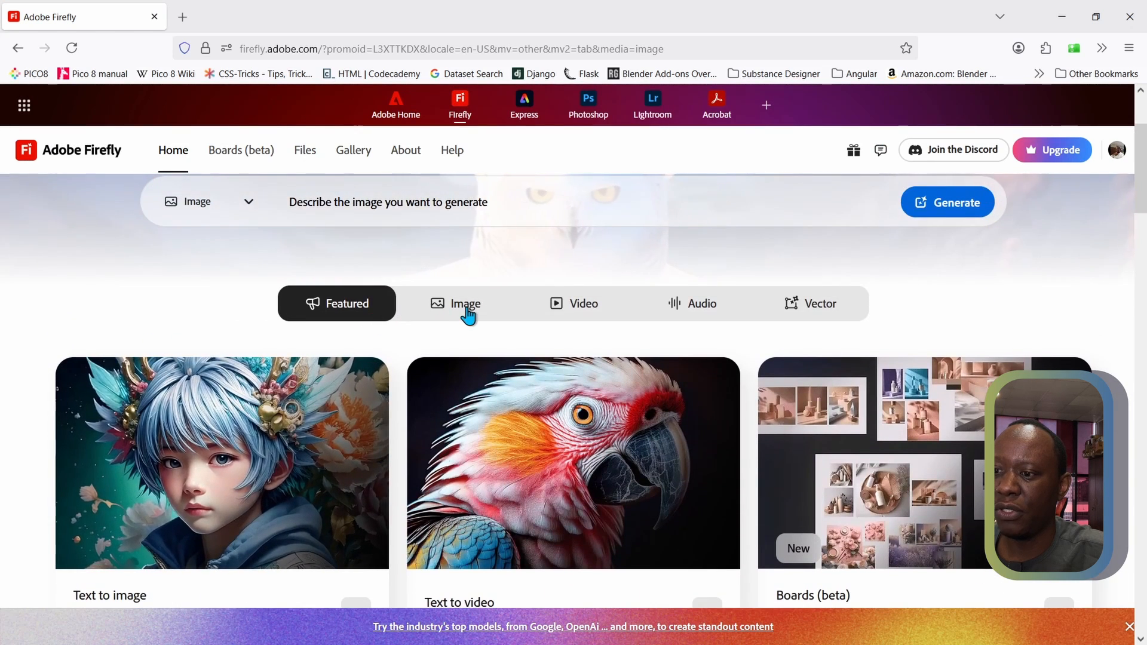
click(469, 314)
scroll(102, 255, down, 3)
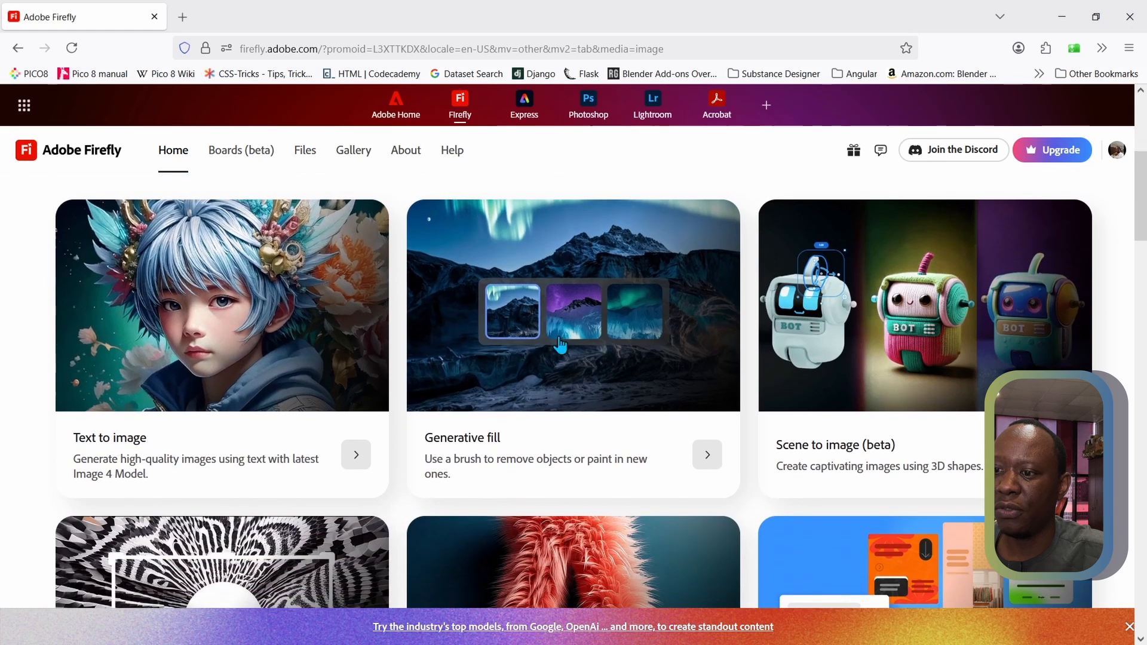
click(581, 344)
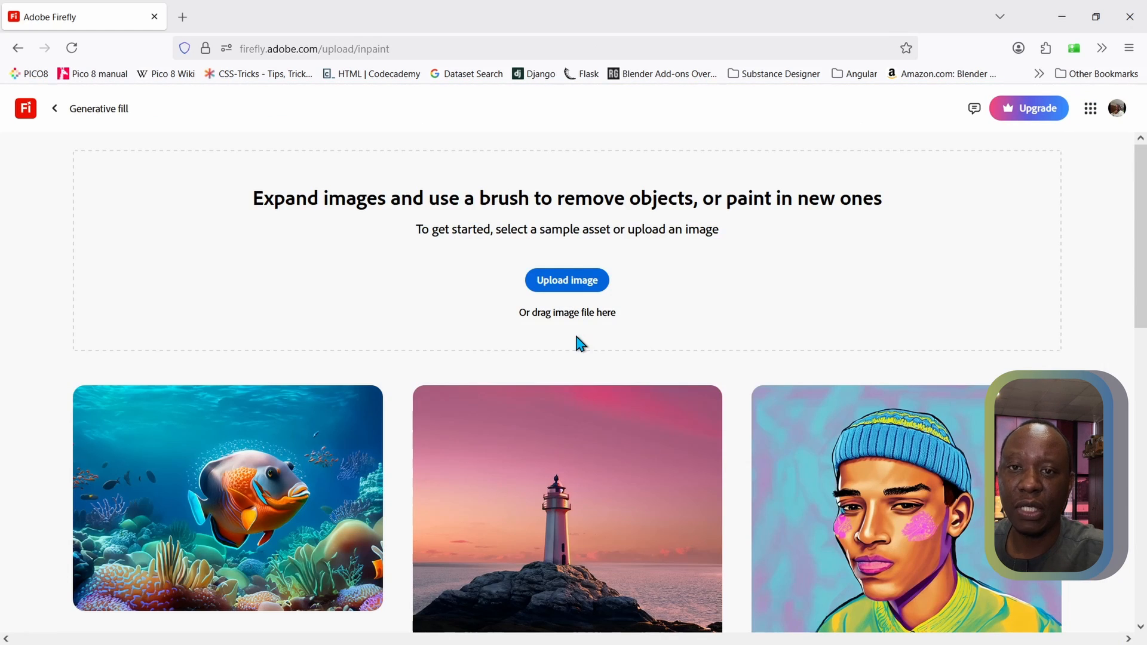
click(550, 286)
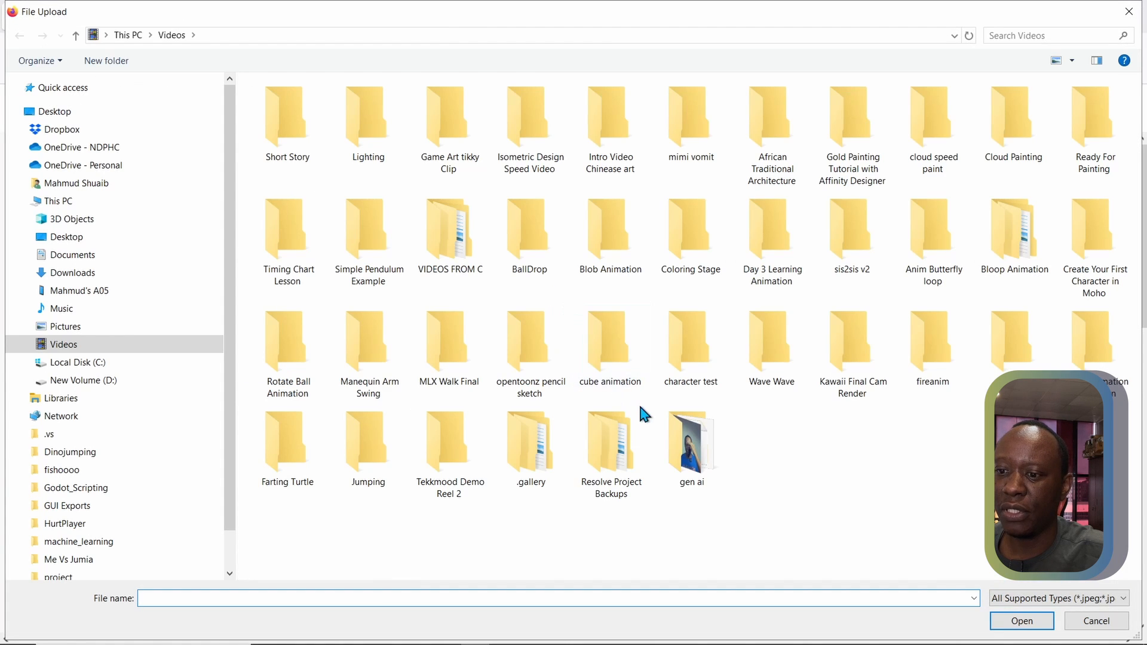
double_click(691, 438)
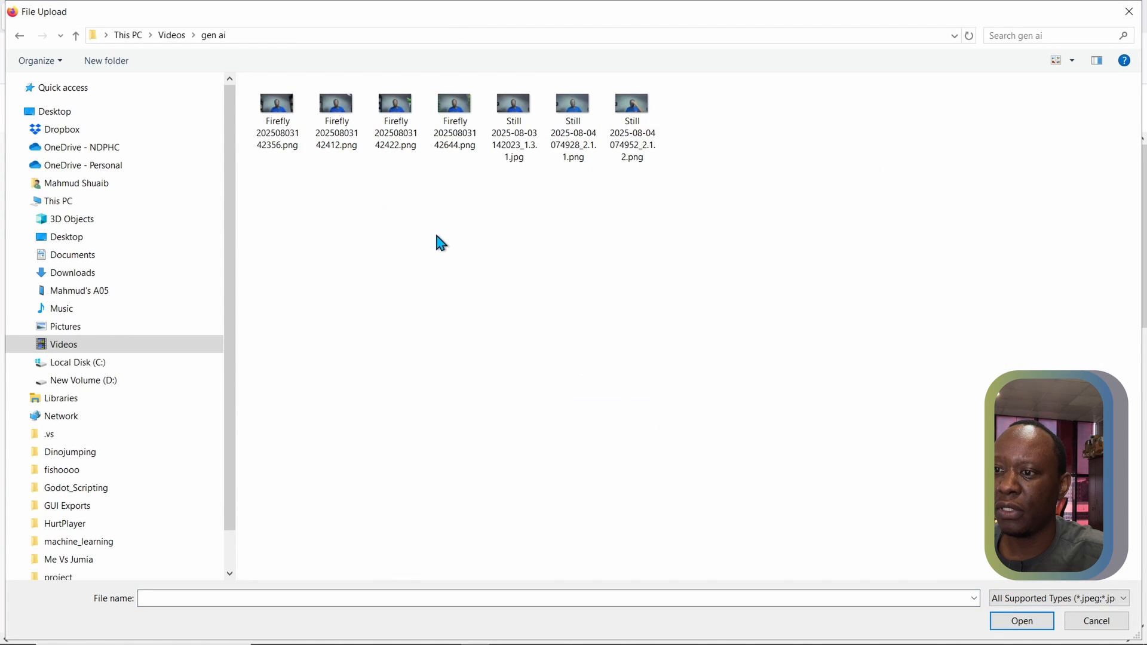
click(568, 118)
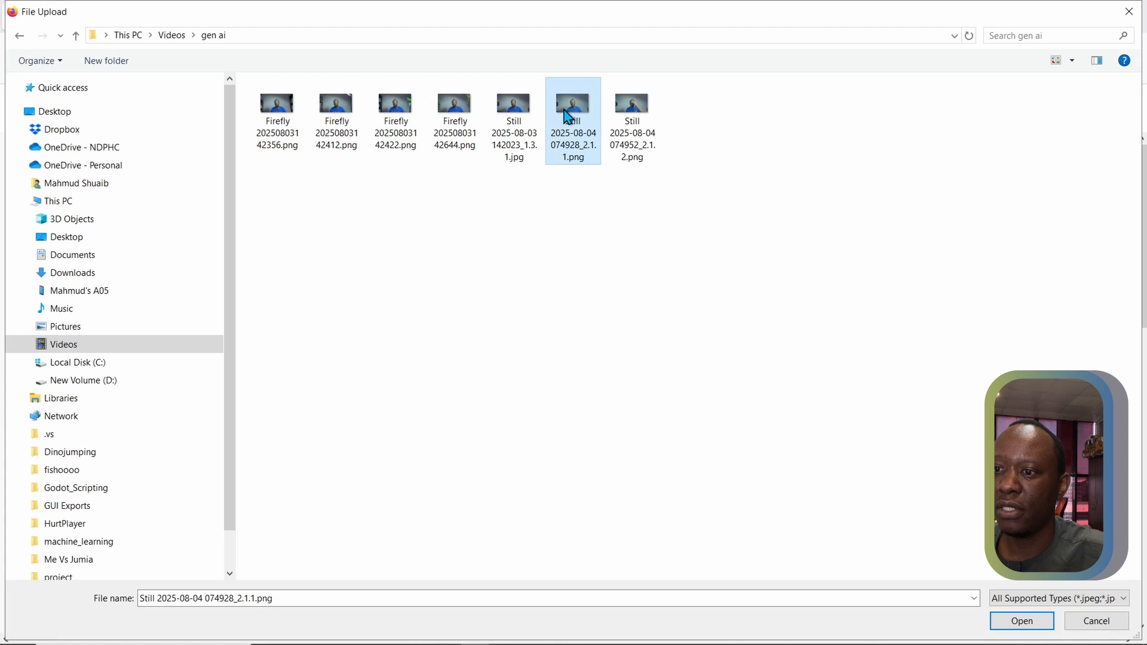
click(1018, 619)
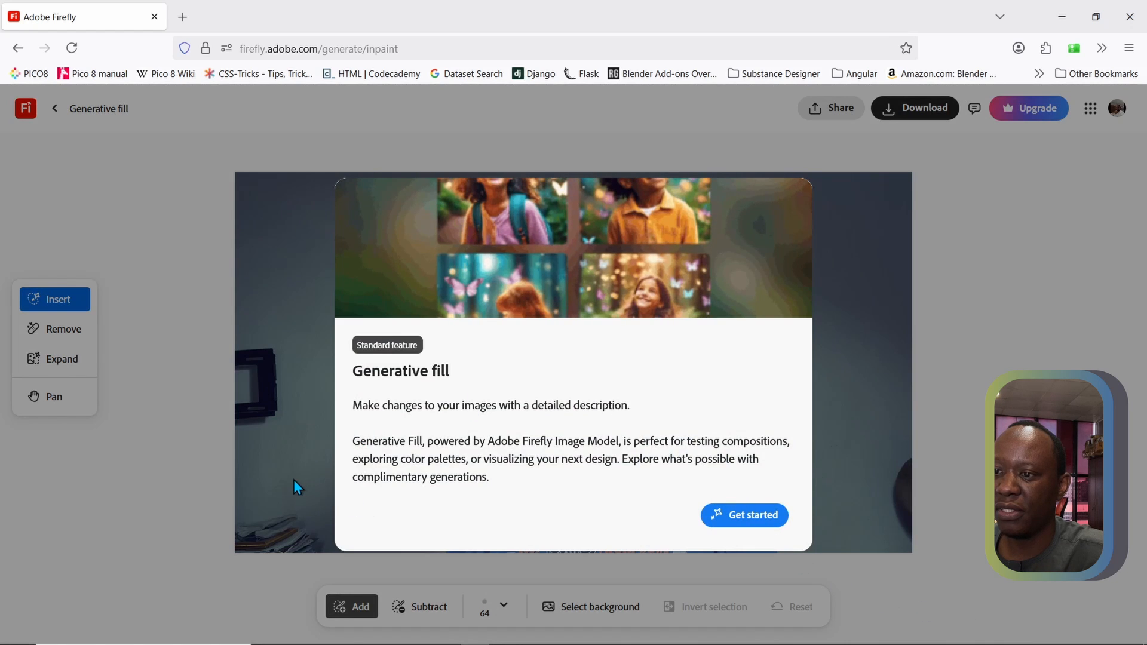
click(733, 528)
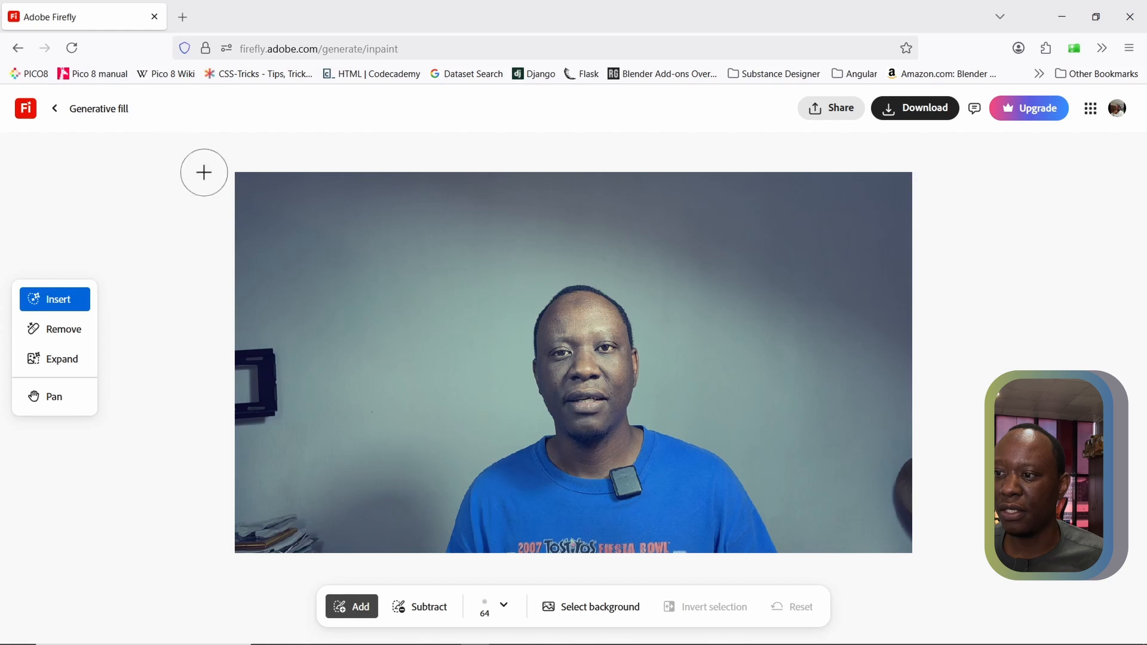
Brush out full-height strips of background along both side edges of the image, leaving the seated man and central wall untouched
mouse_move(246, 172)
mouse_down()
mouse_move(237, 531)
mouse_move(260, 552)
mouse_move(338, 551)
mouse_move(331, 340)
mouse_move(318, 192)
mouse_move(291, 145)
mouse_move(261, 195)
mouse_move(275, 273)
mouse_move(262, 162)
mouse_move(302, 455)
mouse_move(271, 152)
mouse_move(305, 208)
mouse_move(318, 414)
mouse_move(260, 199)
mouse_move(246, 411)
mouse_move(250, 279)
mouse_move(281, 607)
mouse_move(278, 515)
mouse_move(303, 529)
mouse_move(297, 389)
mouse_move(308, 225)
mouse_move(337, 164)
mouse_move(345, 235)
mouse_move(341, 562)
mouse_move(273, 566)
mouse_up()
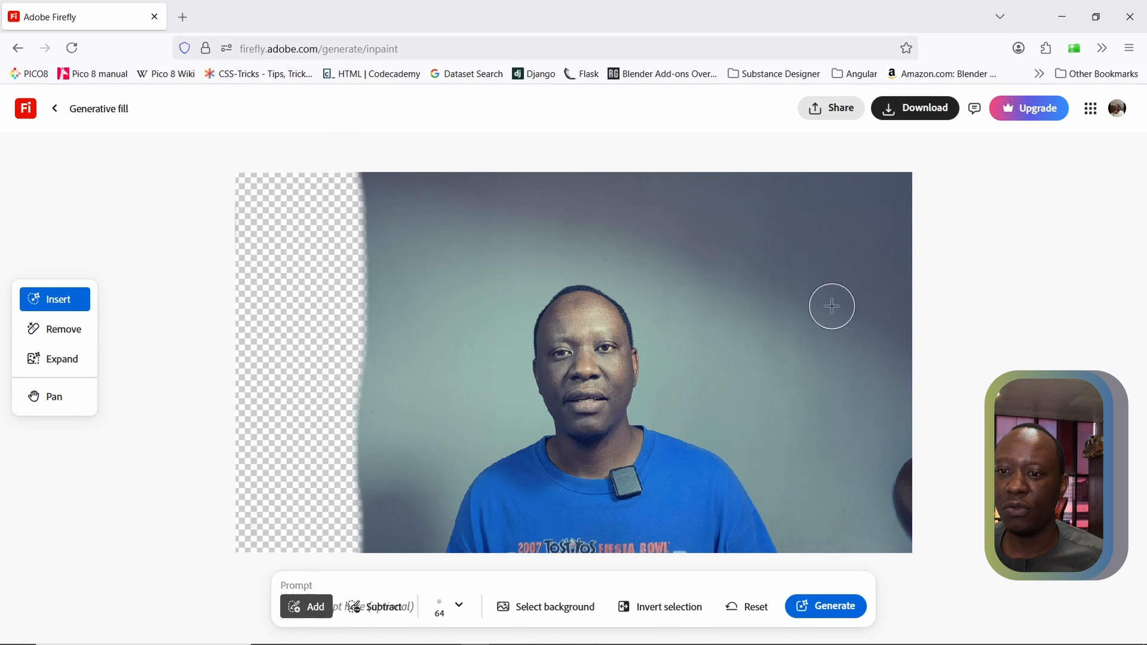
mouse_move(856, 171)
mouse_down()
mouse_move(850, 301)
mouse_move(874, 555)
mouse_move(920, 553)
mouse_move(885, 334)
mouse_move(880, 455)
mouse_move(892, 560)
mouse_move(903, 202)
mouse_move(893, 154)
mouse_move(885, 286)
mouse_move(883, 156)
mouse_move(845, 155)
mouse_move(860, 376)
mouse_up()
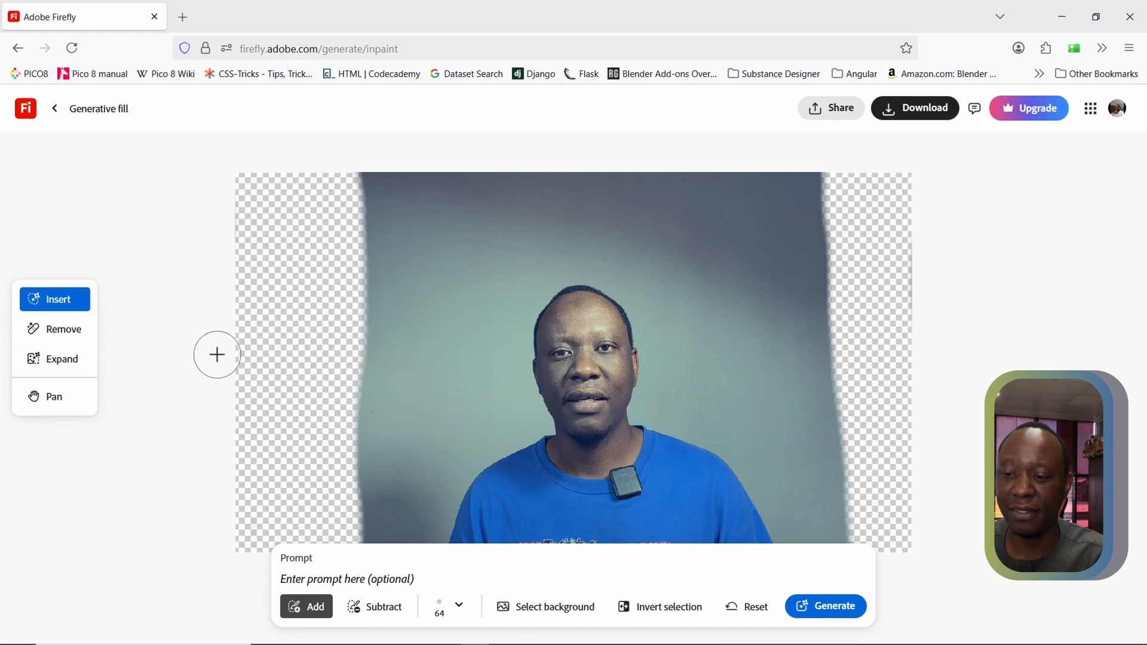
scroll(221, 269, down, 2)
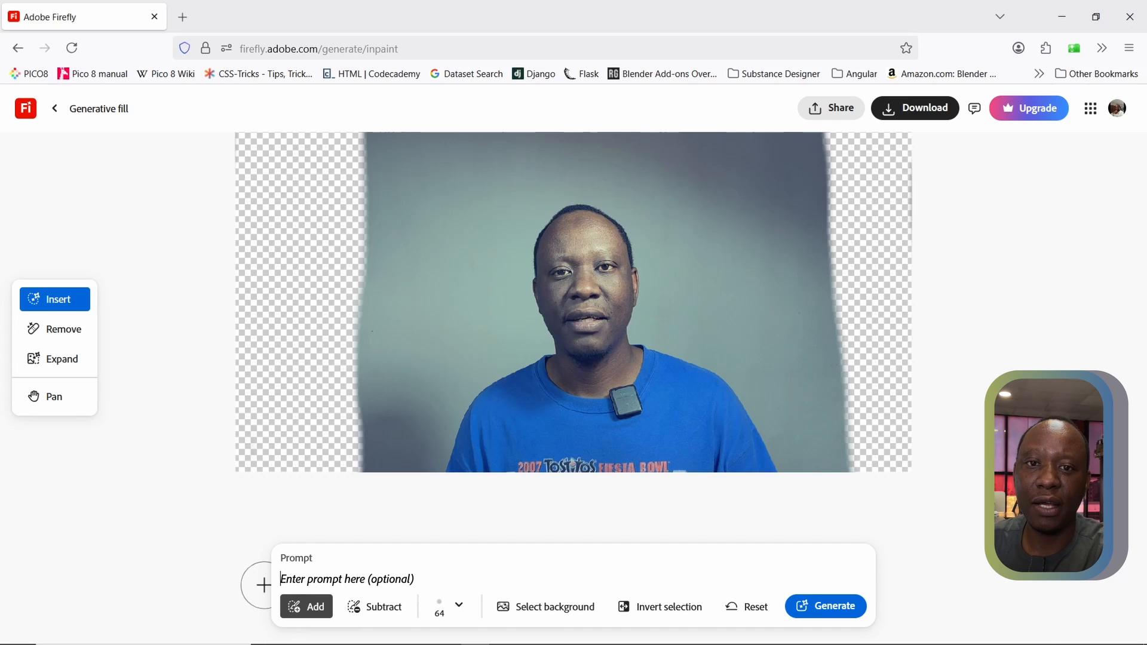
Generate a fill from the prompt "create a nice prop for a youtube background, add things like a plant and desk lamp"
text(cr)
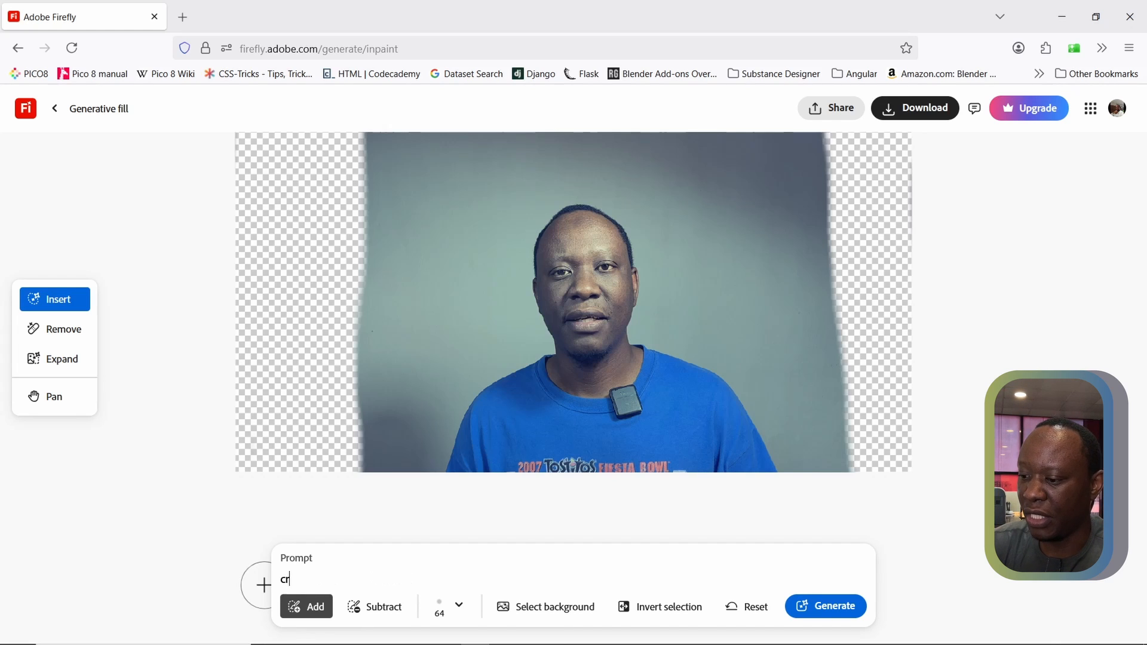
text(eate a ni)
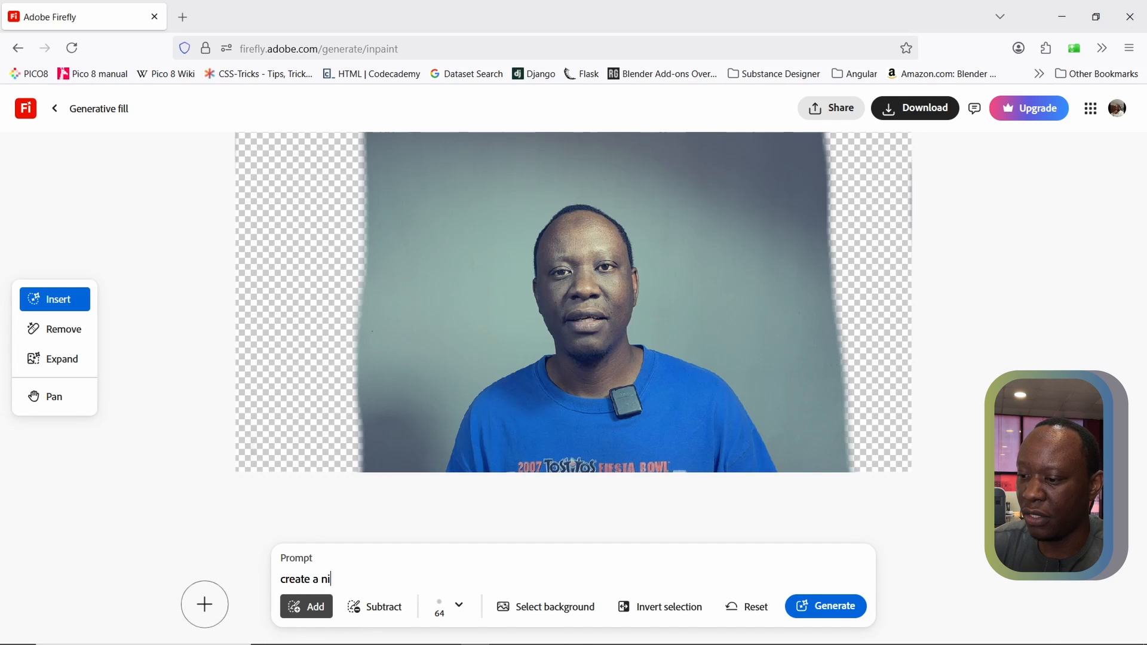
text(ce prop for a youtube bac)
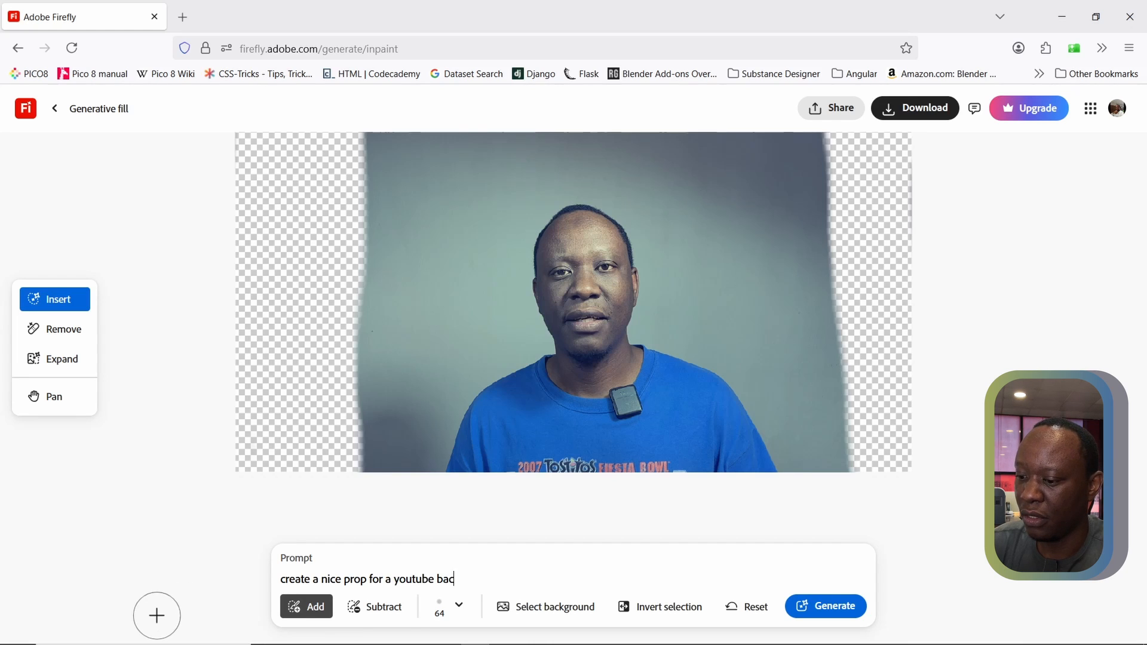
text(kground)
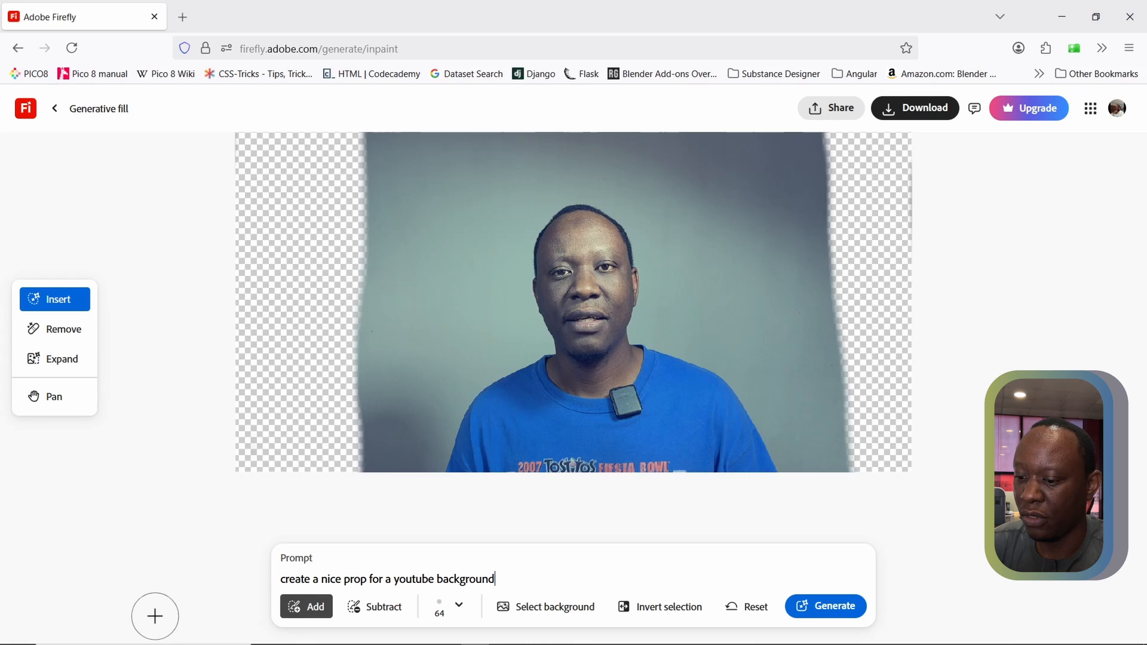
text(, add thing)
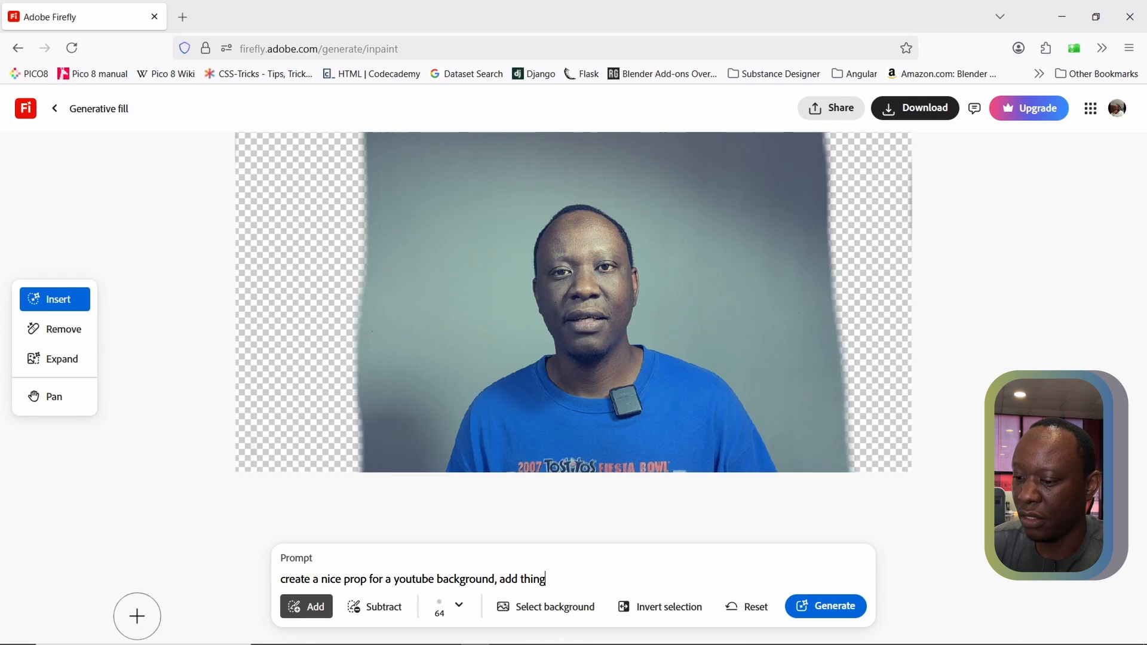
text(s )
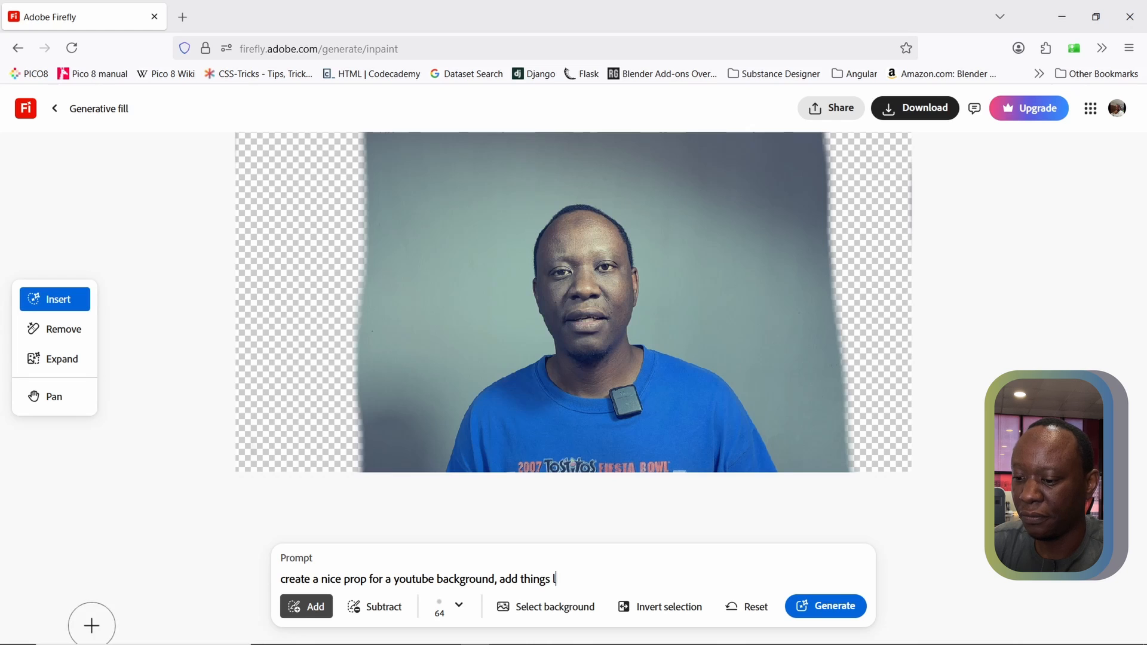
text(like a pla)
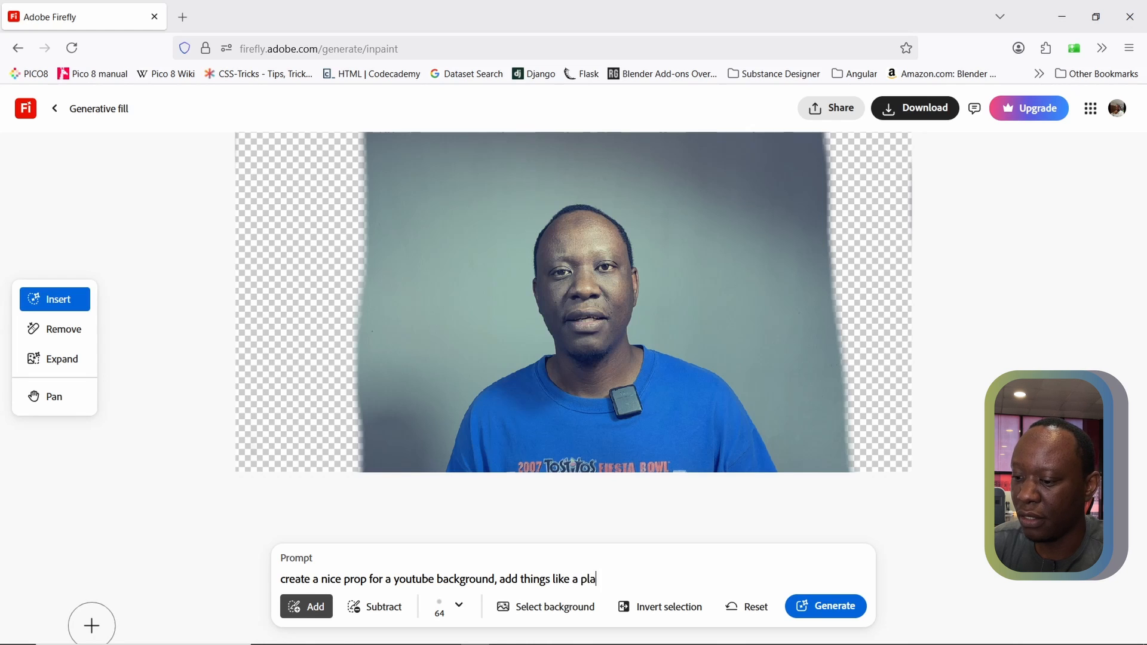
text(nt and )
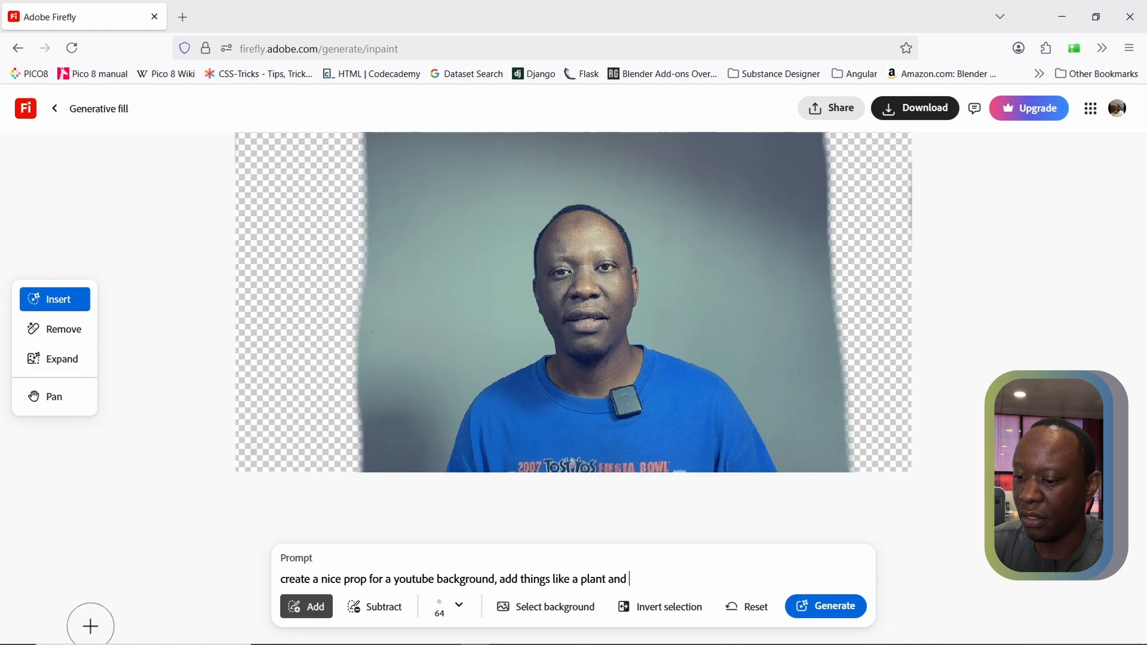
text(lamp)
key(BackSpace)
key(BackSpace)
key(BackSpace)
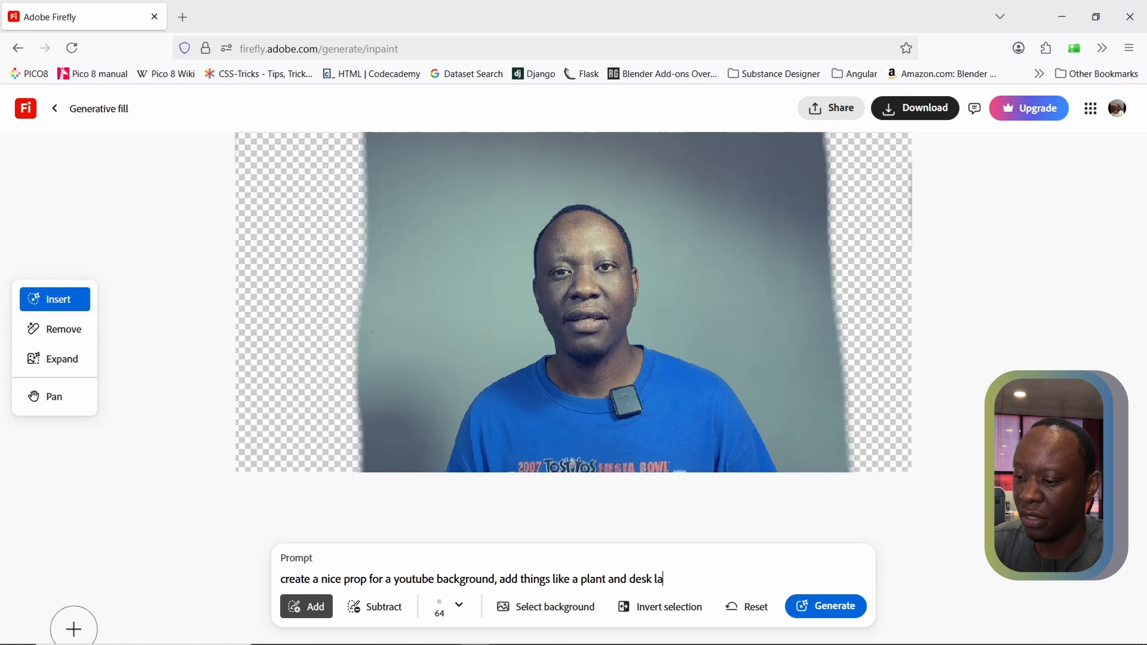
text(desk l)
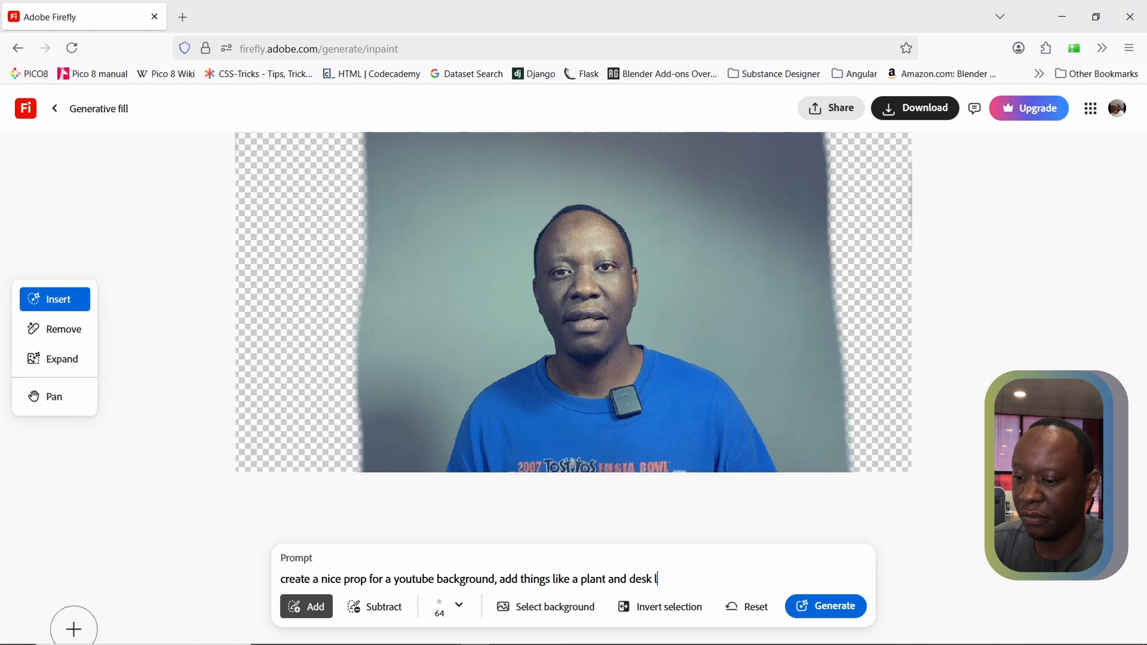
text(amp)
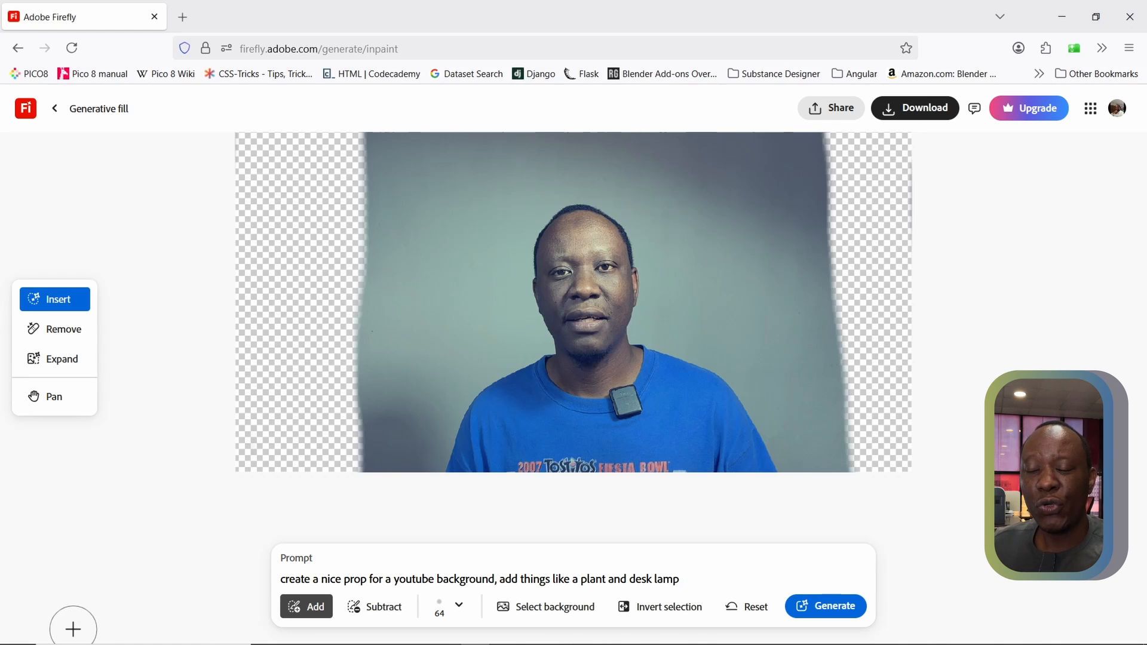
click(835, 607)
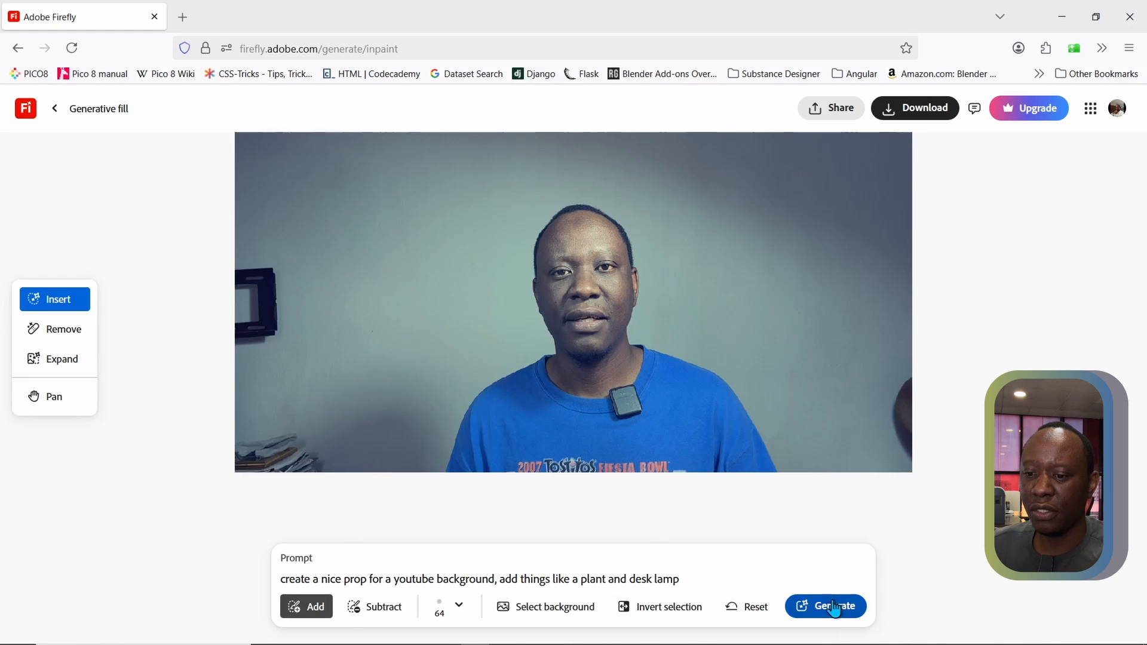
click(835, 607)
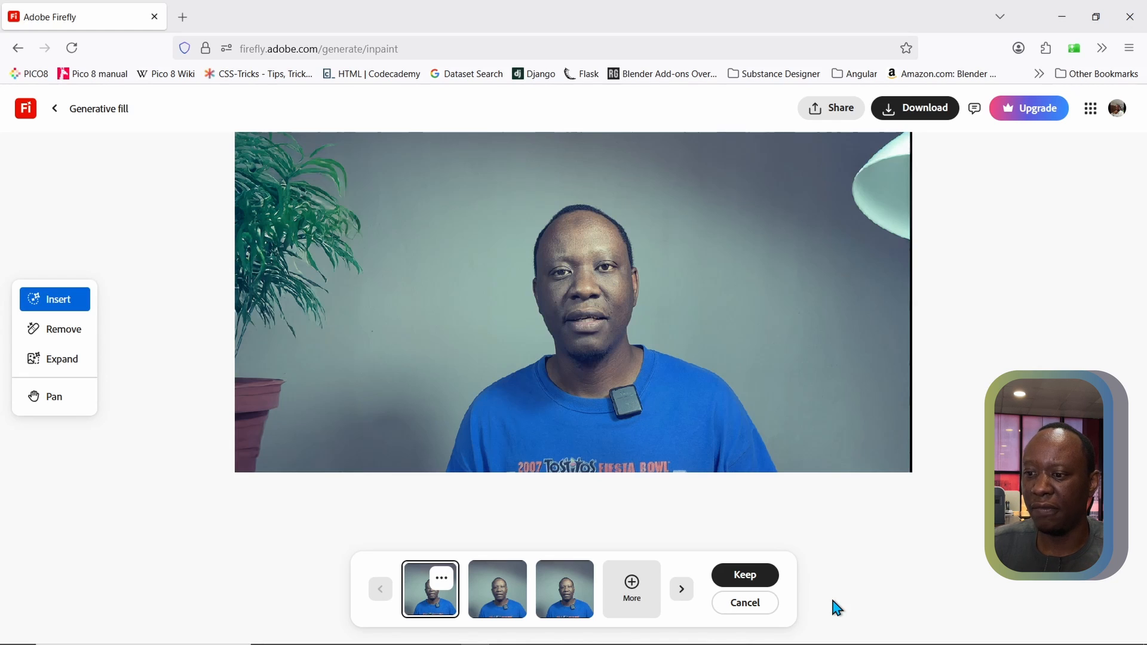
Compare the three generated background variations, returning to the first one
click(503, 591)
click(569, 602)
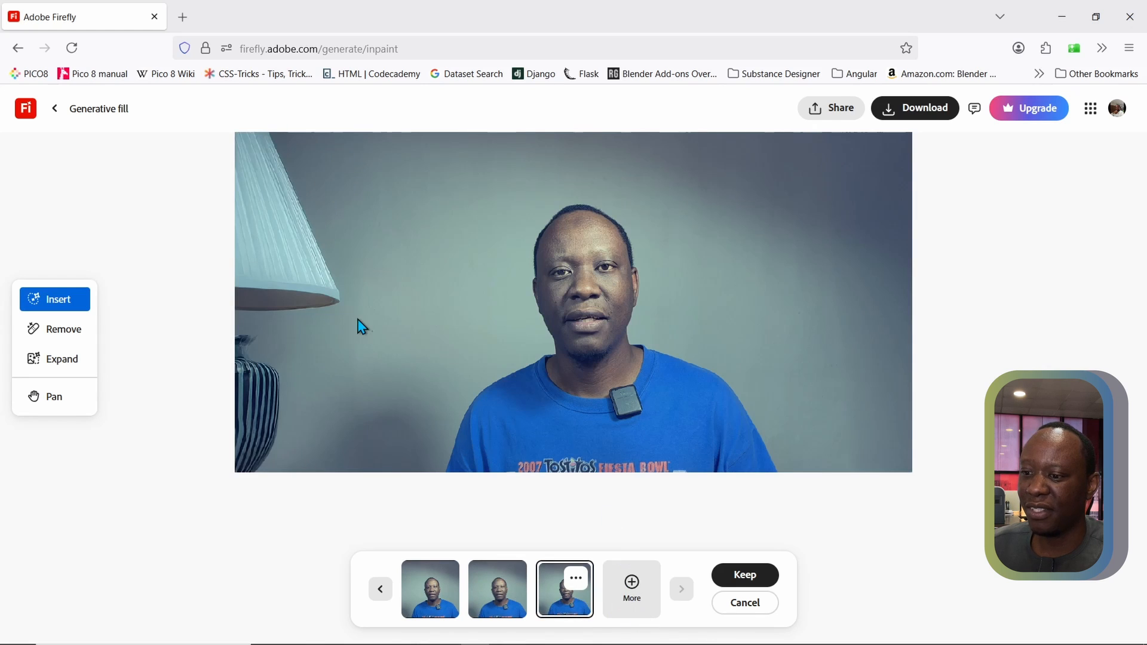
click(429, 589)
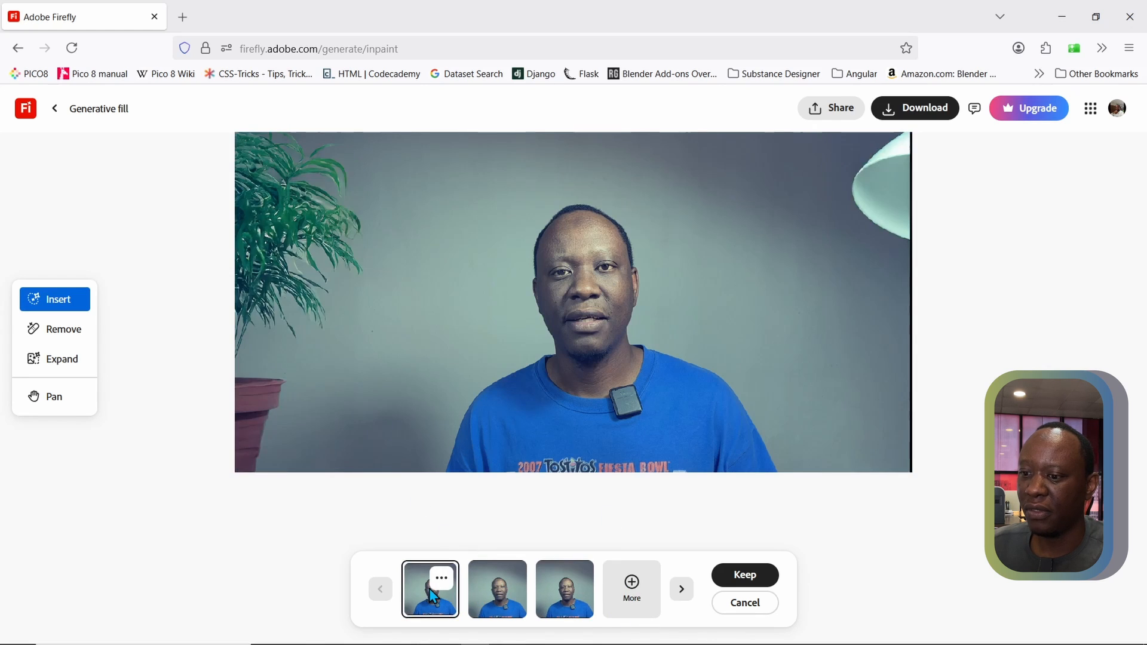
Request more variations, stop that generation and discard the results to return to the prompt
click(630, 585)
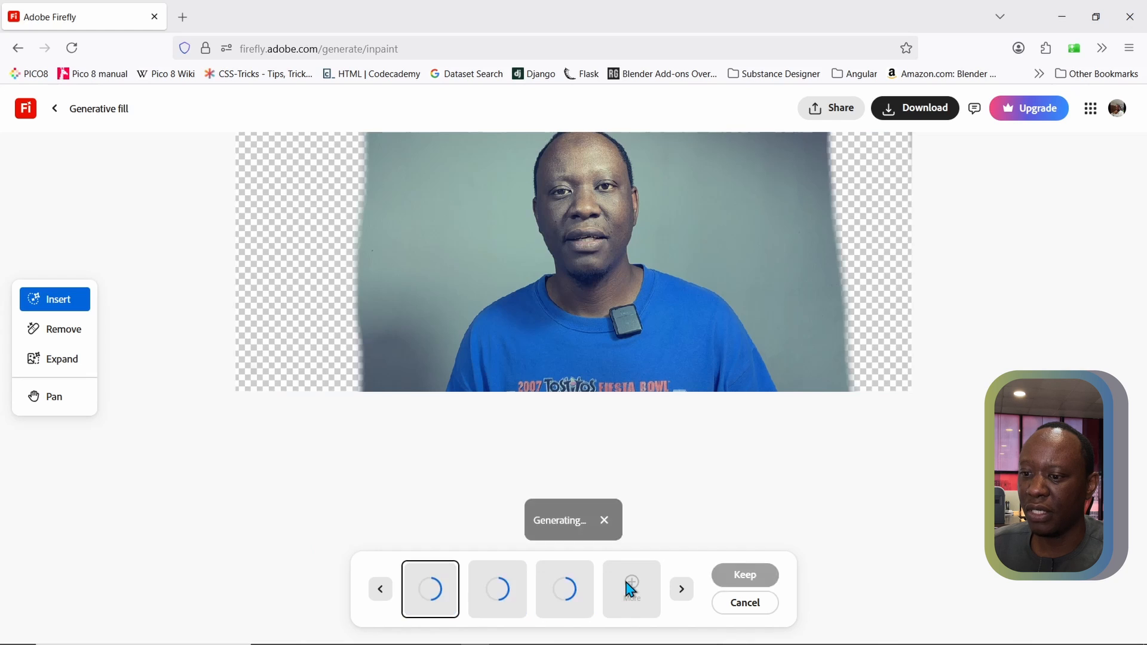
click(604, 521)
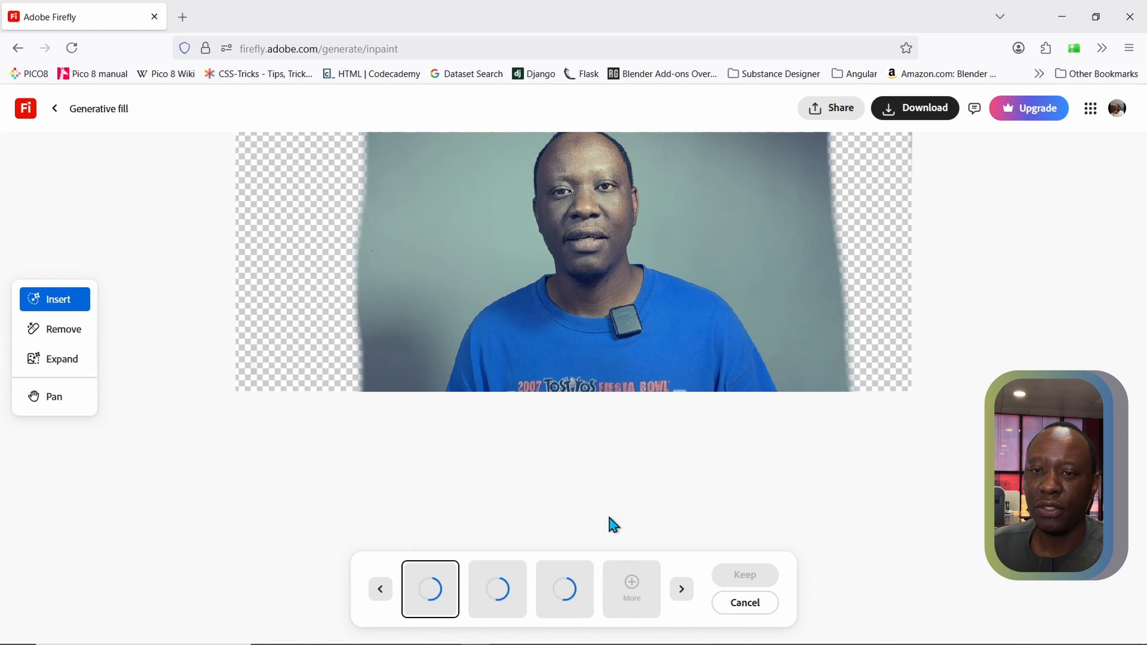
click(741, 605)
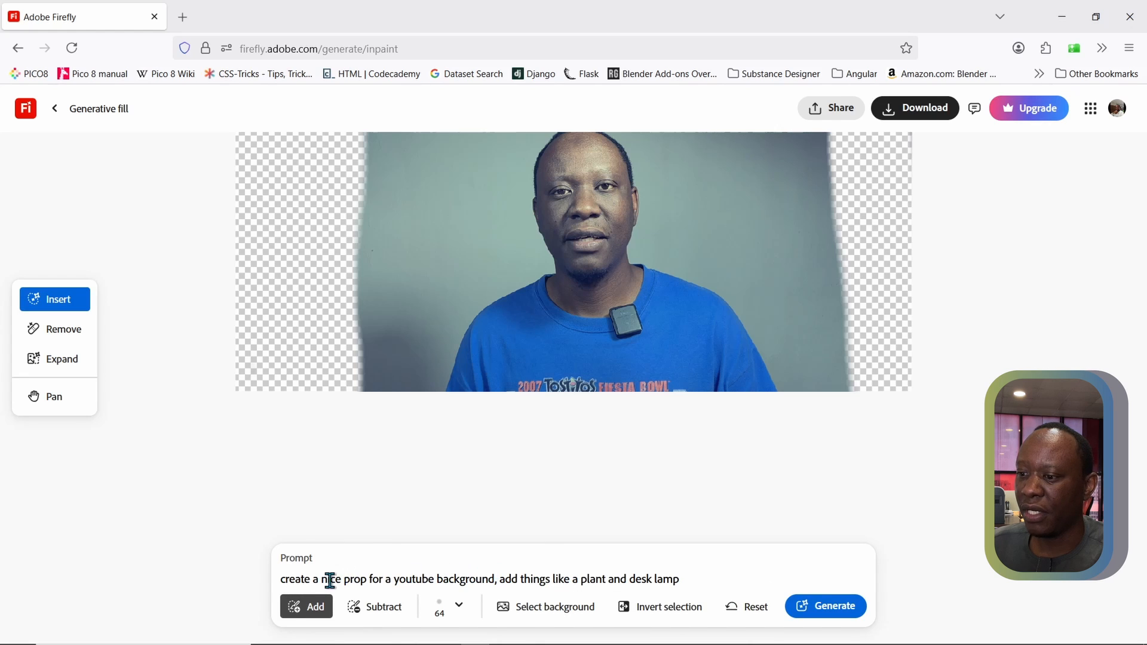
Change the prompt to "create a nice prop for a youtube background, add plants and a bookshelf" and generate the fill
click(607, 580)
text(s)
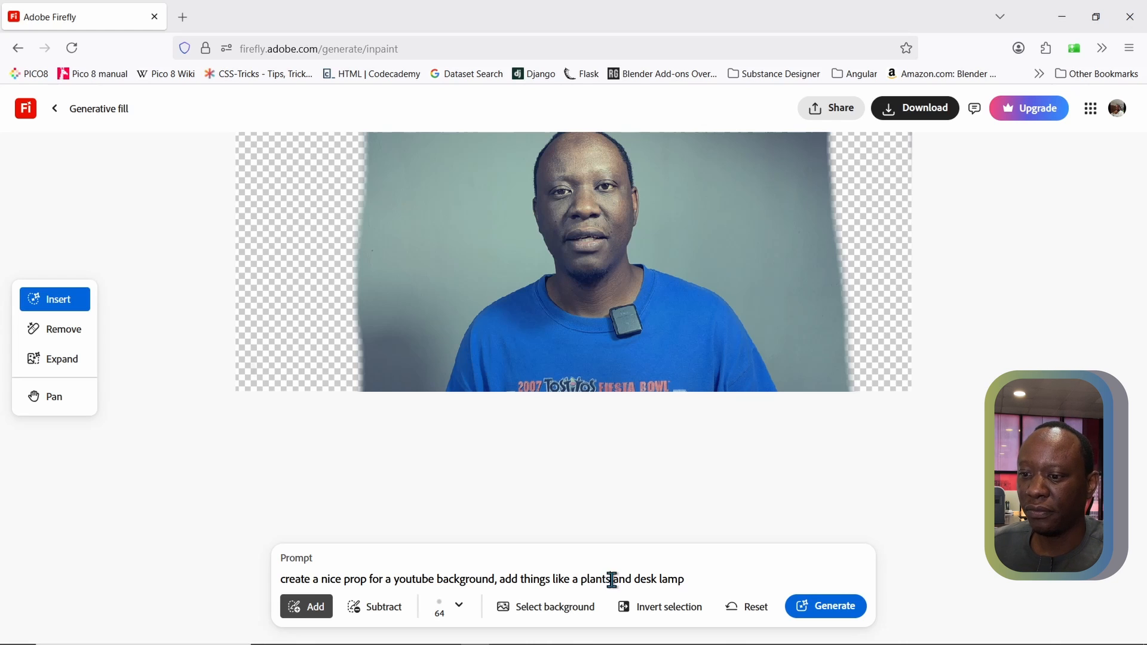
drag(614, 579, 701, 575)
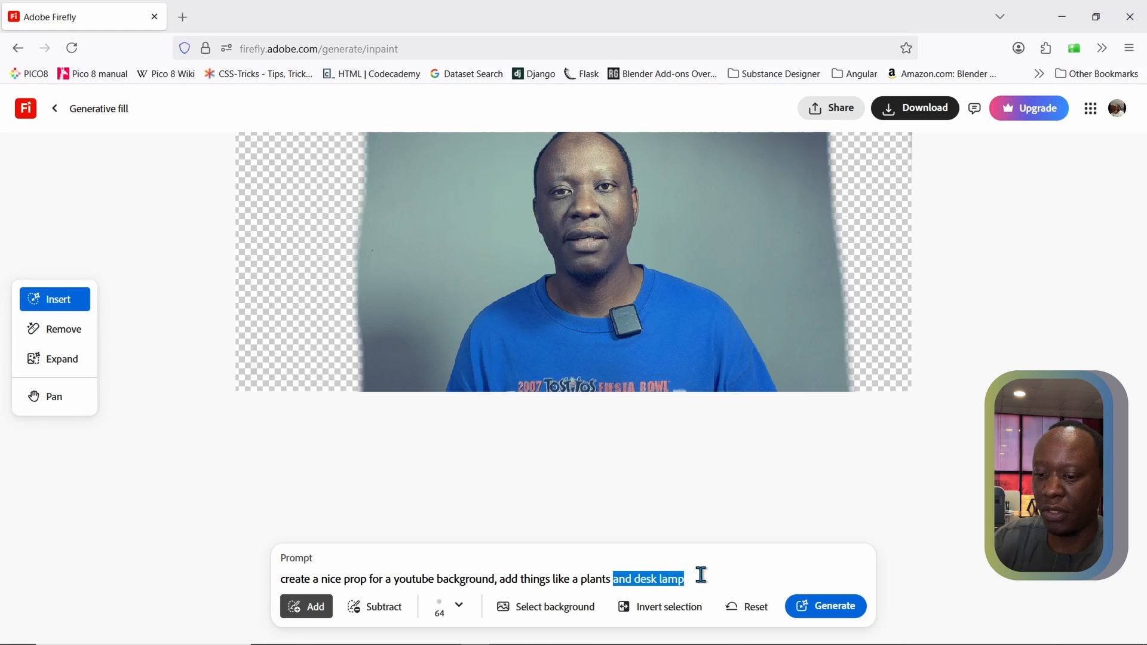
key(BackSpace)
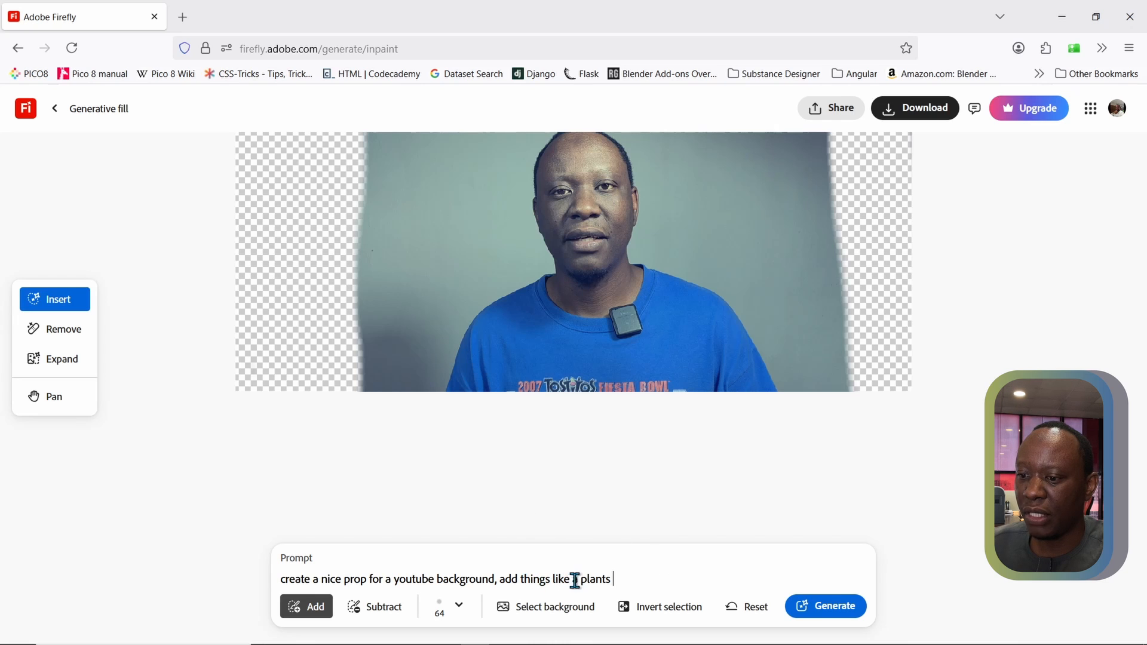
drag(579, 580, 522, 579)
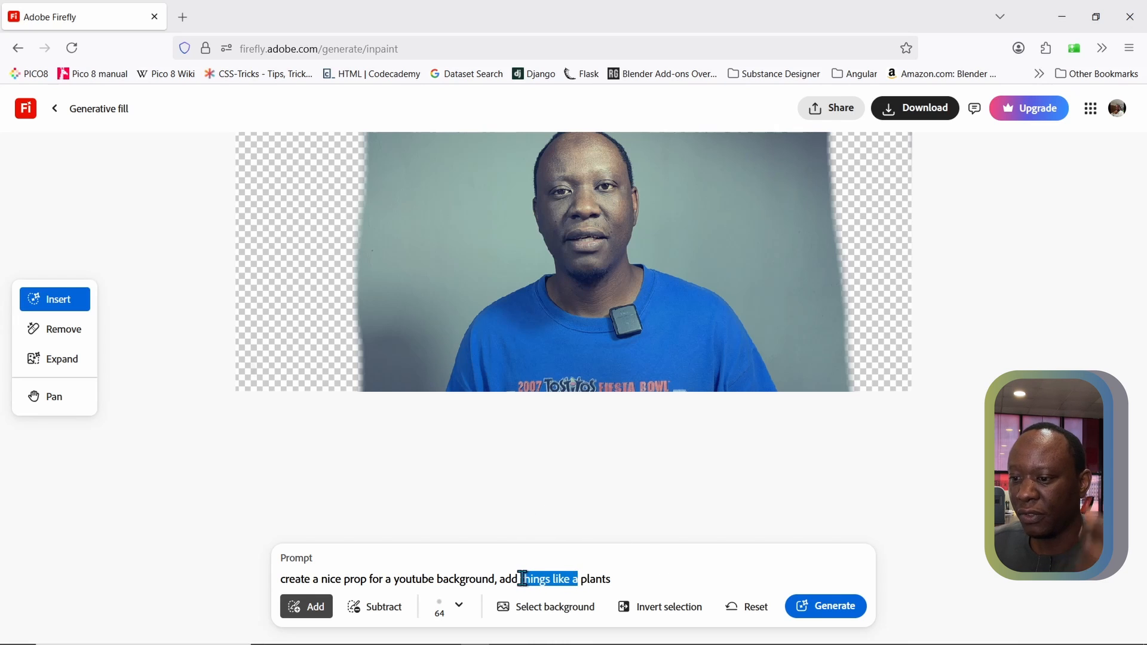
key(BackSpace)
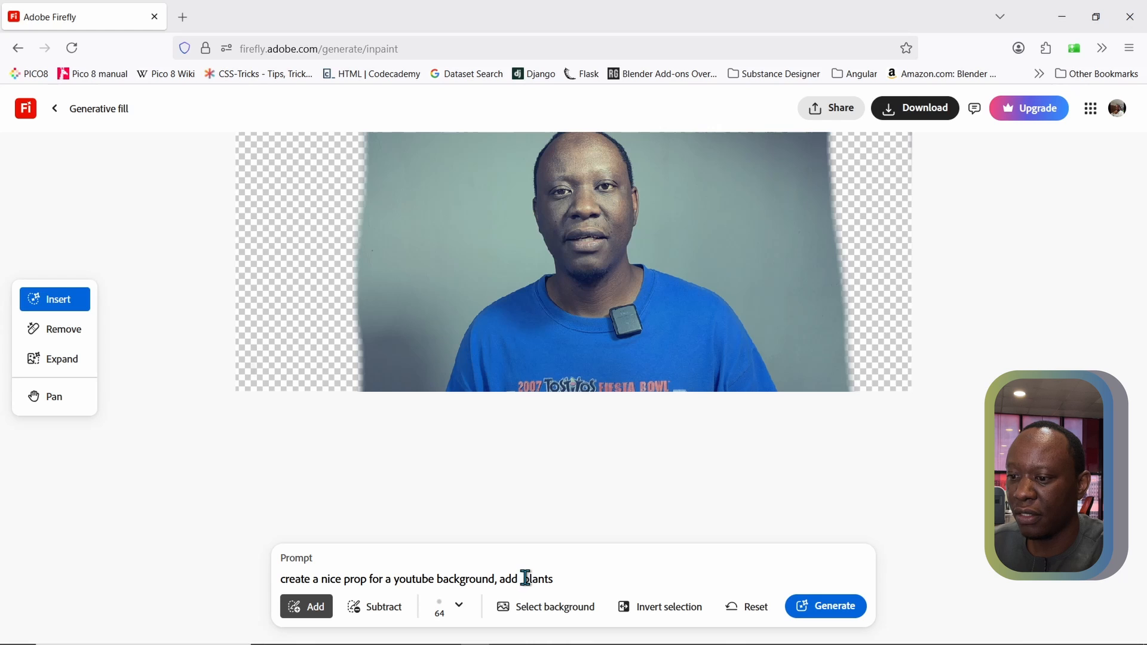
key(BackSpace)
text(an)
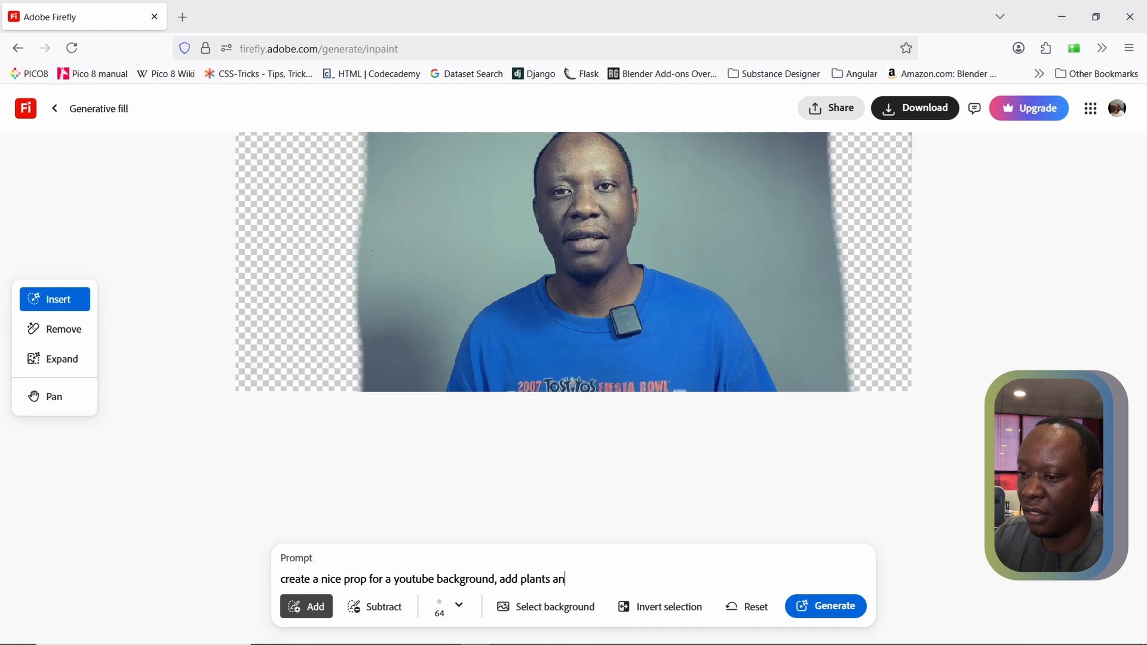
text(d a book)
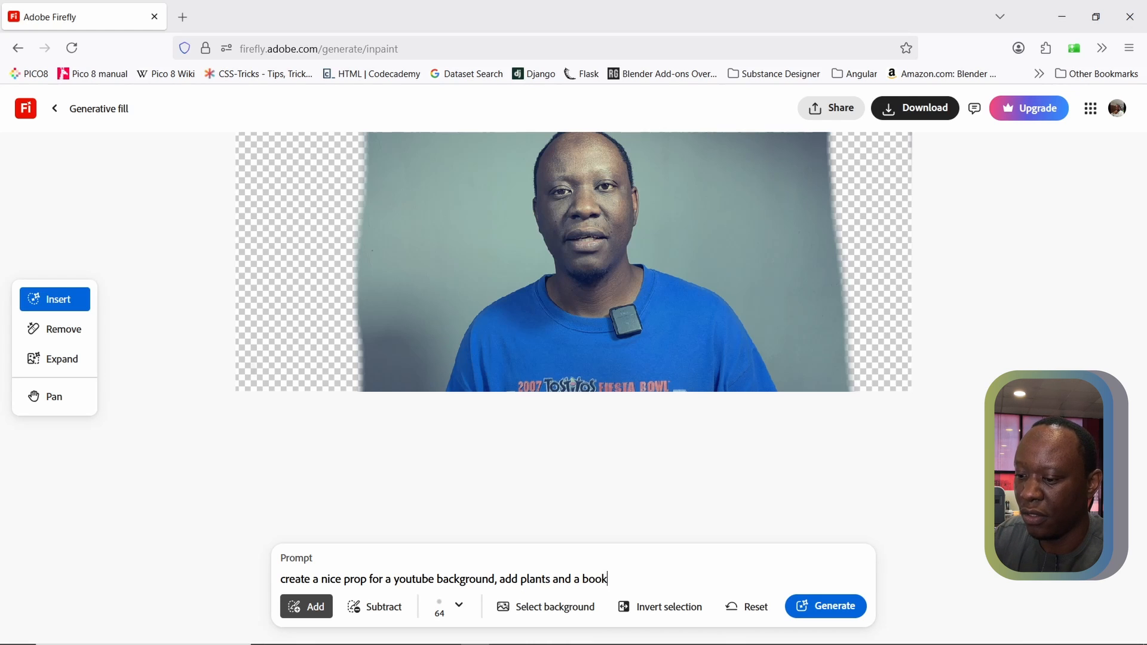
text(shelf)
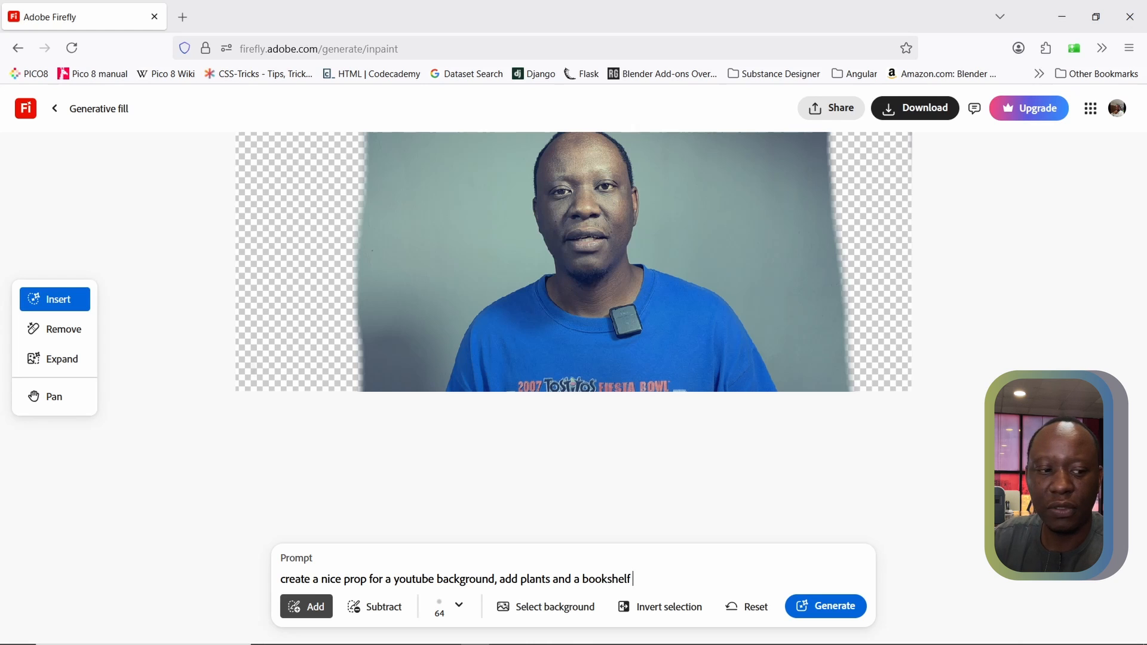
click(828, 608)
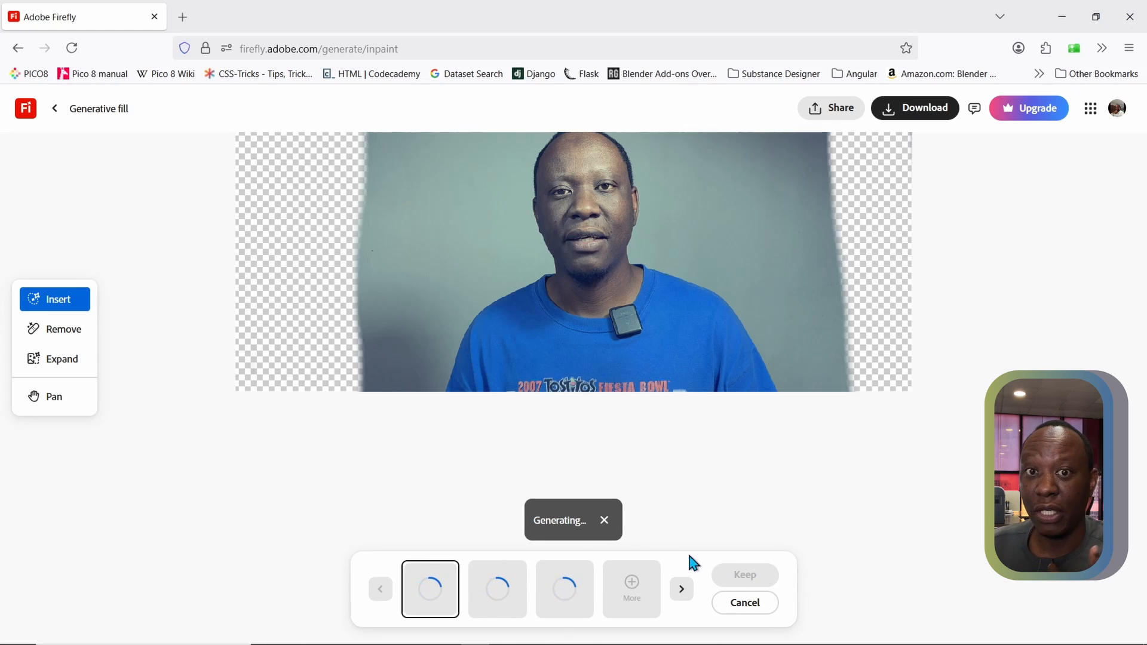
Compare the three generated backgrounds and keep the second one, with the bookshelf and the climbing plant
scroll(423, 476, up, 3)
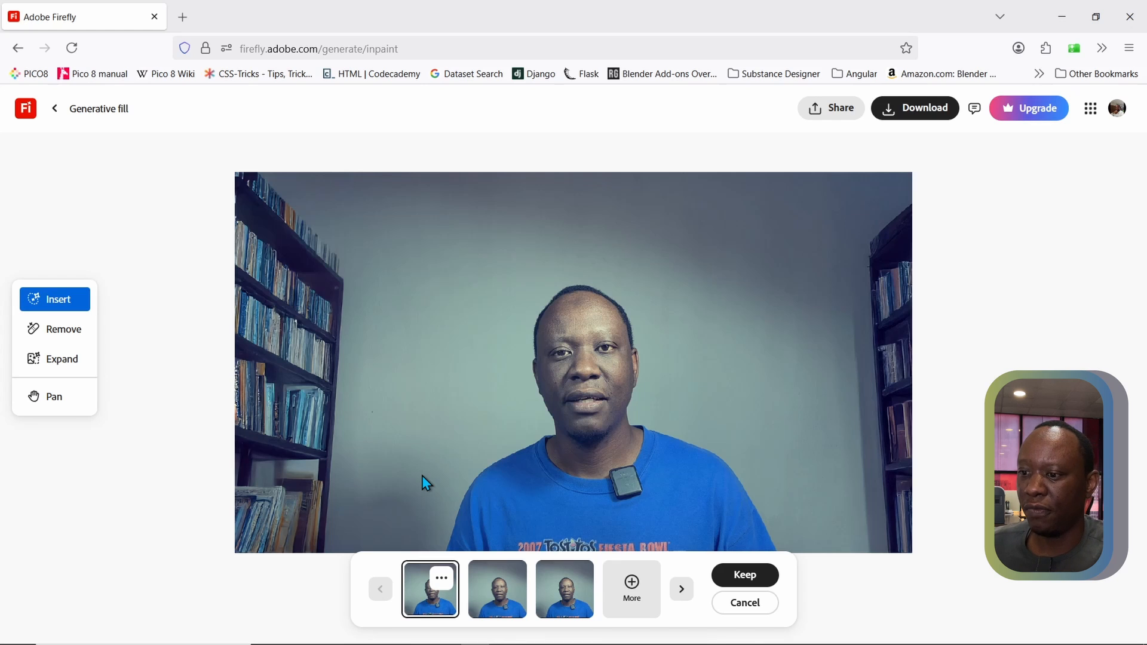
click(501, 605)
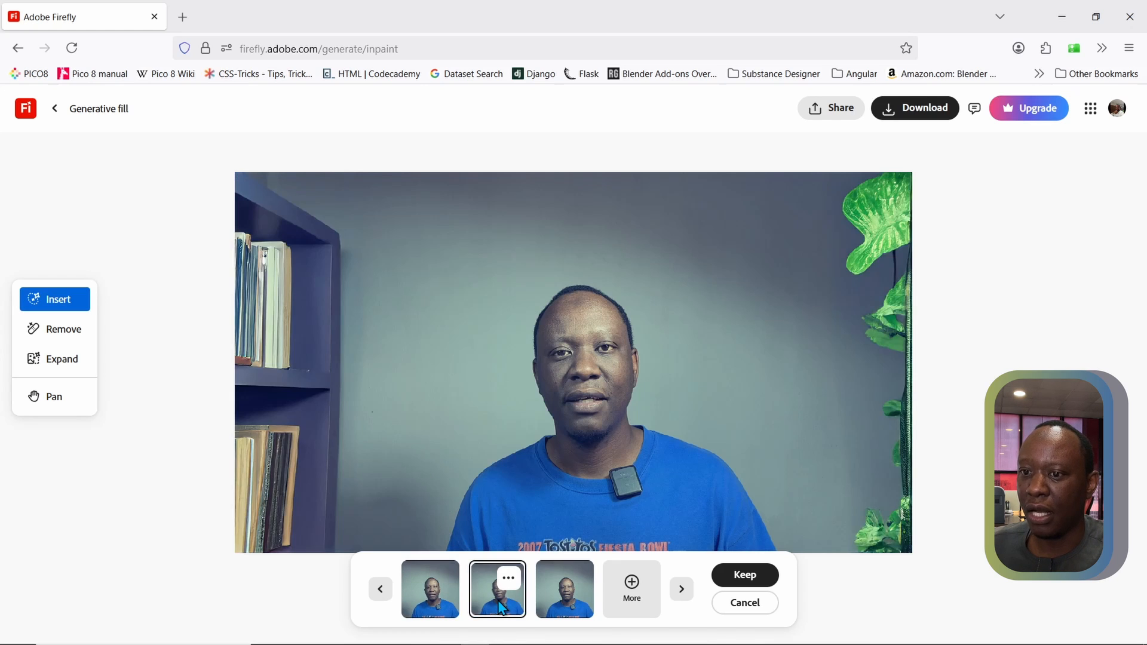
click(557, 607)
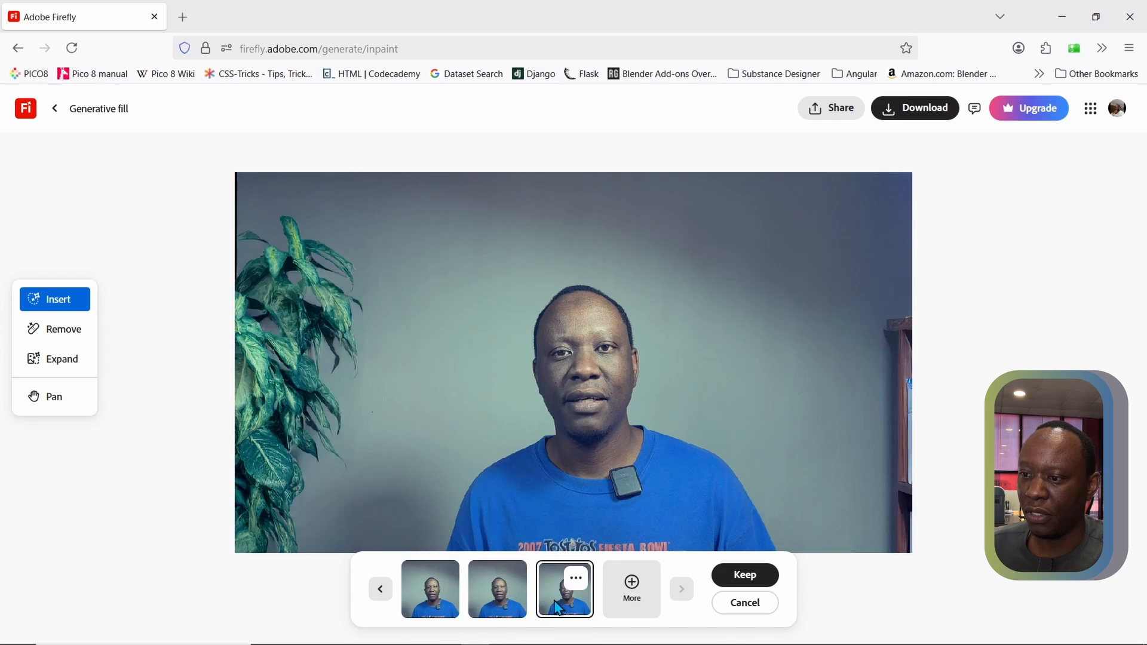
click(497, 601)
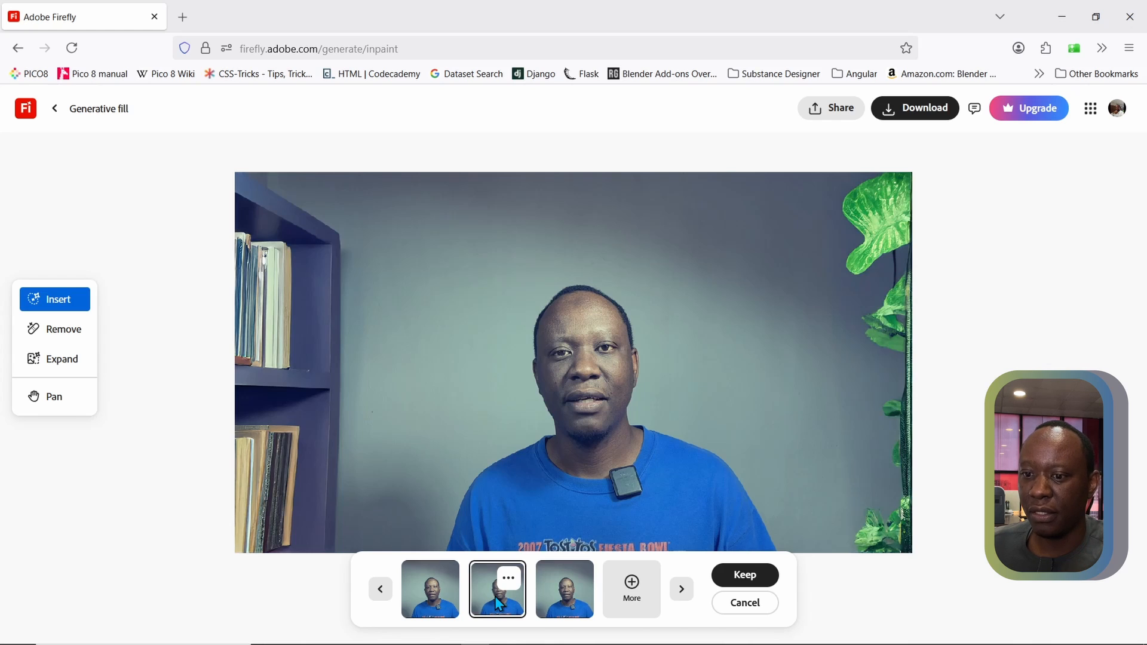
right_click(566, 411)
click(175, 584)
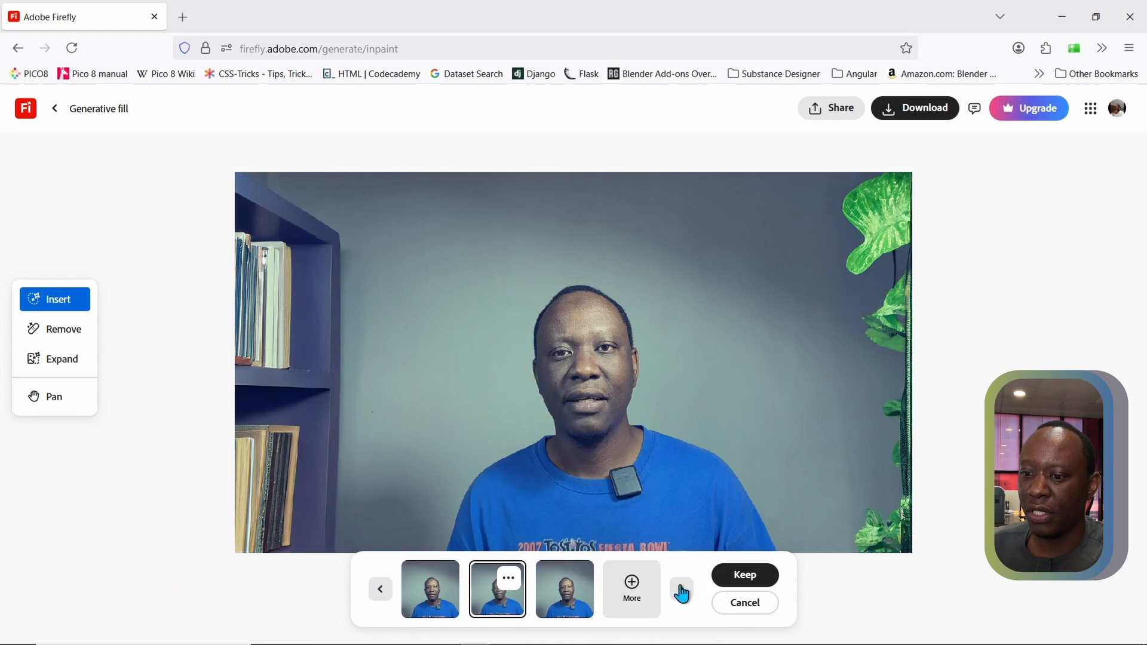
click(741, 576)
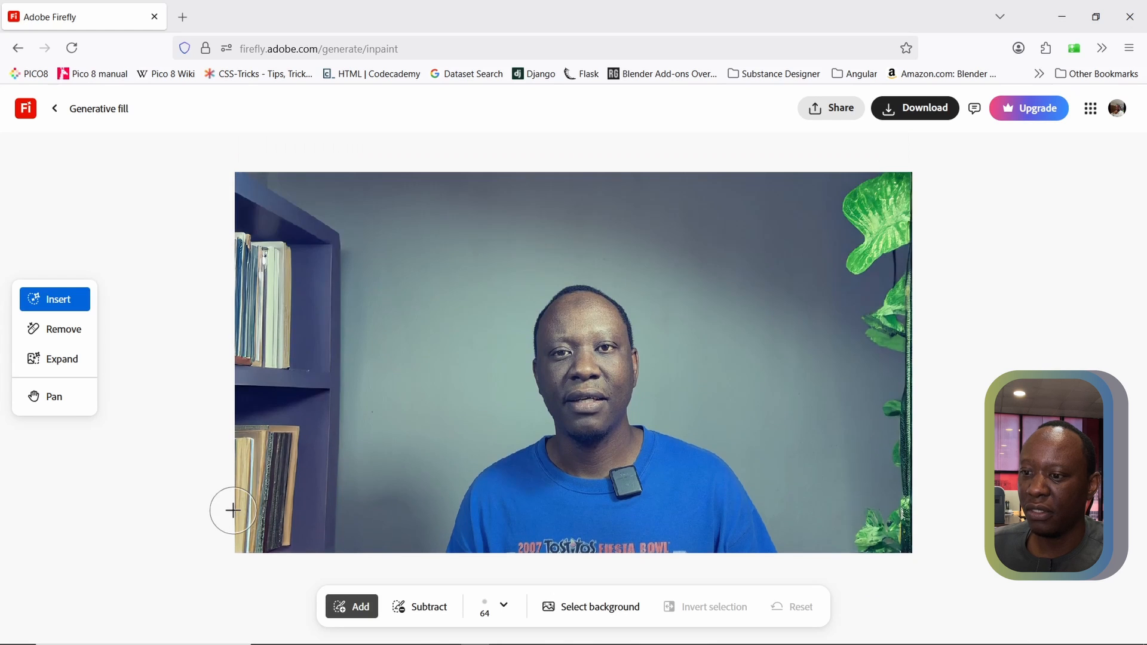
Download the kept background image and check the finished download
right_click(605, 394)
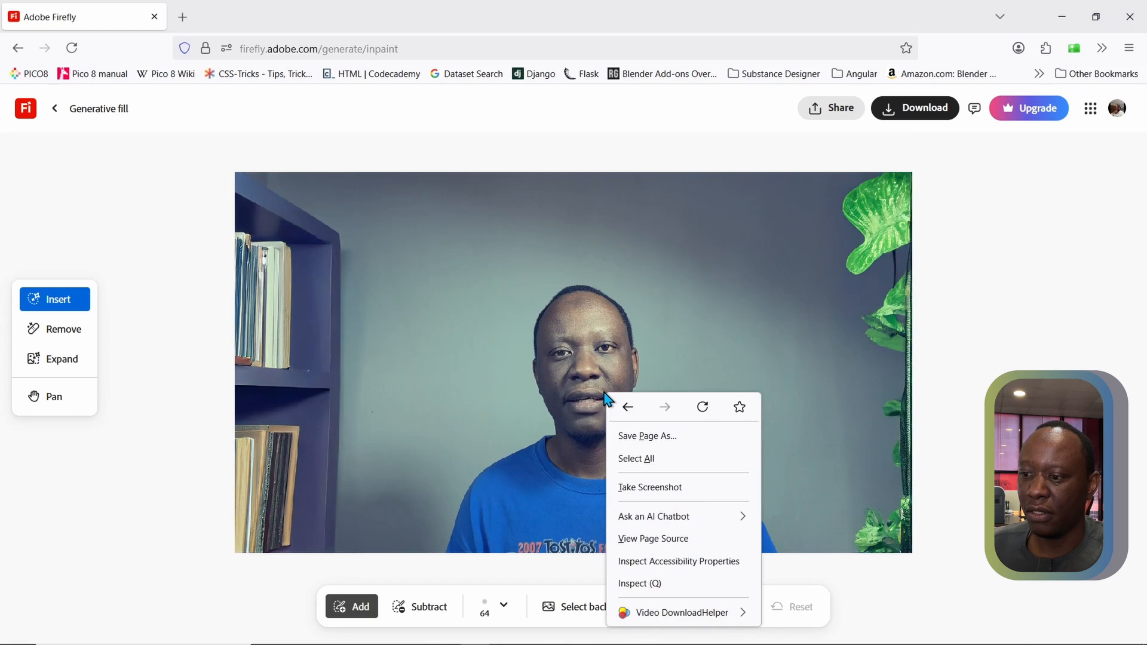
click(174, 536)
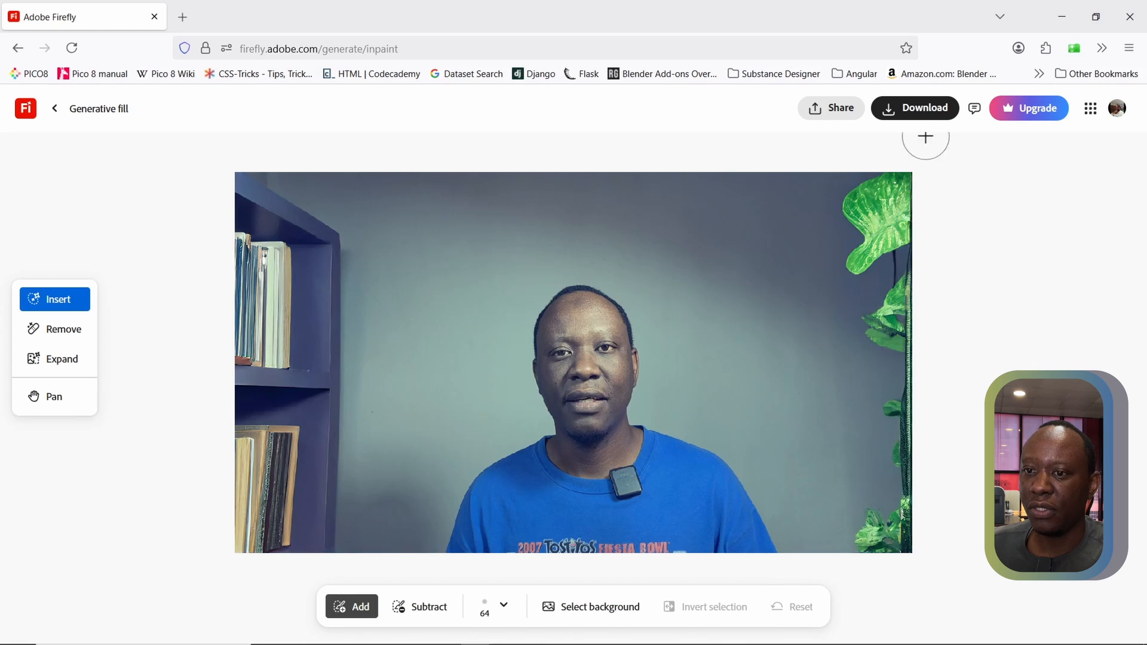
click(904, 113)
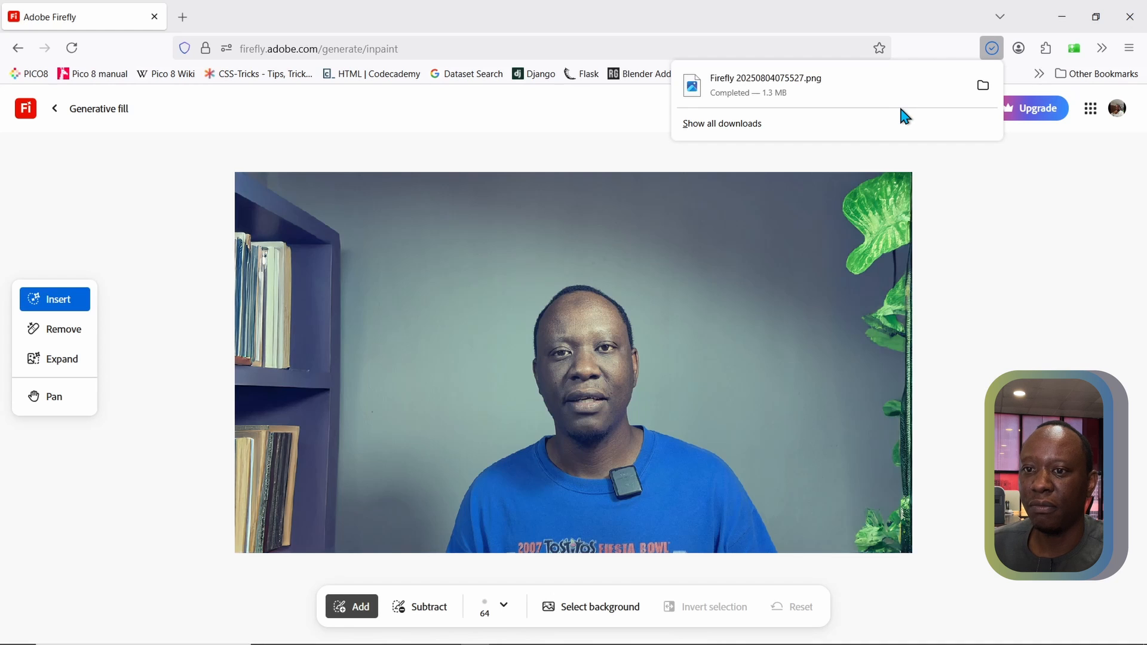
click(919, 41)
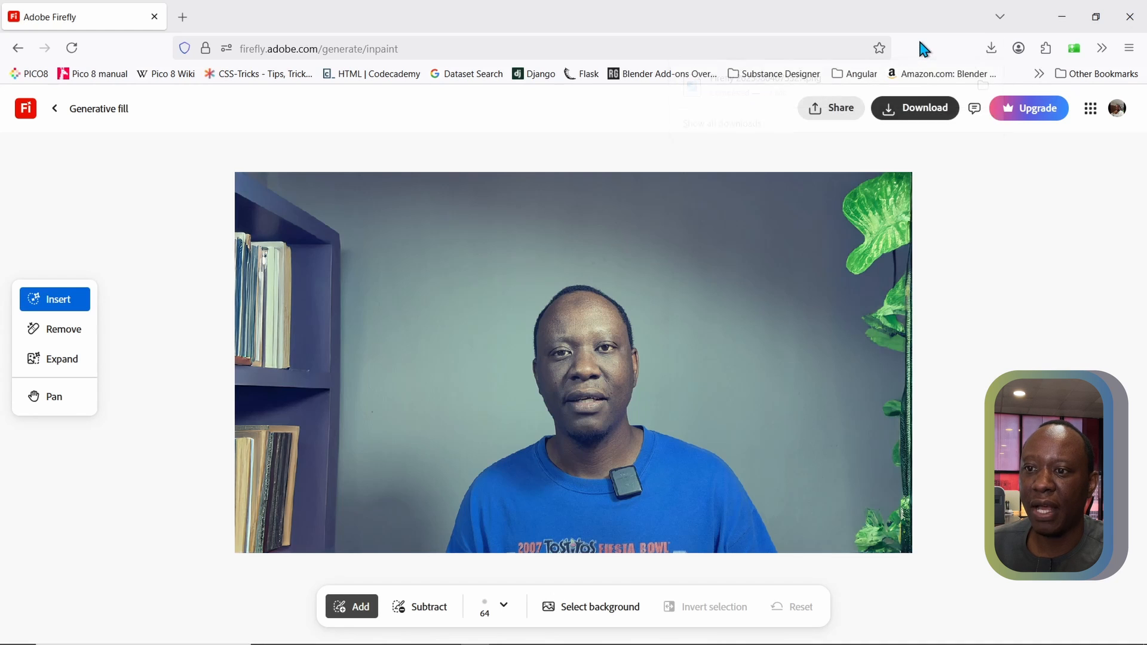
click(993, 53)
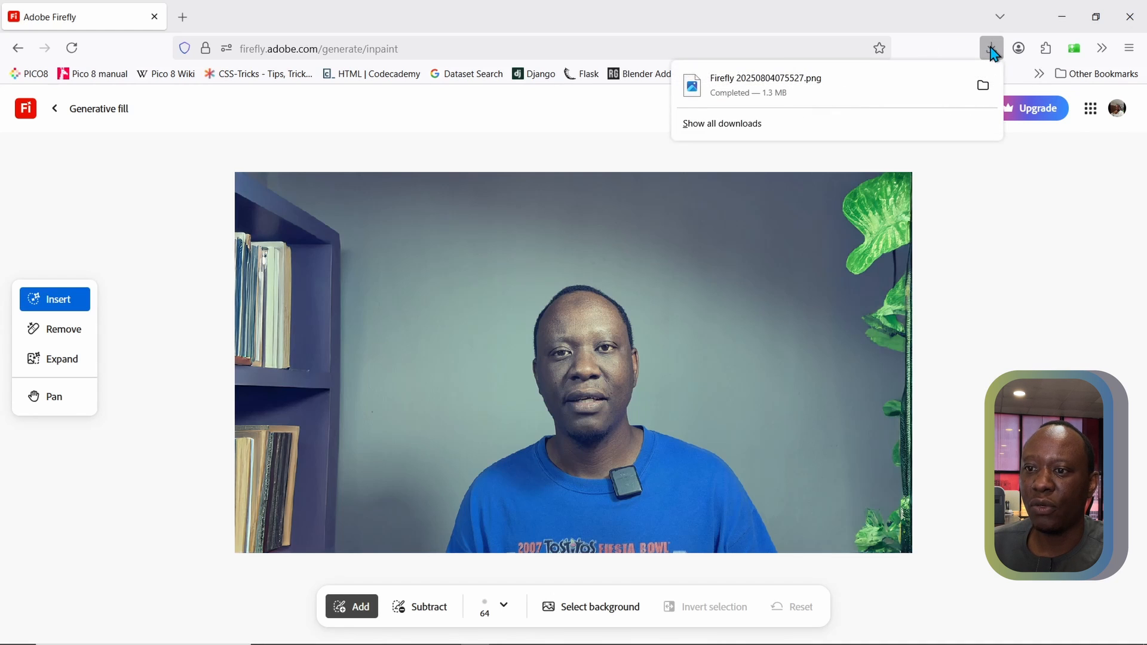
Switch to DaVinci Resolve and import Firefly 20250804075527.png from the Downloads folder into the A Roll bin
click(1074, 25)
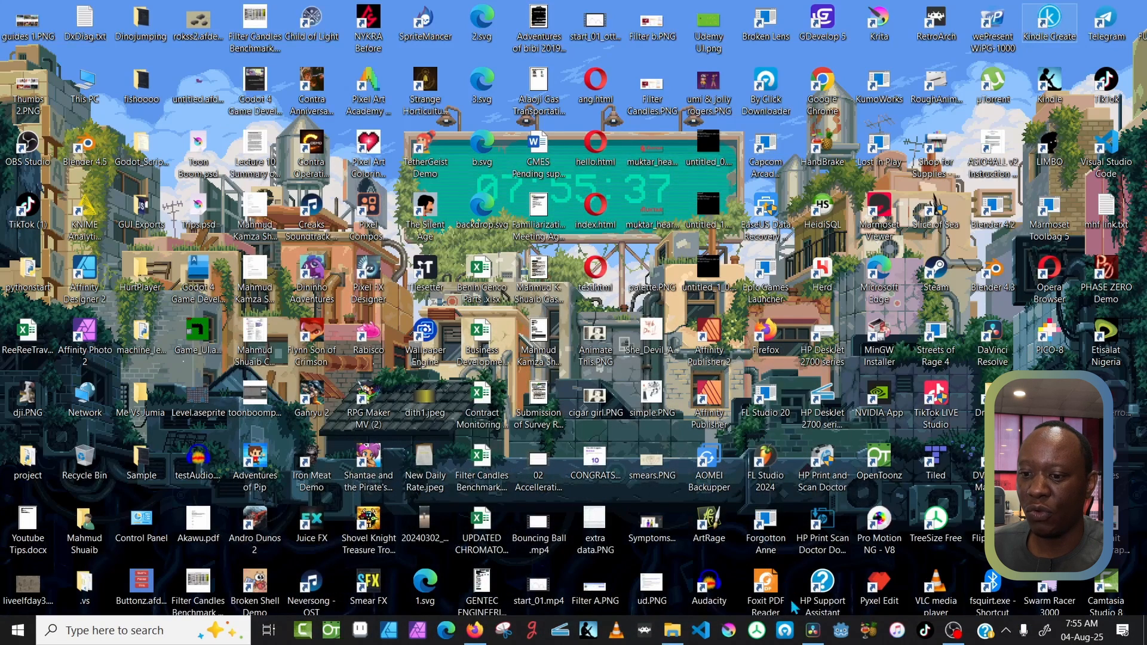
click(812, 630)
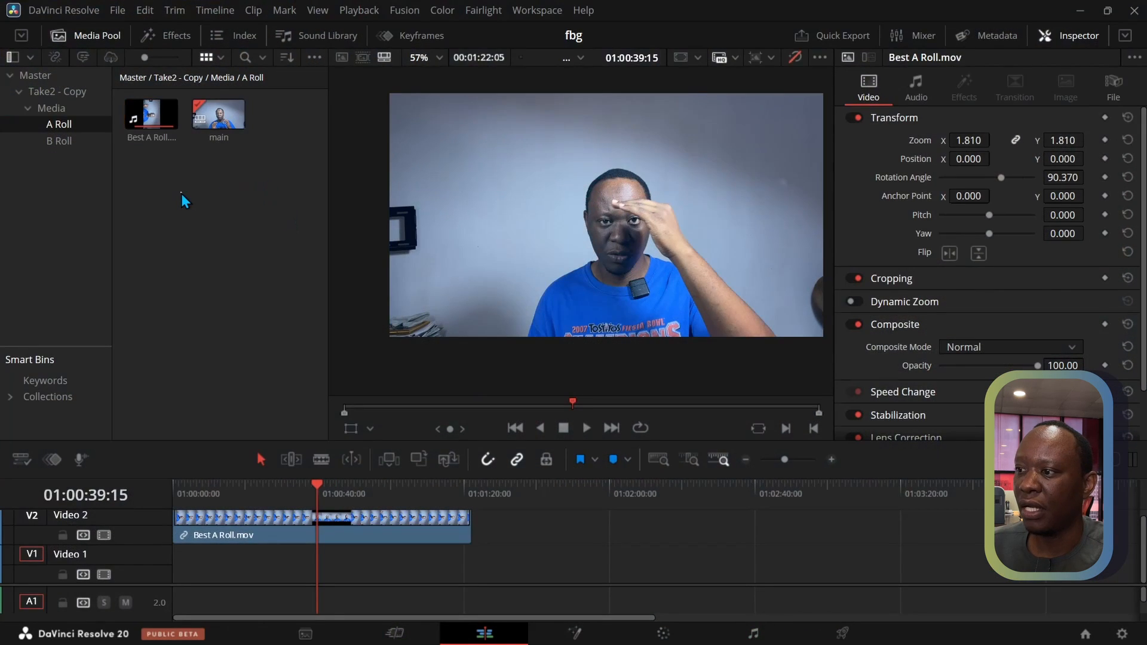
click(139, 164)
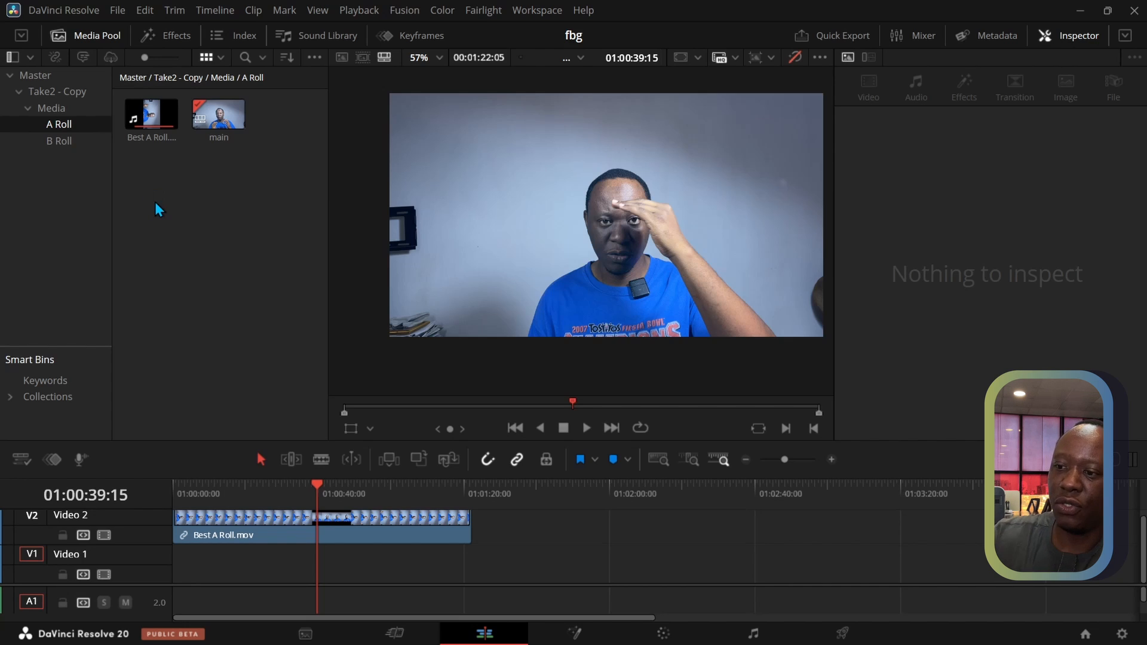
key(ctrl+i)
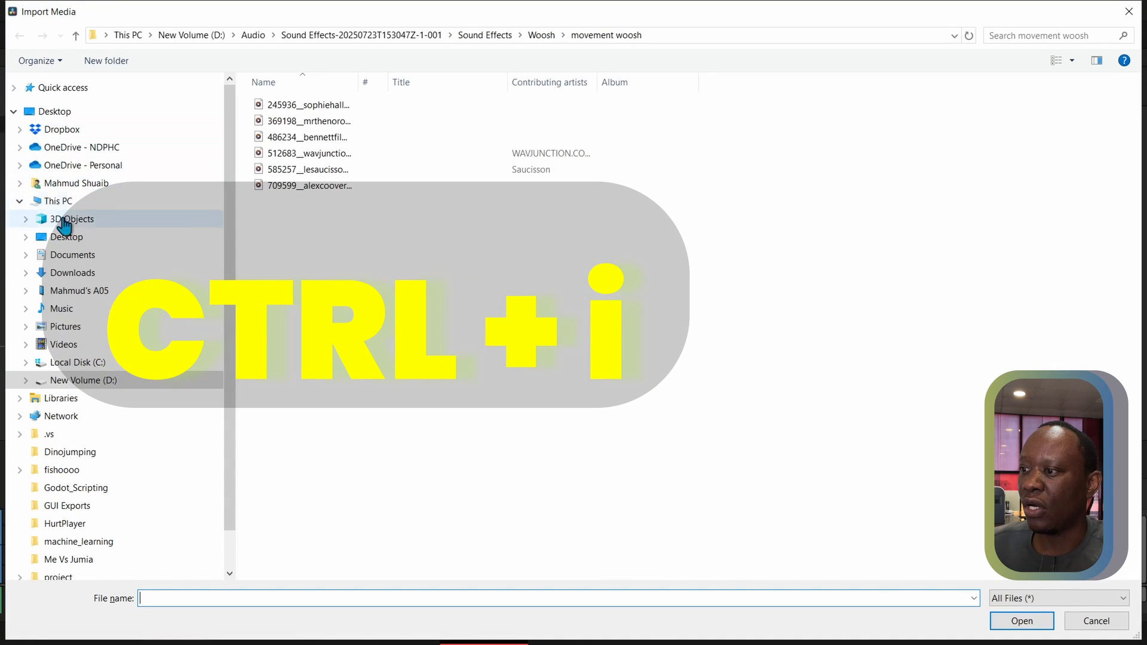
click(71, 275)
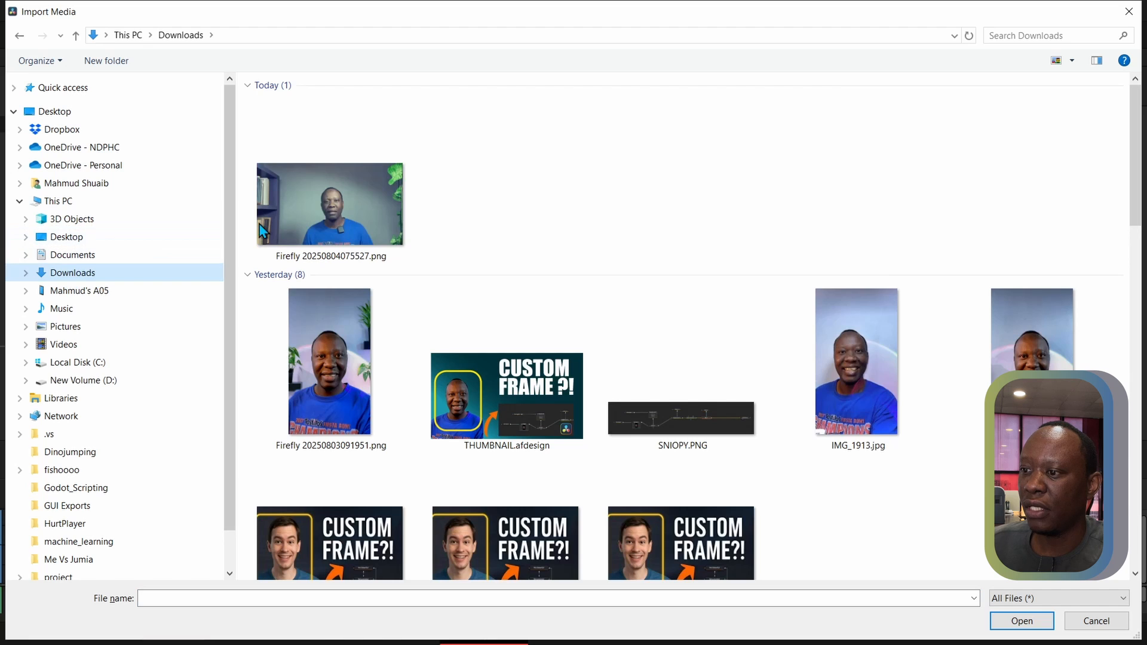
click(408, 228)
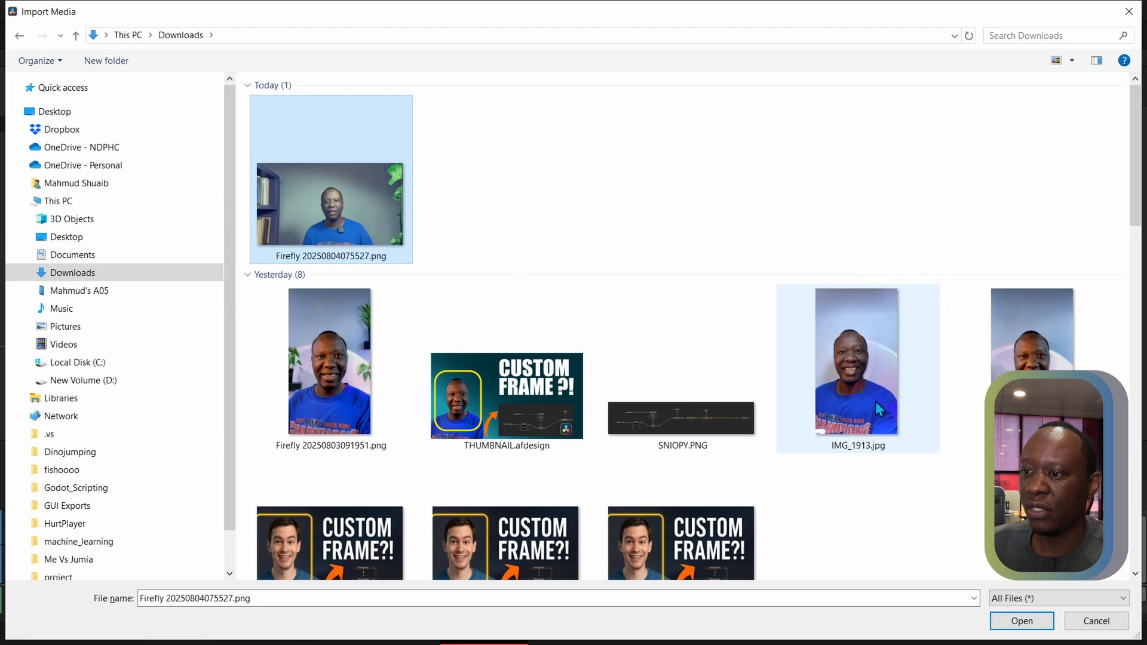
click(1020, 621)
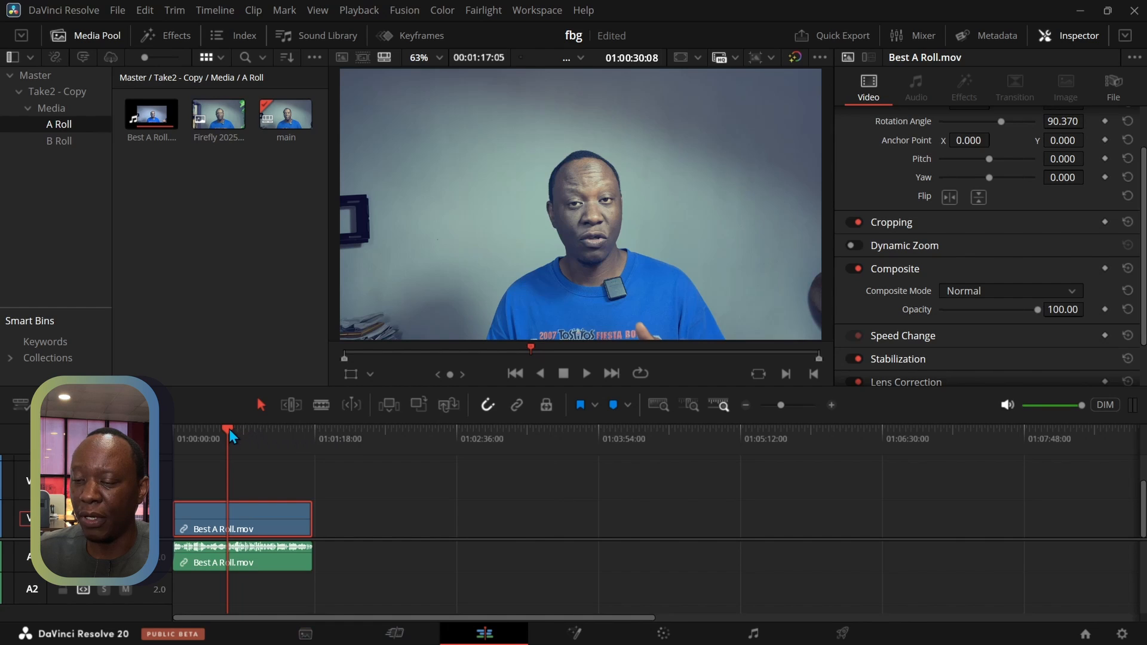
Place the imported Firefly image on the video track above Best A Roll.mov, at the start of the timeline
drag(230, 431, 244, 429)
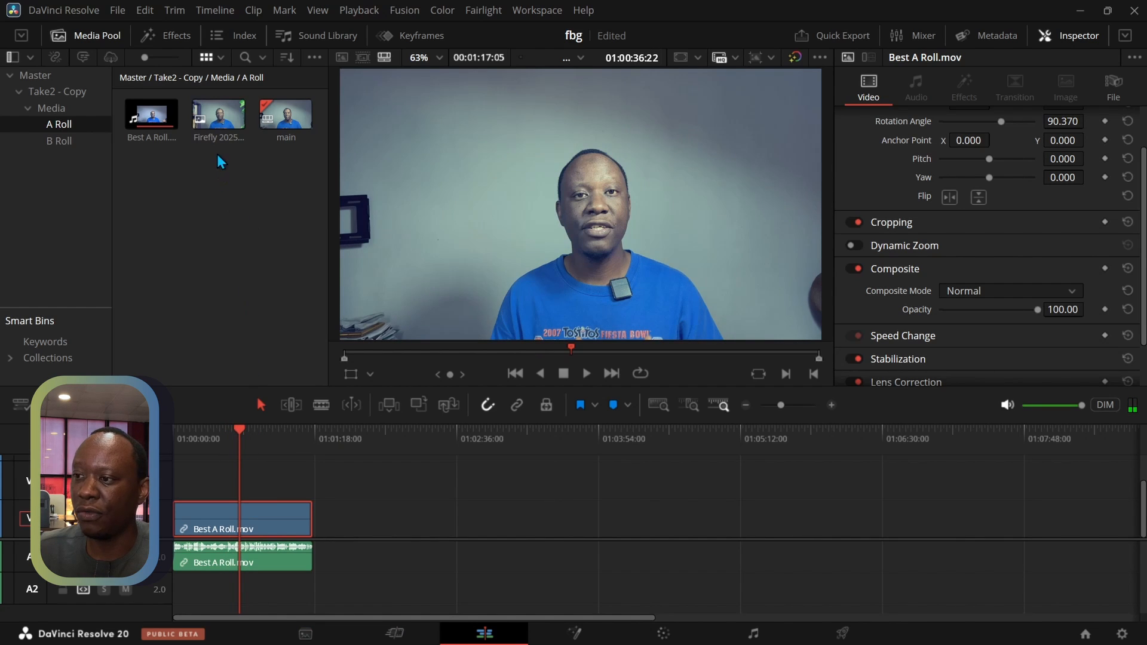
drag(219, 119, 178, 479)
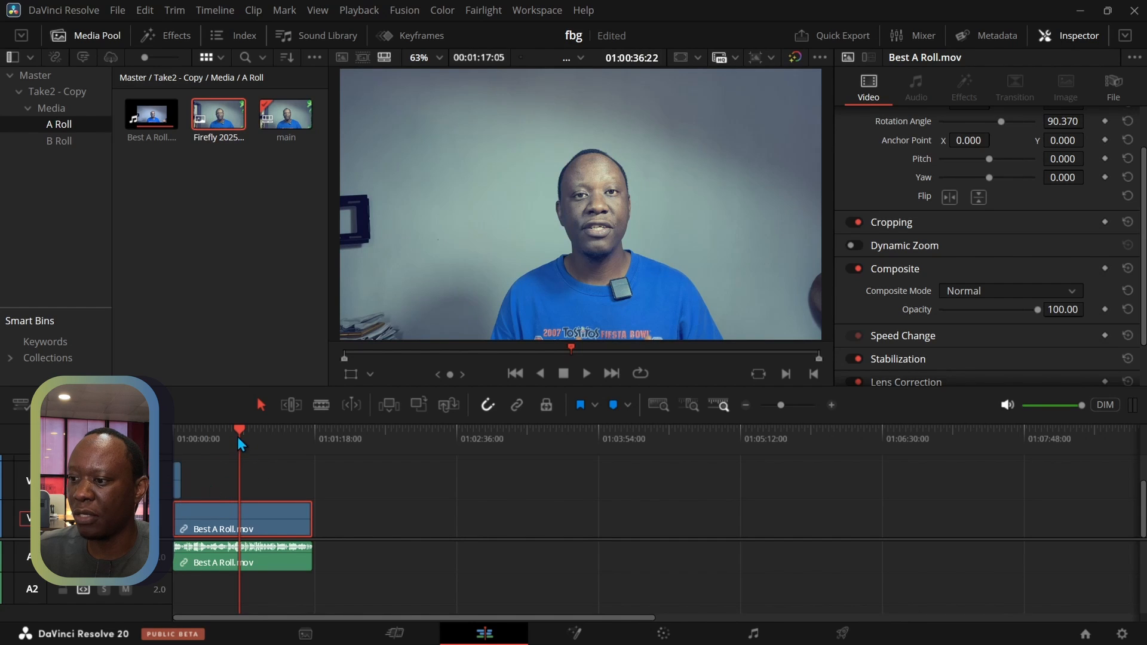
drag(238, 436, 183, 438)
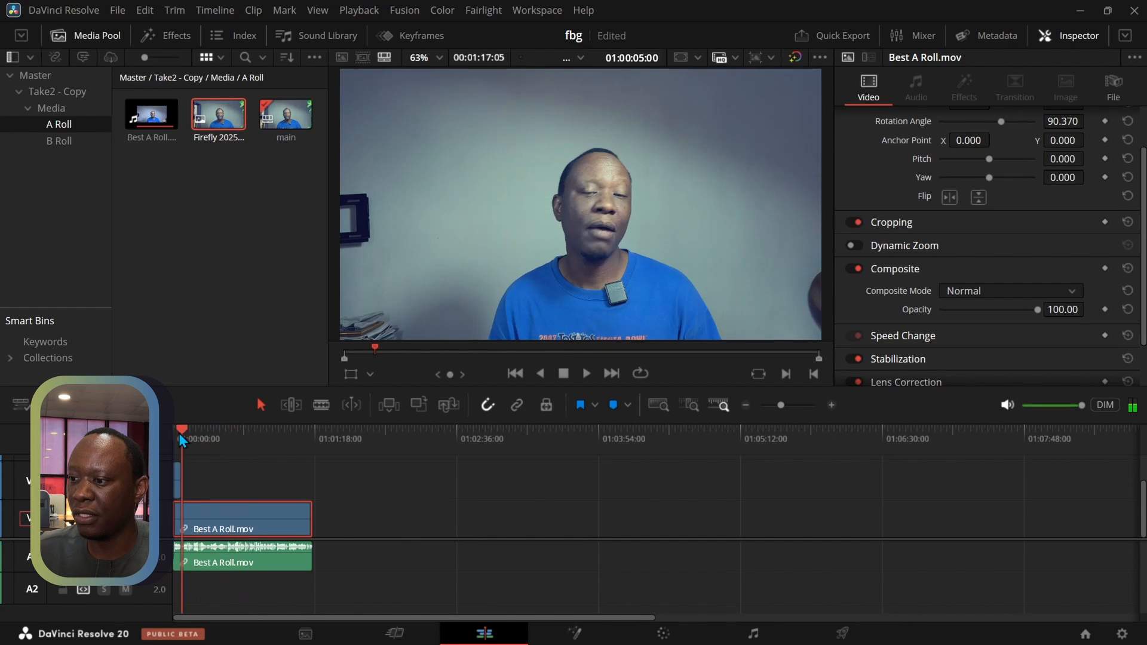
Extend the Firefly image clip's end to about 29 seconds on the timeline, over the A-roll
click(178, 481)
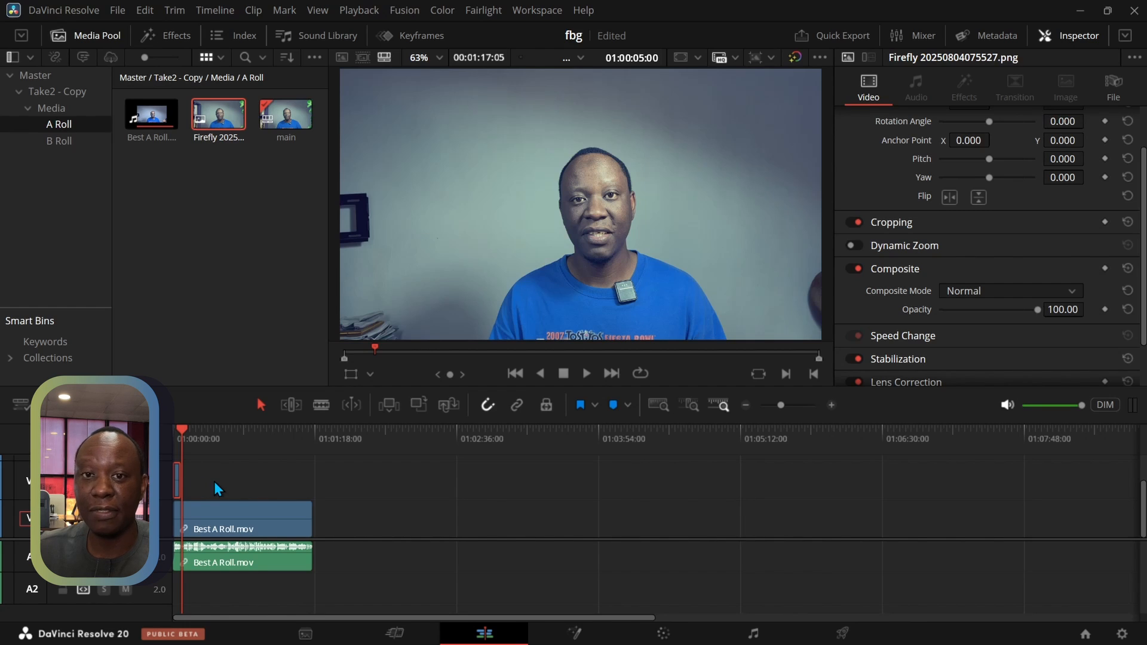
click(831, 406)
click(832, 406)
click(832, 405)
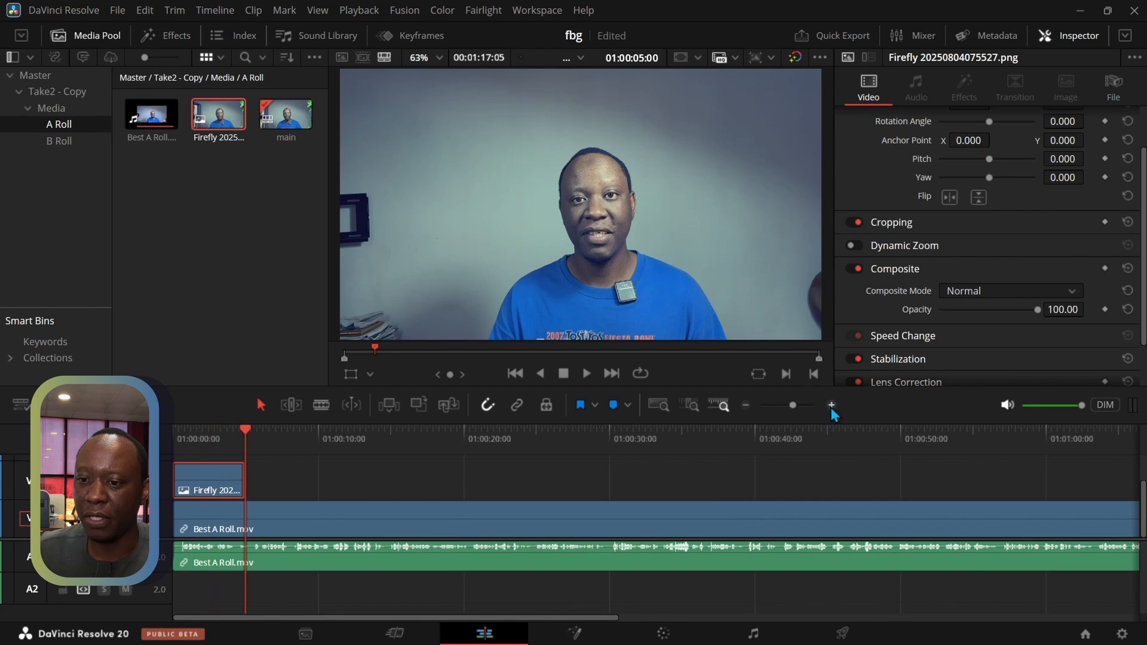
click(831, 406)
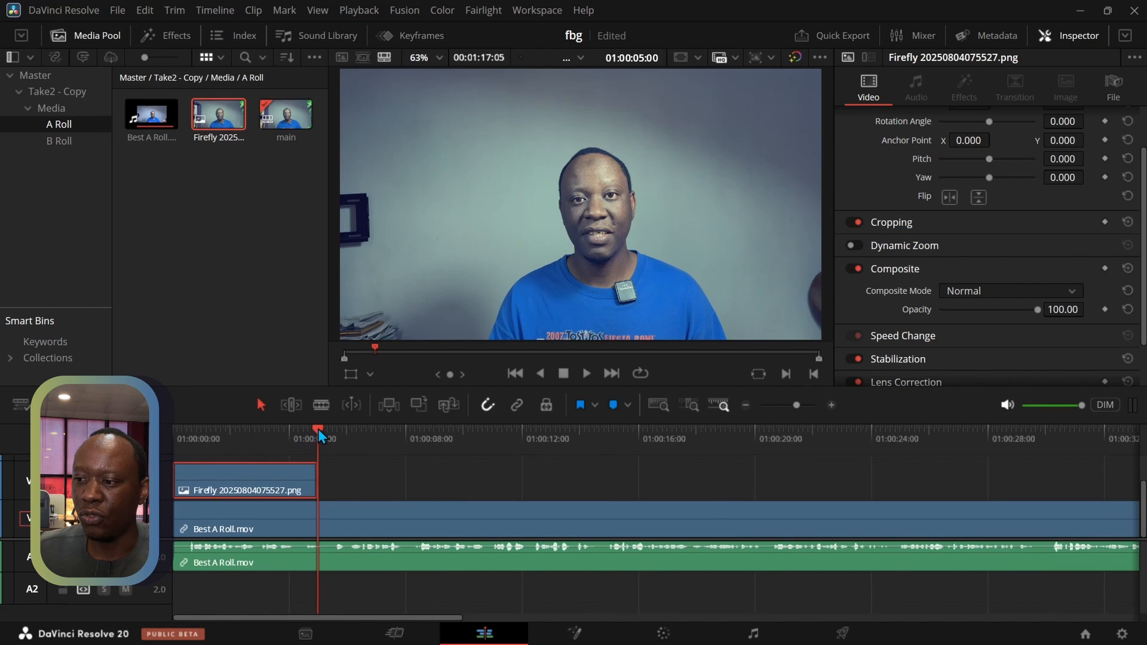
drag(318, 433, 174, 439)
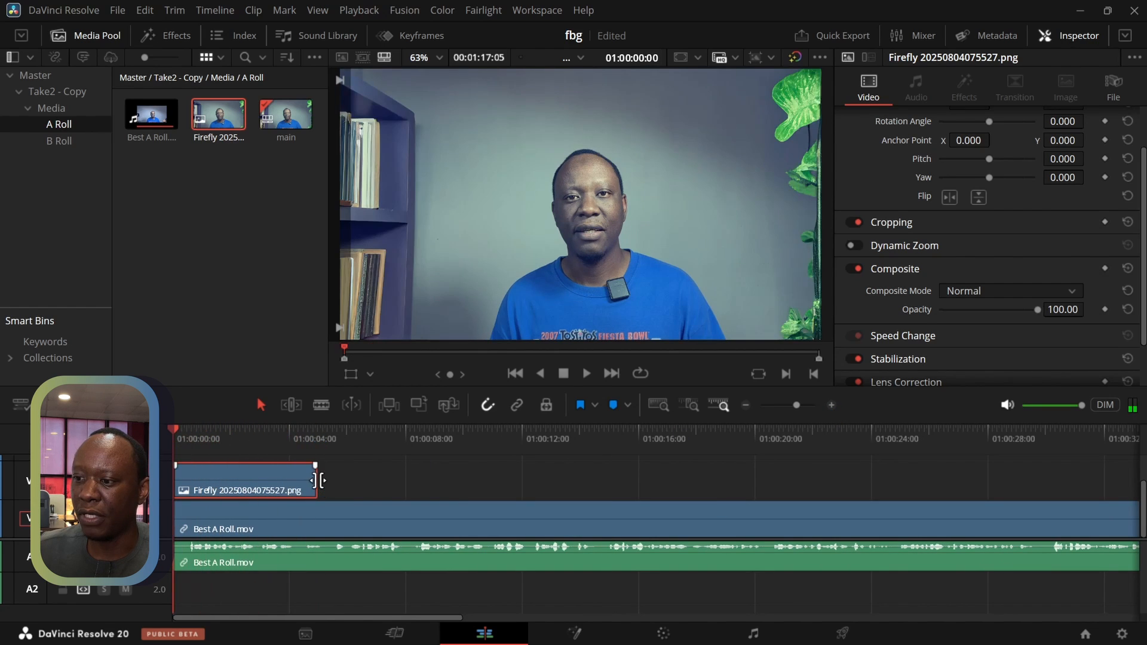
drag(316, 474, 1008, 475)
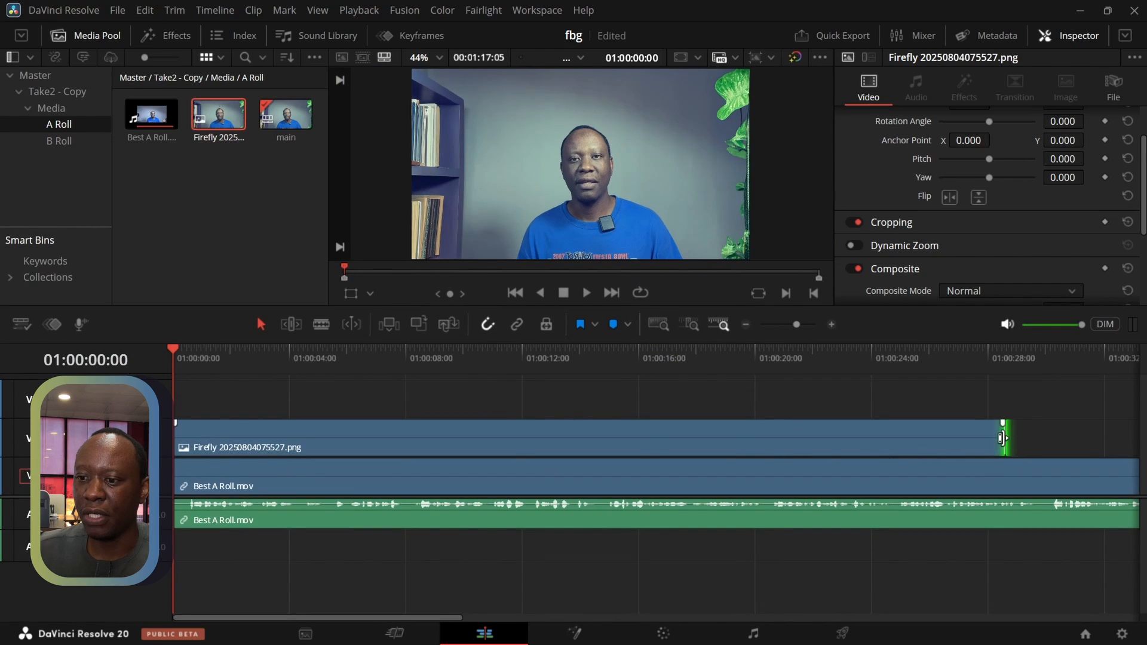
Shorten the Firefly image clip to about 2 seconds and play the timeline's opening past its end
drag(1004, 438, 235, 438)
click(586, 293)
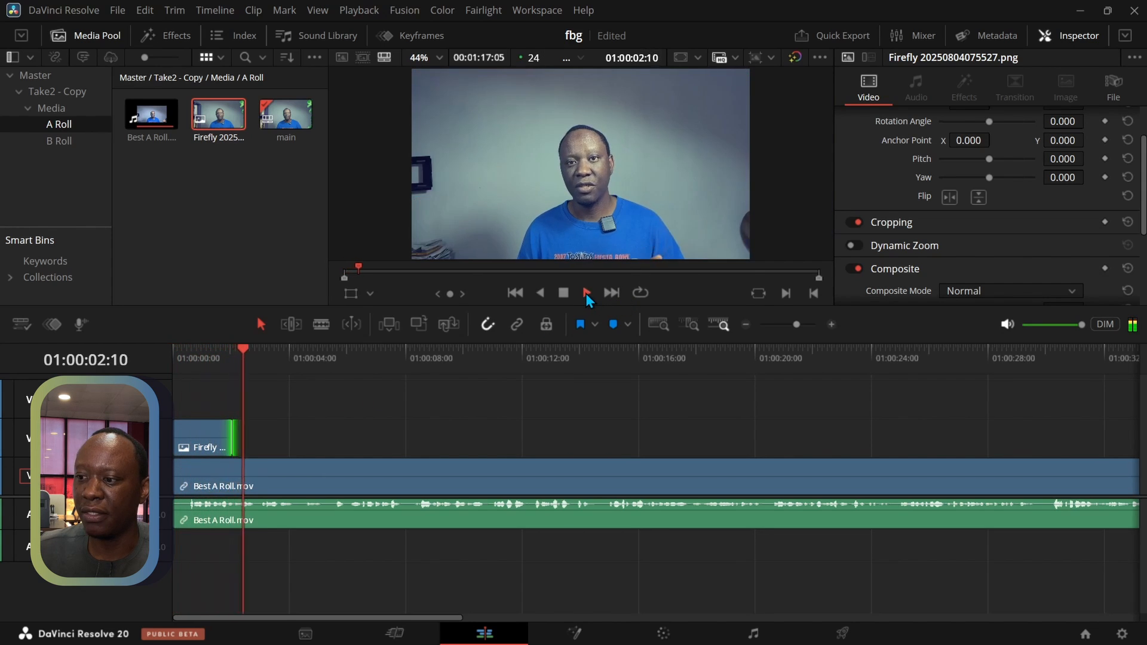
click(565, 294)
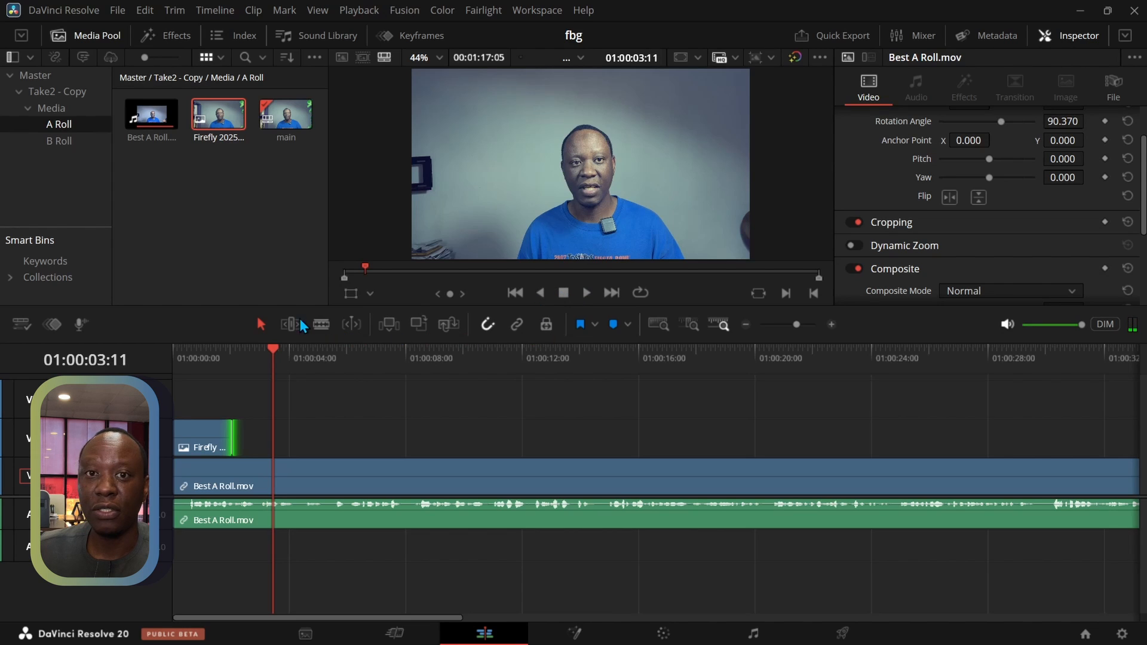
key(Home)
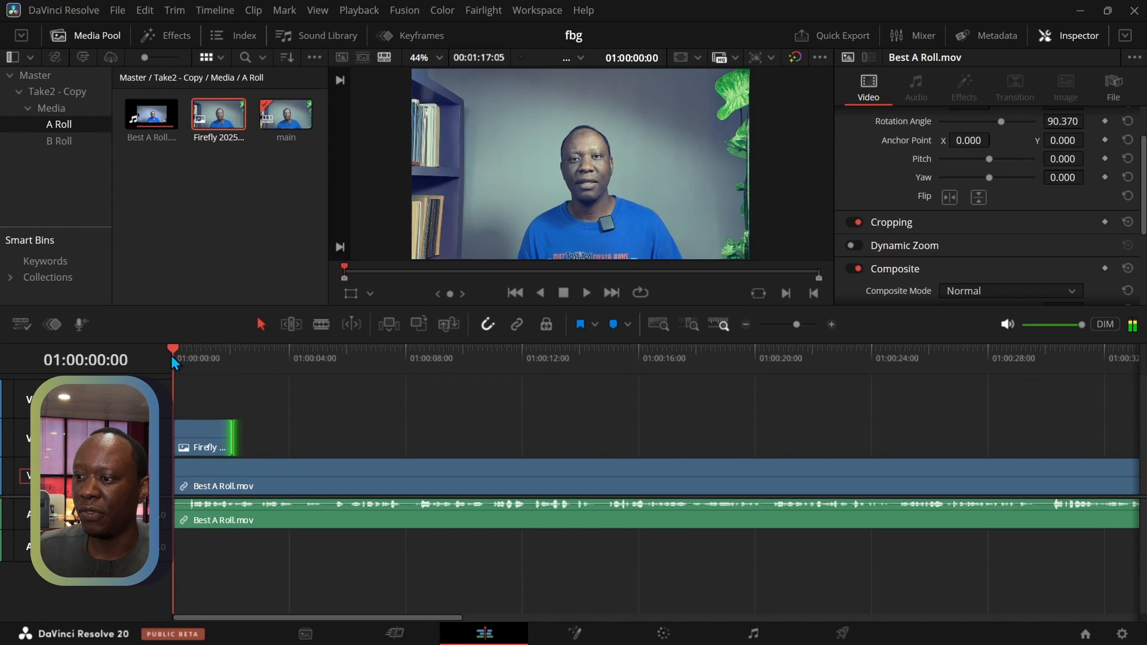
Try starting the Firefly clip at about 01:00:01:17 and play the timeline from the beginning across the cut
click(208, 438)
drag(208, 438, 256, 439)
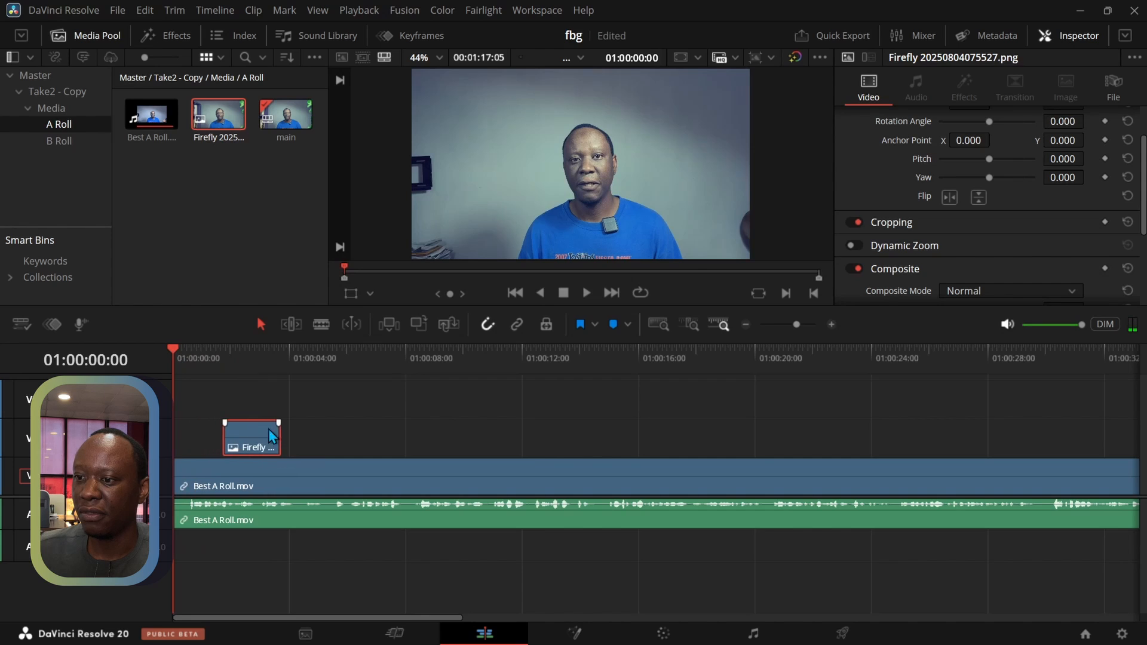
click(587, 294)
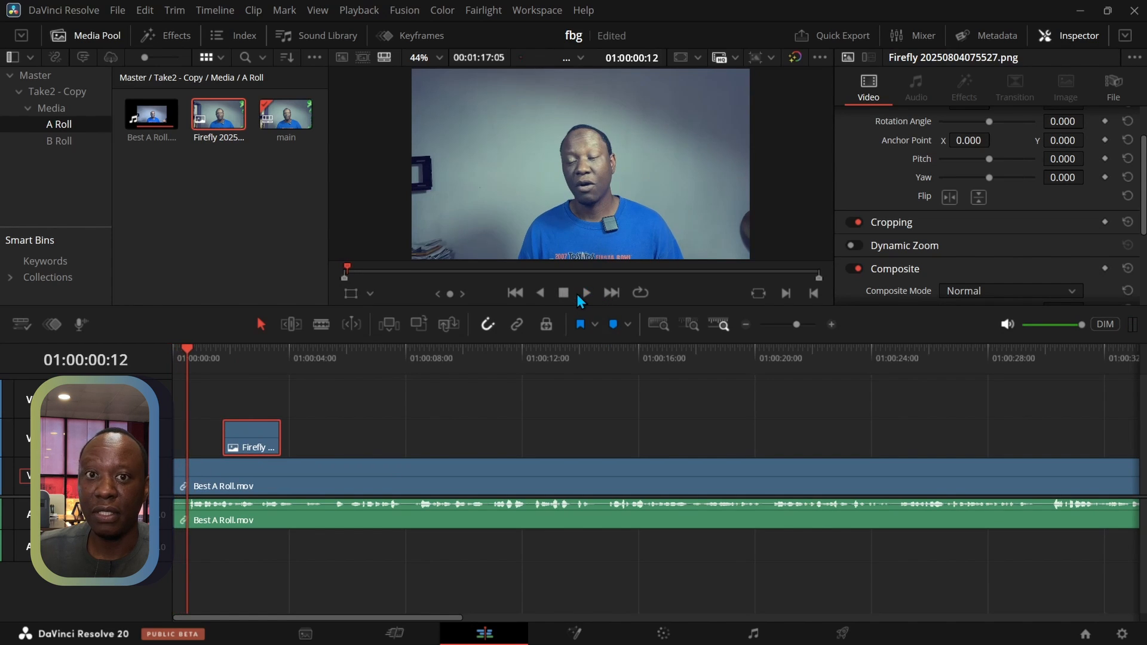
click(586, 293)
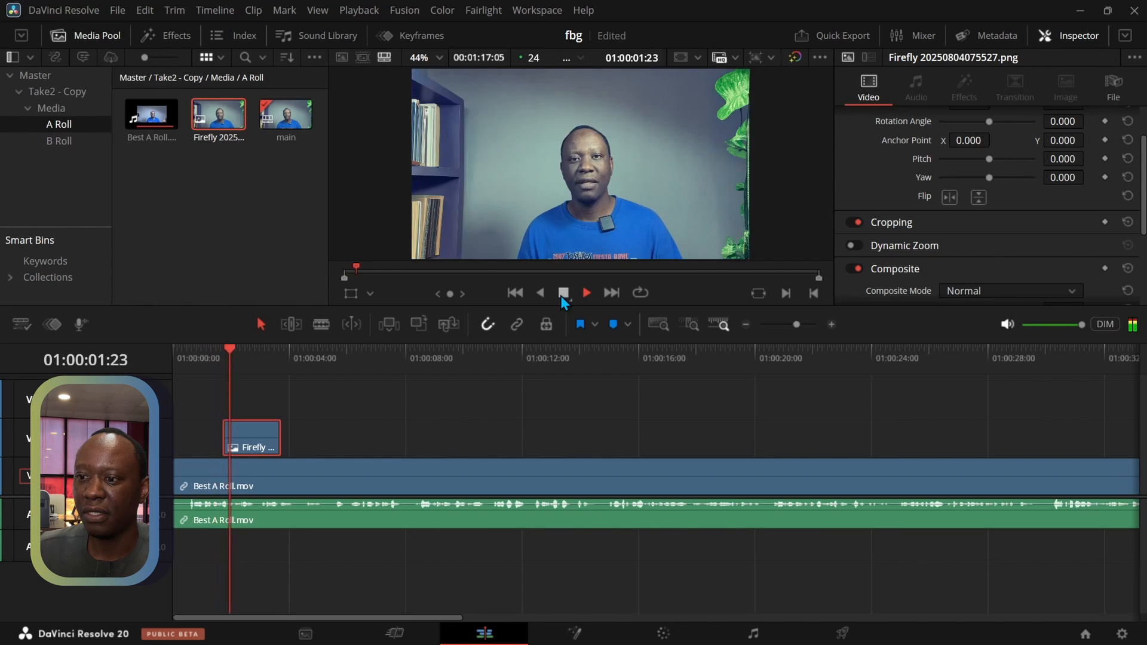
click(563, 293)
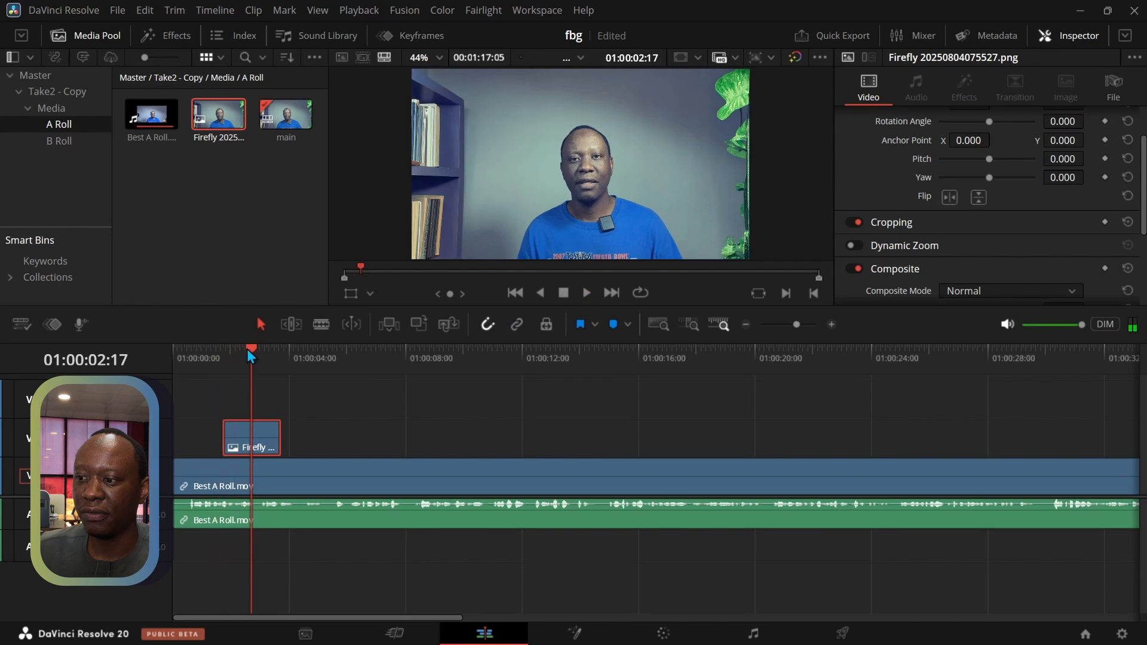
Move the Firefly clip's start to 01:00:02:13 and check the cut against an enlarged Best A Roll.mov audio waveform
key(shift+Left)
drag(261, 450, 284, 450)
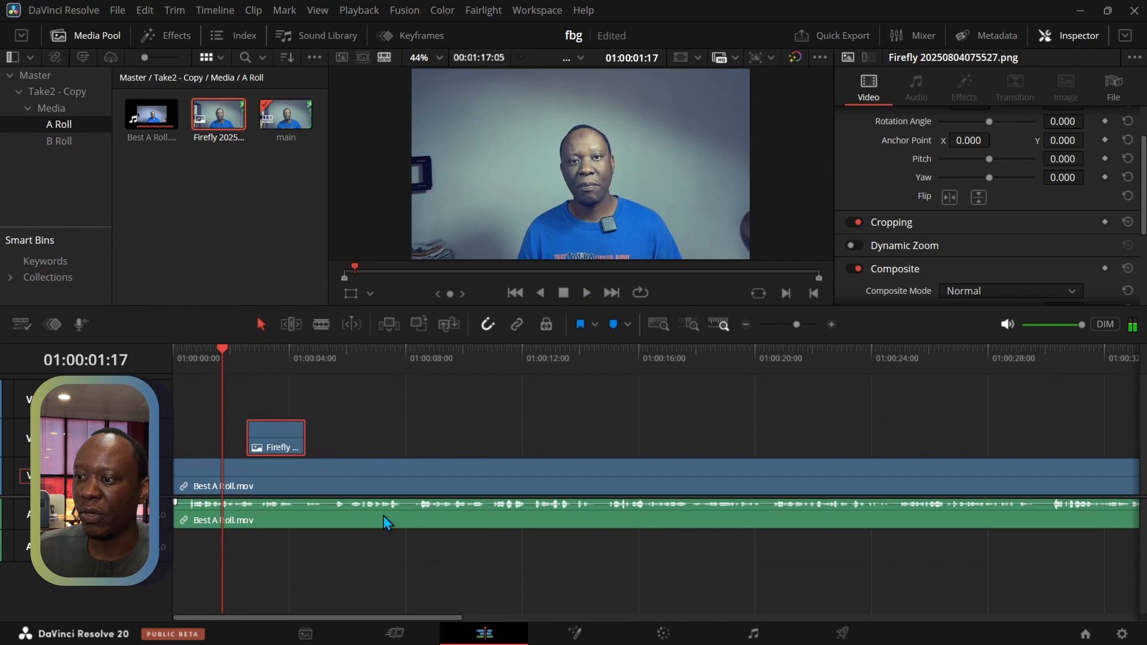
click(387, 525)
scroll(387, 524, up, 5)
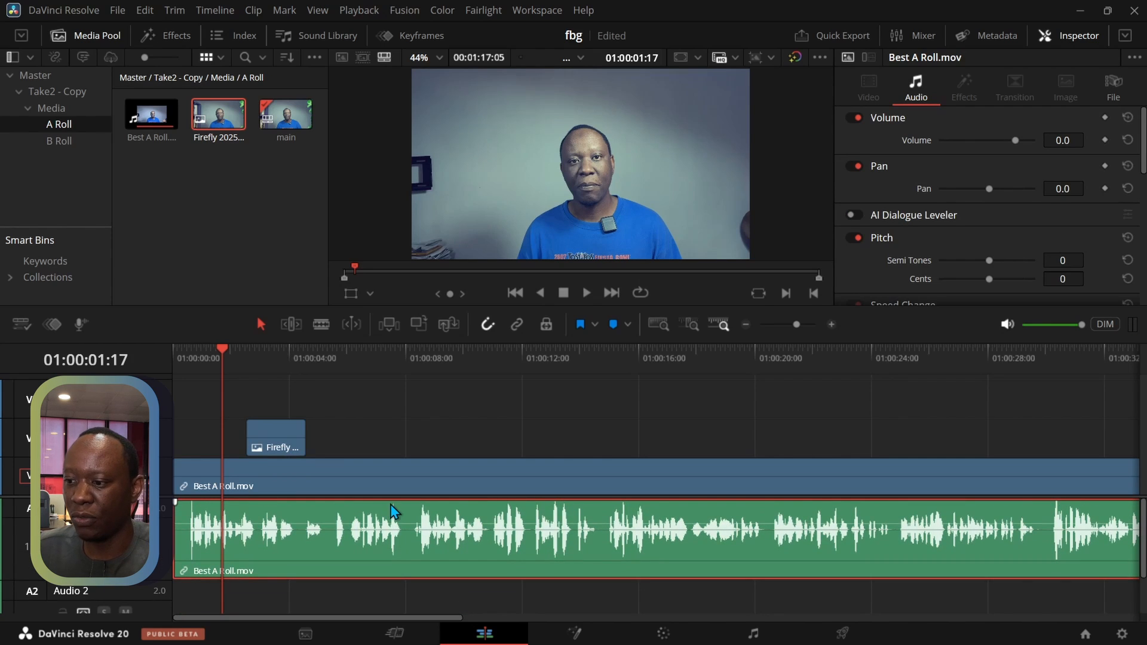
key(space)
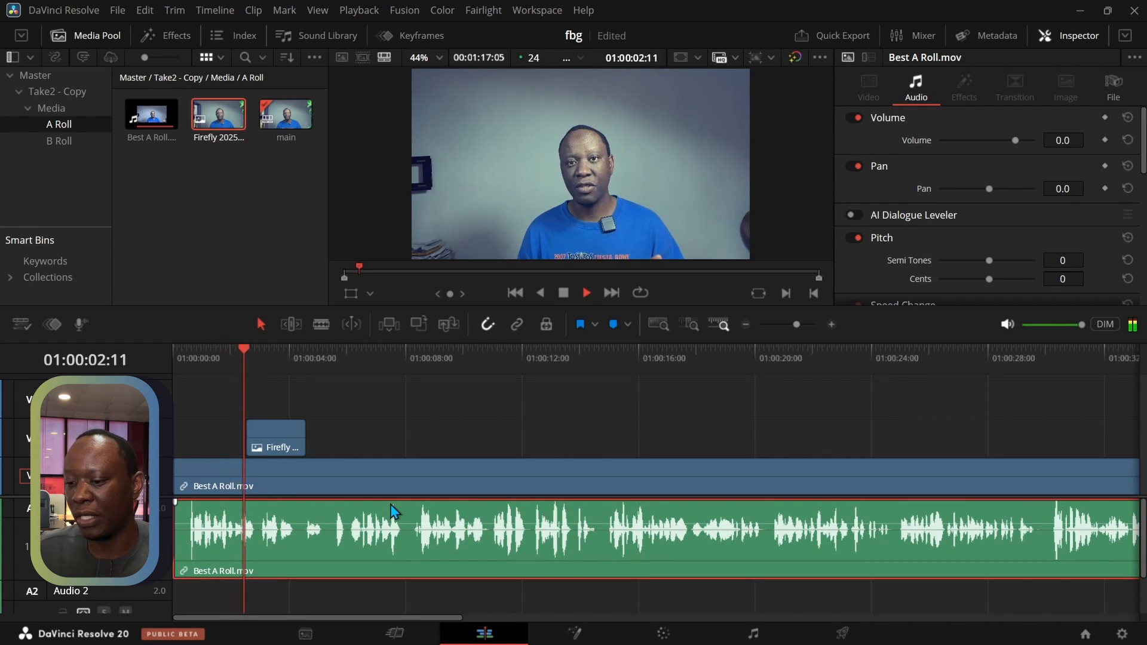
key(space)
drag(254, 359, 245, 356)
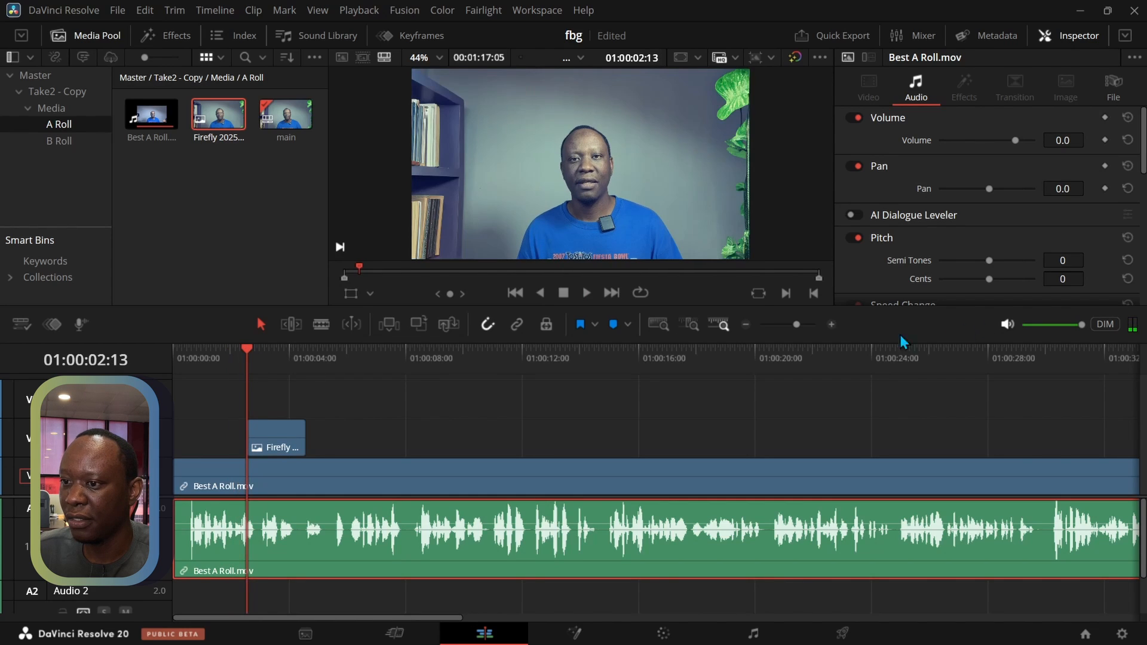
Shift the Firefly clip's start to 01:00:02:09 by the A-roll waveform and play across the cut
click(831, 324)
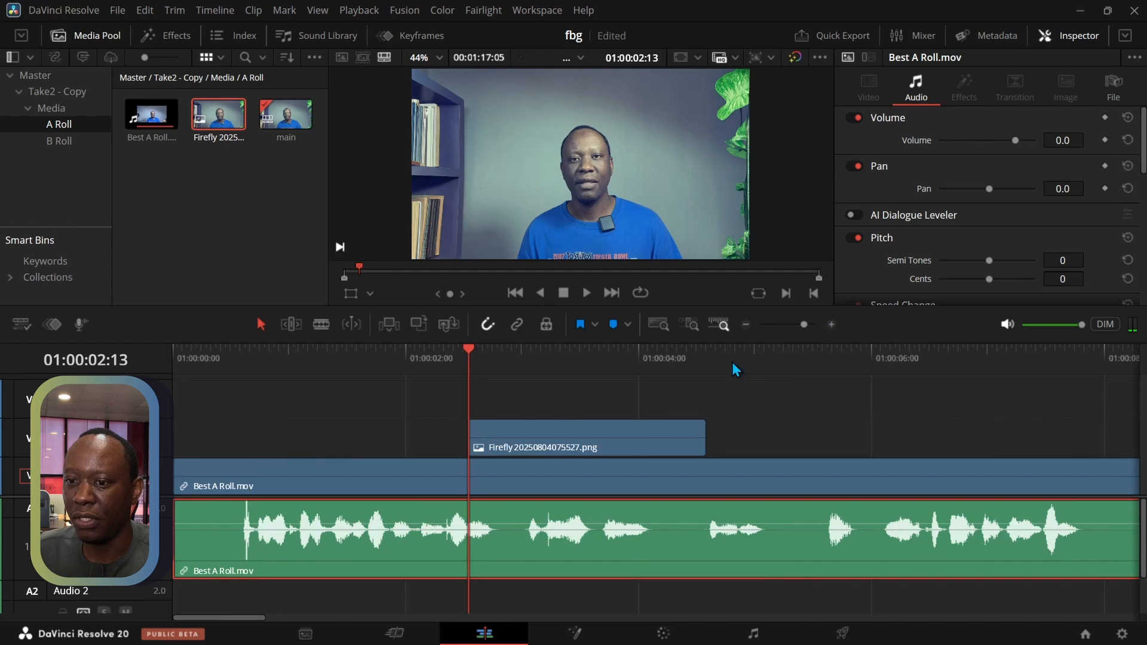
drag(475, 355, 374, 353)
key(space)
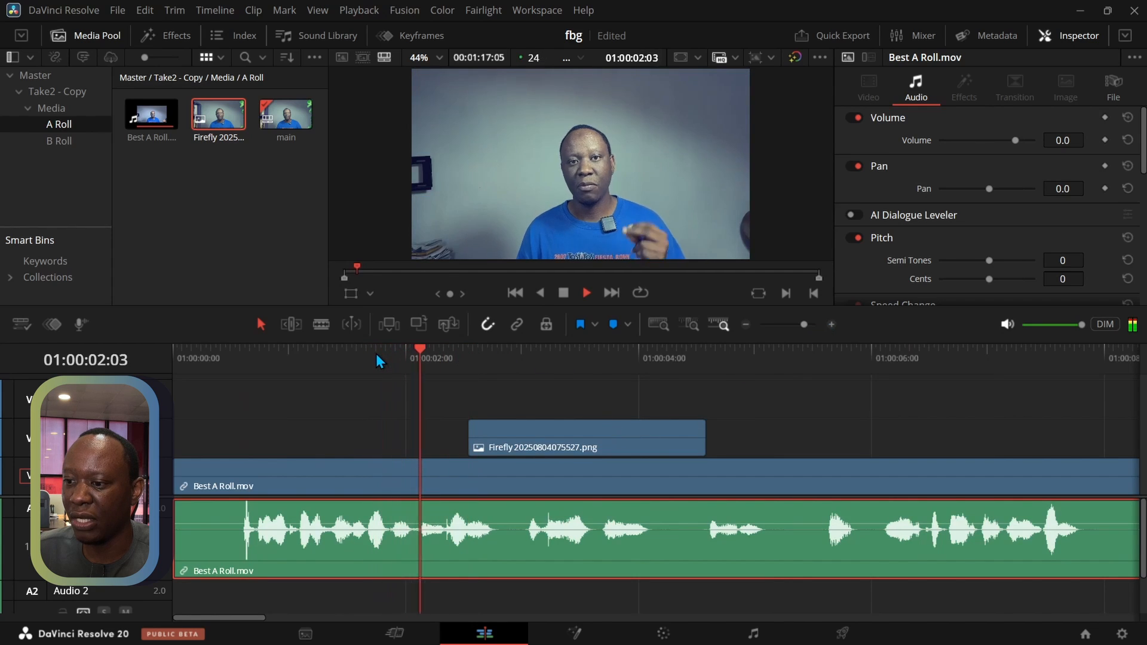
key(space)
drag(480, 351, 410, 353)
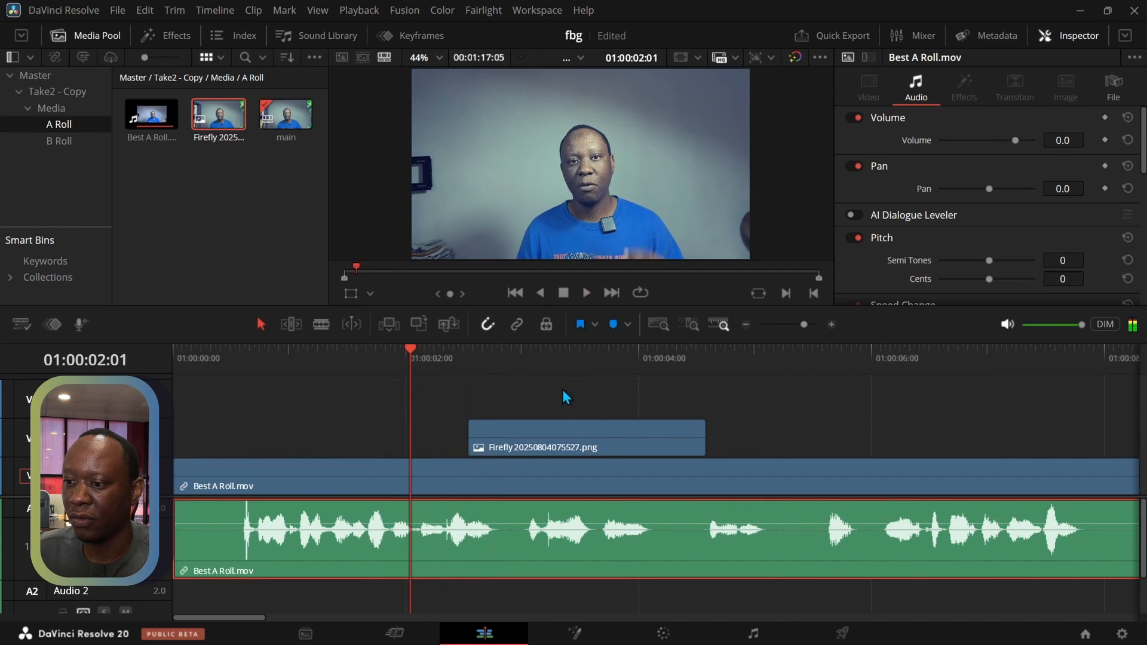
drag(552, 438, 534, 440)
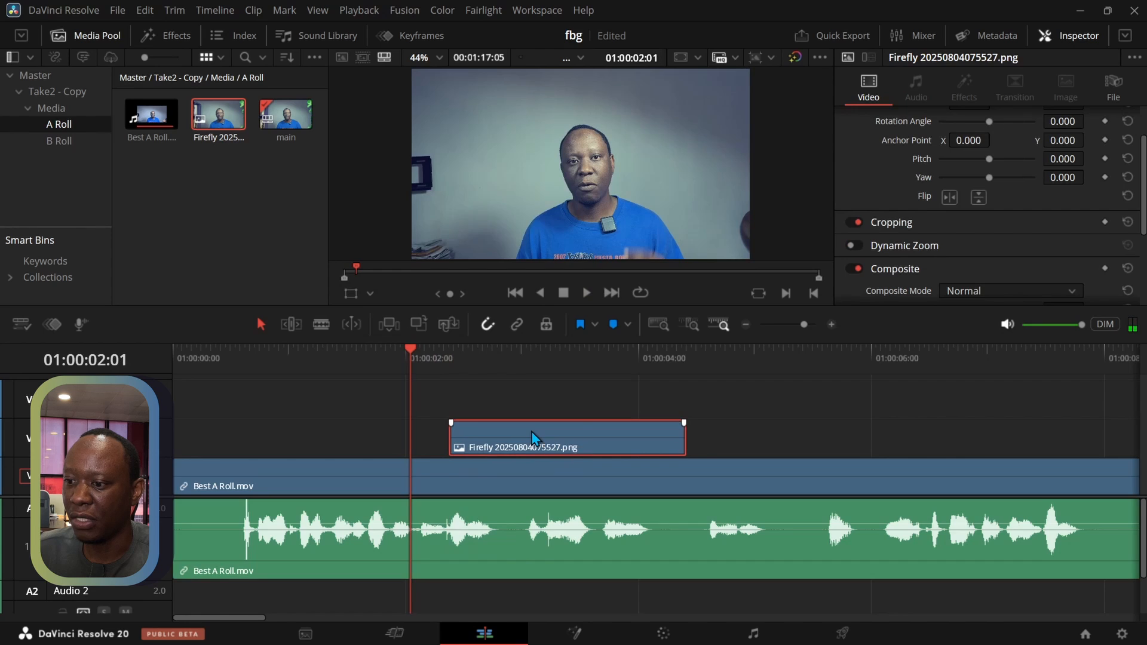
key(space)
key(space)
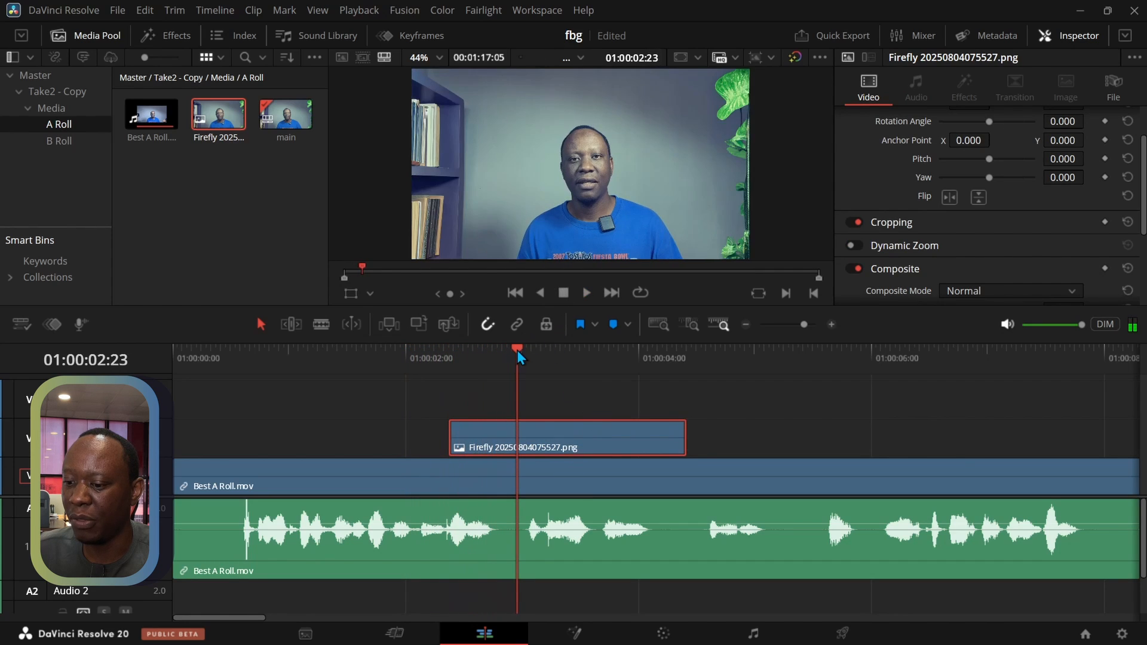
With the playhead at the Firefly clip's start, 01:00:02:09, select the Best A Roll.mov video clip and enlarge the viewer
key(Left)
drag(502, 357, 450, 358)
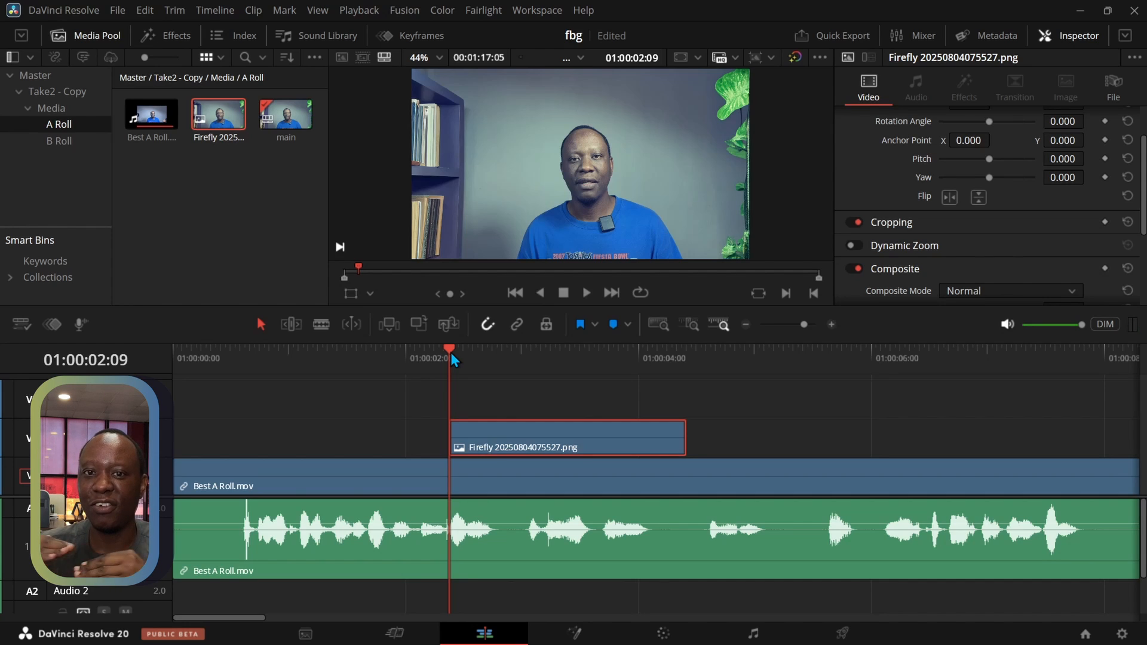
click(475, 477)
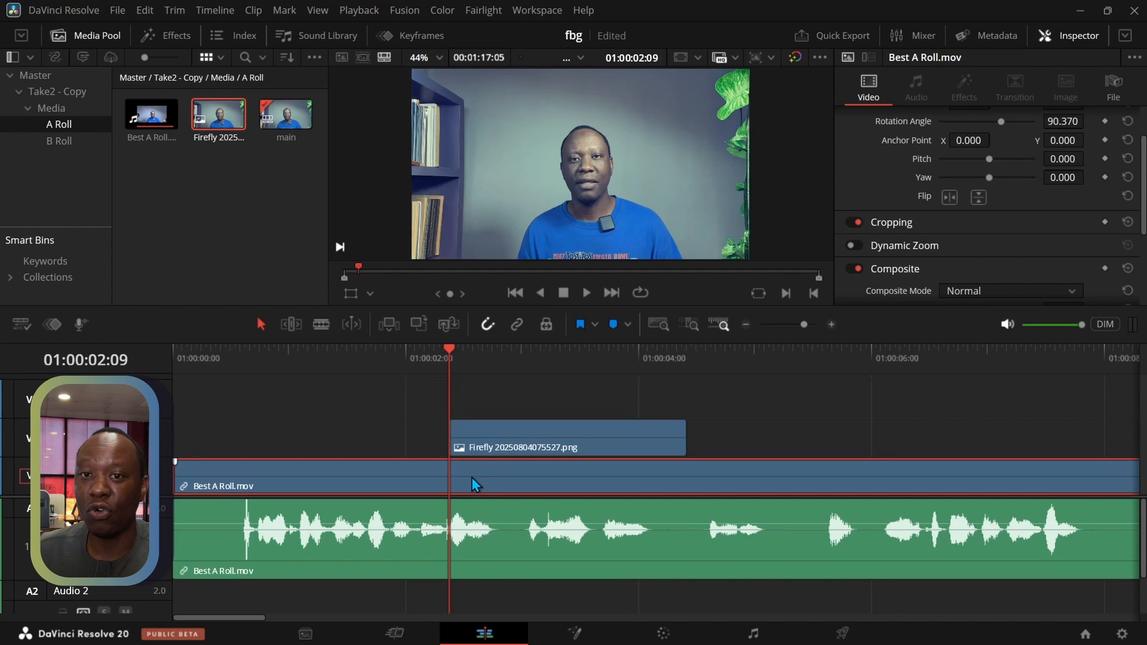
drag(905, 306, 903, 387)
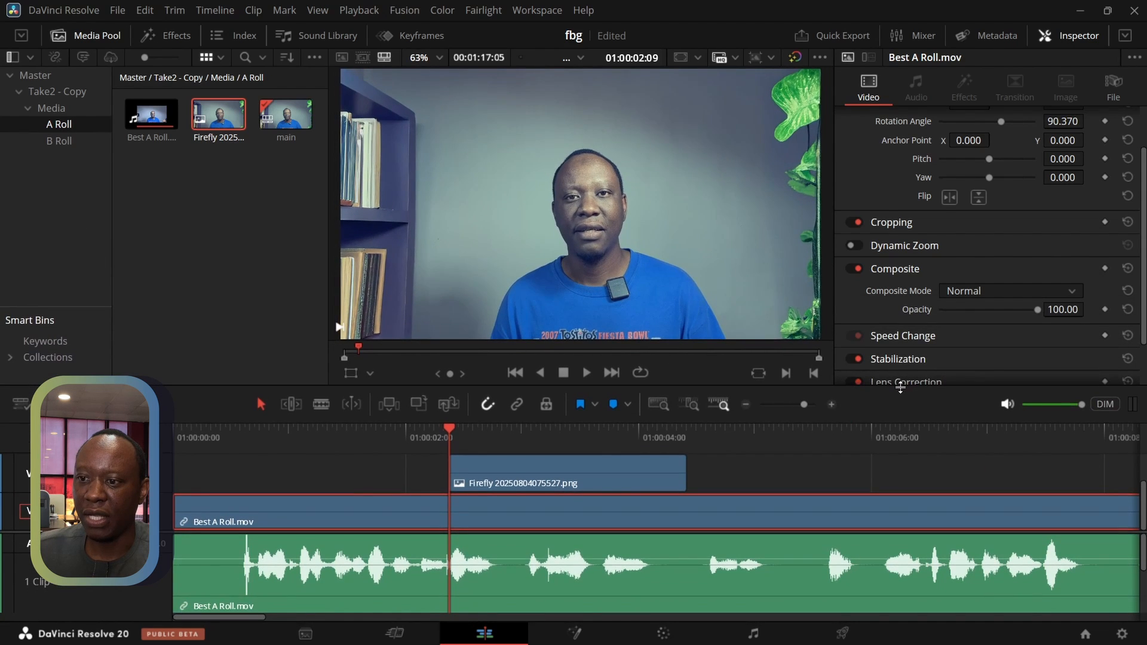
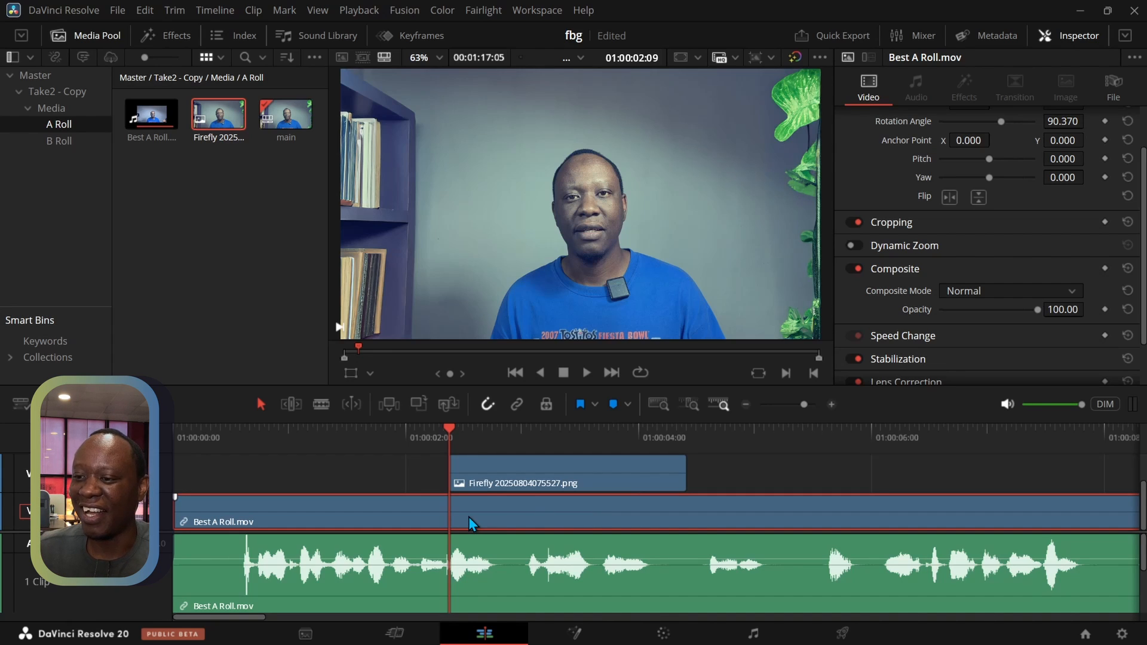
Split the Best A Roll.mov video clip at 01:00:02:09 and add a timeline marker named "cut 1" there
key(ctrl+b)
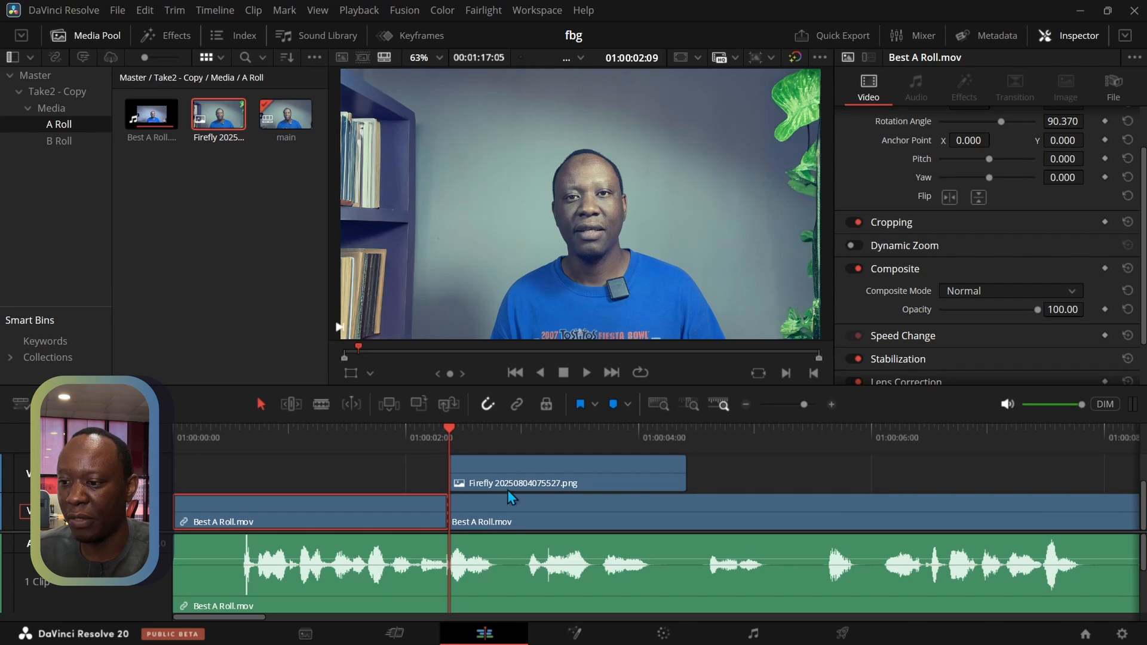
click(619, 408)
double_click(451, 449)
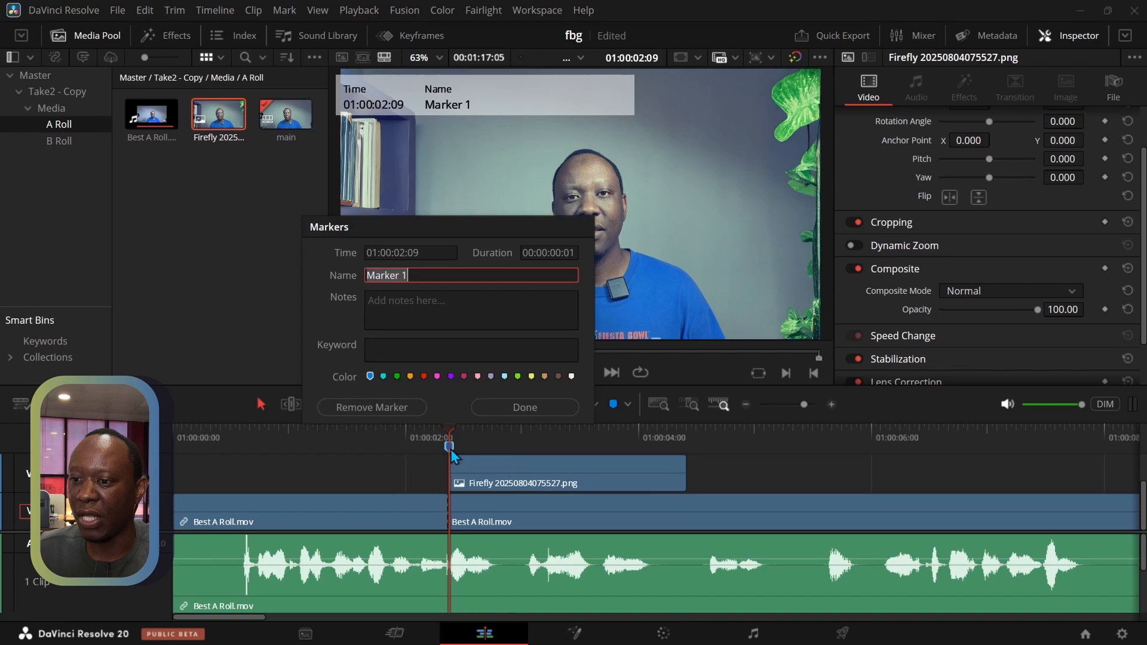
text(cut)
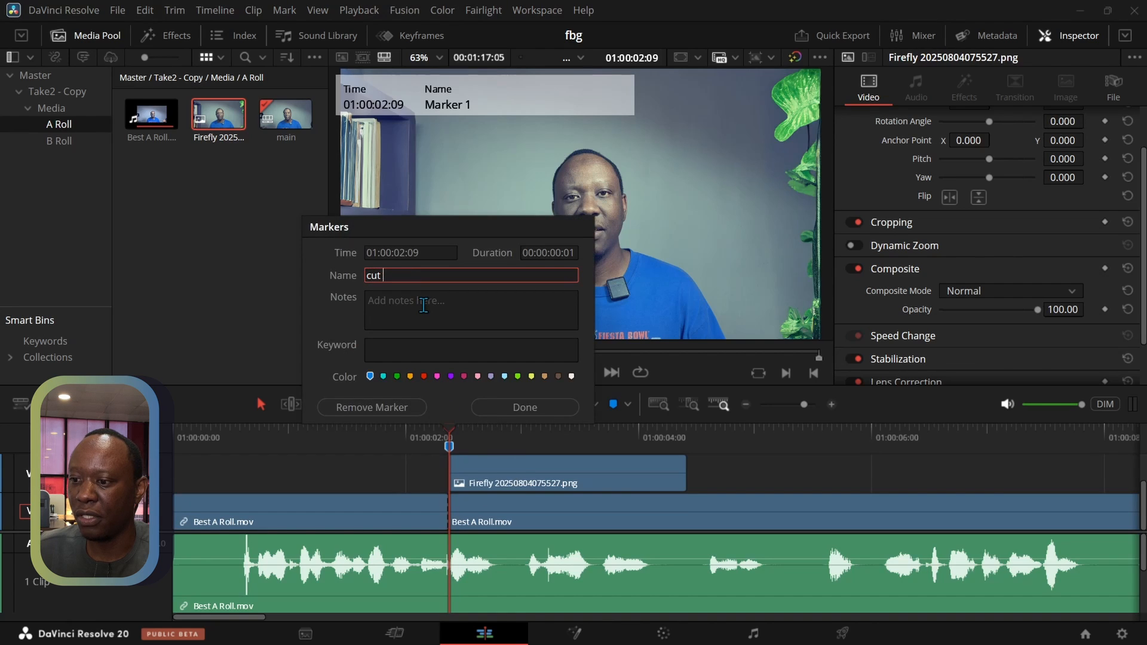
key(Return)
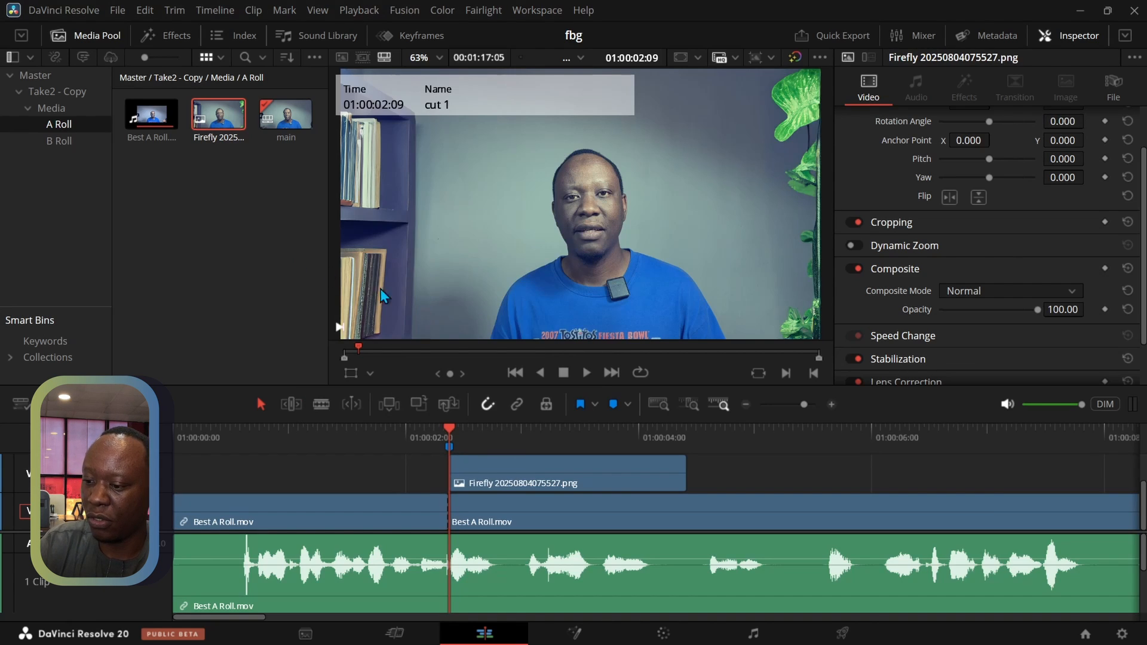
Colour the "cut 1" marker light green and give it the note "swapping here"
double_click(449, 449)
click(518, 376)
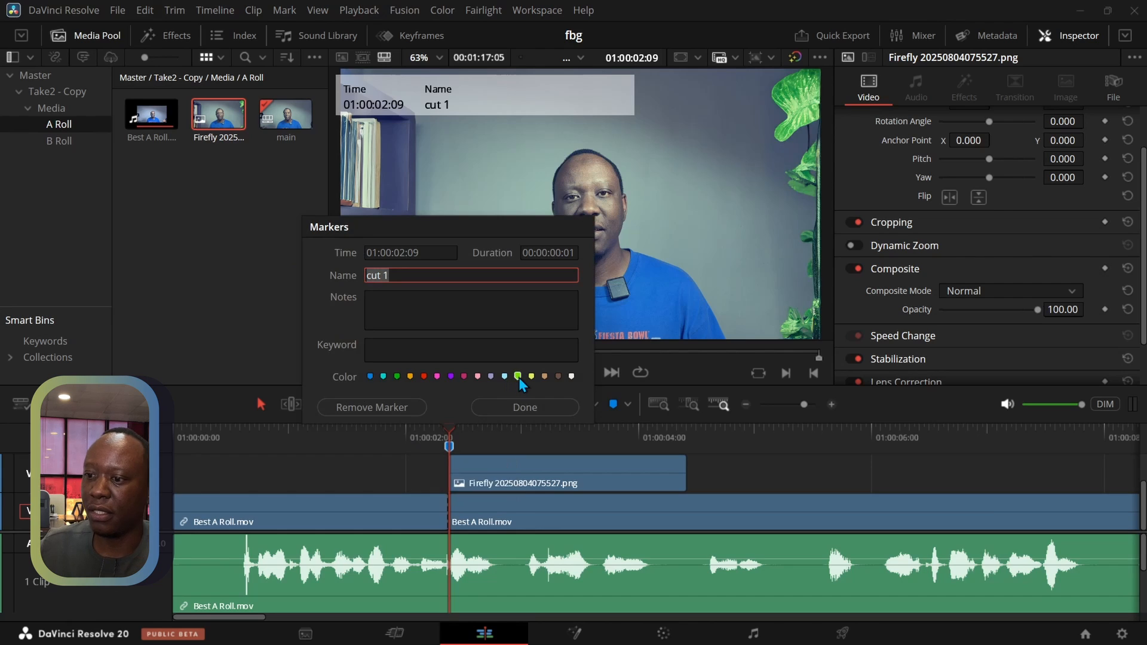
click(521, 407)
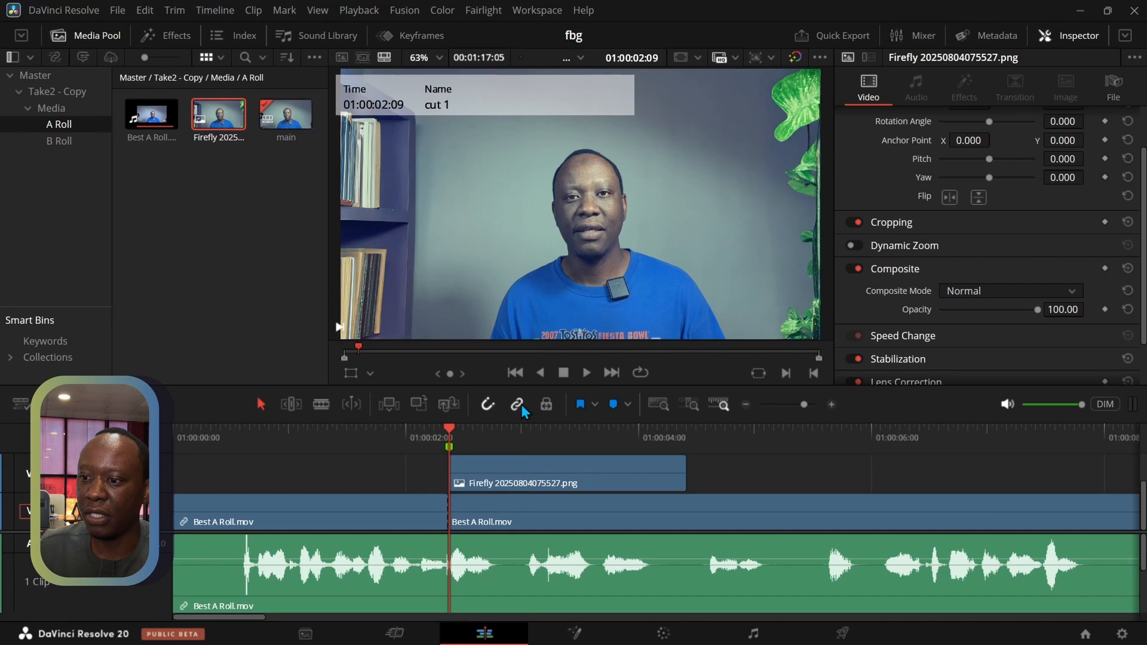
double_click(449, 447)
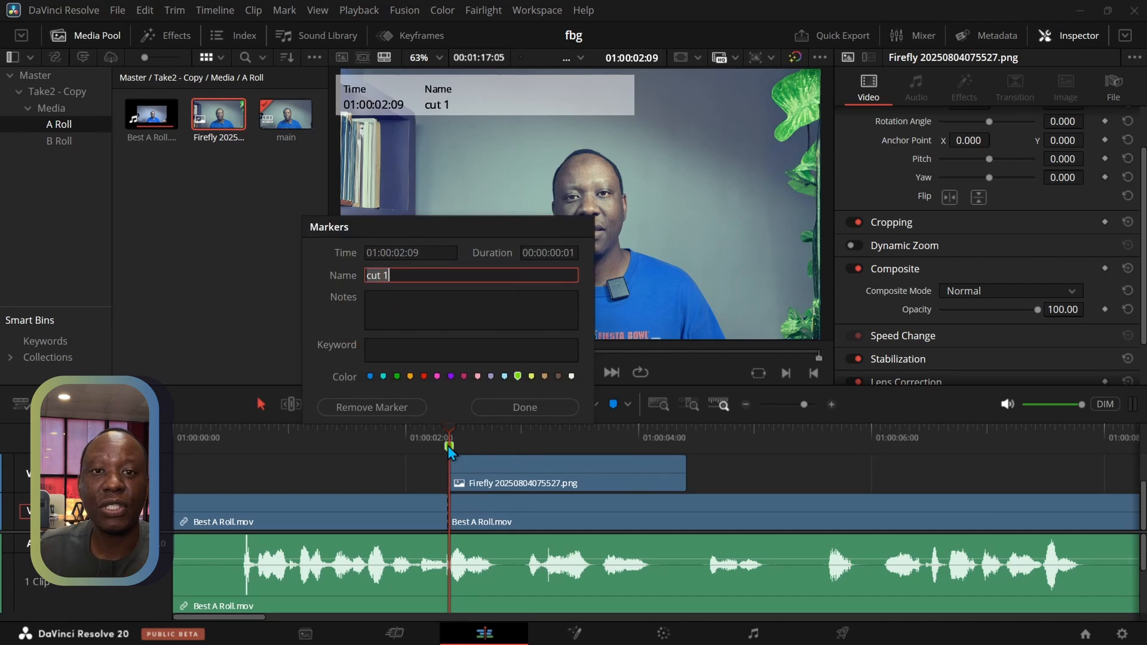
click(428, 317)
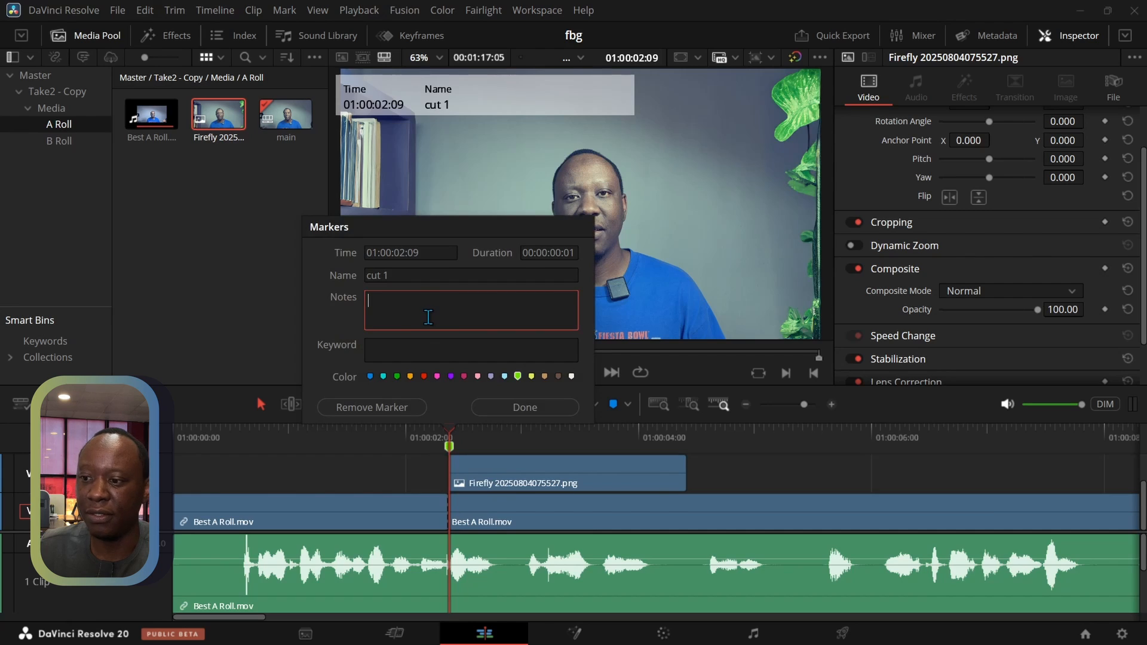
text(swa)
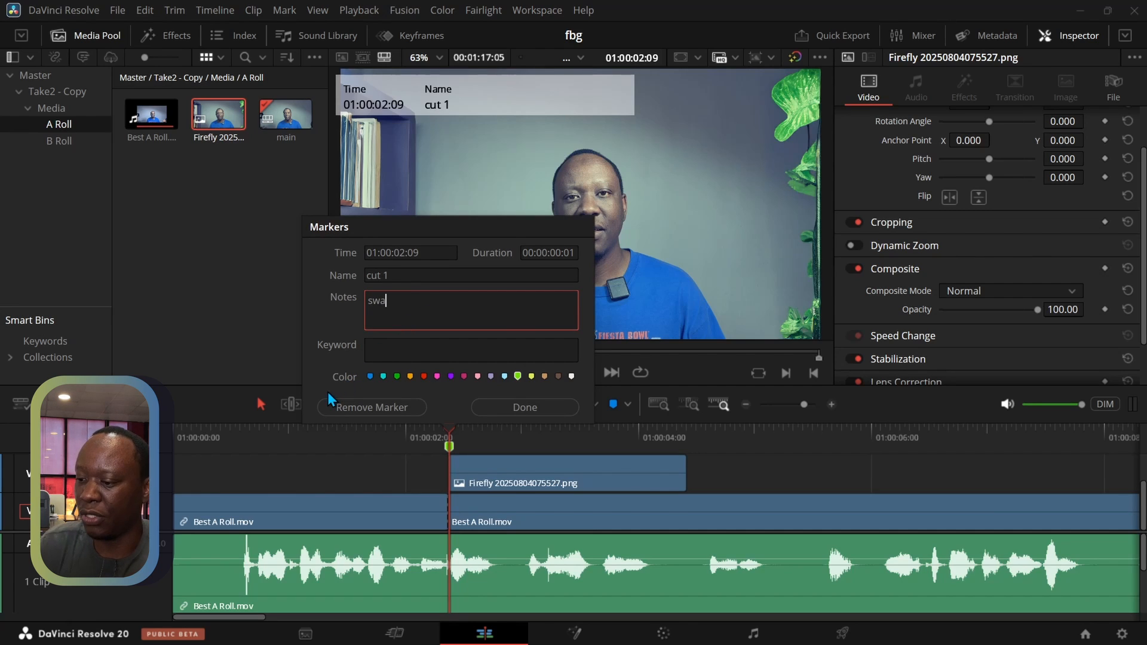
text(pping he)
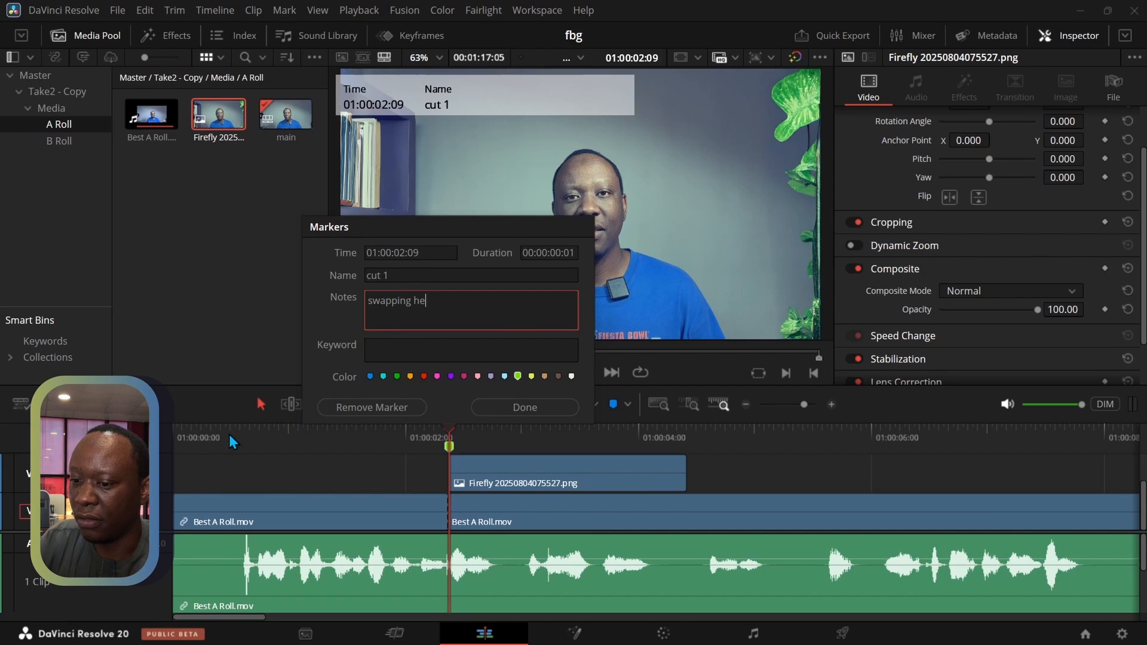
text(re)
key(Return)
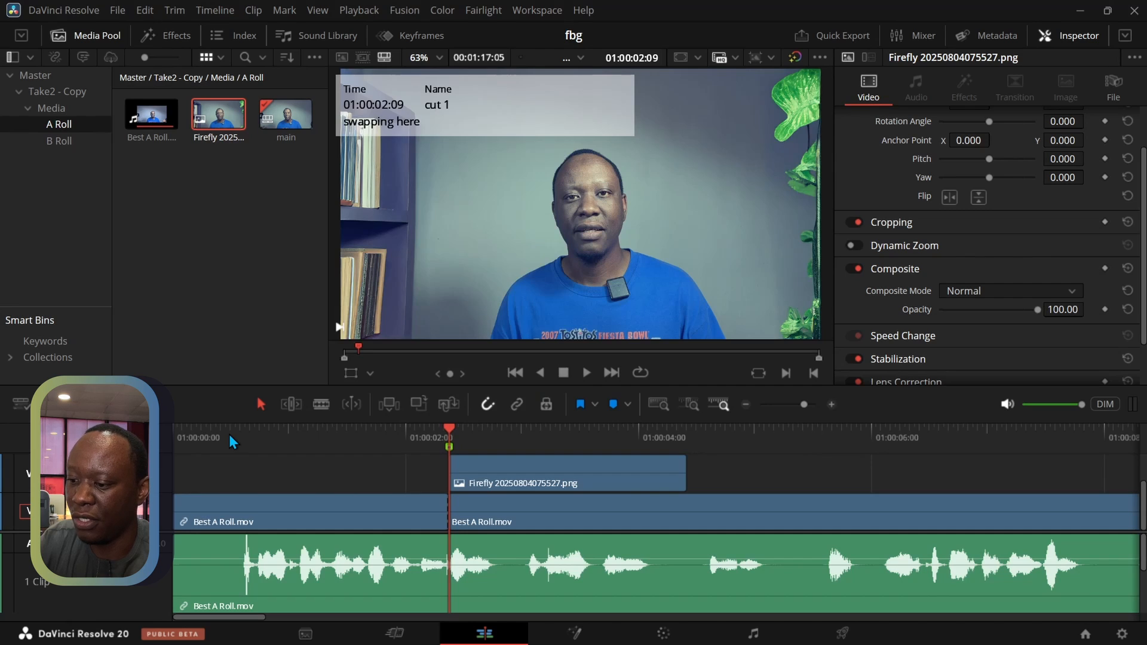
Play on from the marker and trim the end of the Firefly 20250804075527.png clip to 01:00:03:05
mouse_move(451, 455)
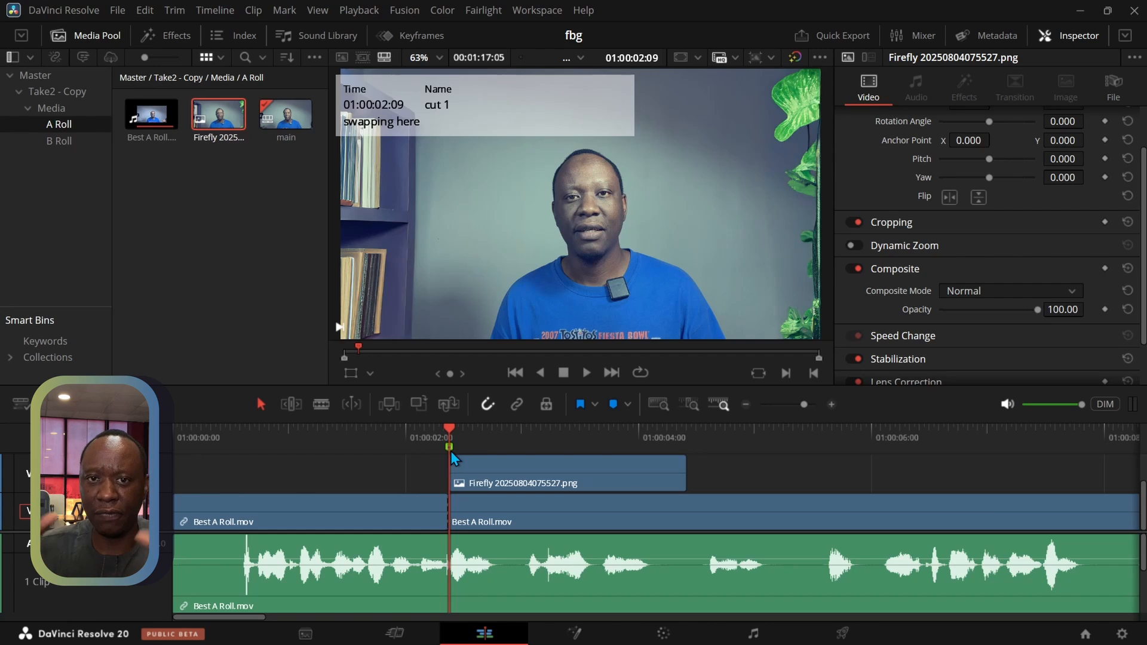
click(585, 372)
click(563, 373)
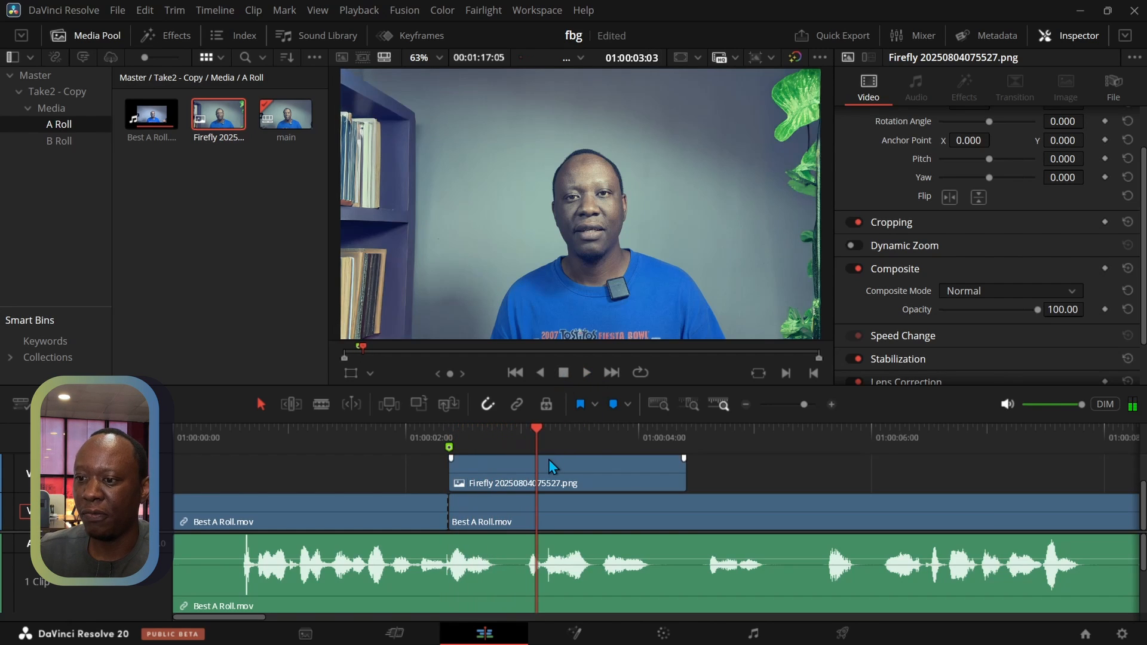
click(586, 373)
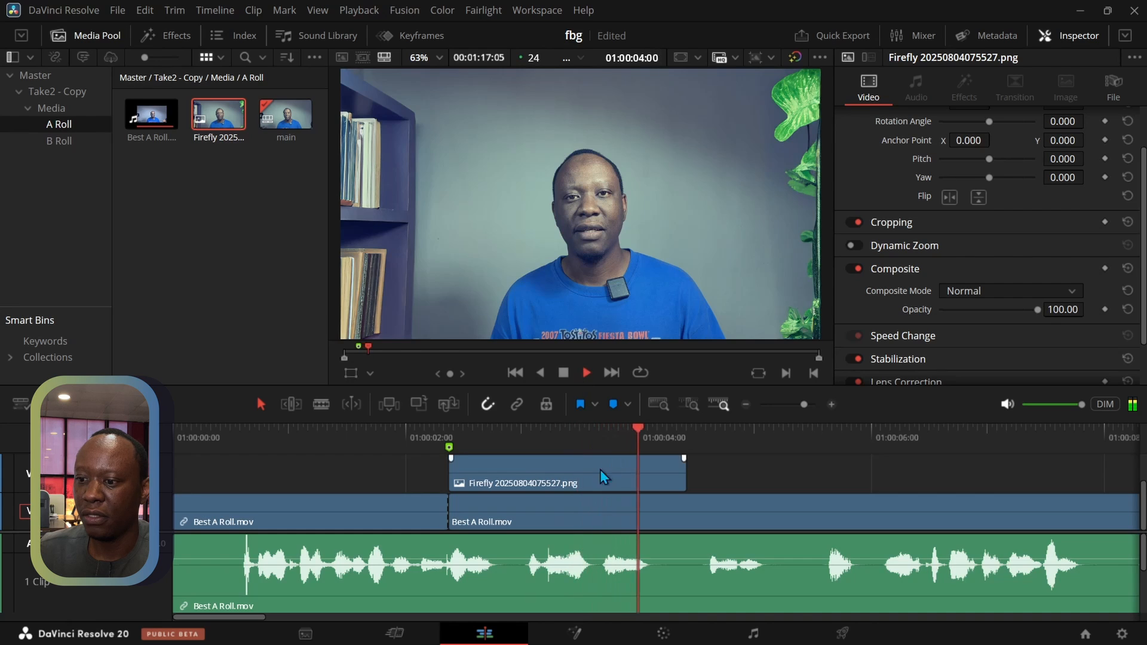
click(563, 373)
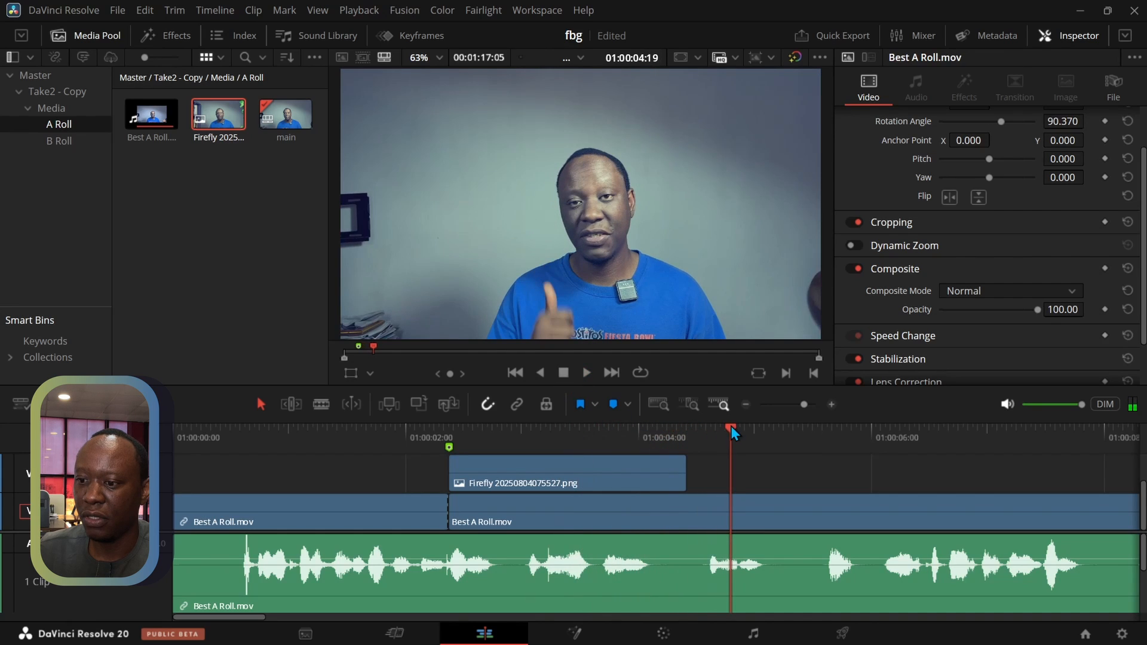
drag(731, 425, 547, 435)
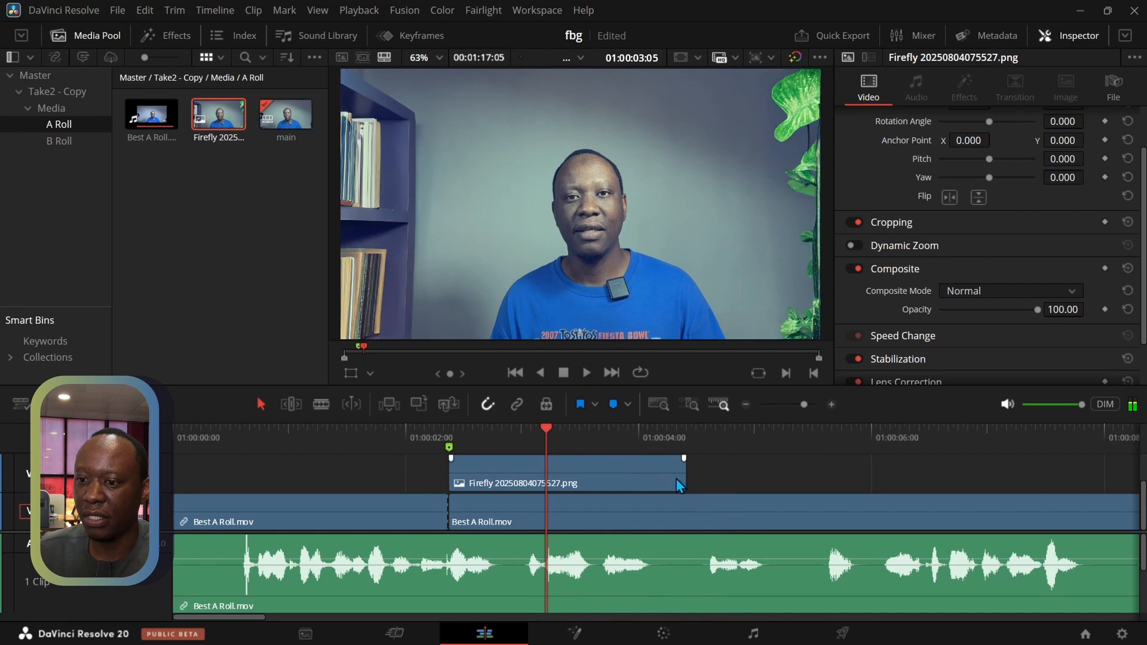
drag(681, 478, 550, 482)
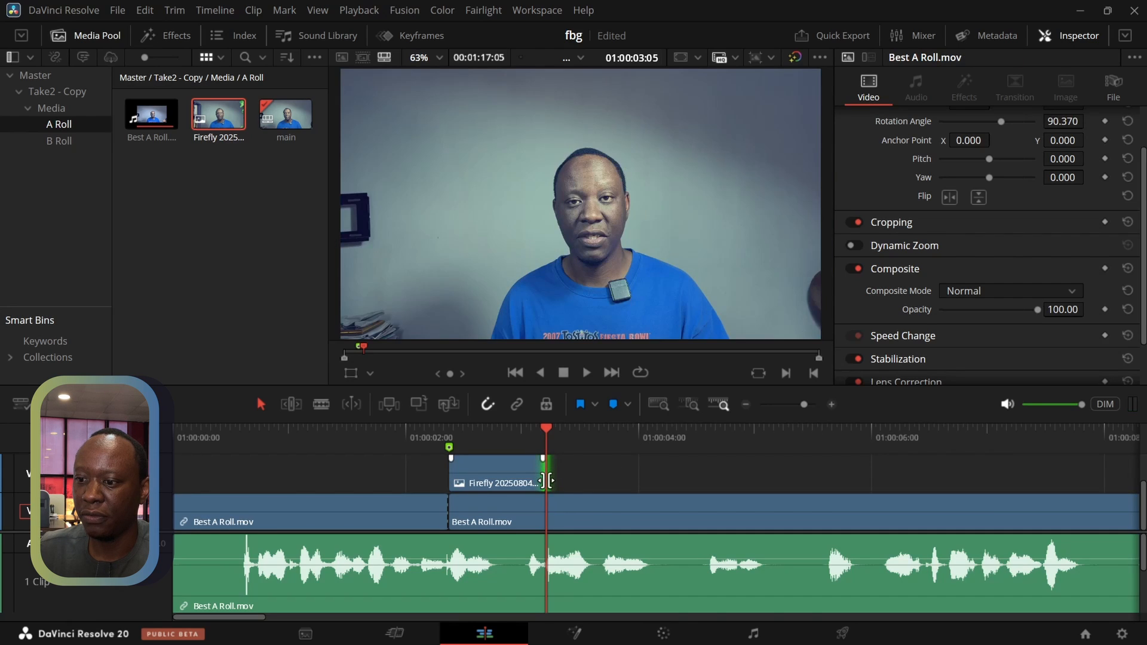
Import Firefly 20250803142422.png from the gen ai folder in Videos into the A Roll bin
click(186, 257)
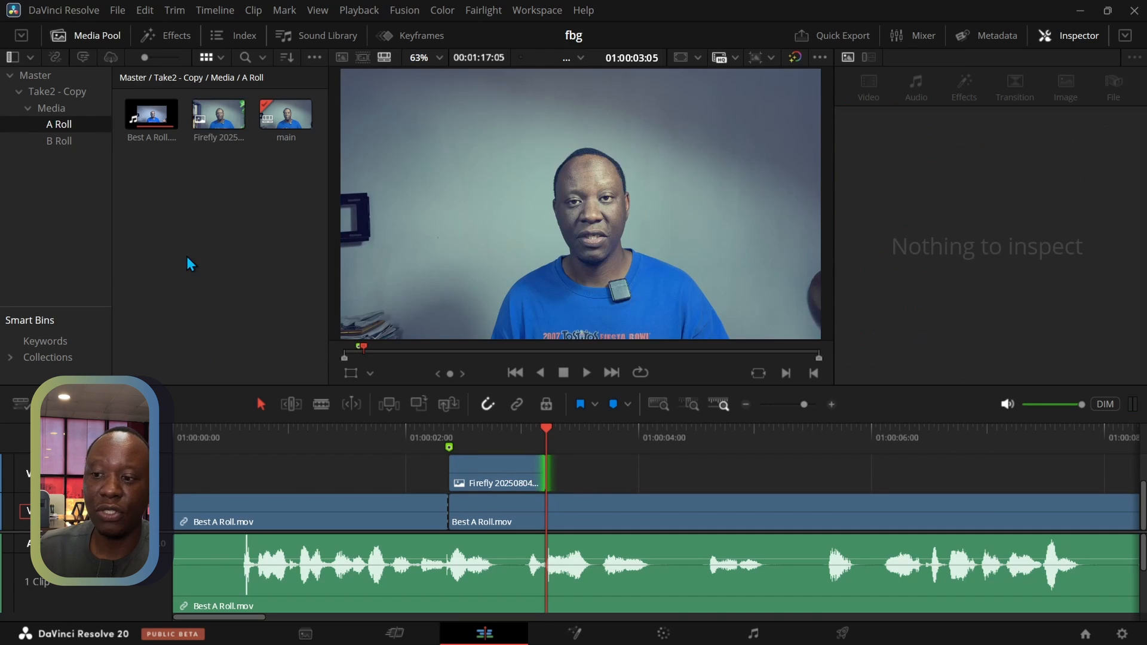
key(ctrl+i)
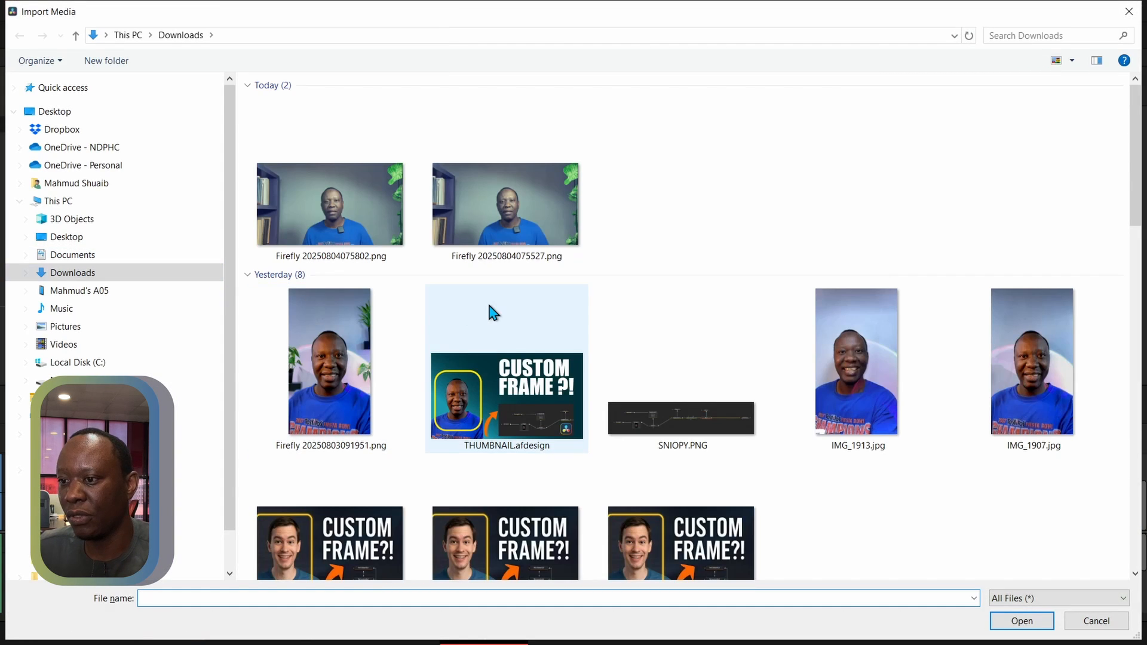
click(67, 346)
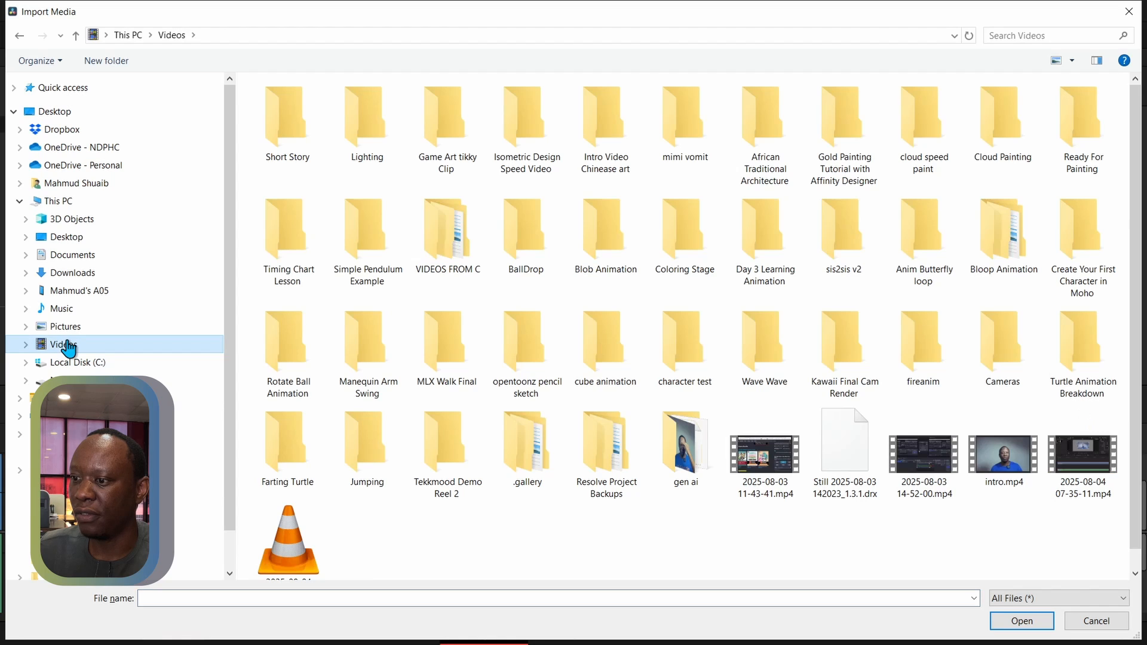
double_click(699, 442)
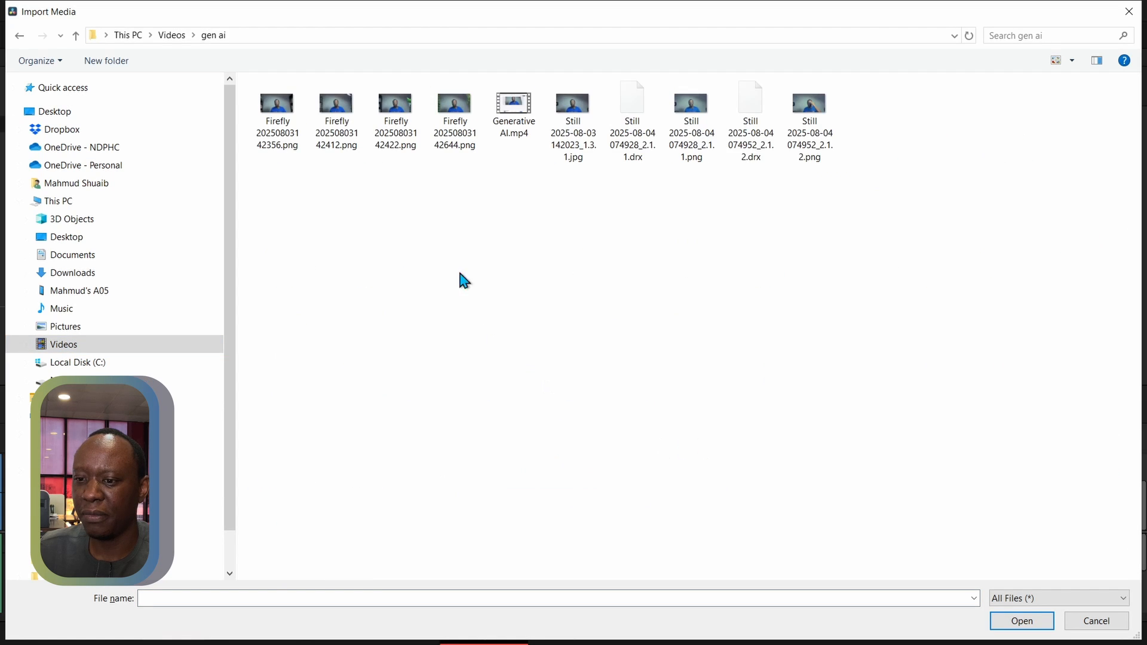
click(404, 118)
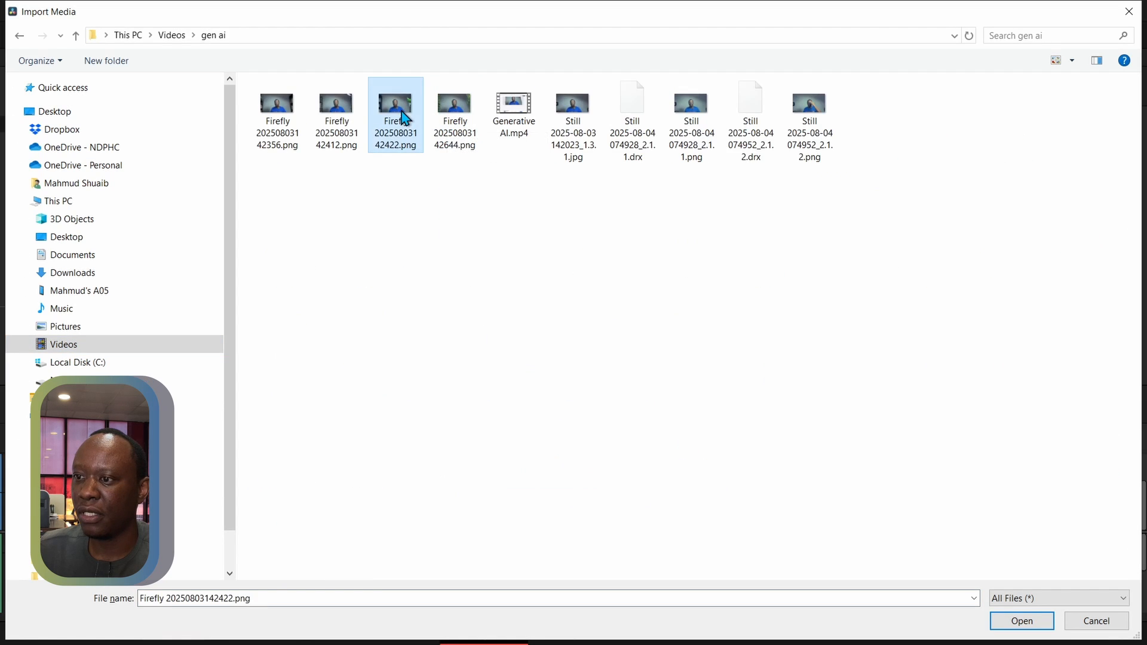
click(1019, 620)
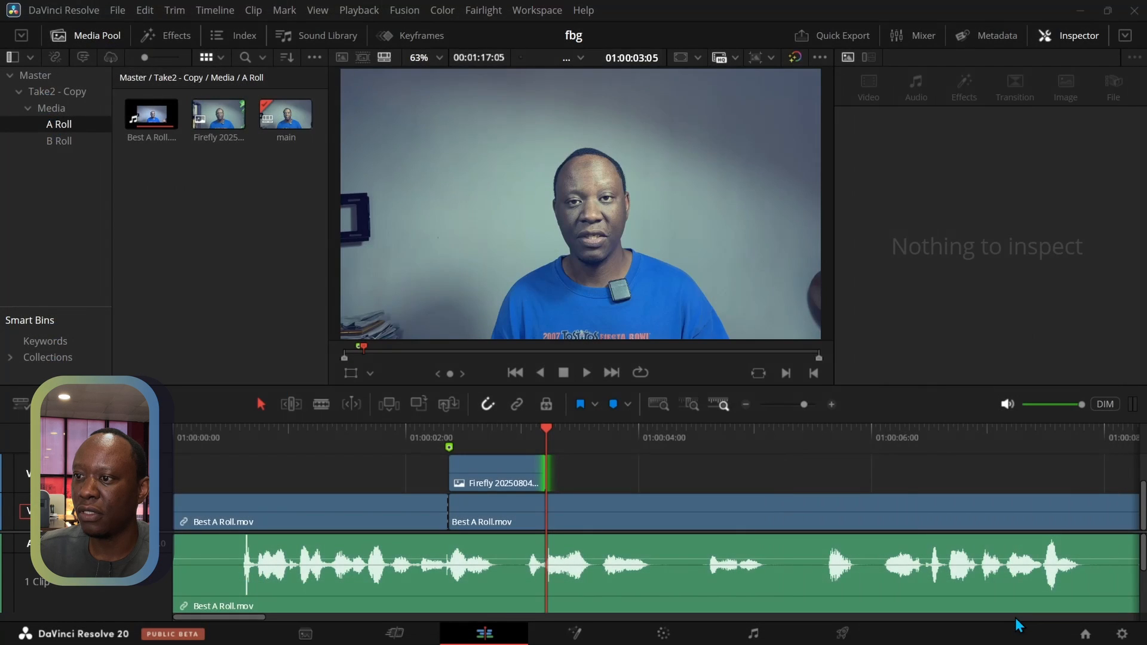
Preview Firefly 20250803142422.png and place it directly after the first Firefly clip, starting at 01:00:03:05
click(234, 235)
double_click(209, 127)
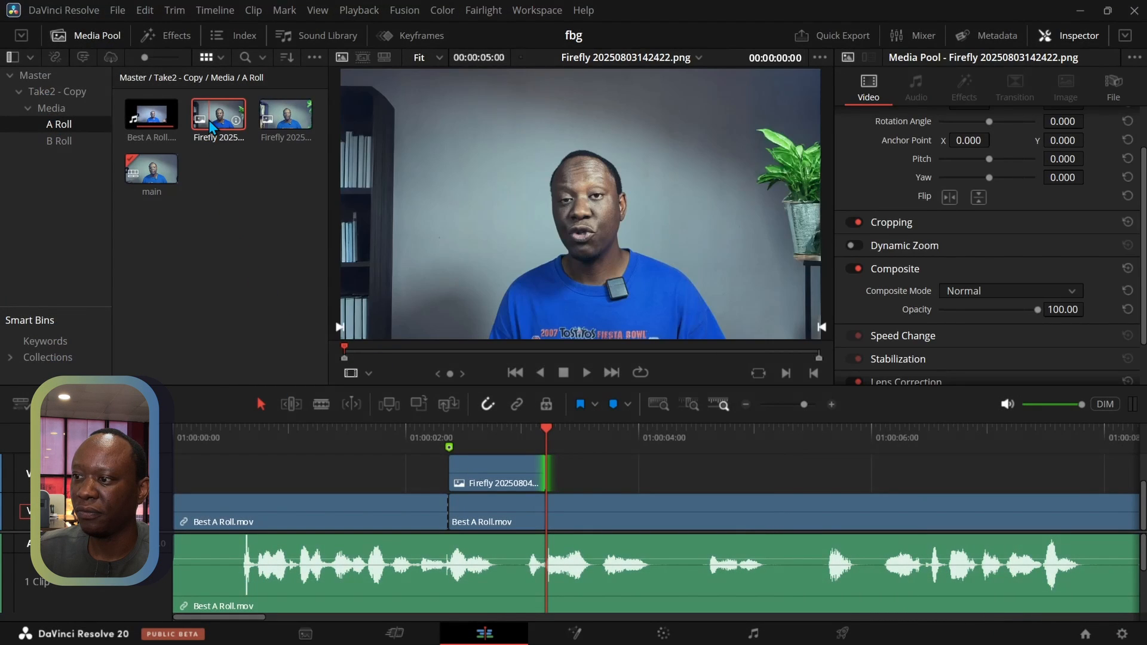
click(286, 113)
click(229, 113)
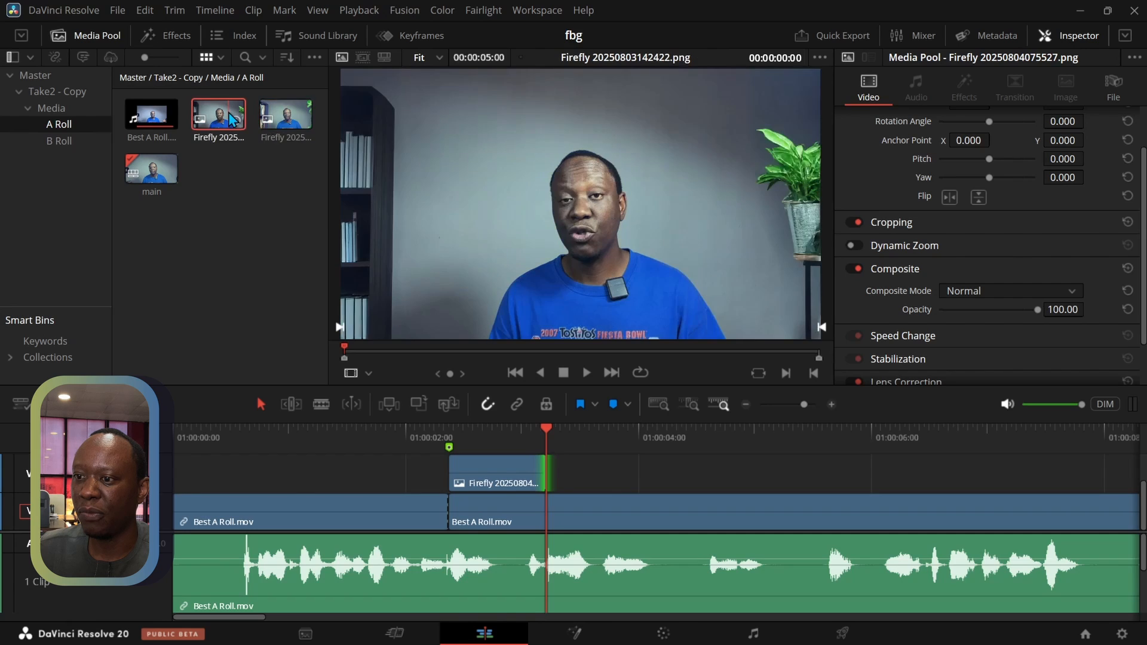
drag(230, 118, 553, 482)
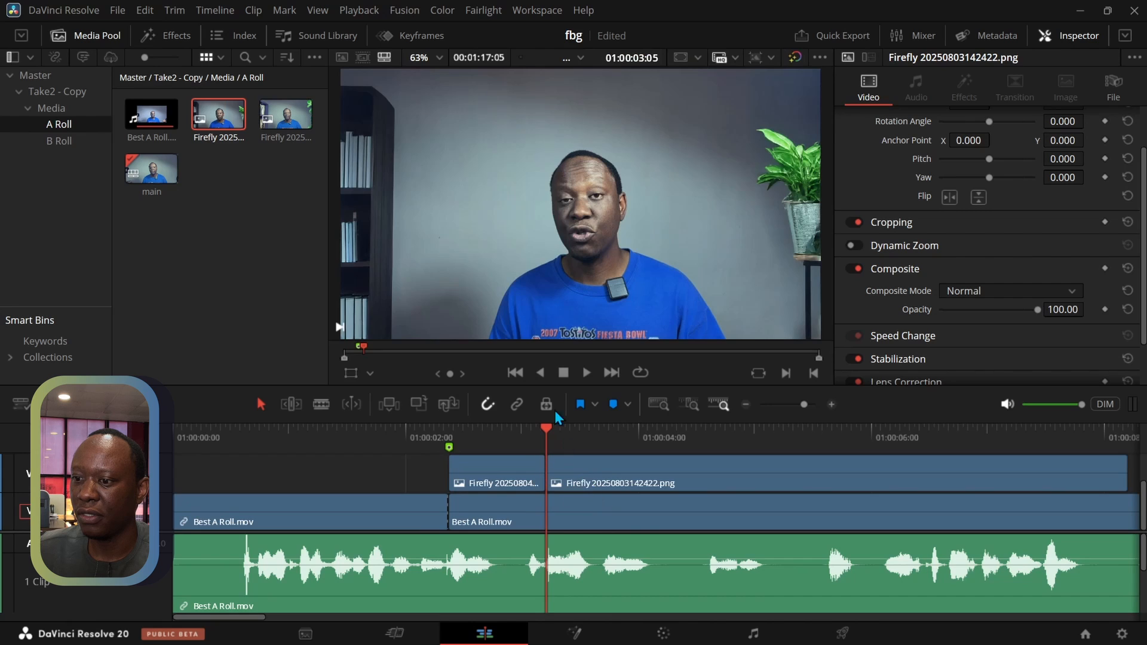
Play across both Firefly clips and trim the end of Firefly 20250803142422.png to 01:00:04:15
drag(534, 432, 430, 420)
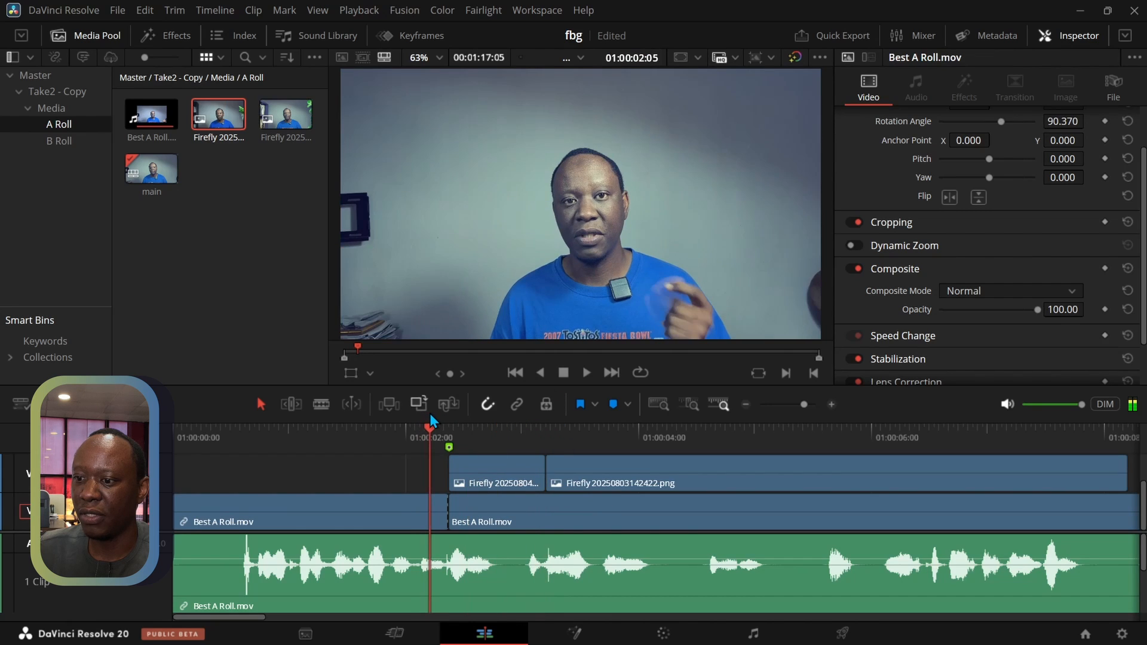
key(space)
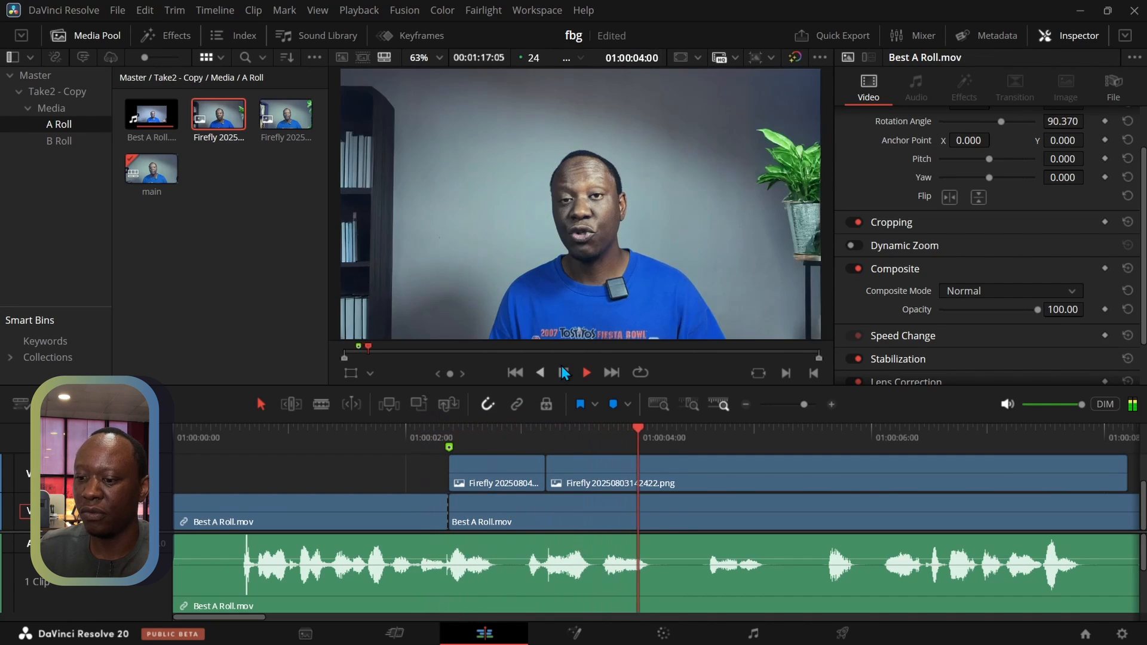
click(564, 373)
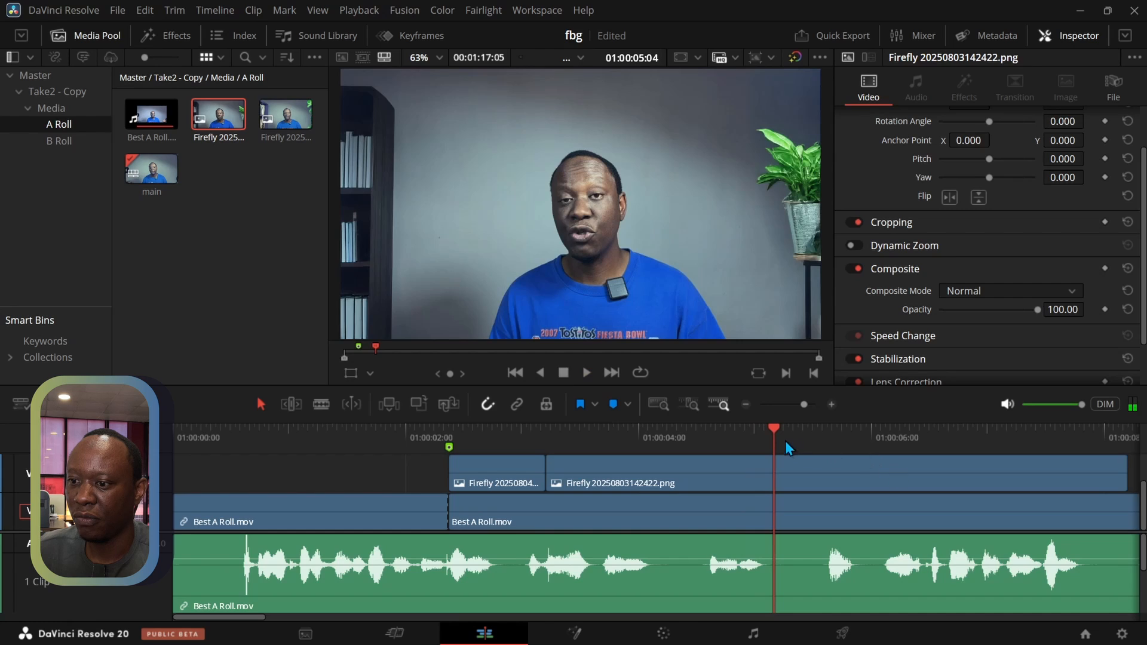
drag(774, 432, 712, 435)
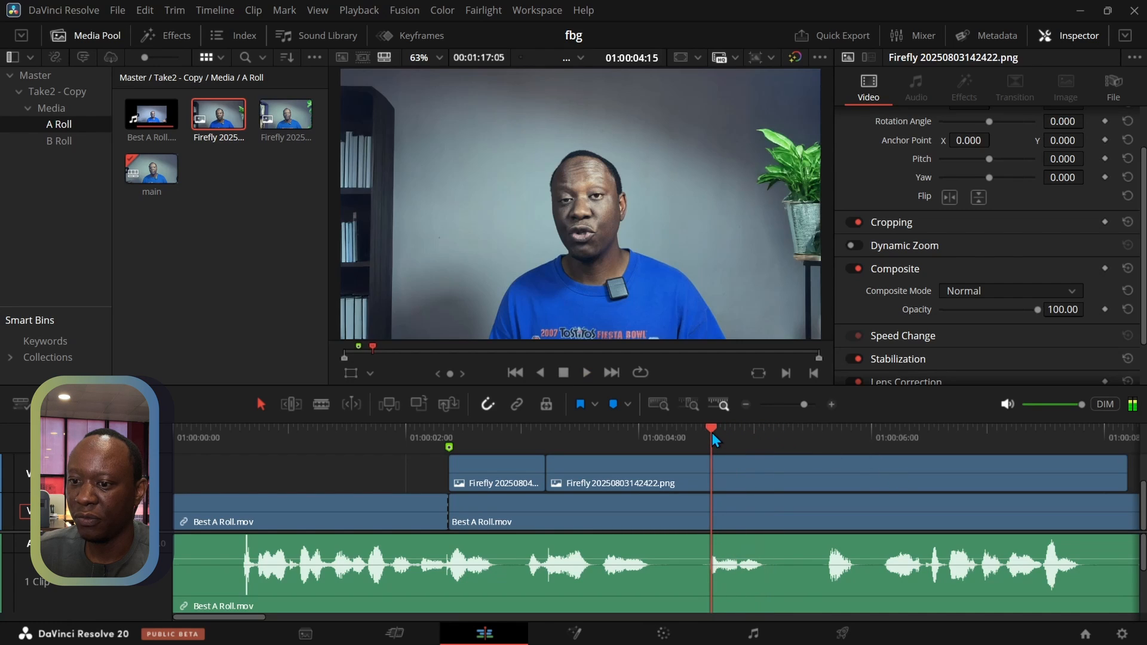
drag(1127, 481, 711, 484)
Split the Best A Roll.mov video clip at 01:00:03:05, where the two Firefly clips meet
mouse_move(713, 430)
mouse_down()
mouse_move(749, 433)
mouse_move(596, 422)
mouse_move(474, 433)
mouse_move(864, 447)
mouse_move(450, 453)
mouse_move(547, 435)
mouse_up()
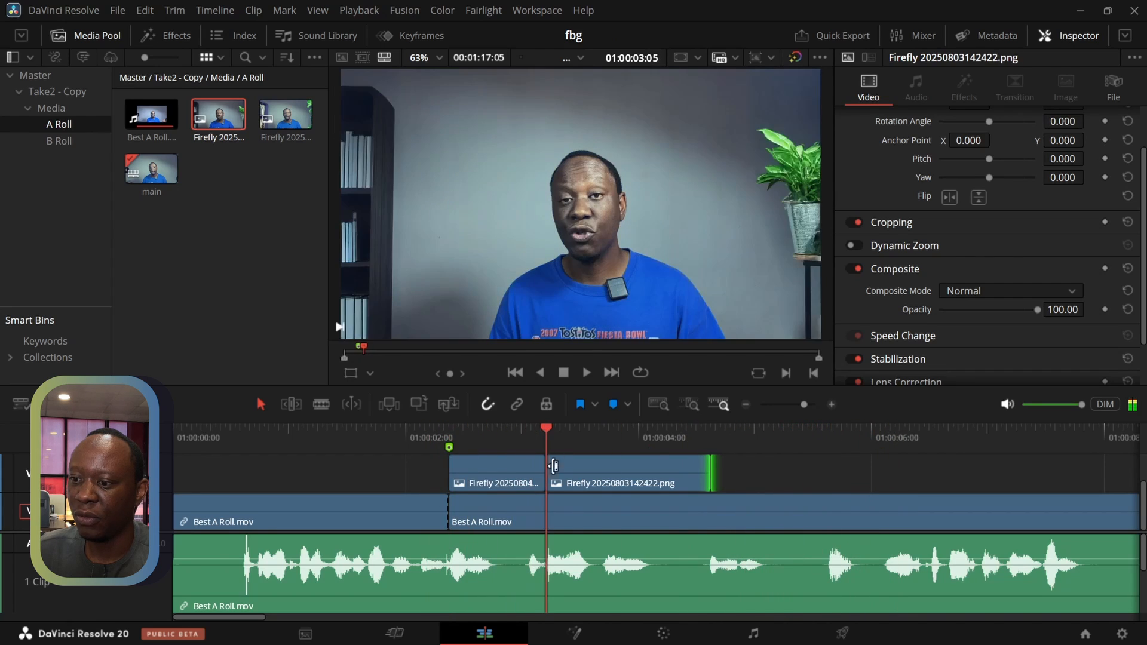
click(564, 515)
key(ctrl+b)
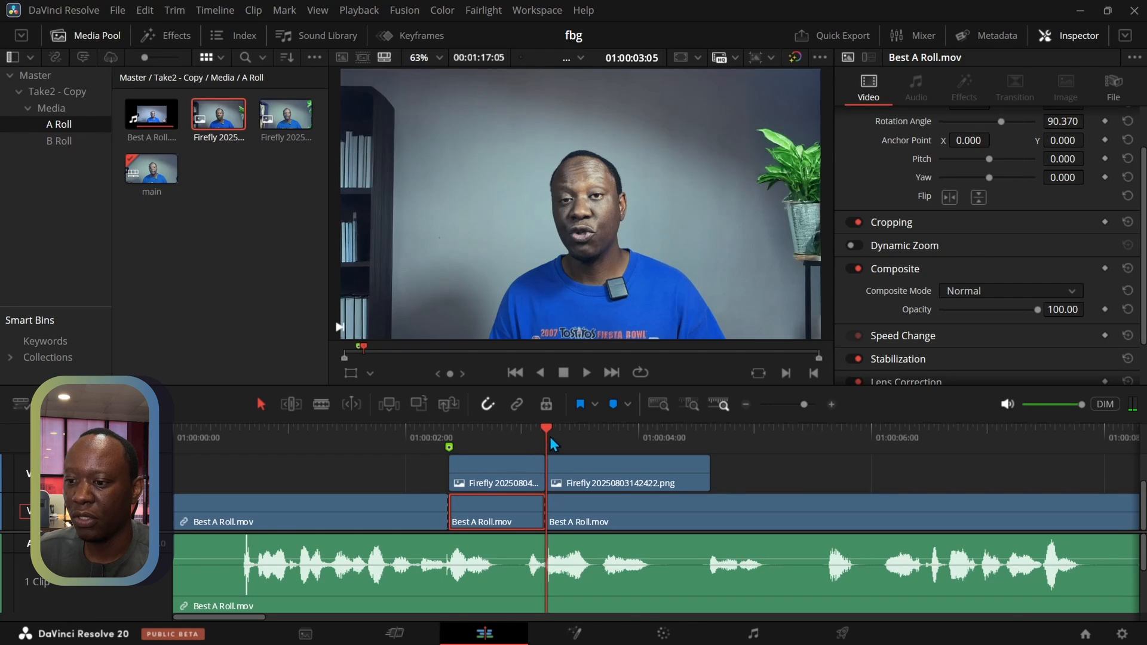
Enlarge the timeline area and move the A-roll segment between 01:00:02:09 and 01:00:03:05 to track V3, above the first Firefly clip
drag(549, 436, 458, 429)
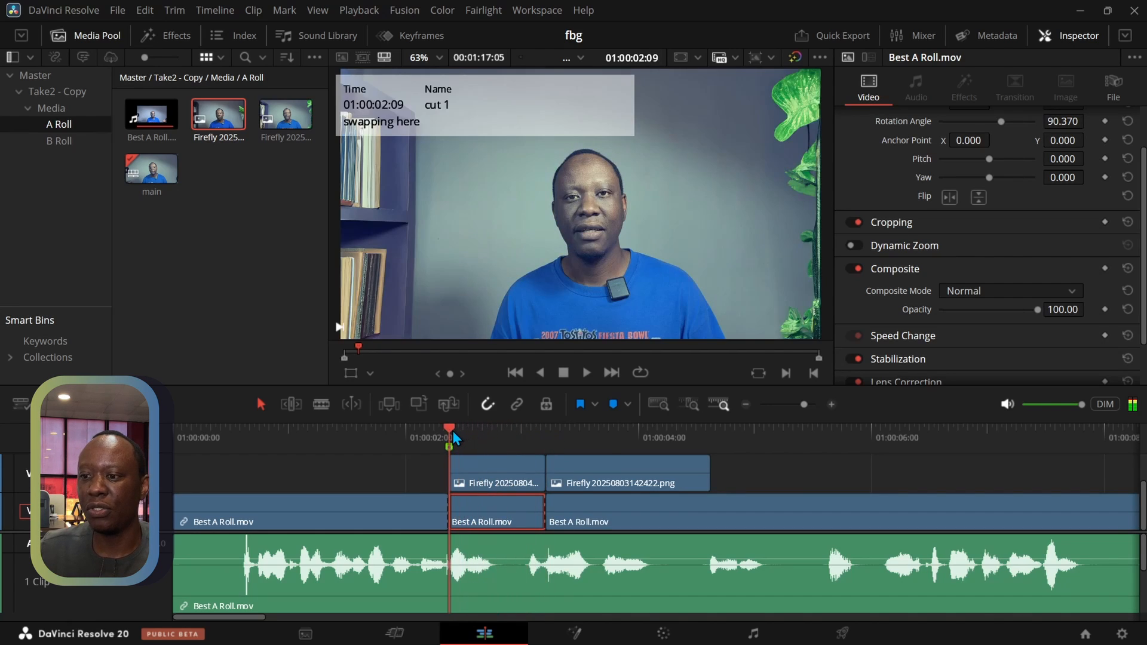
click(479, 485)
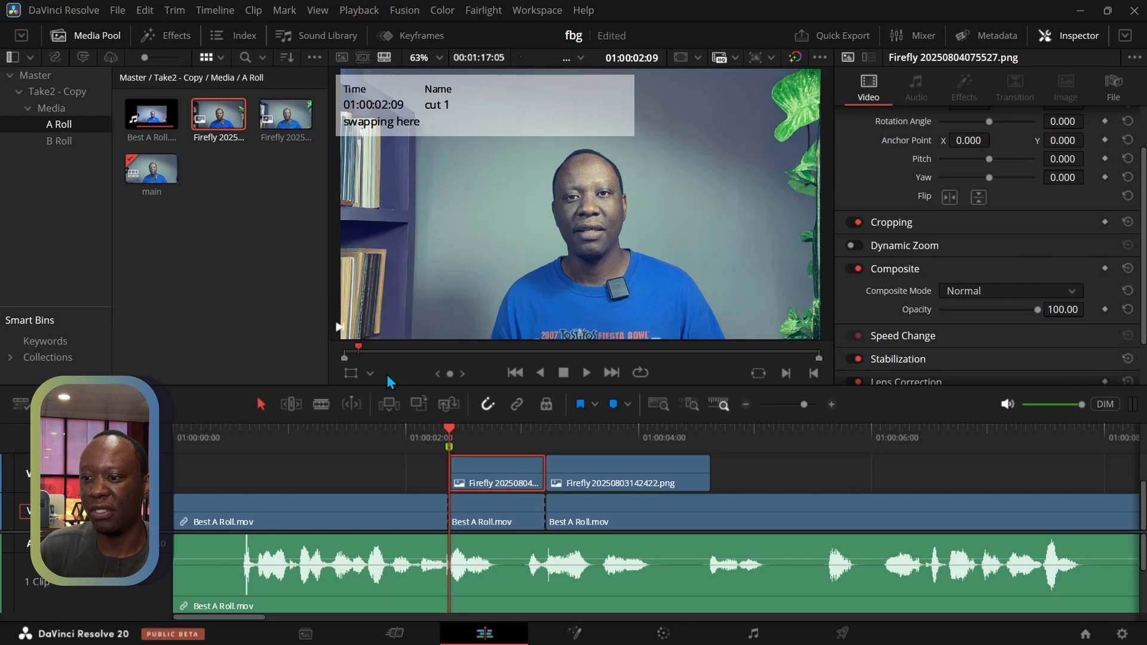
drag(363, 419, 361, 353)
drag(492, 468, 483, 394)
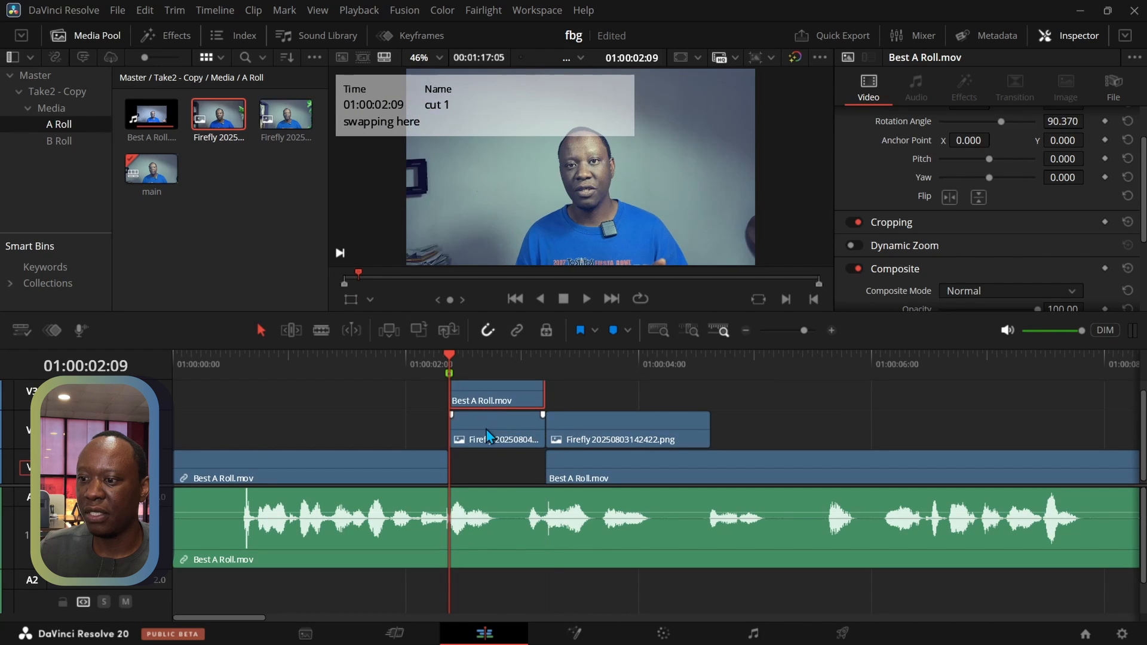
Move the first Firefly clip down to V1 and the A-roll segment above it down to V2
drag(489, 435, 487, 467)
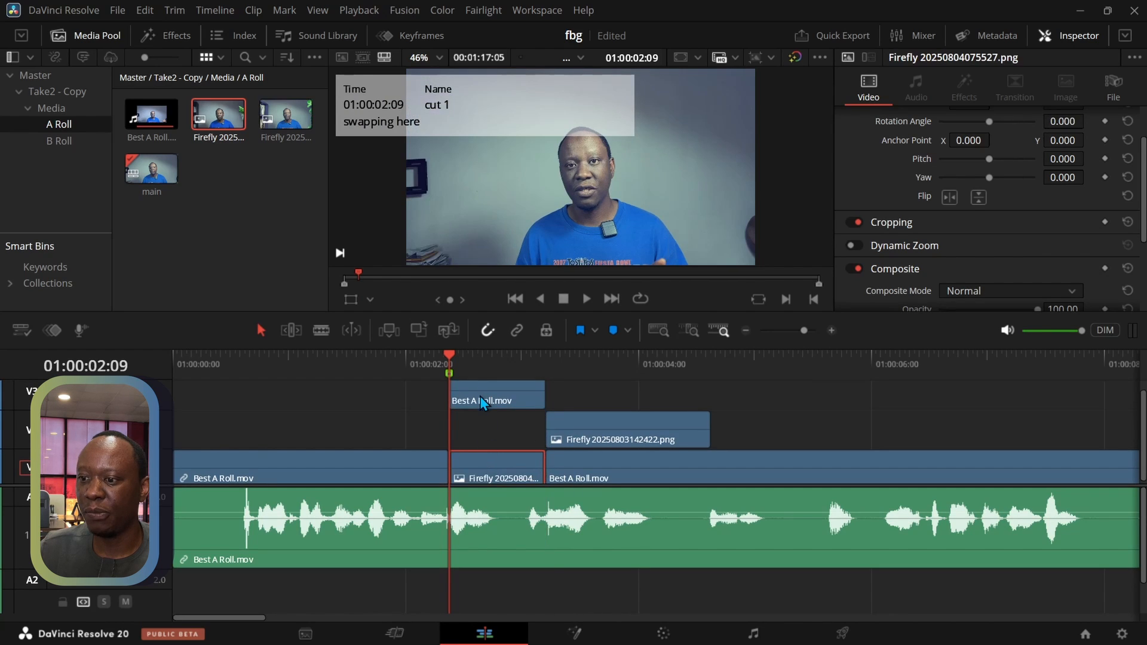
drag(482, 397, 480, 430)
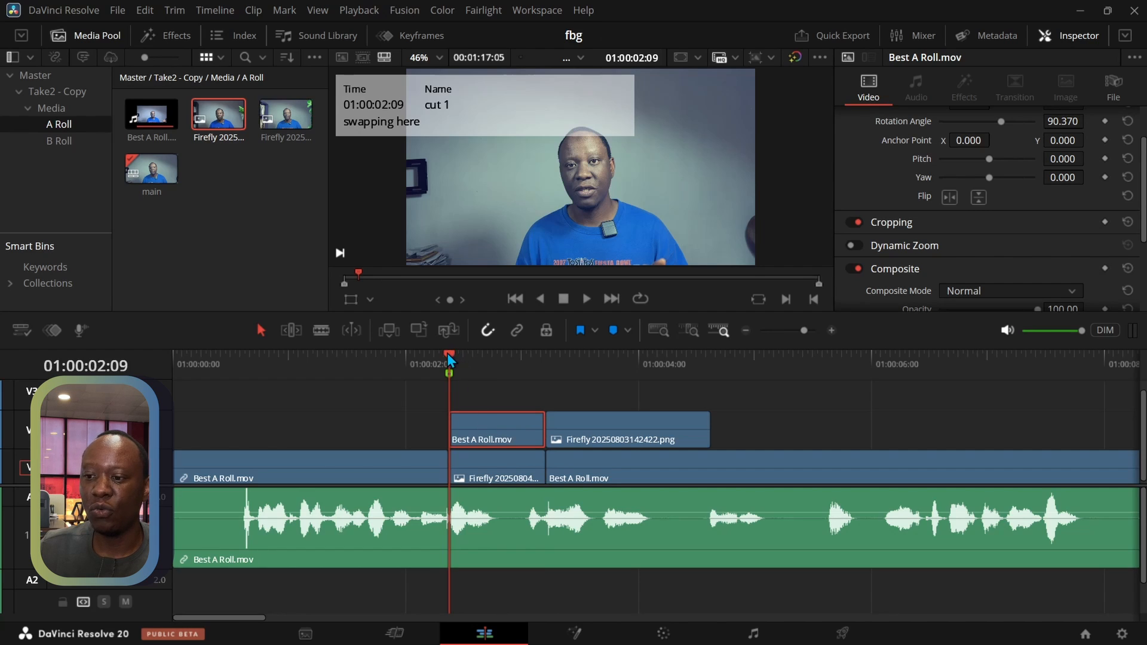
Split the V1 A-roll at 01:00:04:15 and swap the resulting segment with Firefly 20250803142422.png, putting the A-roll on V2 and the image on V1
click(600, 357)
drag(640, 384, 711, 393)
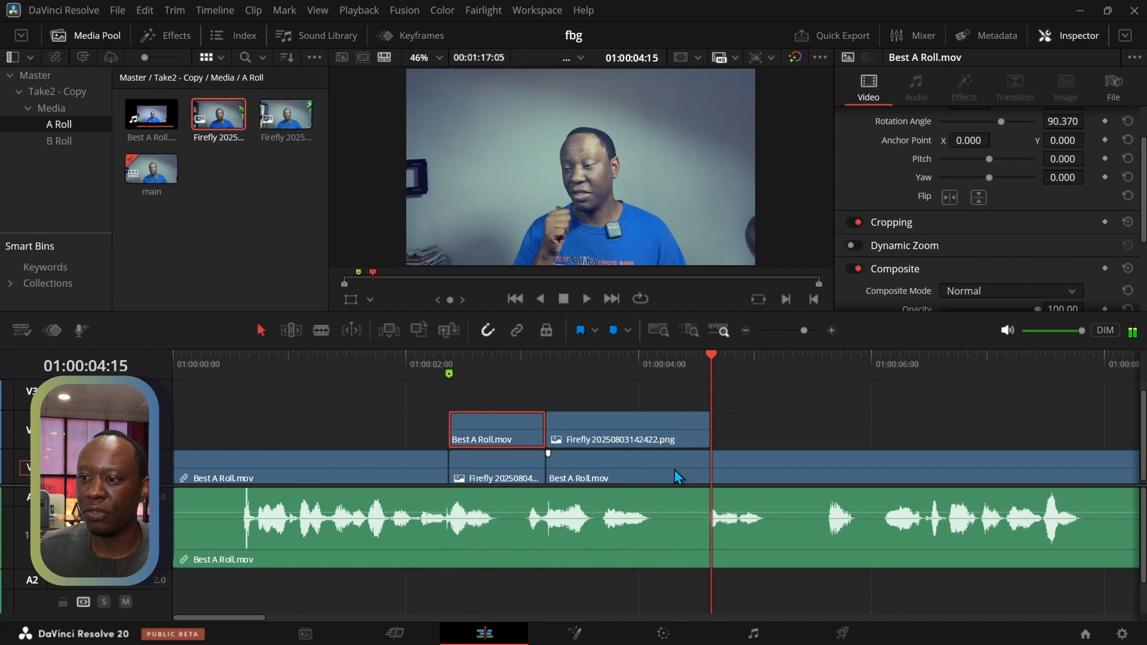
click(674, 470)
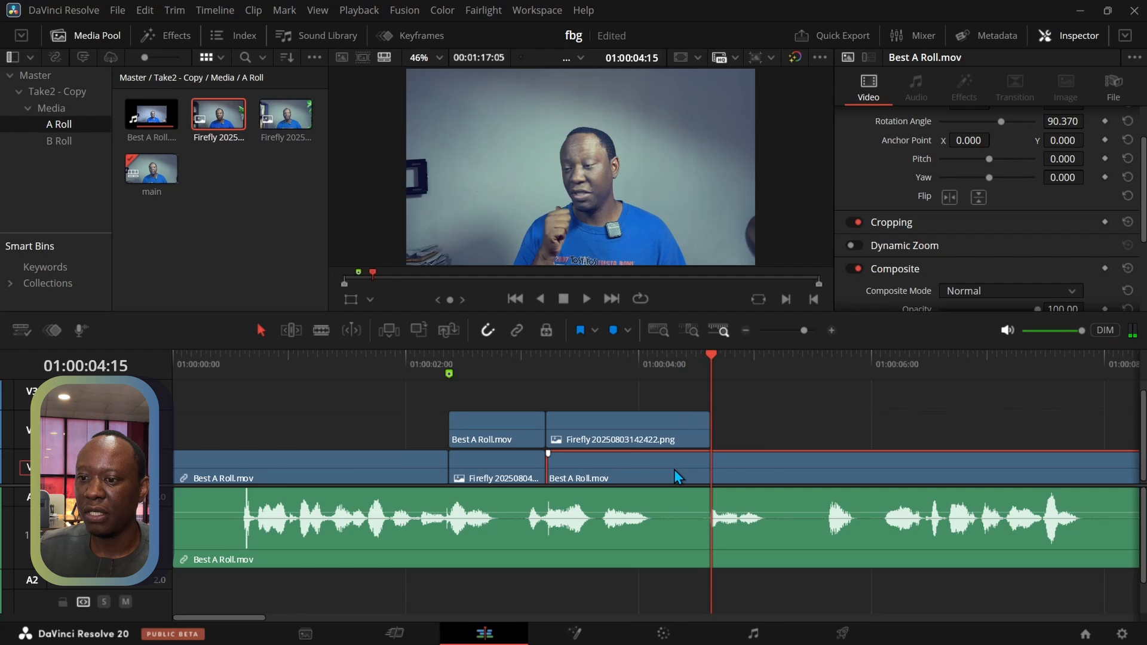
key(ctrl+b)
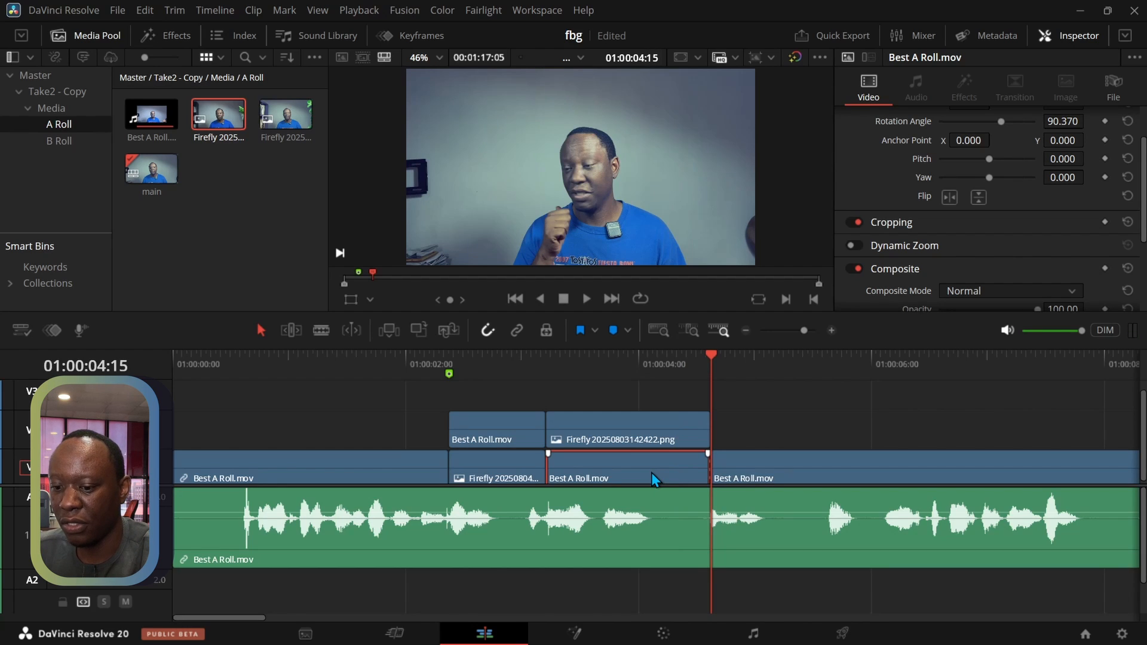
drag(642, 472, 605, 461)
drag(601, 403, 602, 431)
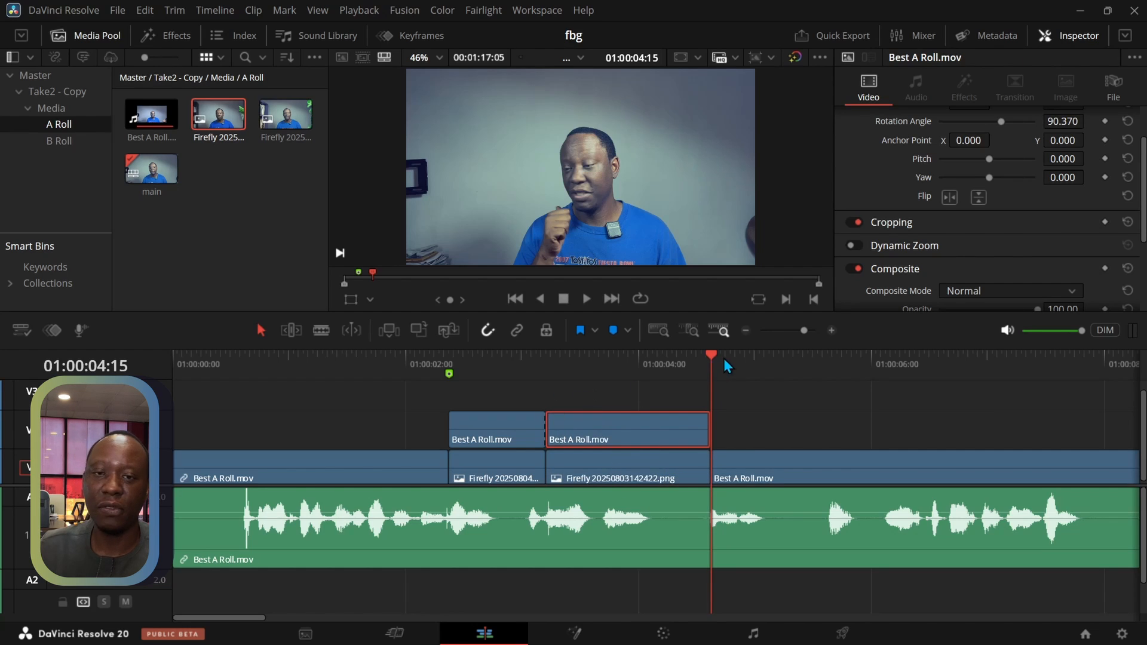
Crop the first A-roll segment on V2 to a Crop Bottom of 98.930 and a Crop Top of 126.410
drag(710, 355, 486, 375)
click(466, 441)
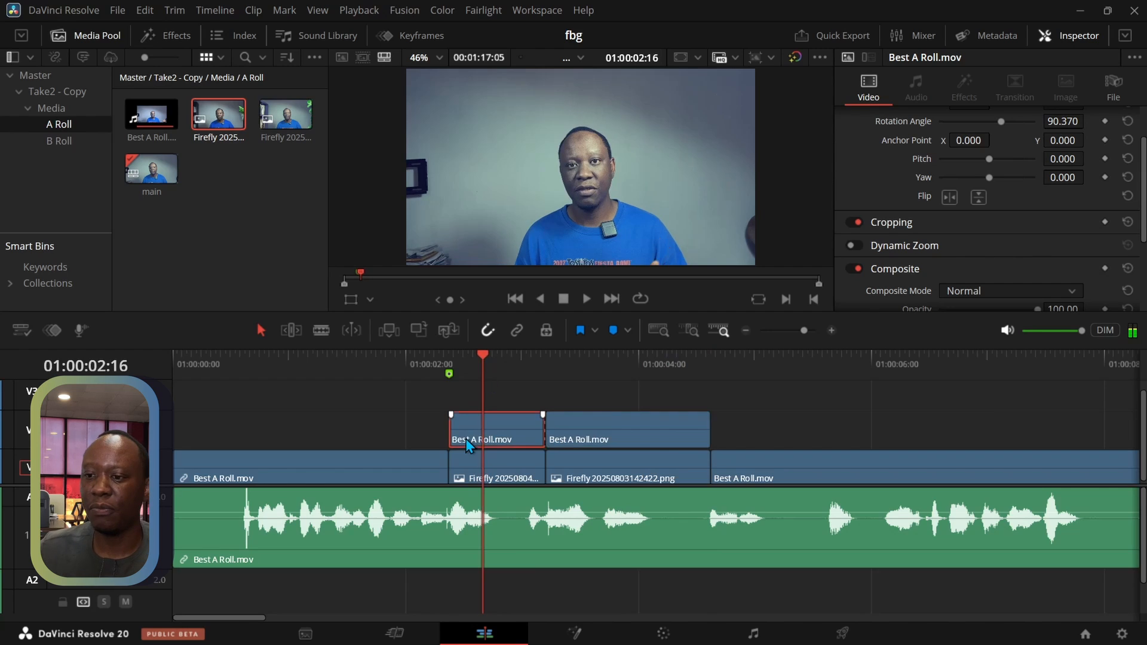
click(902, 223)
scroll(870, 256, down, 1)
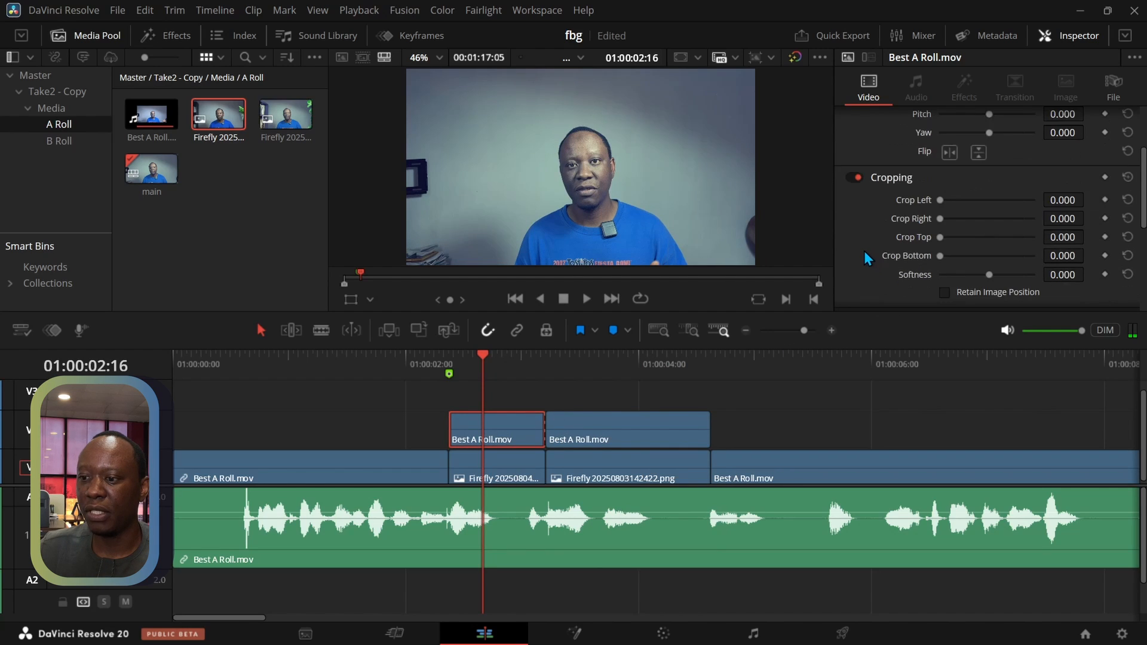
drag(940, 257, 957, 237)
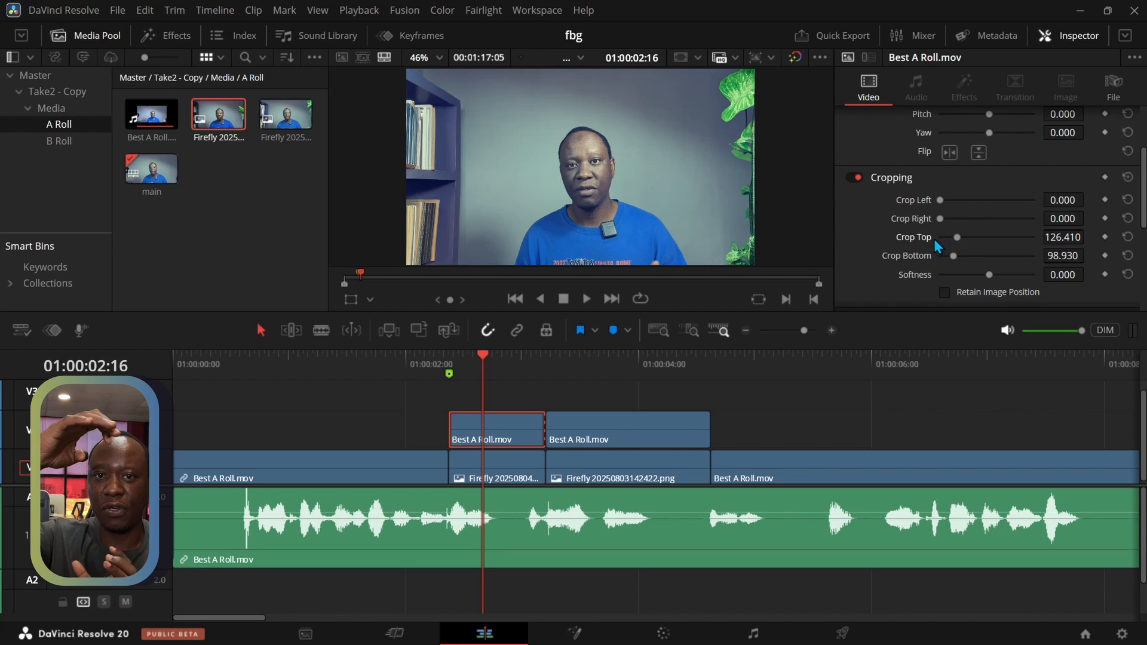
Play from 01:00:02:01 across the cropped A-roll segment to check the revealed Firefly background
click(474, 358)
drag(474, 358, 410, 357)
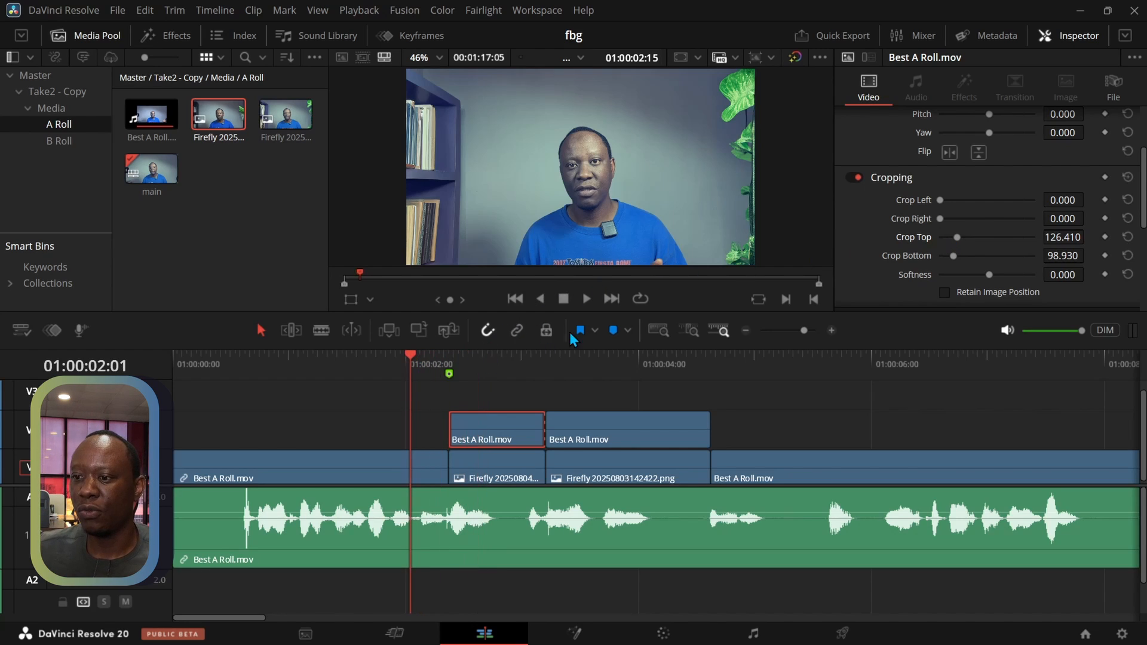
click(588, 303)
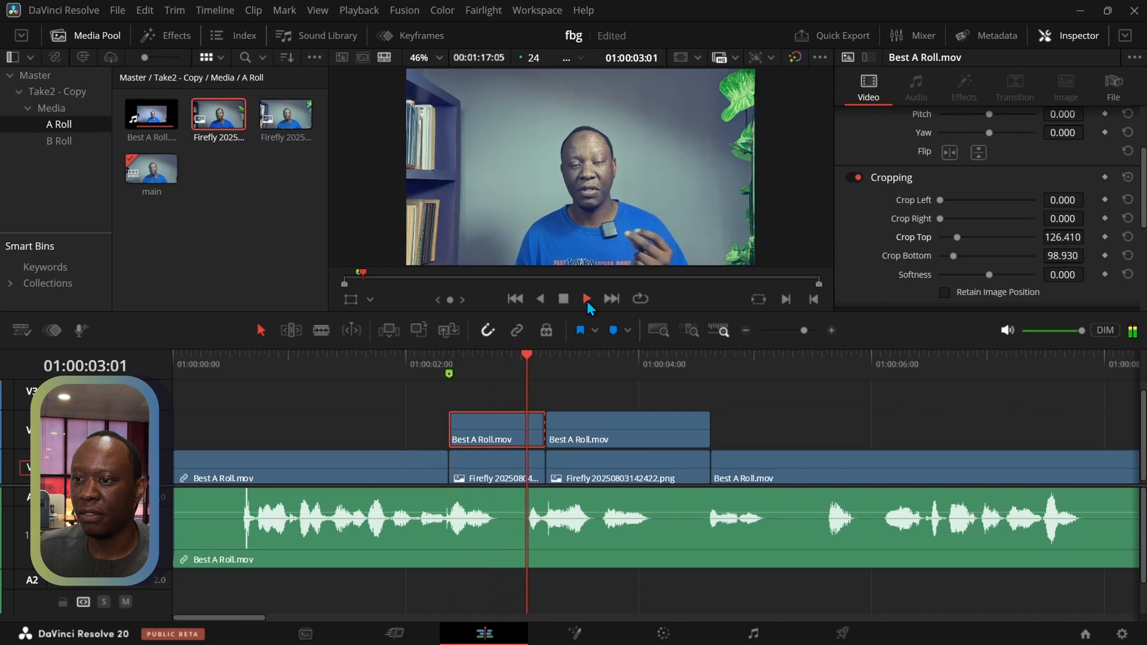
click(563, 300)
Set the first V2 A-roll segment's Crop Top to 126 and its Crop Bottom to 98
drag(624, 362, 550, 356)
click(588, 433)
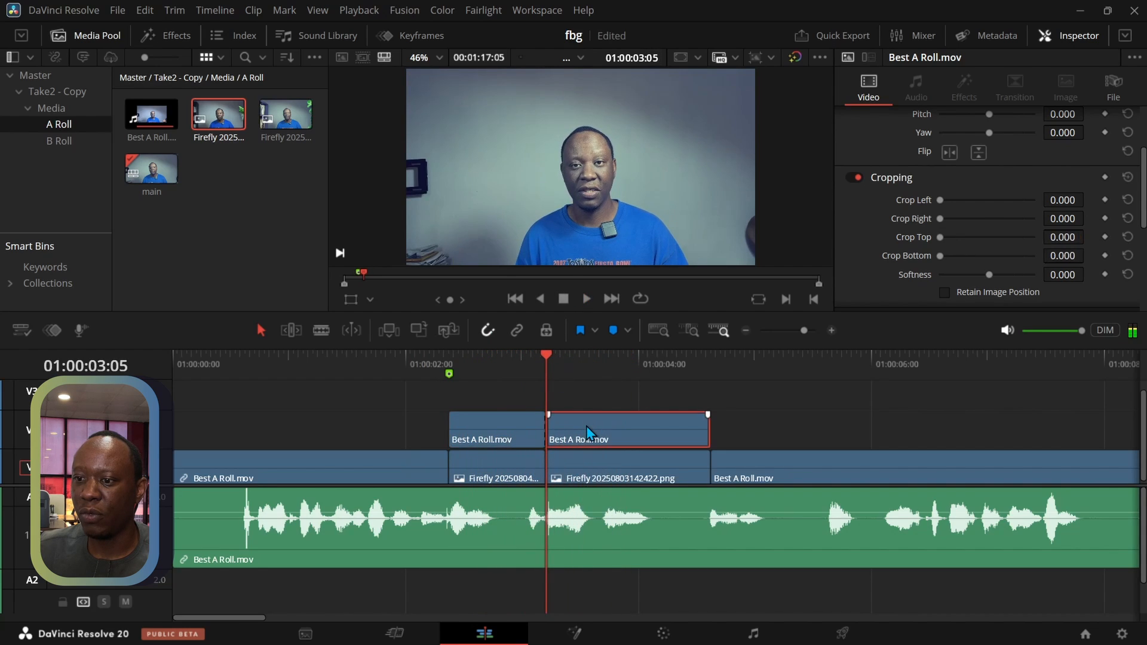
click(519, 438)
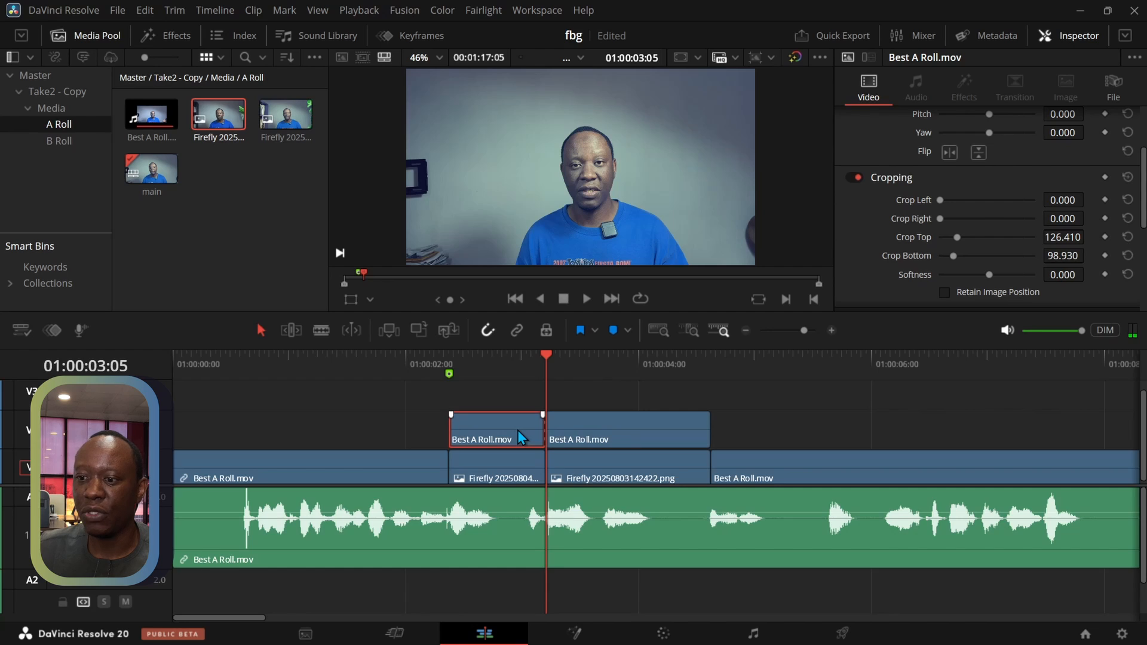
drag(547, 355, 527, 355)
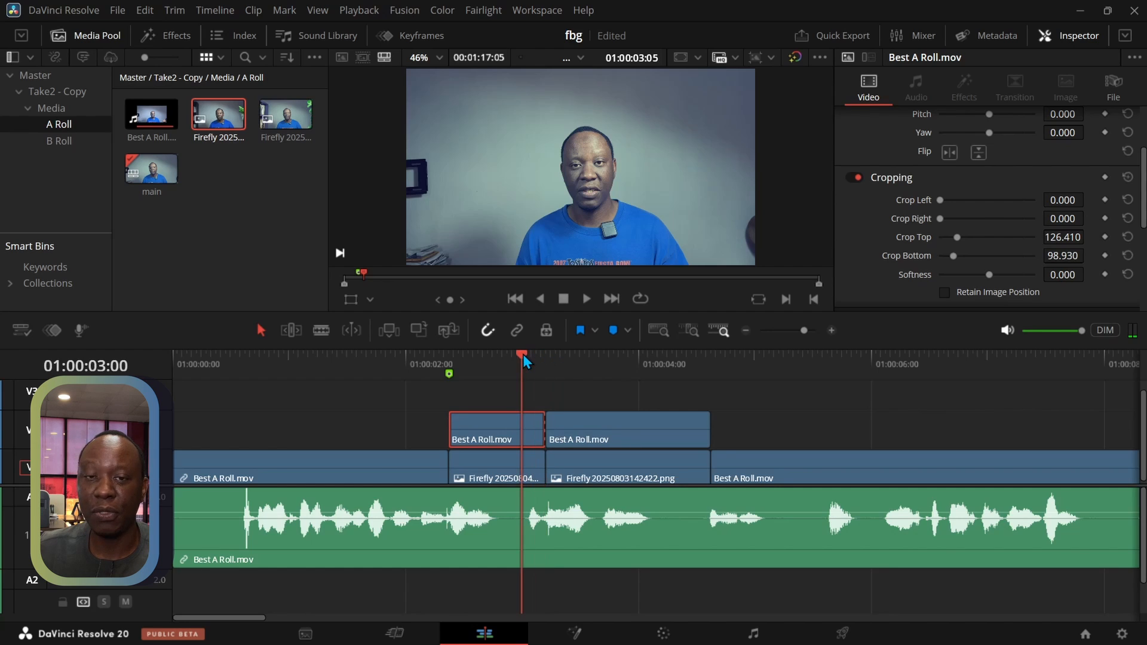
click(1063, 236)
key(BackSpace)
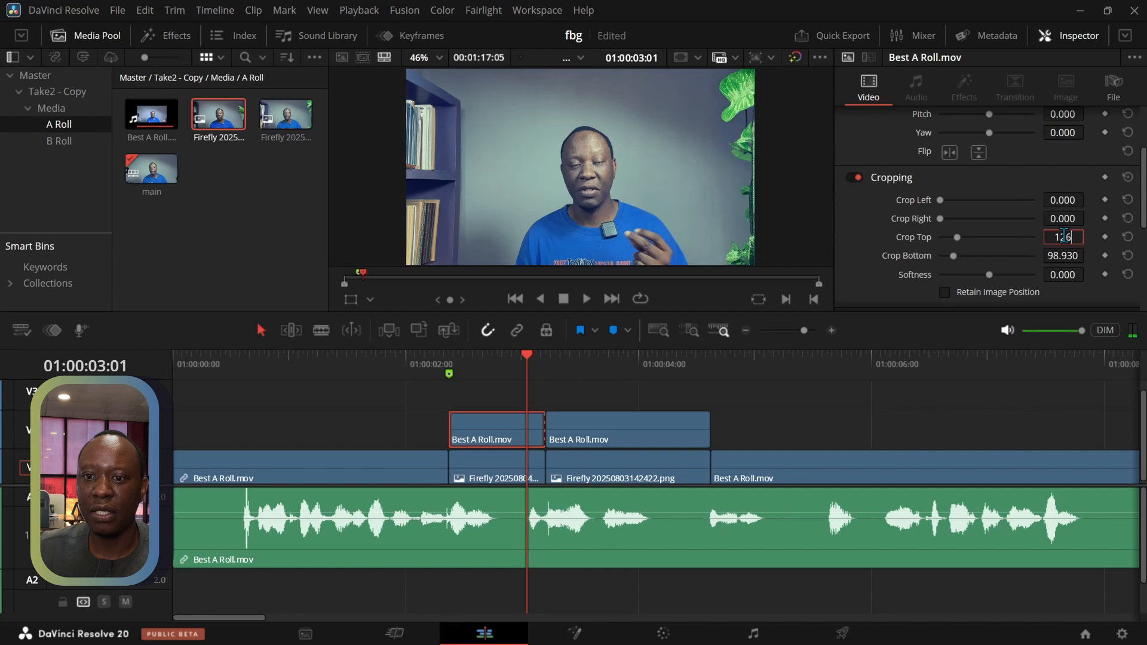
key(Return)
key(Tab)
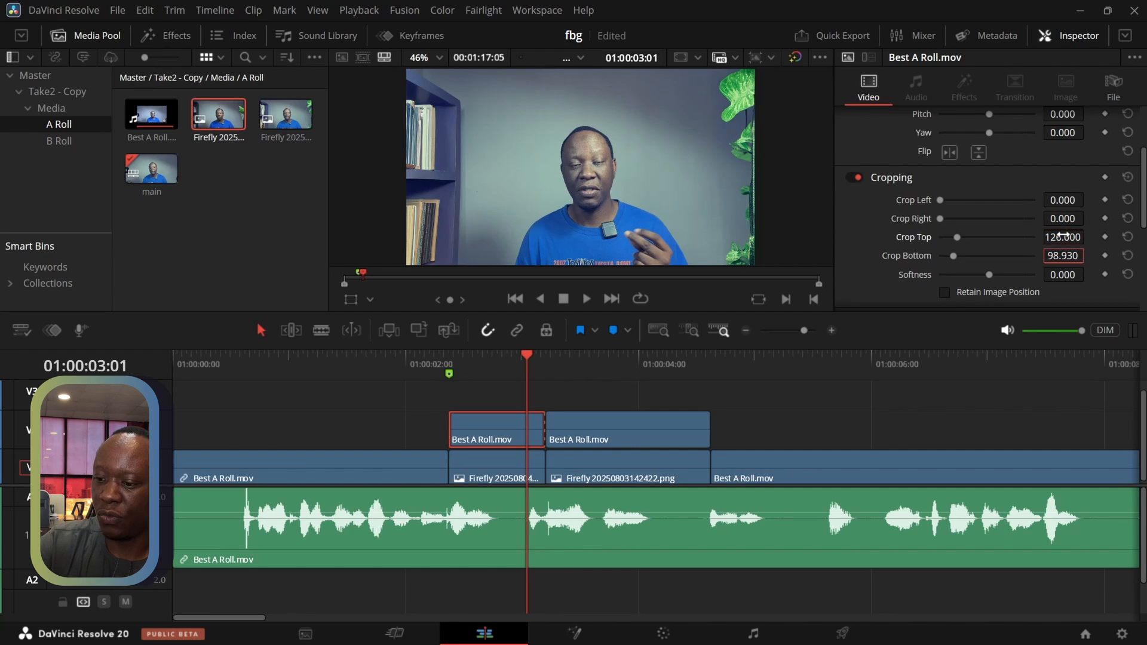
text(98)
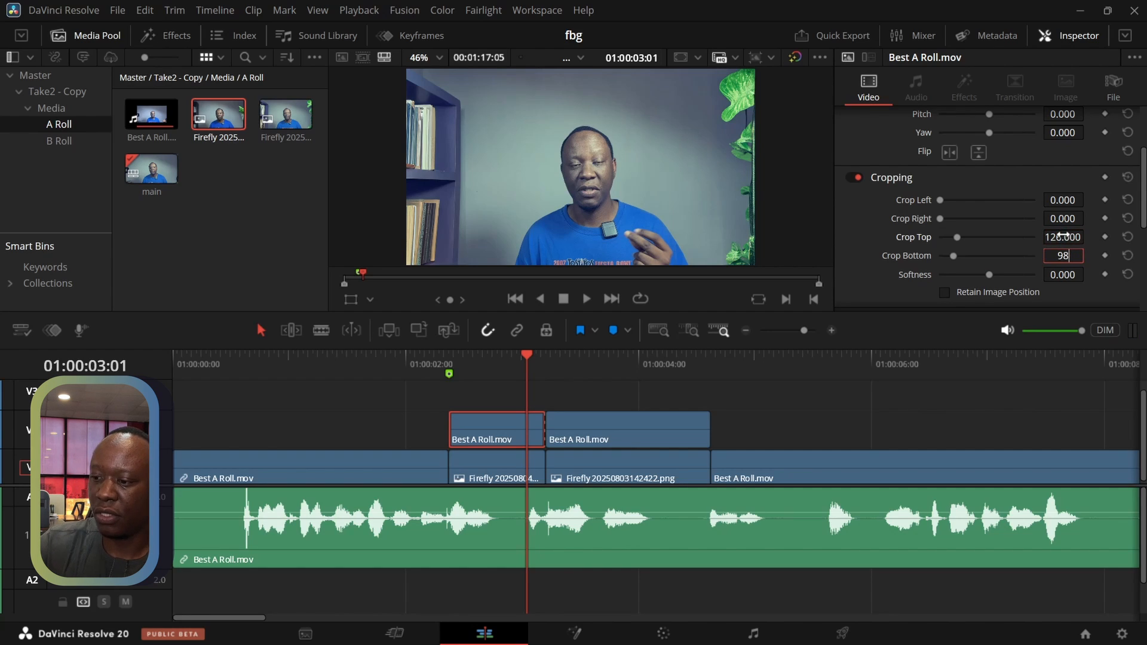
key(Return)
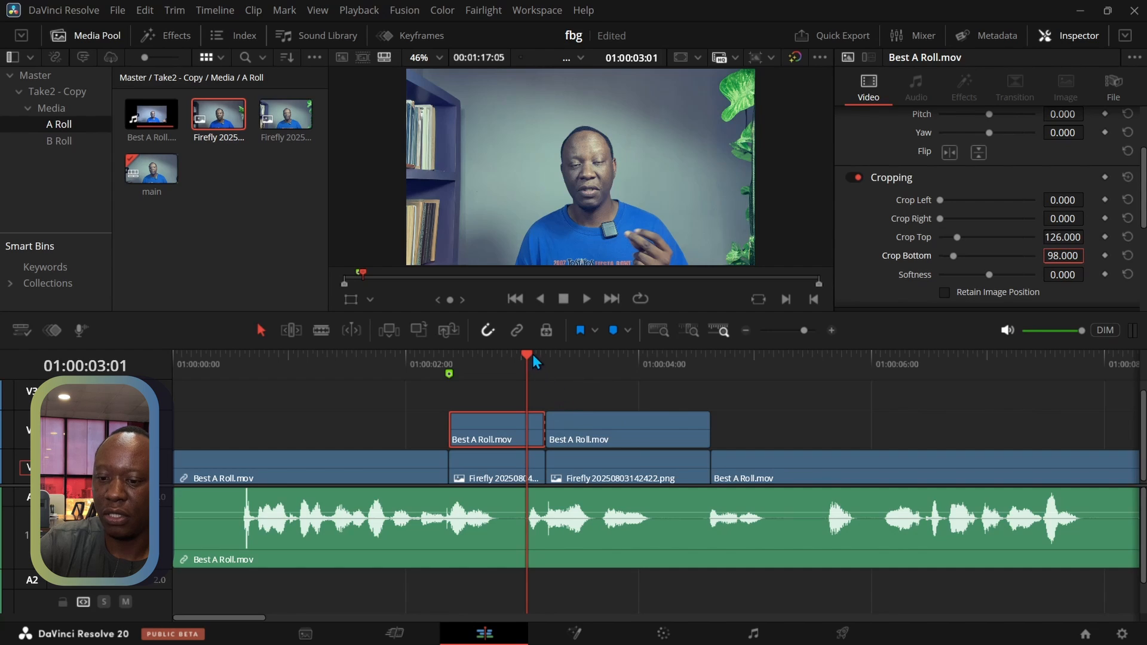
Crop the second V2 A-roll segment with Crop Top 126 and Crop Bottom 98, and set its Softness to -87.790
drag(532, 359, 583, 364)
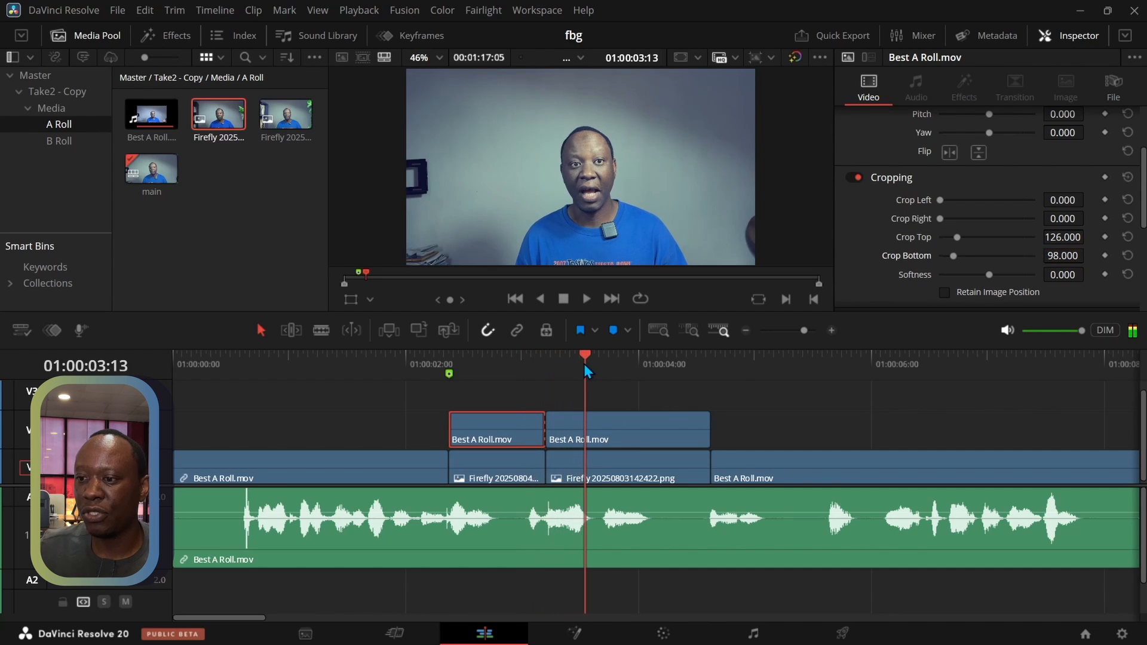
click(615, 428)
click(1057, 239)
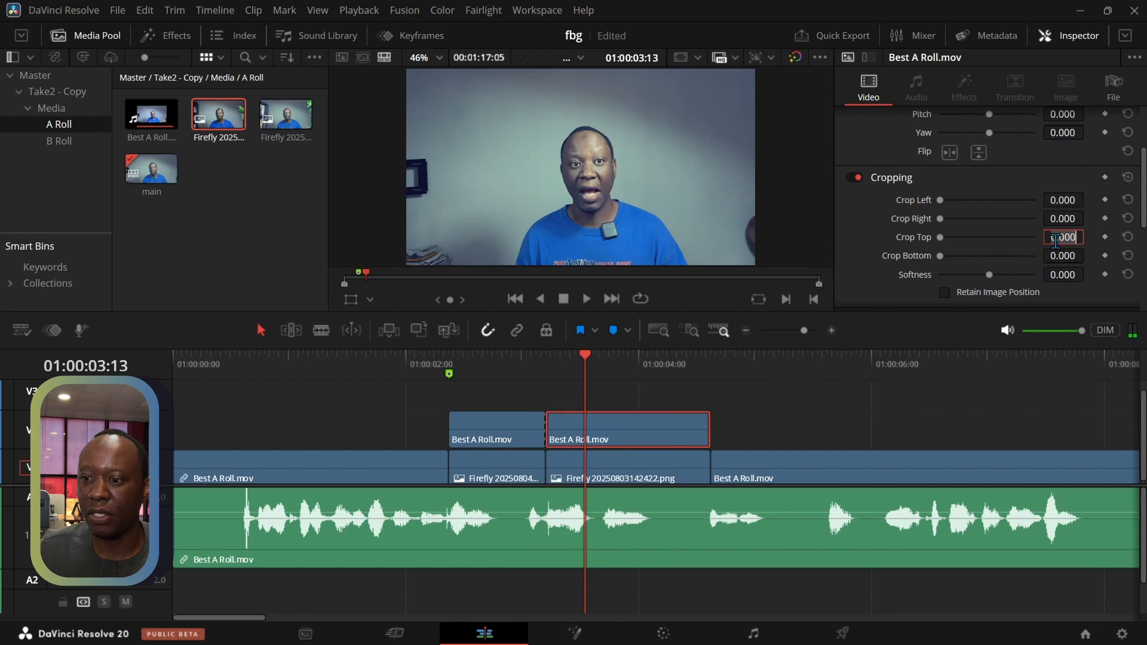
text(26)
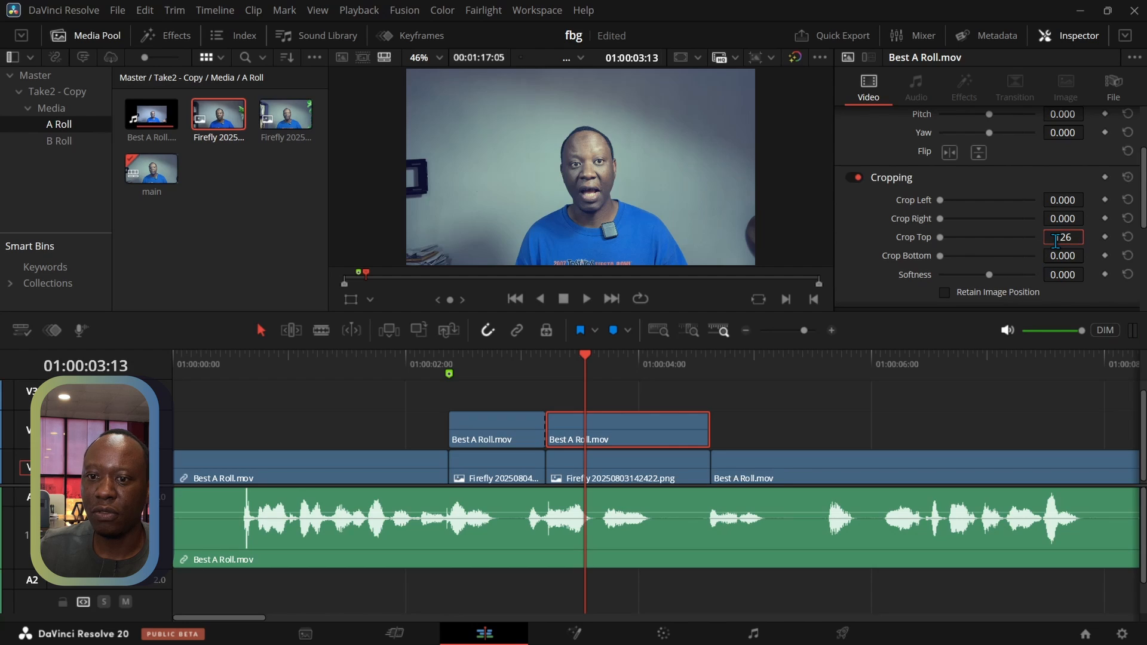
text(26)
key(Return)
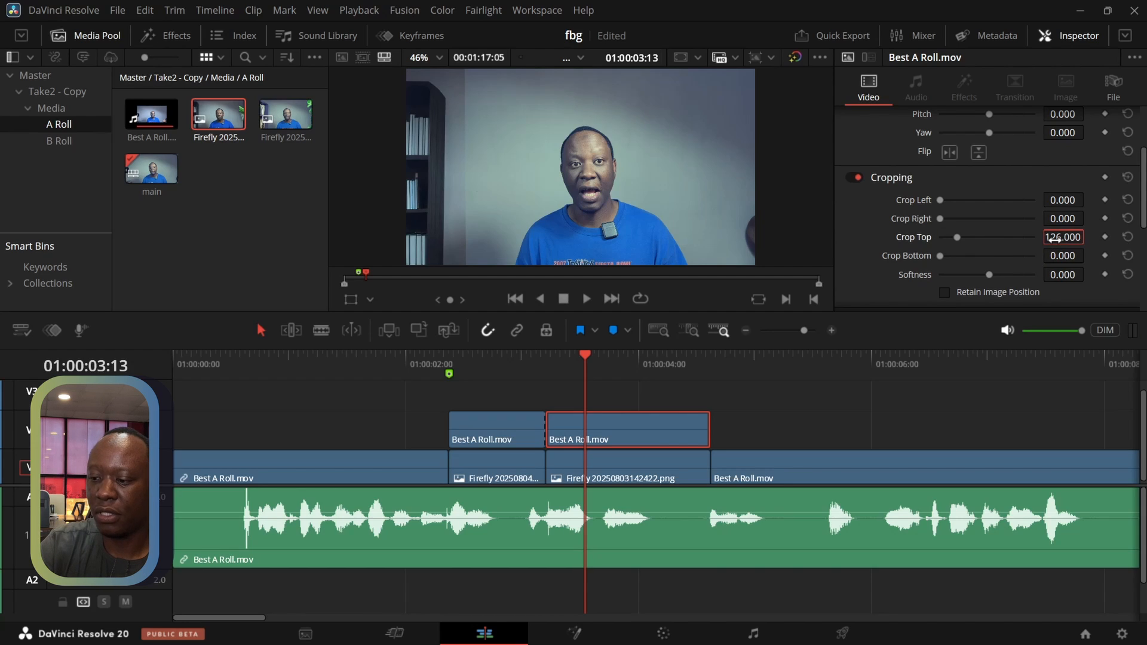
click(1053, 257)
text(98)
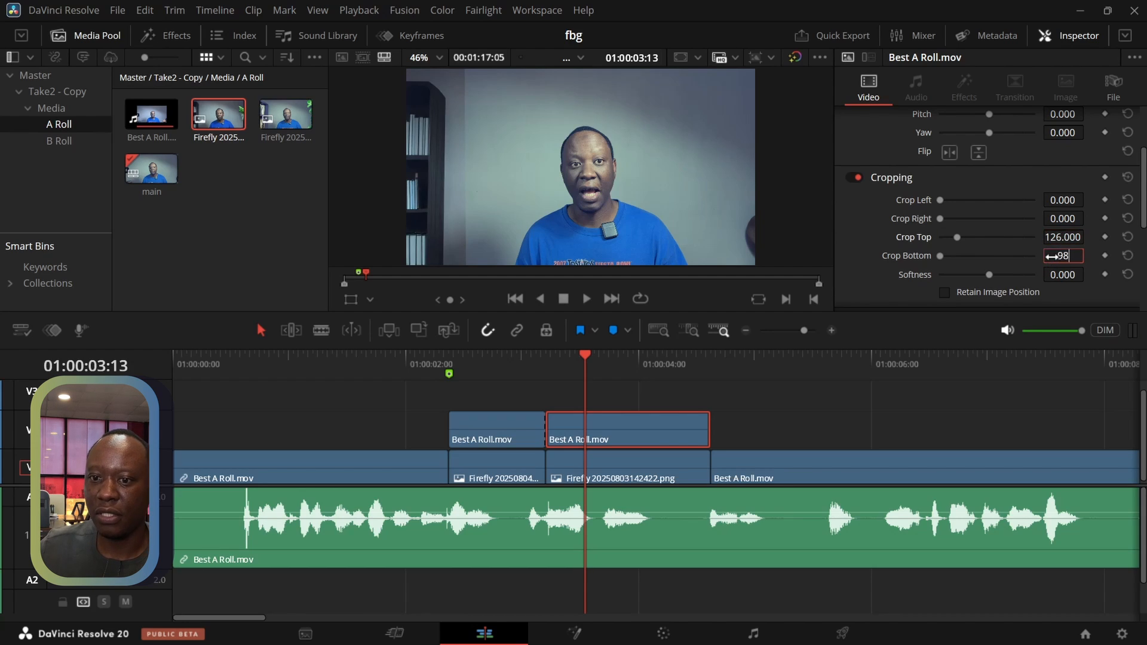
key(Return)
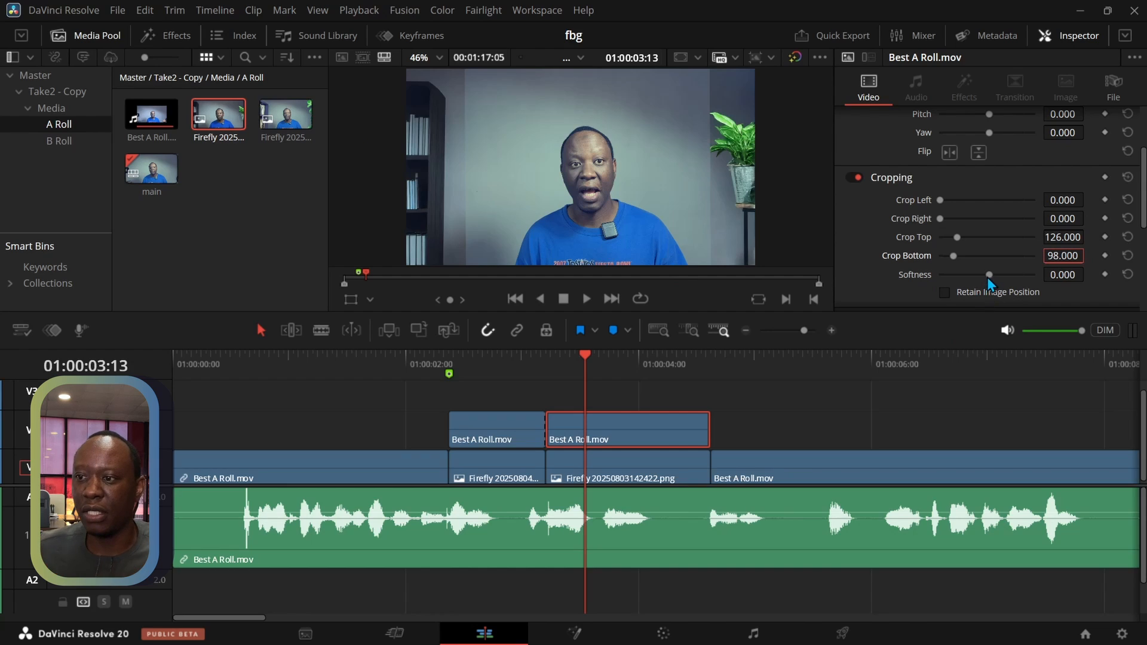
drag(989, 274, 946, 278)
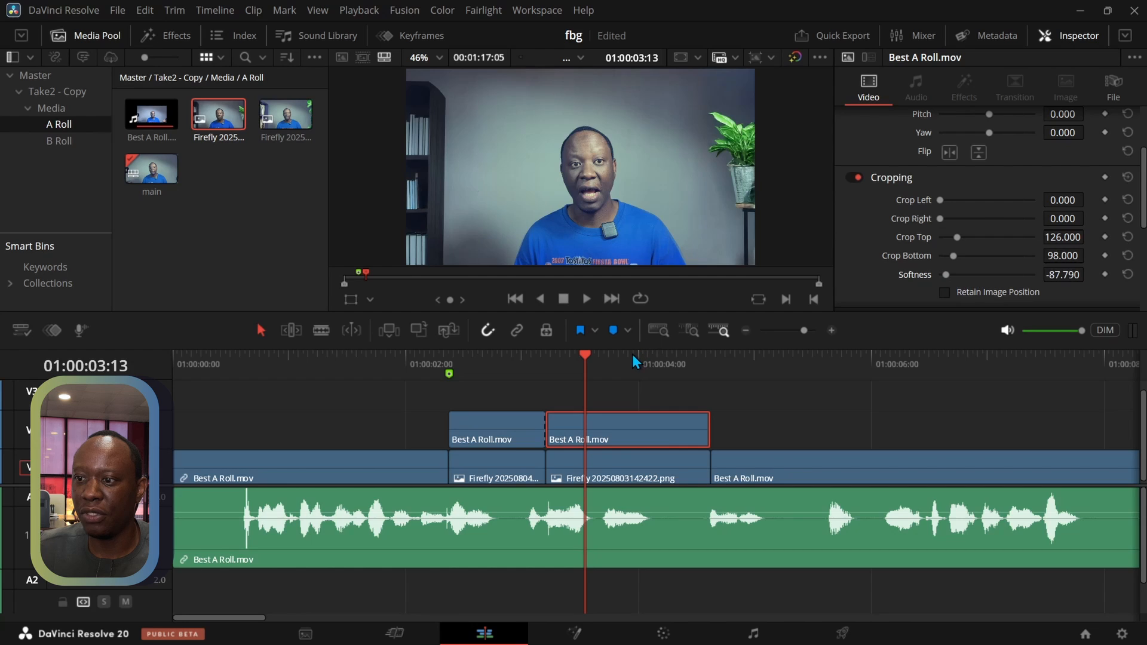
Play from 01:00:02:05 through both background swaps, stop past them, and return the playhead to 01:00:03:16
drag(581, 354, 431, 380)
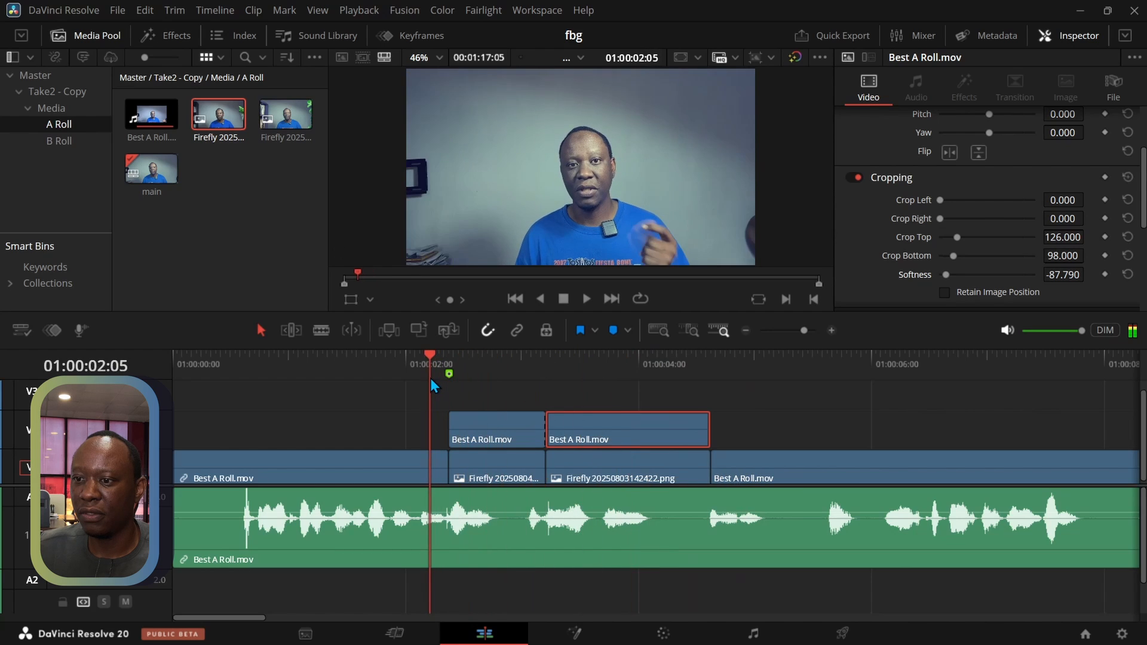
click(586, 297)
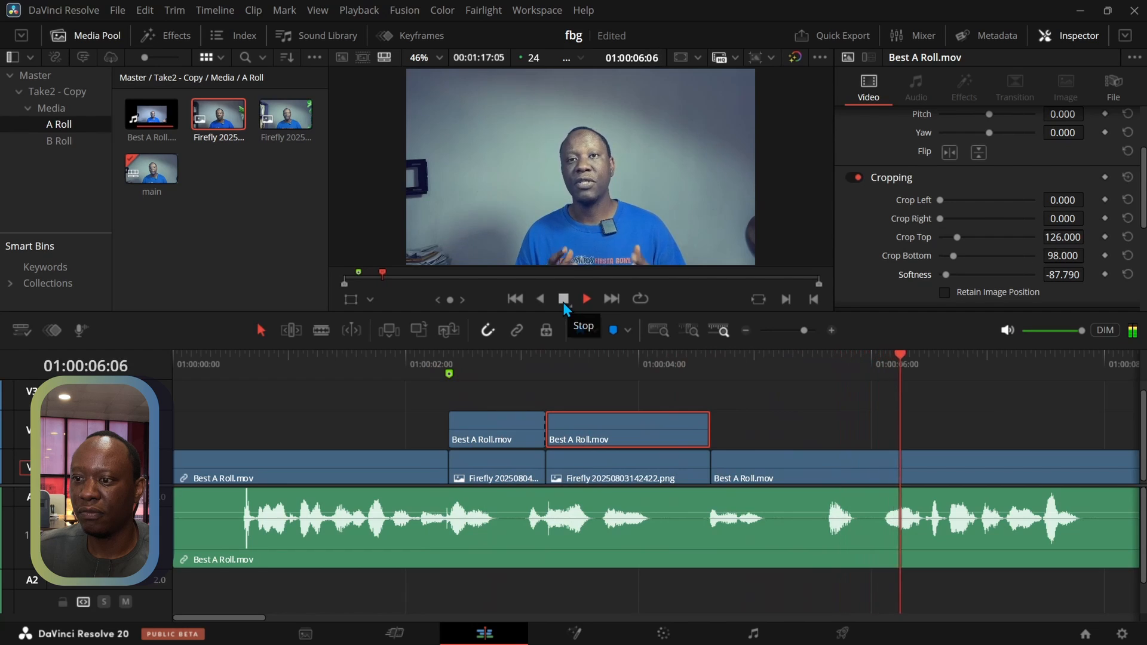
click(563, 300)
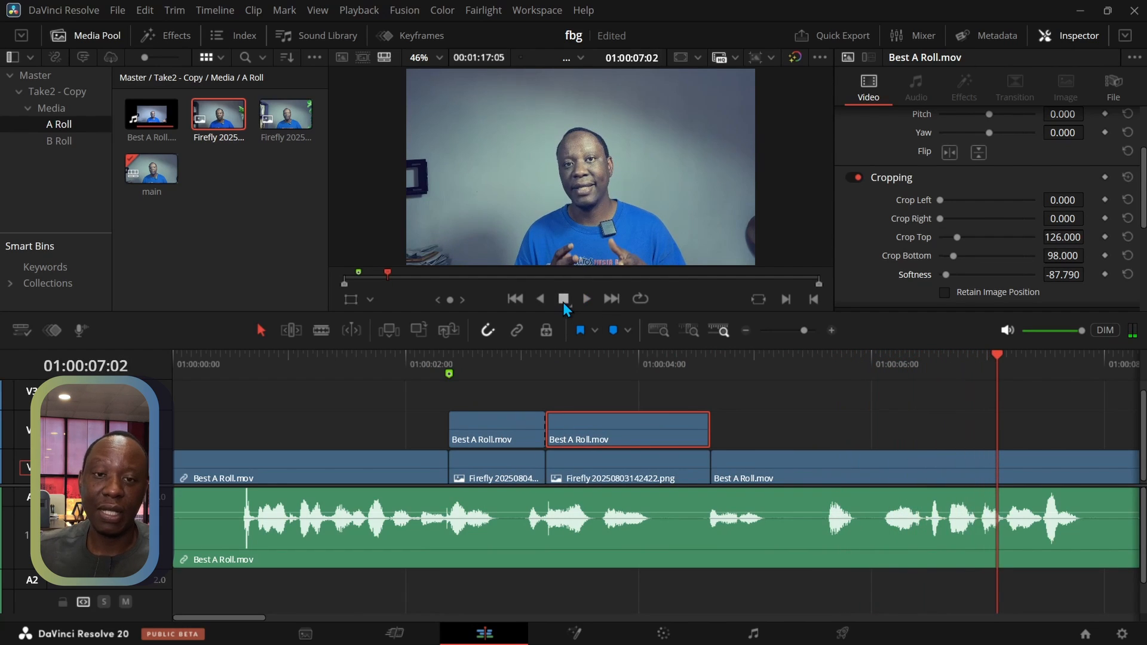
click(600, 357)
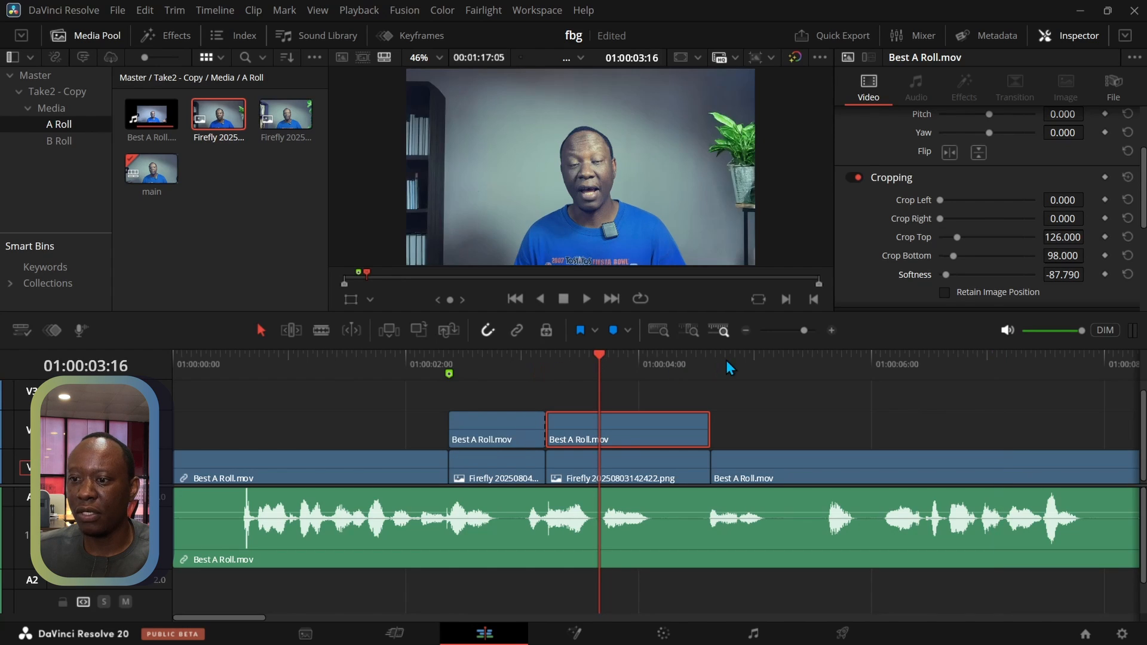
Extend the end of the second V2 A-roll segment to the end of the main A-roll clip on V1
click(745, 330)
click(745, 330)
click(745, 331)
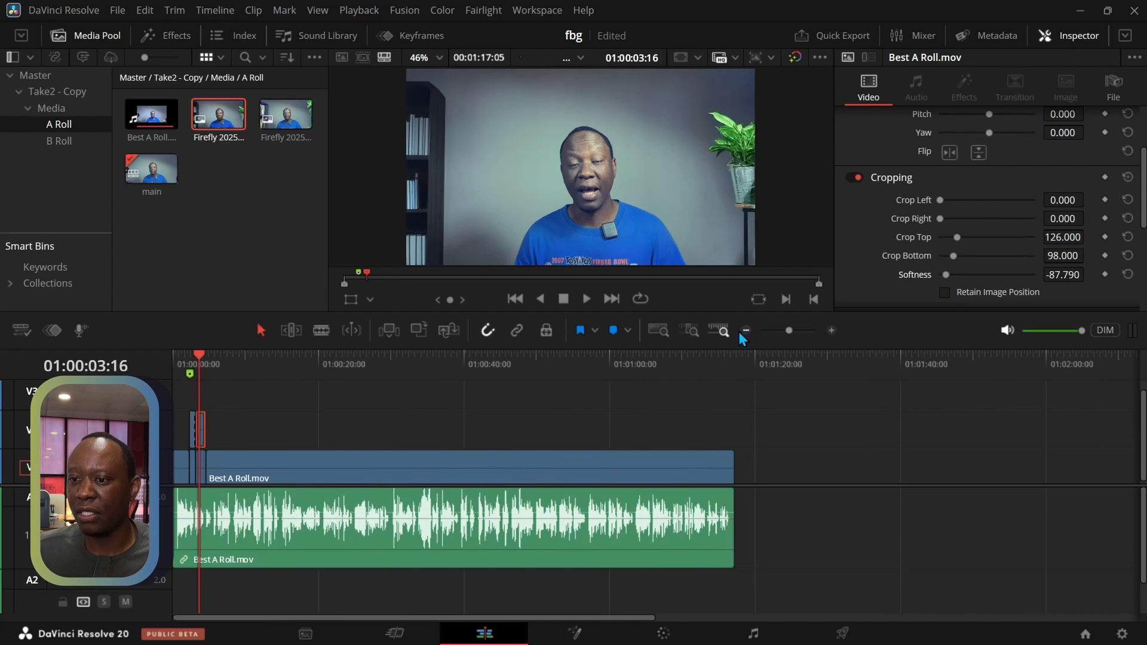
click(829, 330)
click(829, 330)
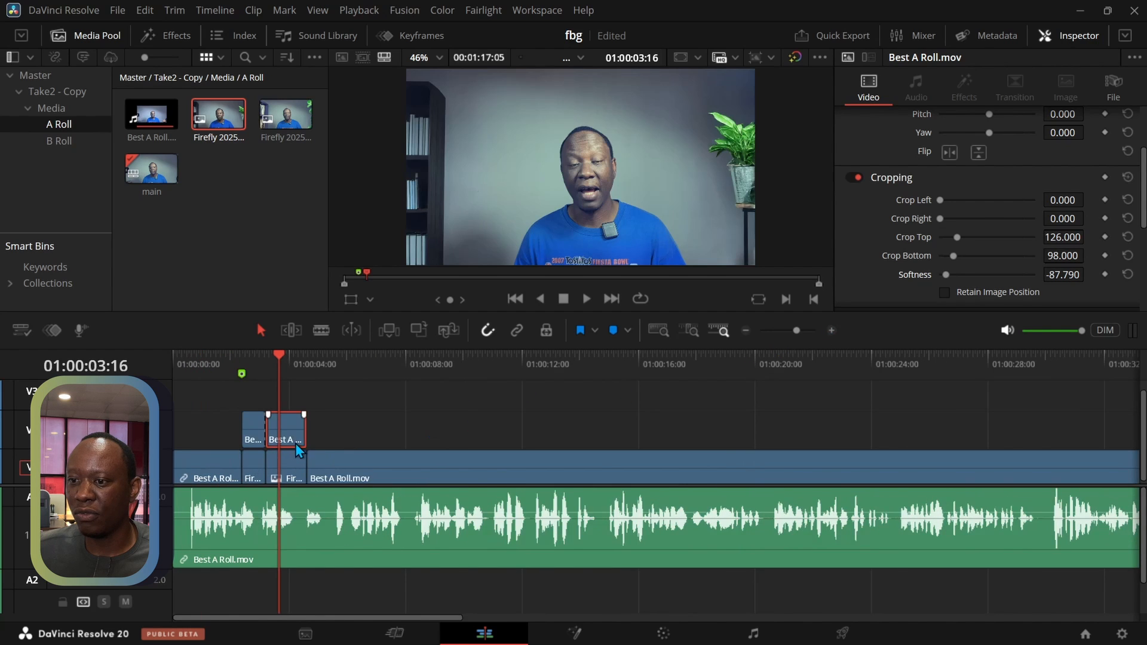
drag(309, 438, 737, 434)
Fit the whole timeline in view and move the playhead to the start of the extended A-roll segment at 01:00:03:05
drag(612, 357, 550, 409)
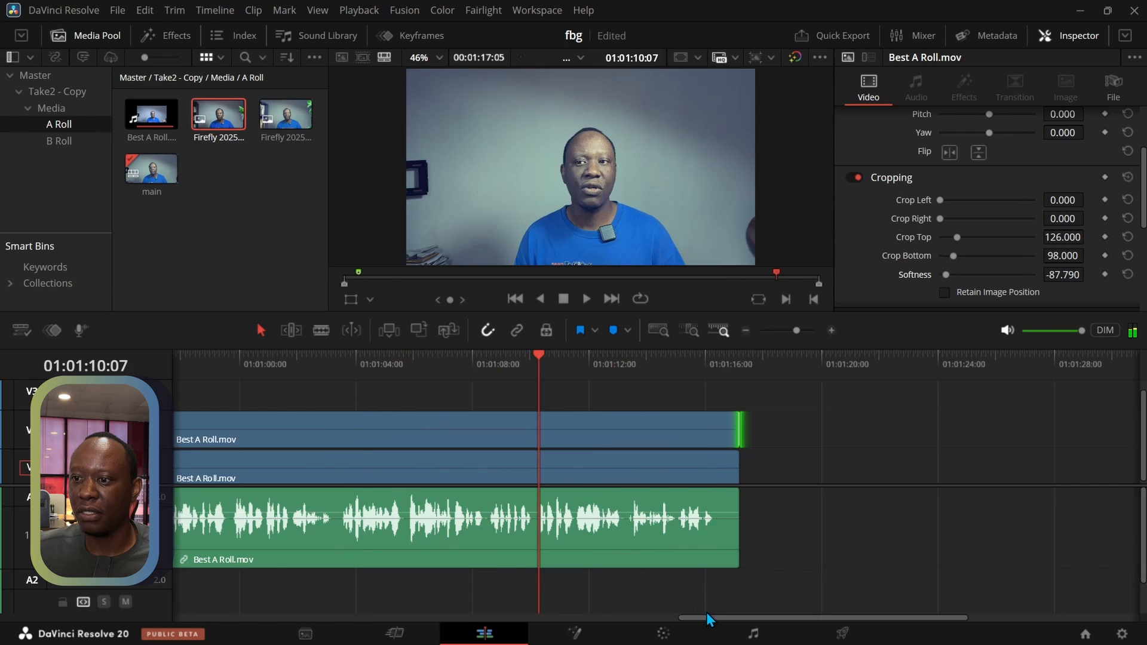
drag(711, 621, 297, 616)
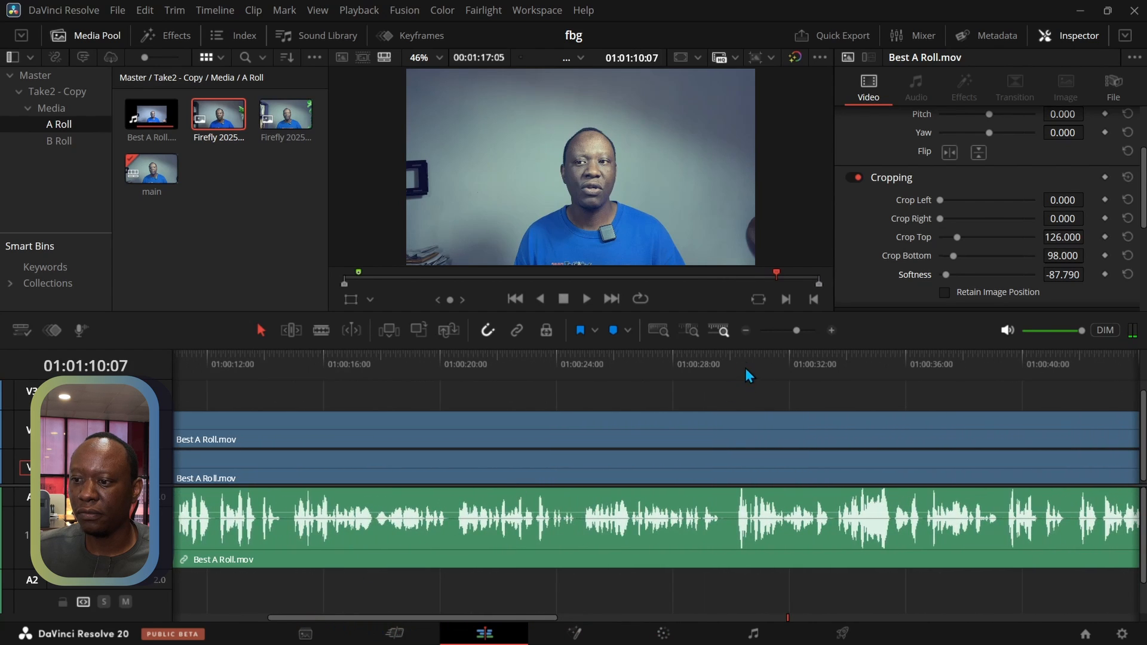
click(658, 331)
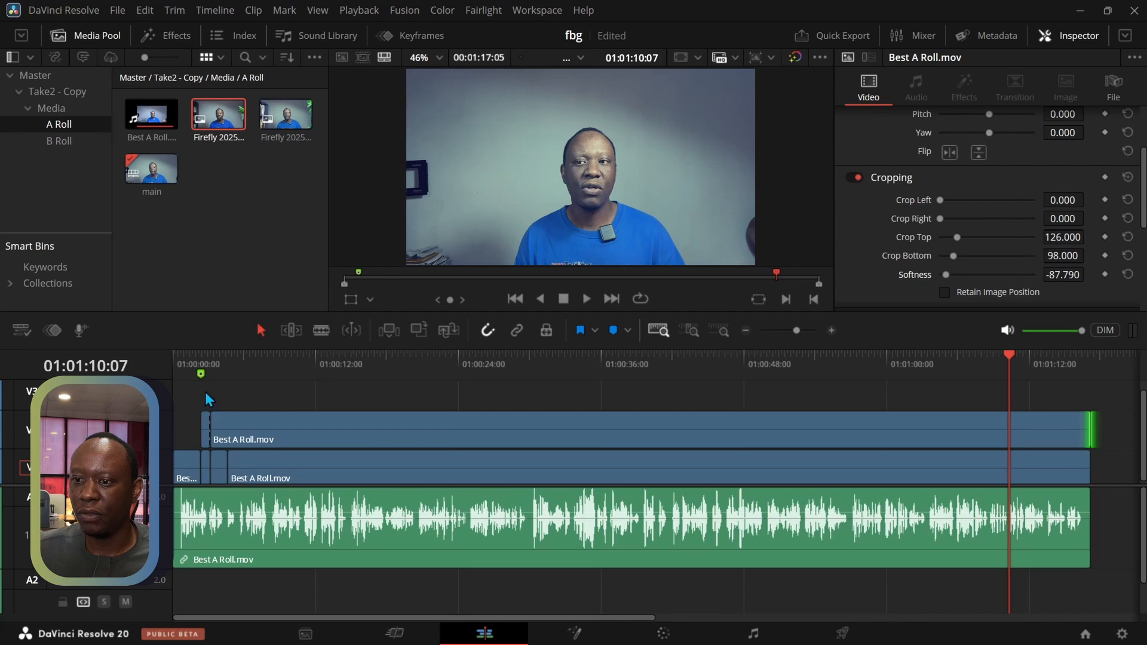
click(227, 353)
click(211, 357)
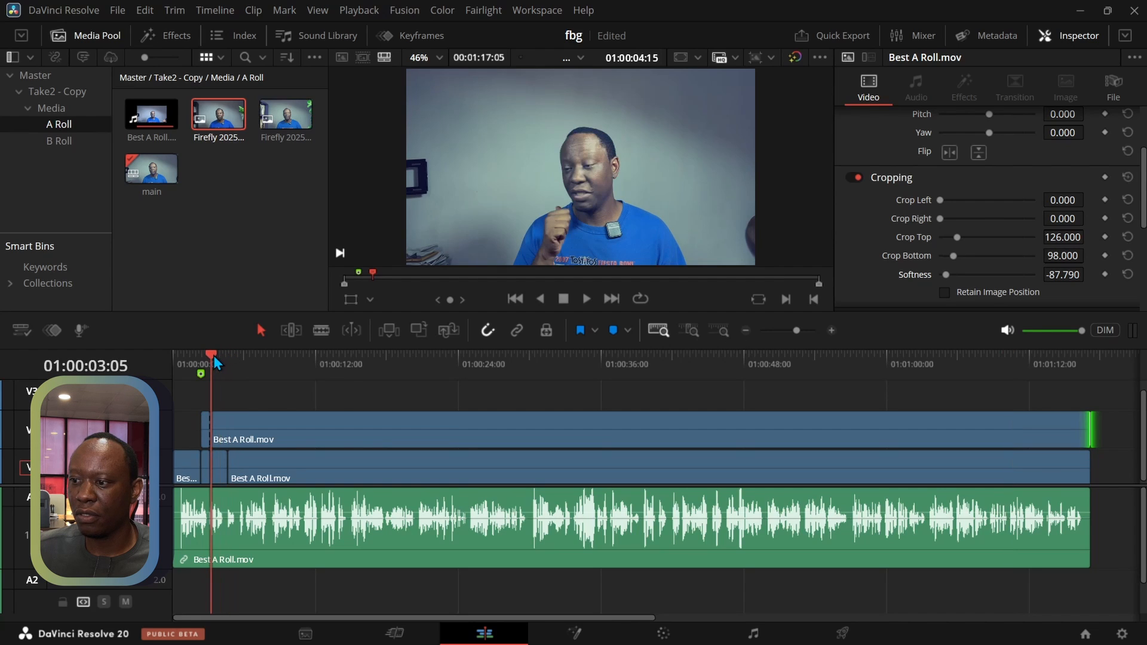
Play the sequence from the cut 1 marker at 01:00:02:09 through both background swaps and stop at 01:00:06:03
click(202, 361)
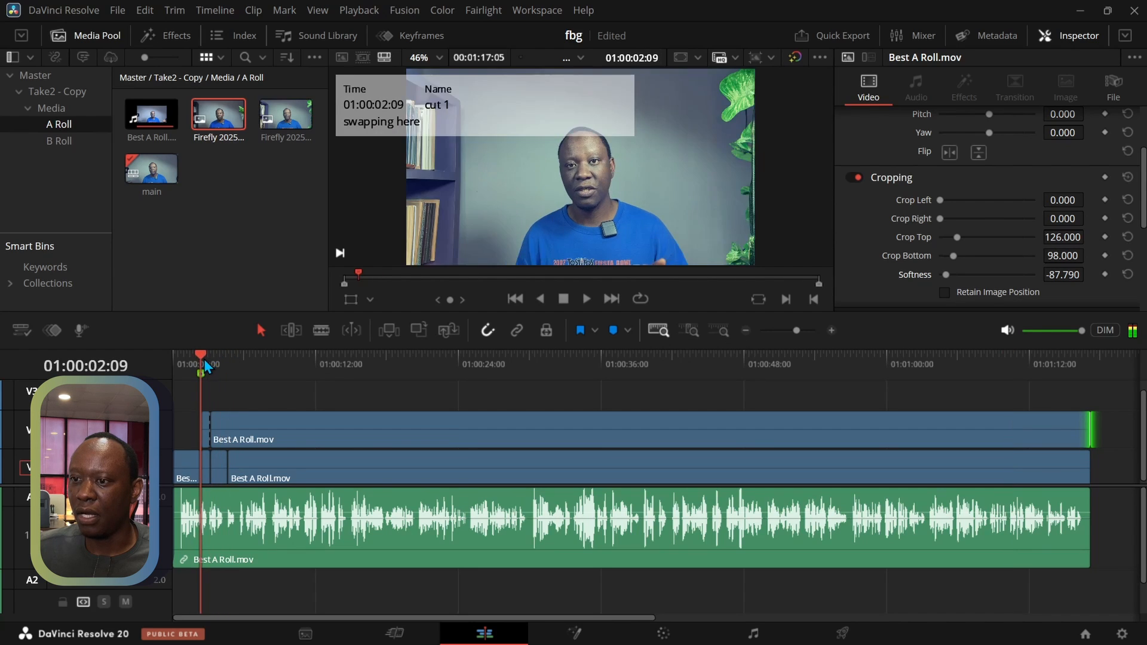
click(588, 301)
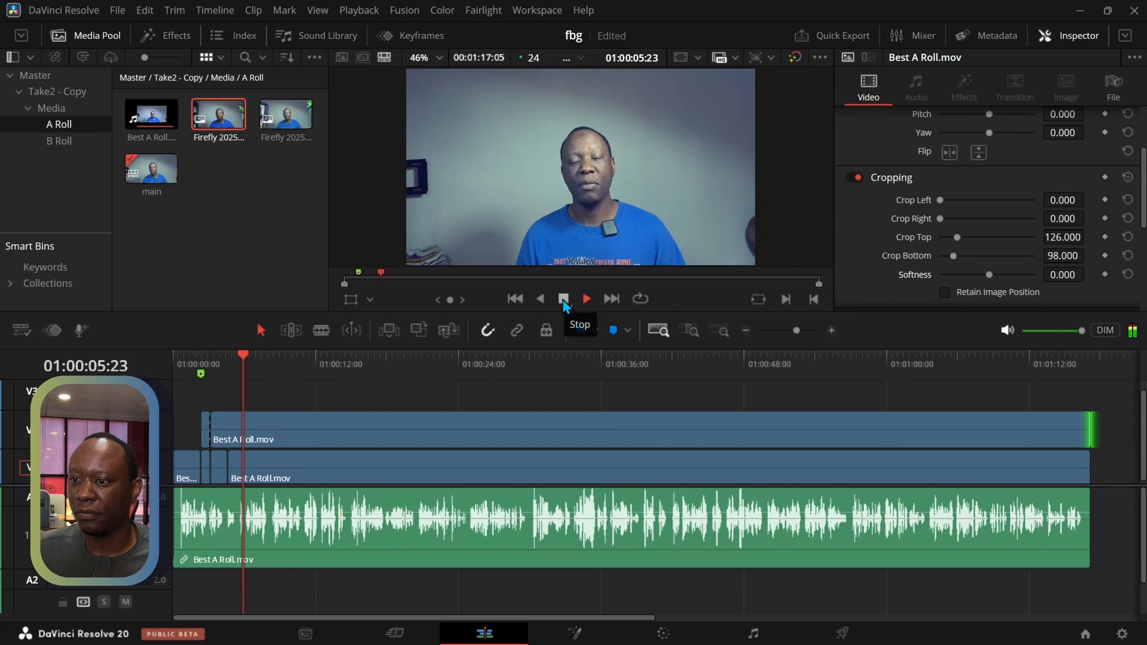
click(563, 299)
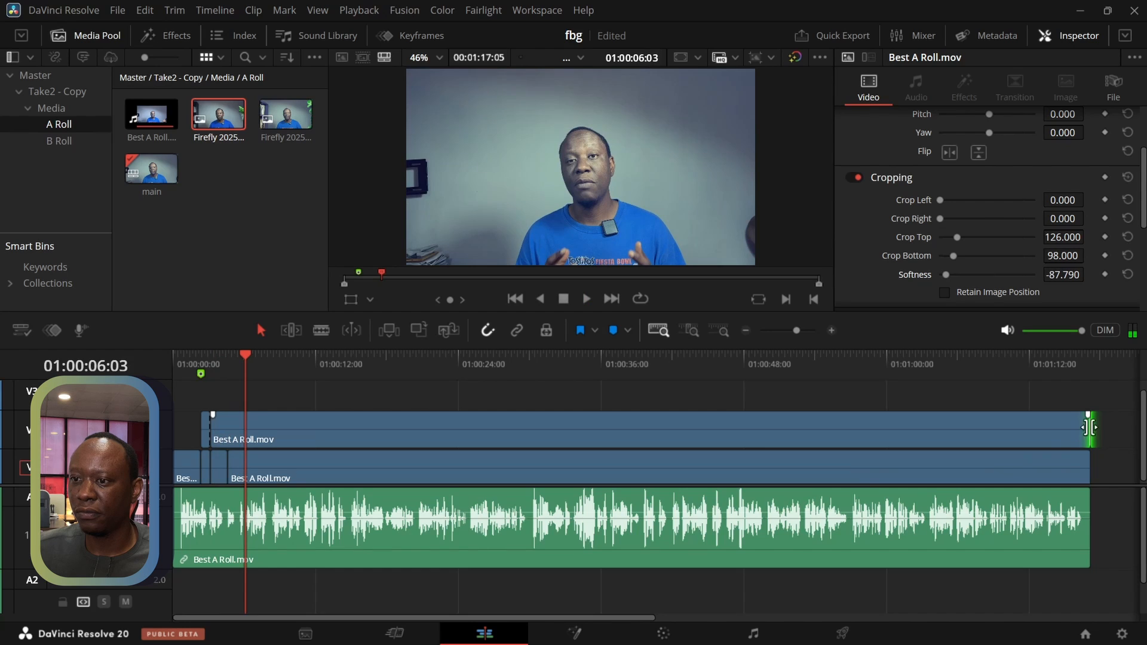
Trim the extended V2 A-roll segment back to the end of the second background image, and move the remaining V1 A-roll clip up to V2
drag(1096, 436, 230, 426)
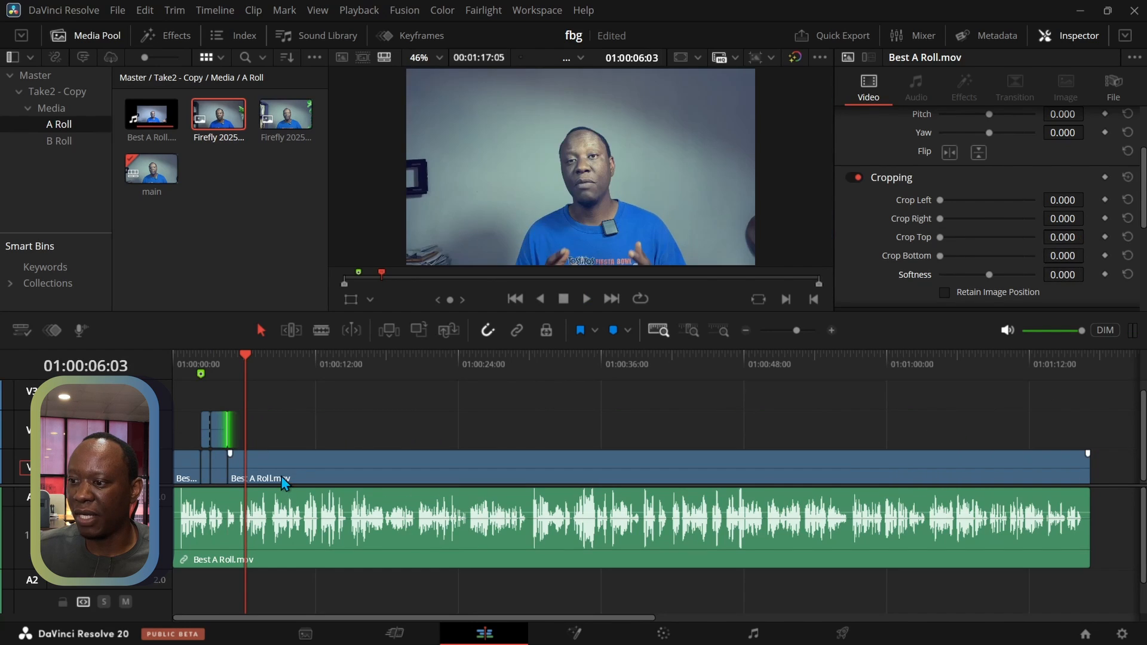
click(284, 481)
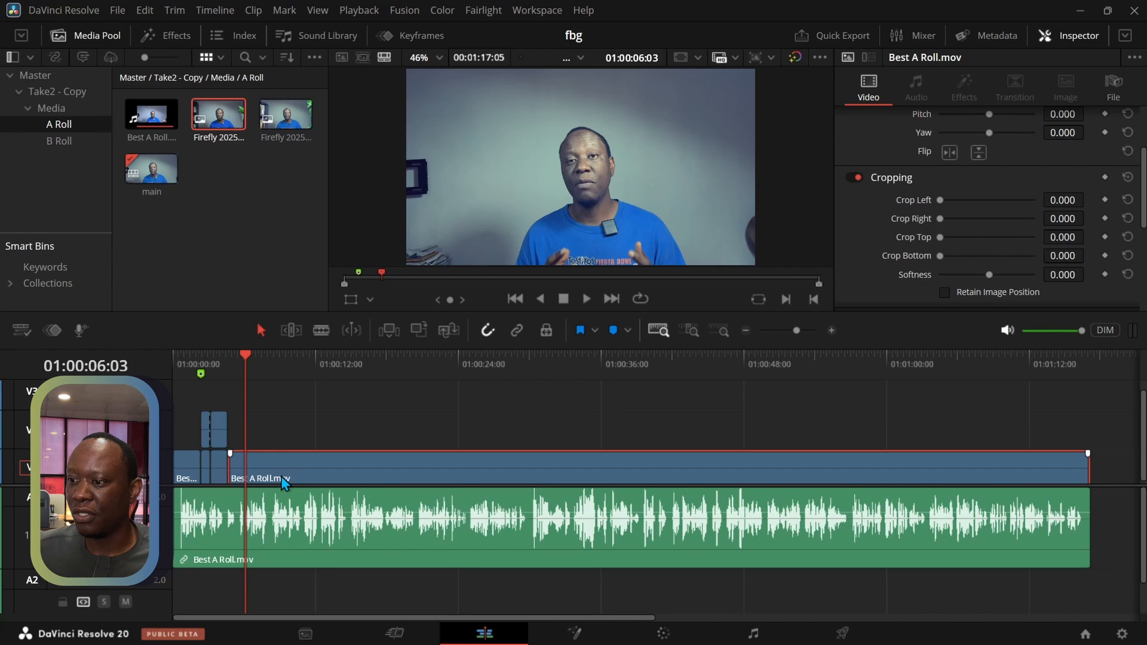
click(831, 330)
click(832, 330)
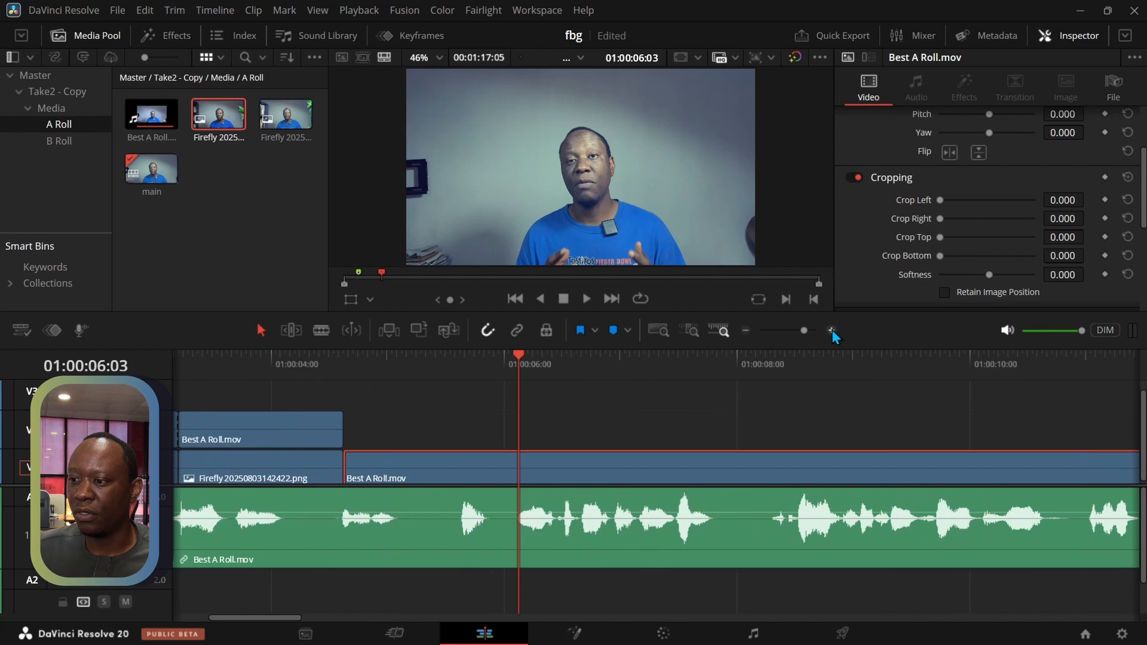
click(831, 330)
click(745, 330)
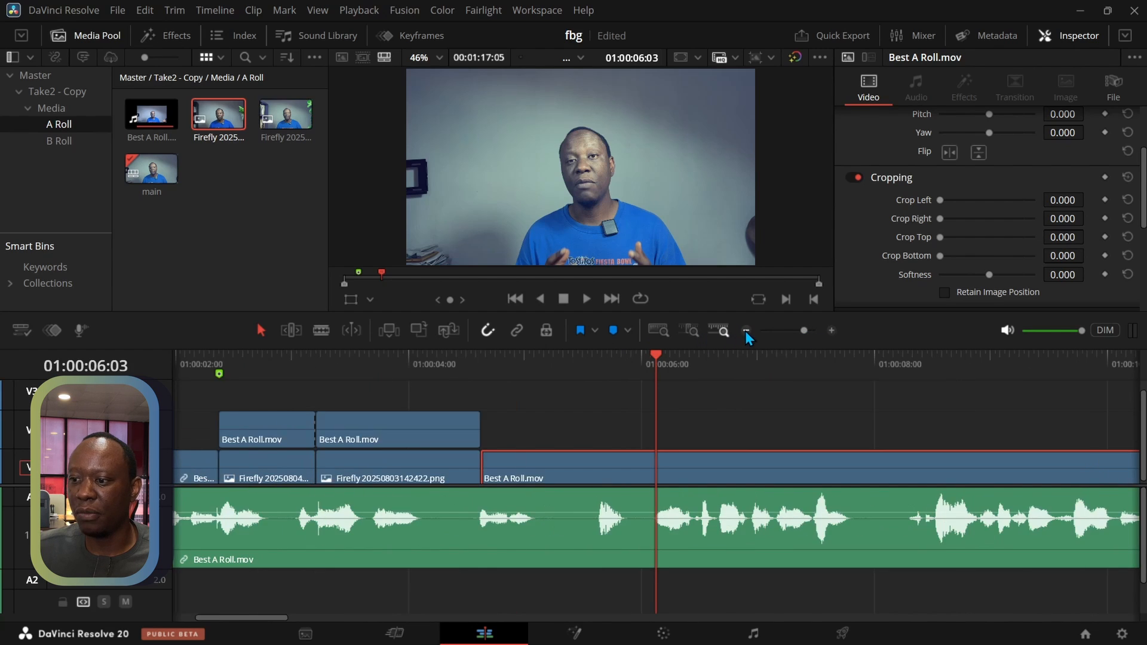
drag(541, 475, 541, 443)
Duplicate the Firefly 20250803142422.png clip on V1, placing the copy directly after the original beneath the last V2 A-roll segment
click(432, 470)
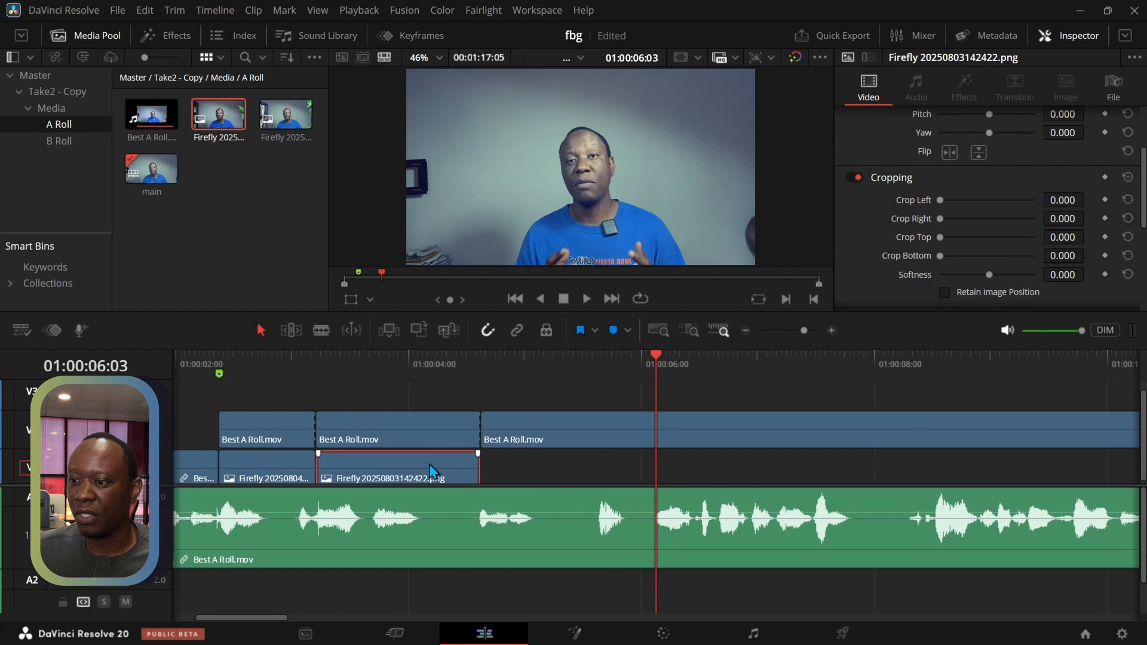
click(457, 357)
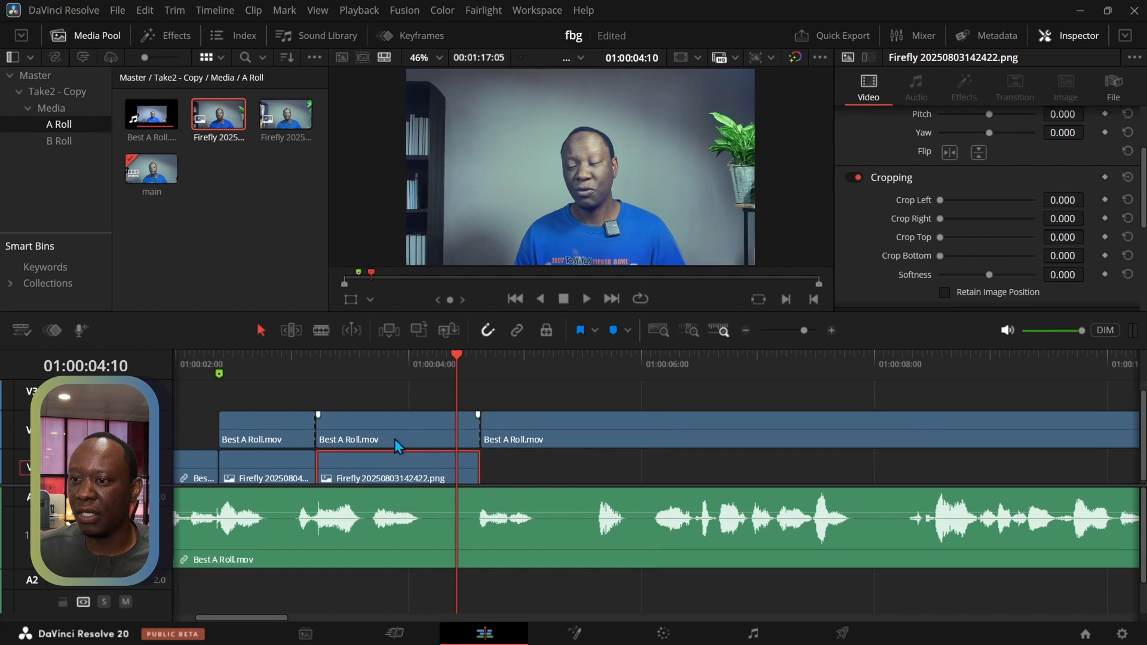
drag(392, 468, 565, 468)
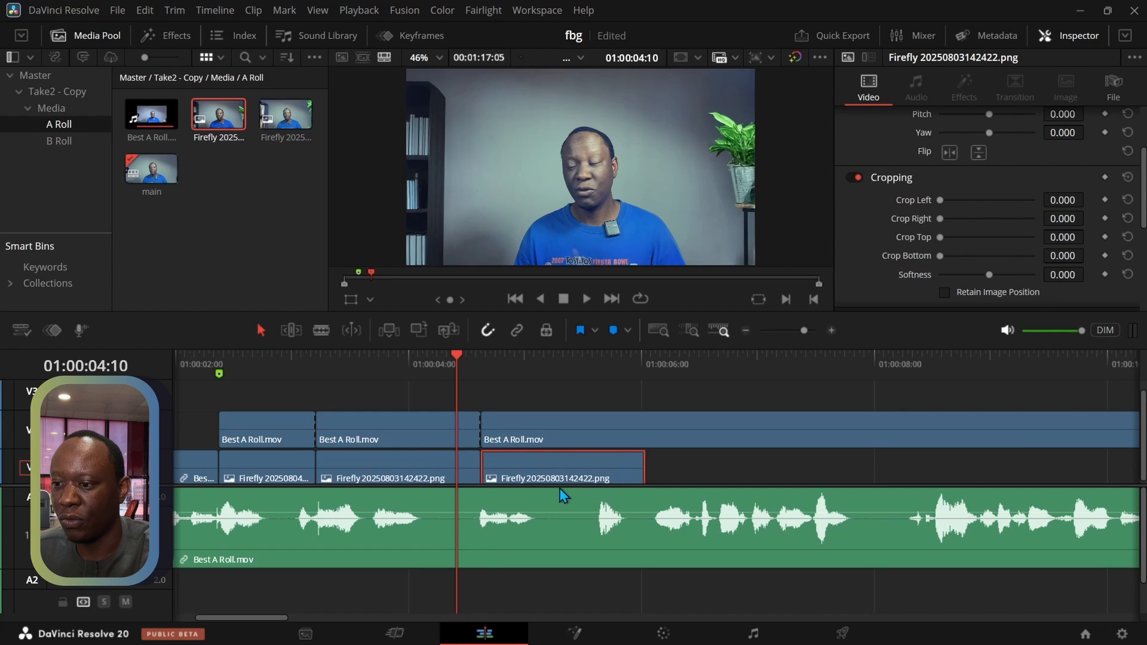
Extend the copied Firefly 20250803142422.png clip on V1 to the end of the A-roll segment above it
scroll(562, 514, up, 2)
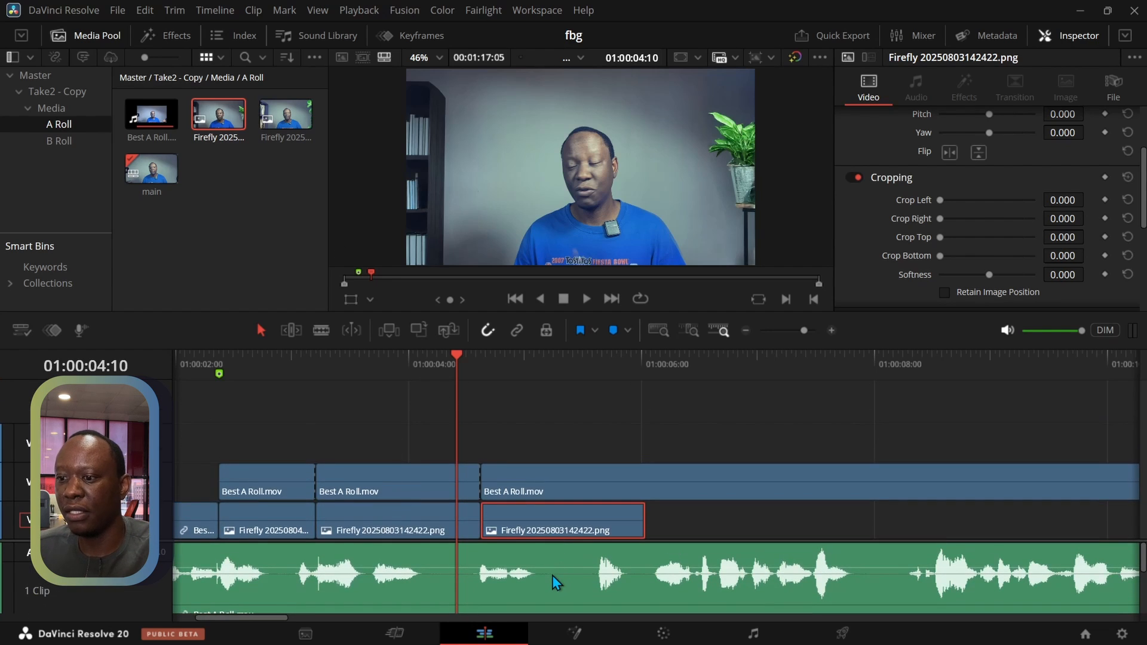
scroll(553, 576, down, 3)
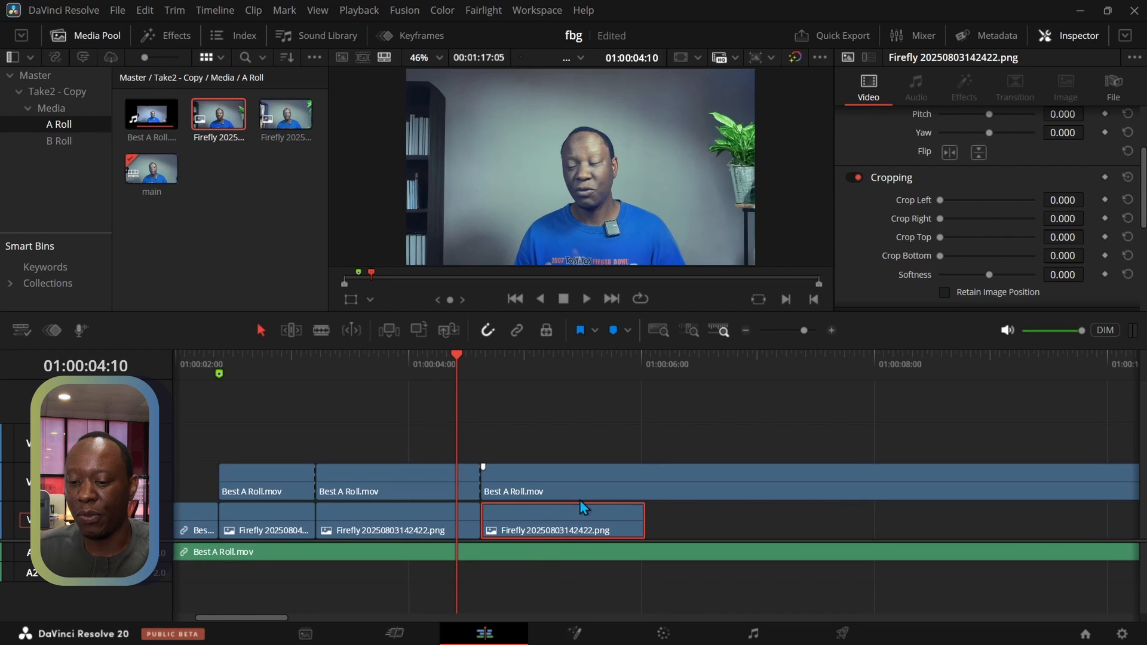
drag(644, 512, 1054, 513)
click(746, 332)
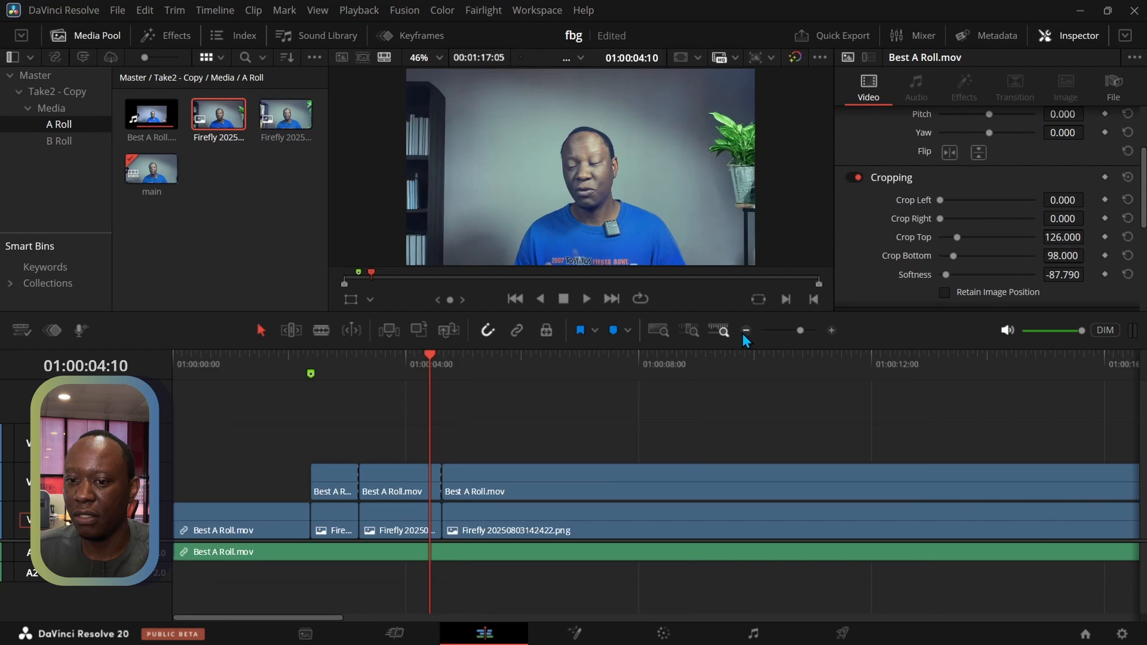
click(746, 332)
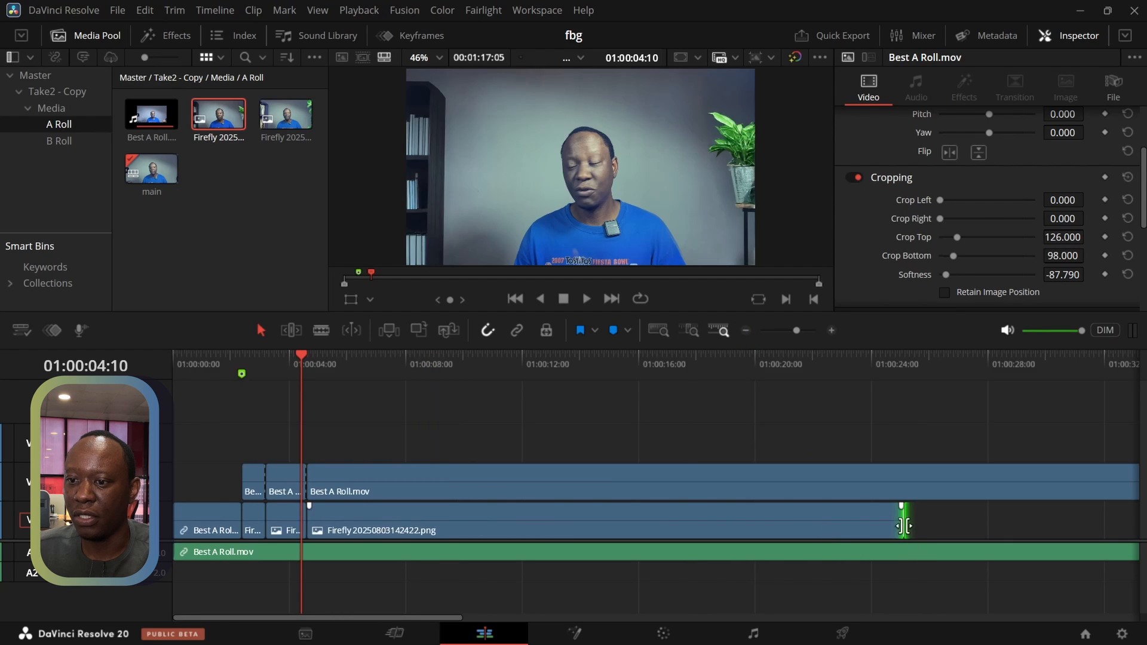
drag(902, 520, 1134, 514)
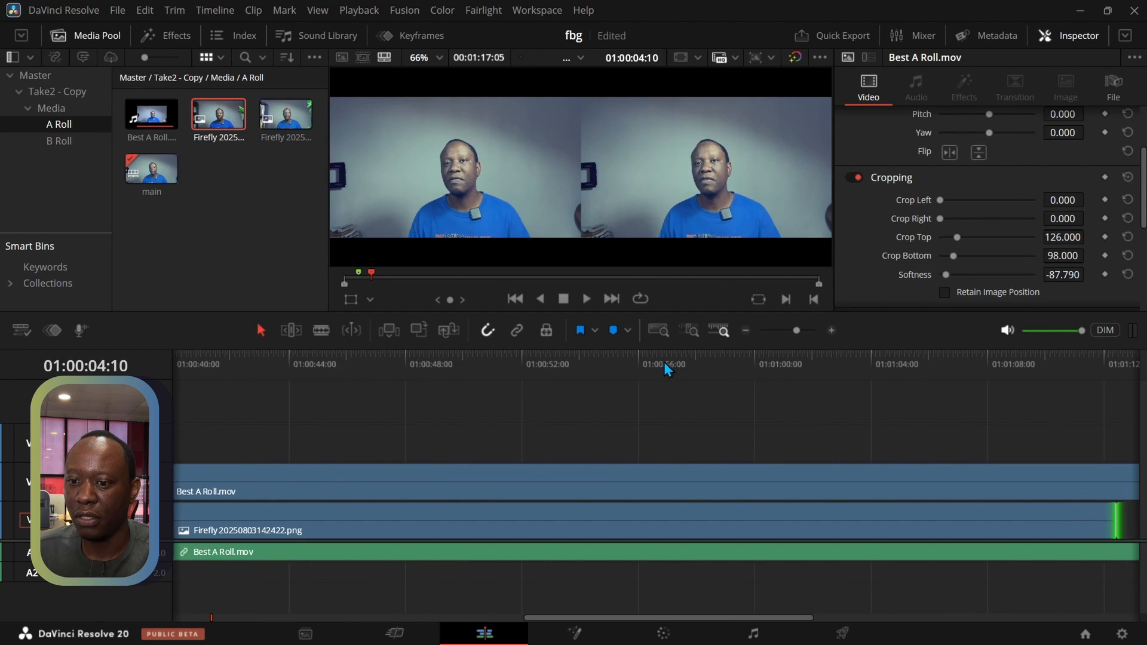
click(658, 331)
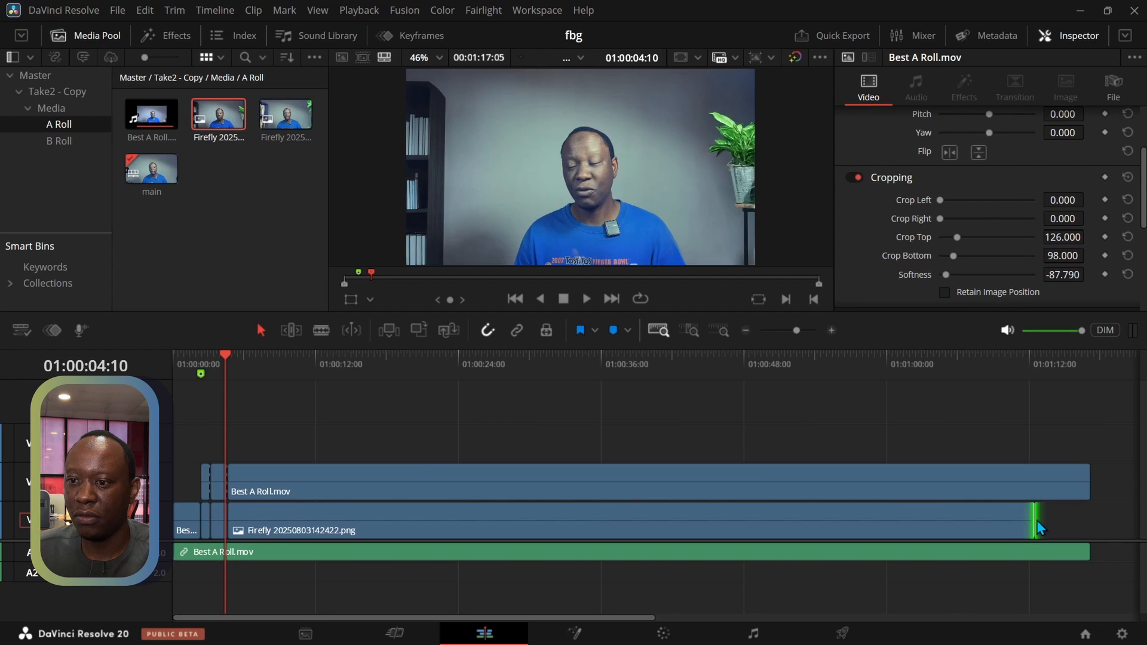
drag(1035, 520, 1093, 519)
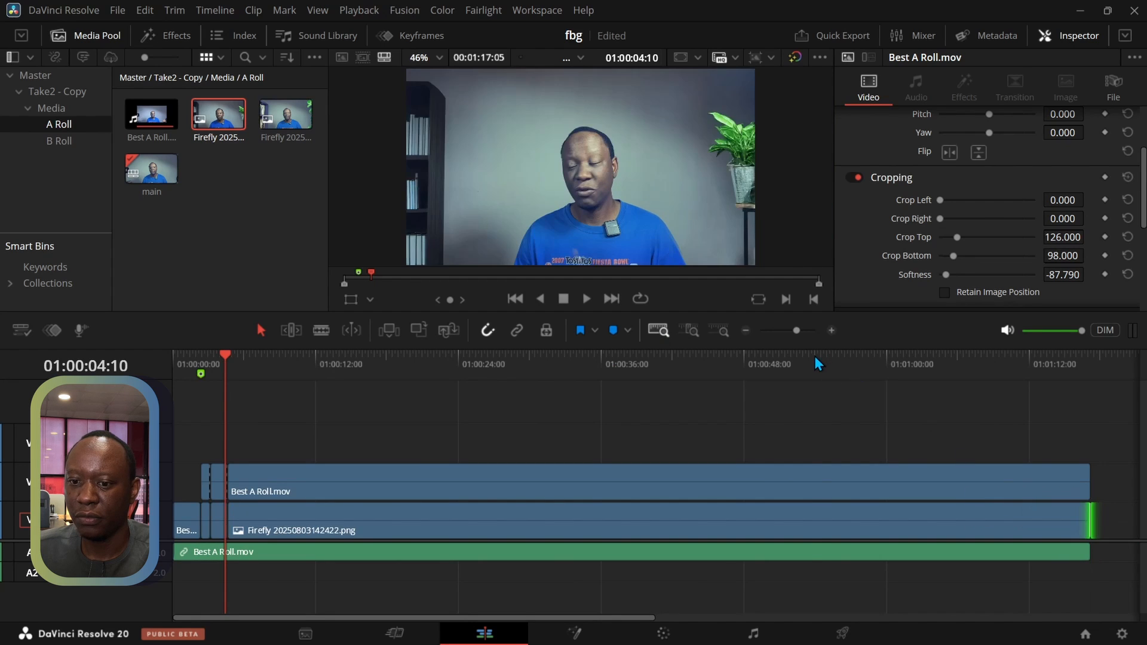
Crop the last V2 A-roll segment with Crop Top 128 and Crop Bottom 98, and set its Softness to -93.890
drag(815, 357, 220, 407)
click(215, 475)
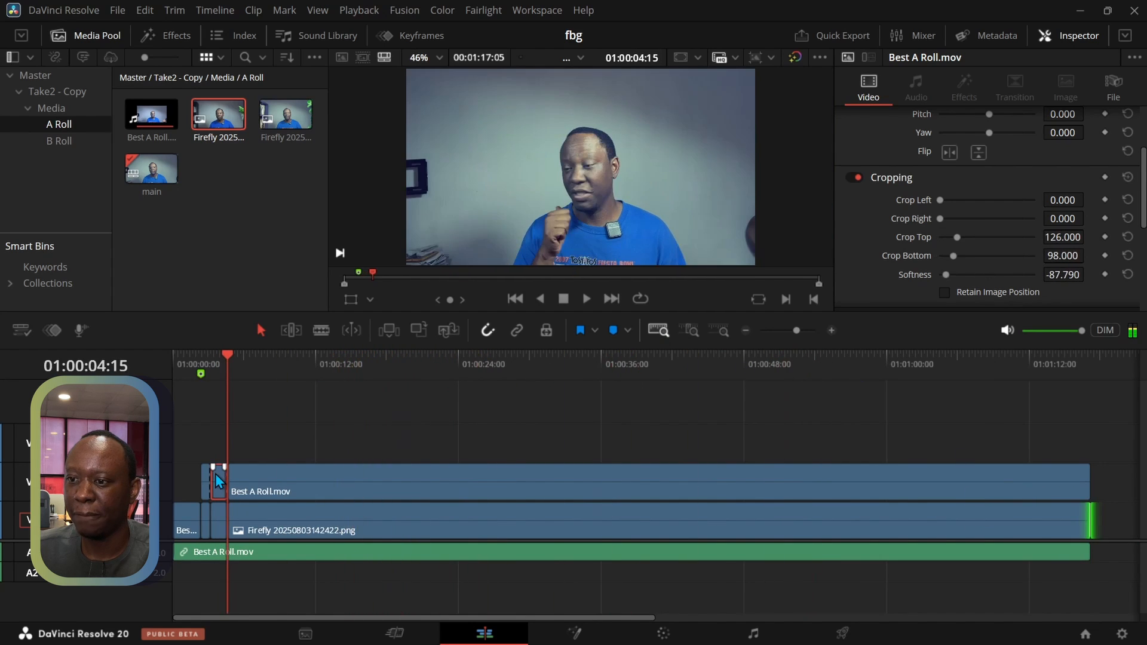
click(280, 485)
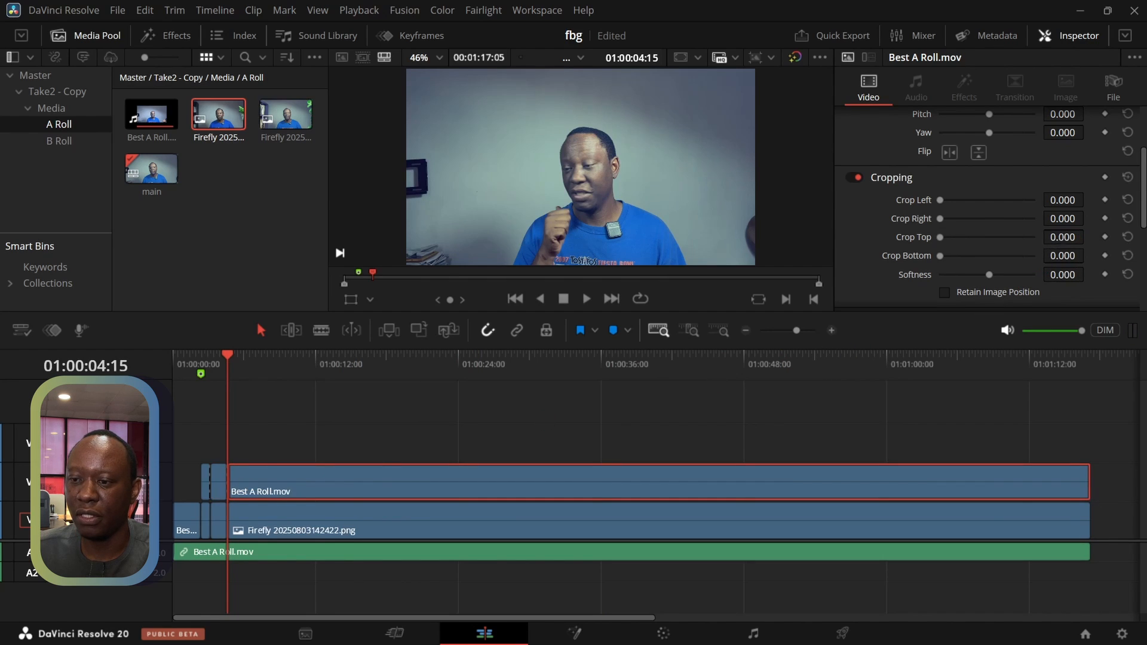
click(1065, 238)
text(12)
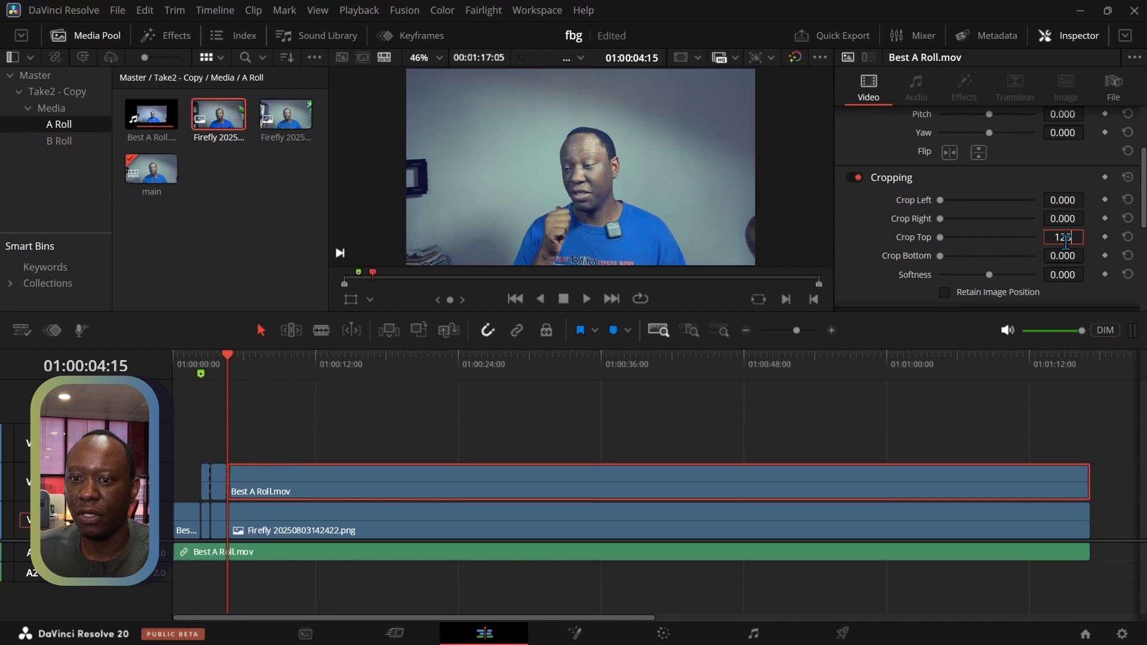
text(8)
key(Return)
click(1058, 257)
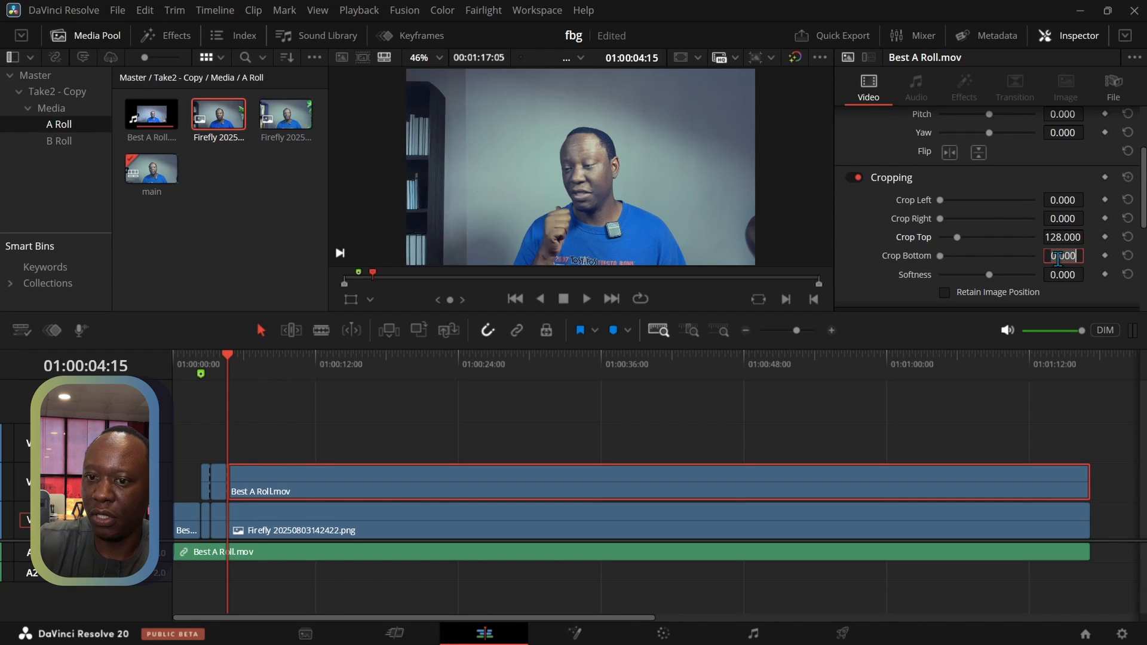
text(98)
key(Return)
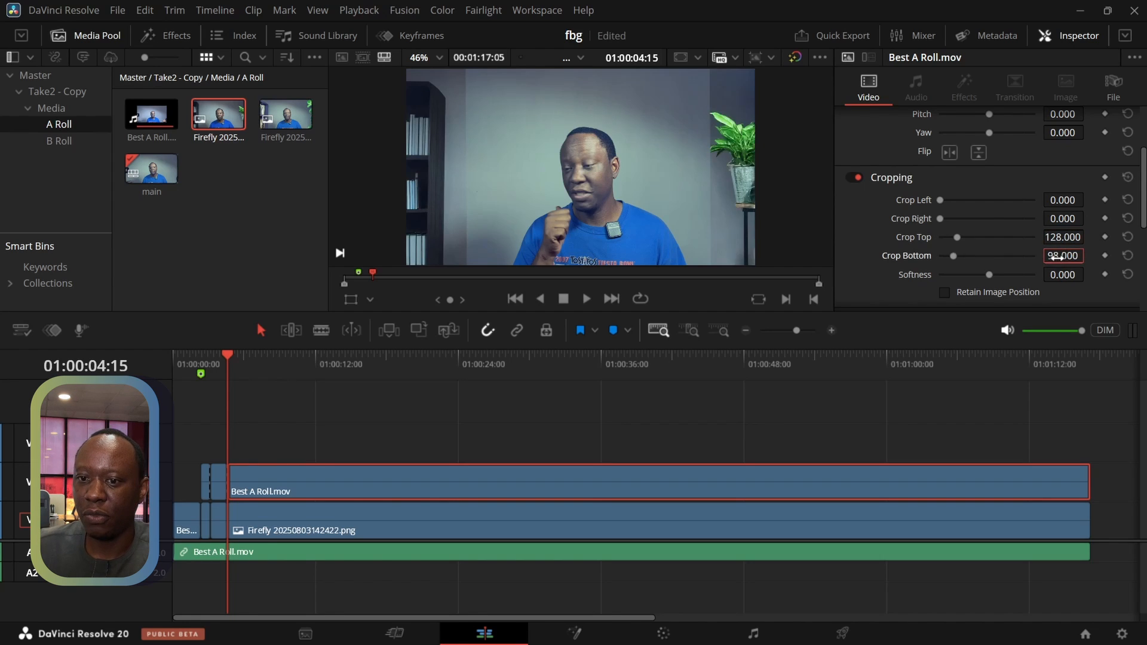
drag(988, 276, 943, 286)
At the raised-arm frame at 01:00:35:14, set the segment's crop Softness to 38.930 and Crop Bottom to 0
drag(222, 363, 597, 371)
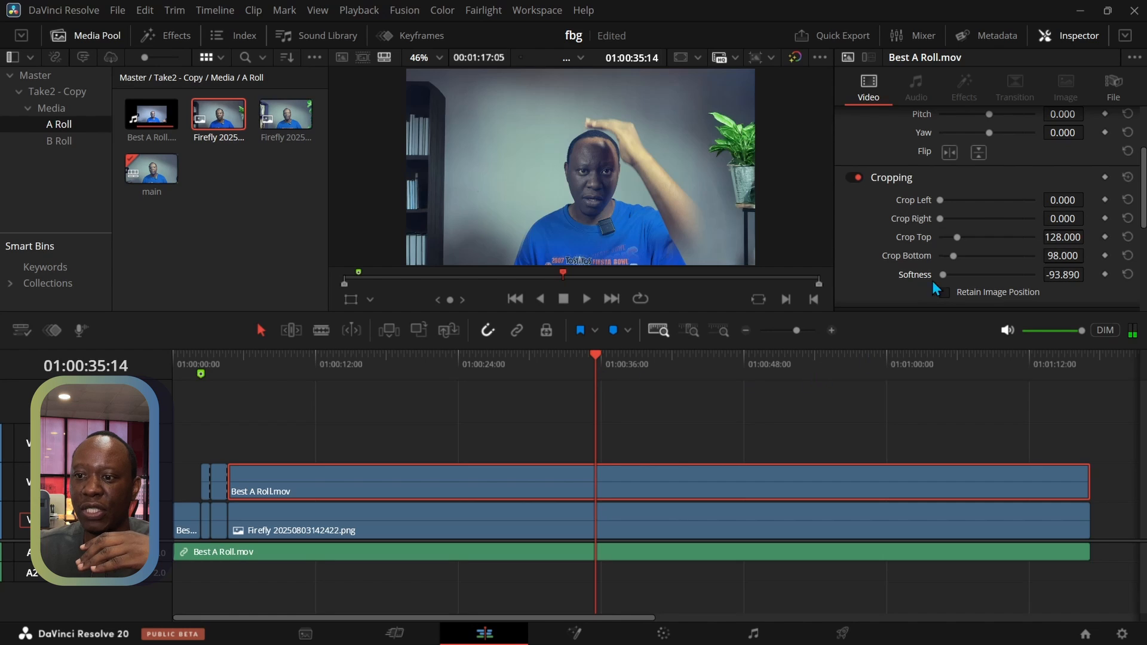
drag(943, 275, 1008, 280)
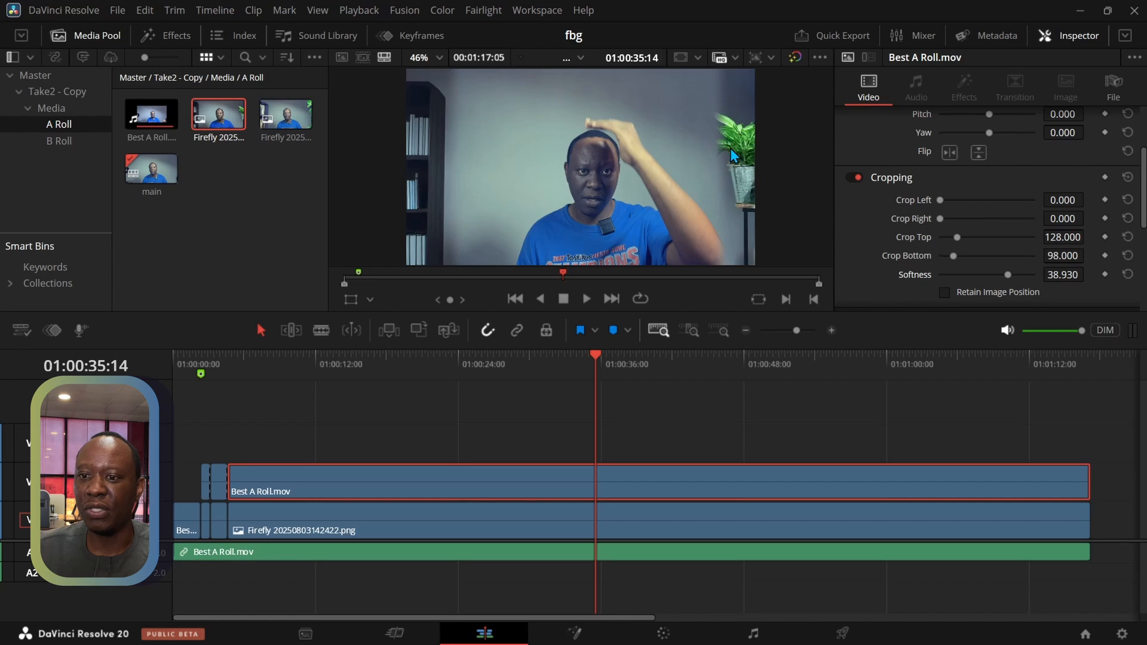
drag(954, 256, 926, 261)
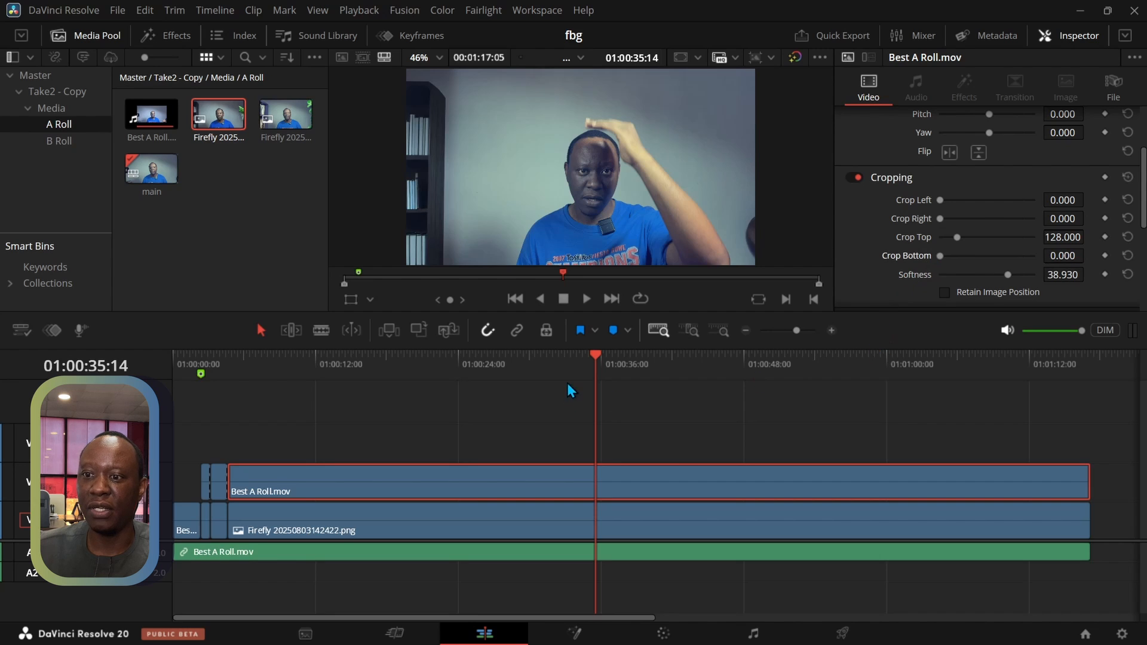
Scrub through the last A-roll segment to check its crop, and return the playhead to its start at 01:00:04:15
drag(594, 365, 234, 413)
drag(221, 416, 511, 420)
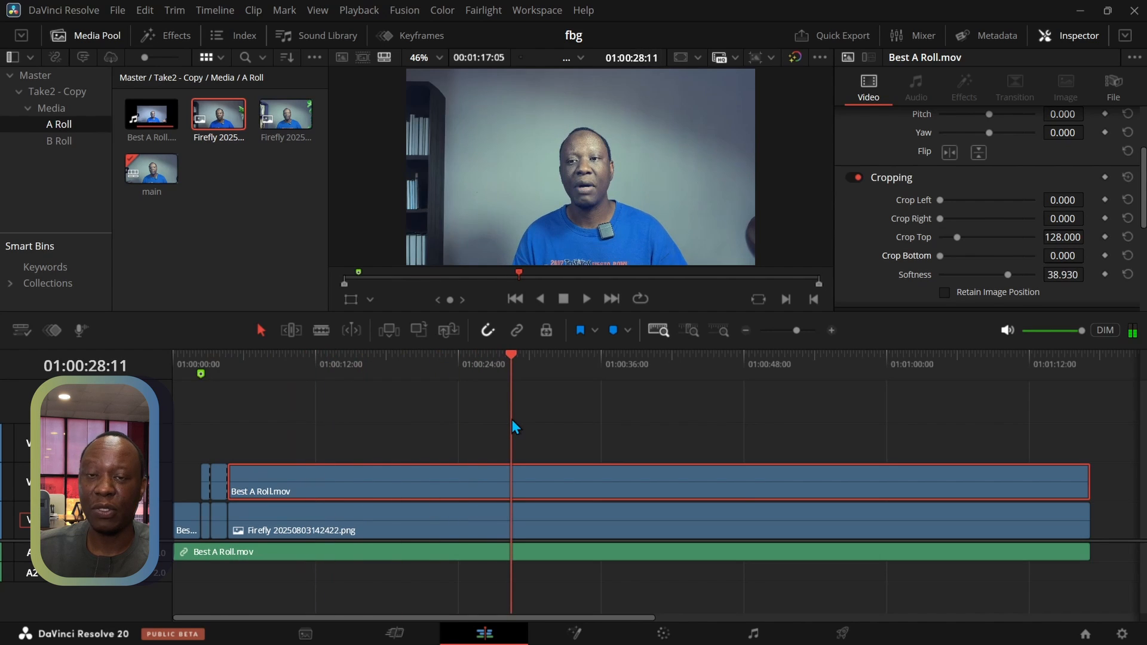
drag(512, 420, 228, 436)
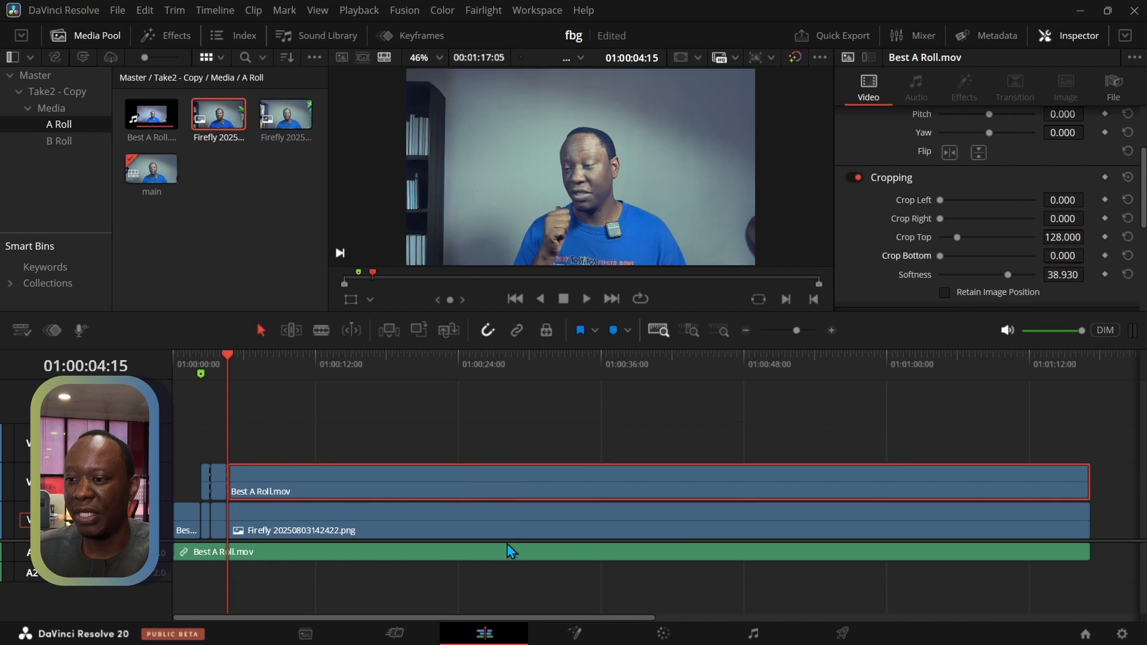
Normalize the A1 Best A Roll.mov audio clip in True Peak mode with a target level of -2.0 dBTP
drag(500, 537, 468, 437)
click(466, 434)
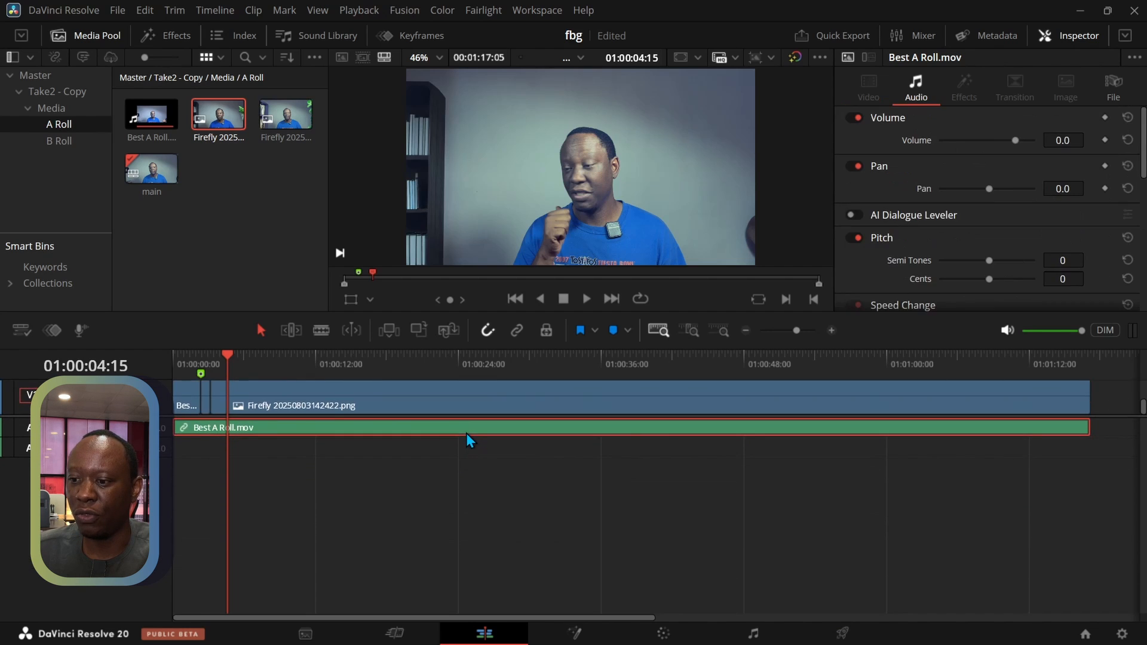
scroll(467, 432, up, 10)
scroll(466, 432, down, 3)
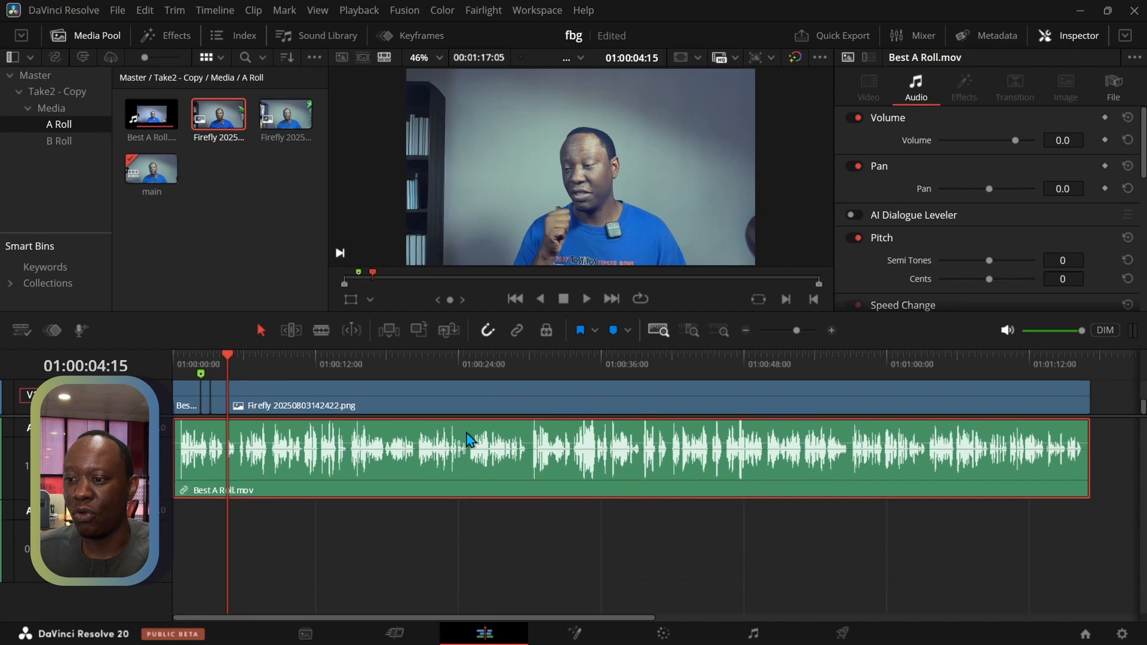
right_click(403, 461)
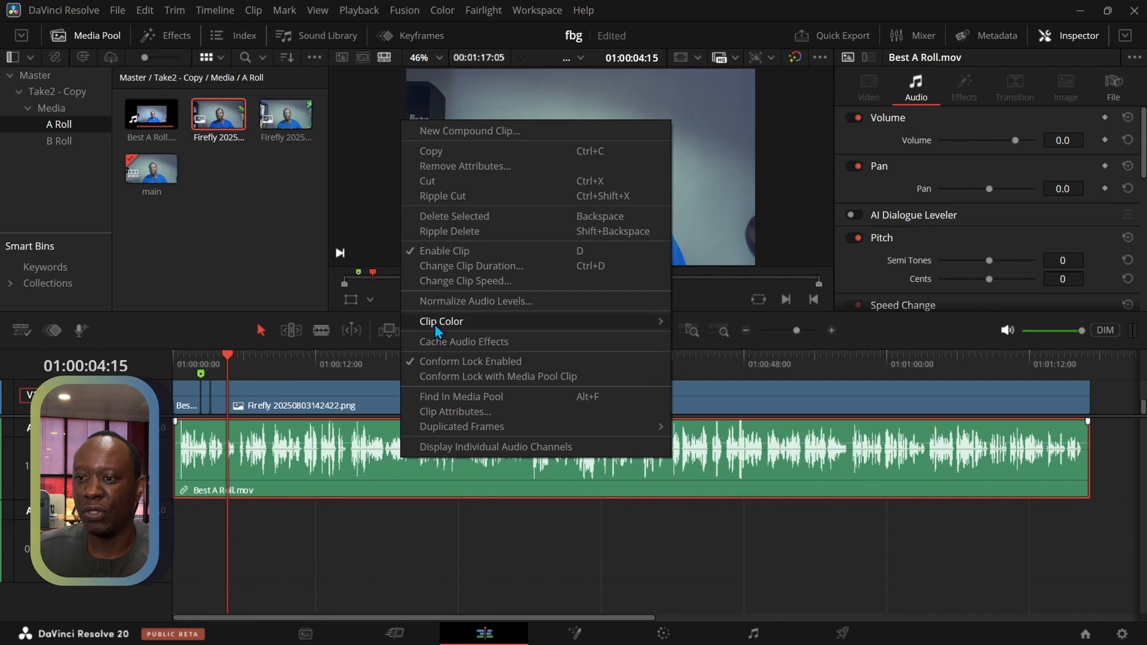
click(433, 305)
click(640, 336)
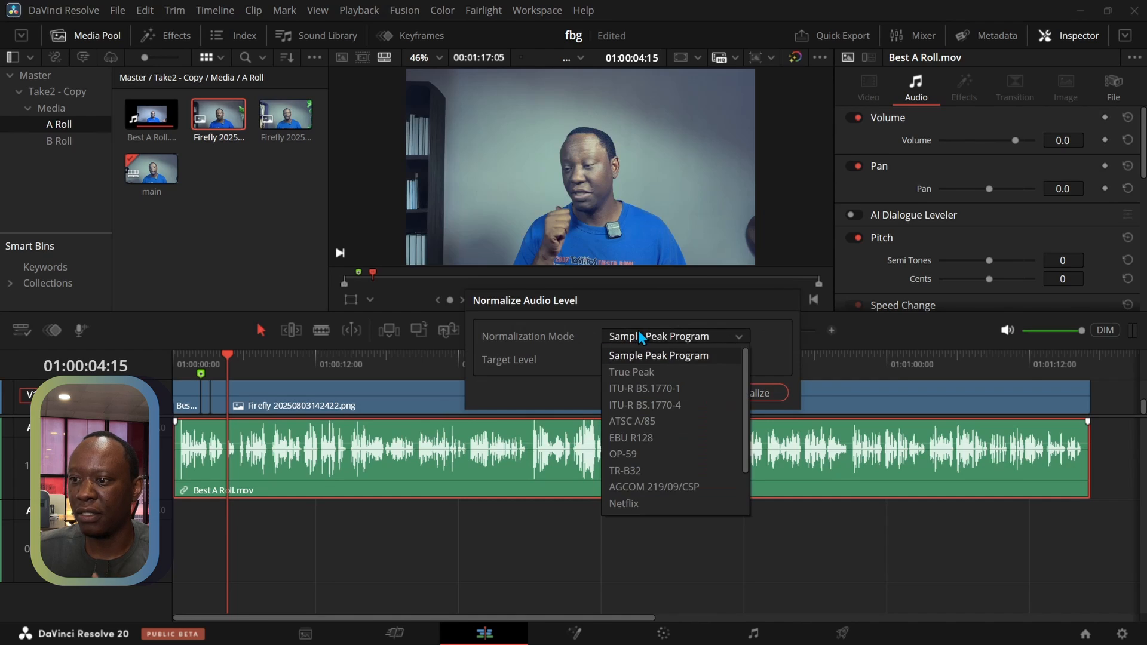
click(632, 373)
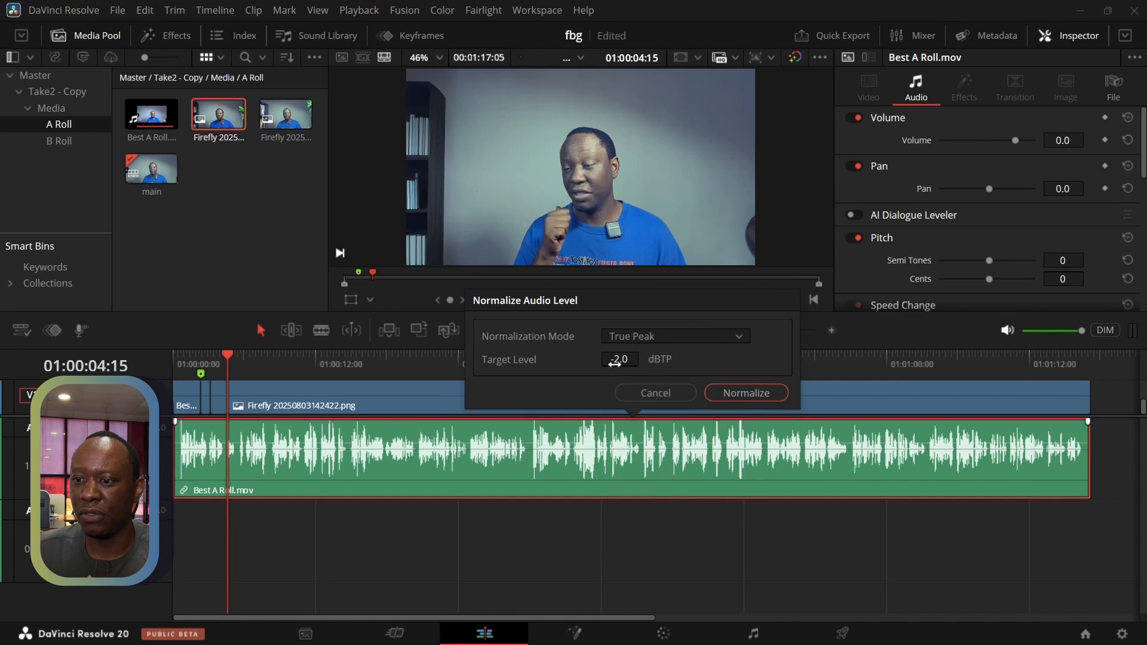
click(741, 394)
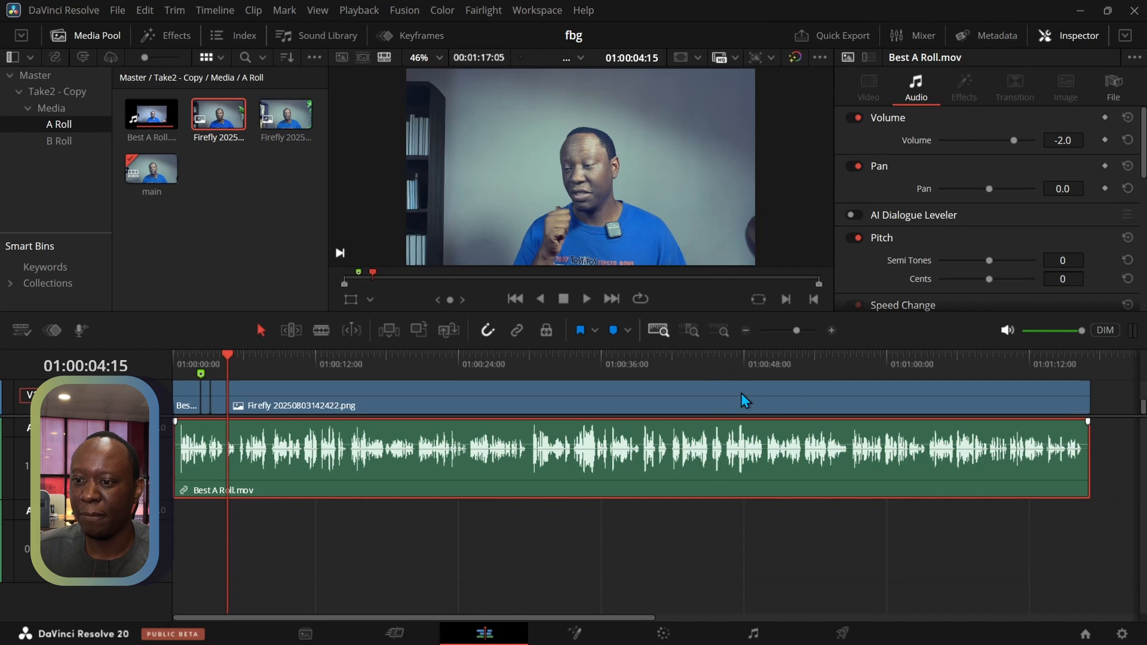
Show the audio mixer and raise the A1 track fader to +3.7 while playing the timeline
click(905, 43)
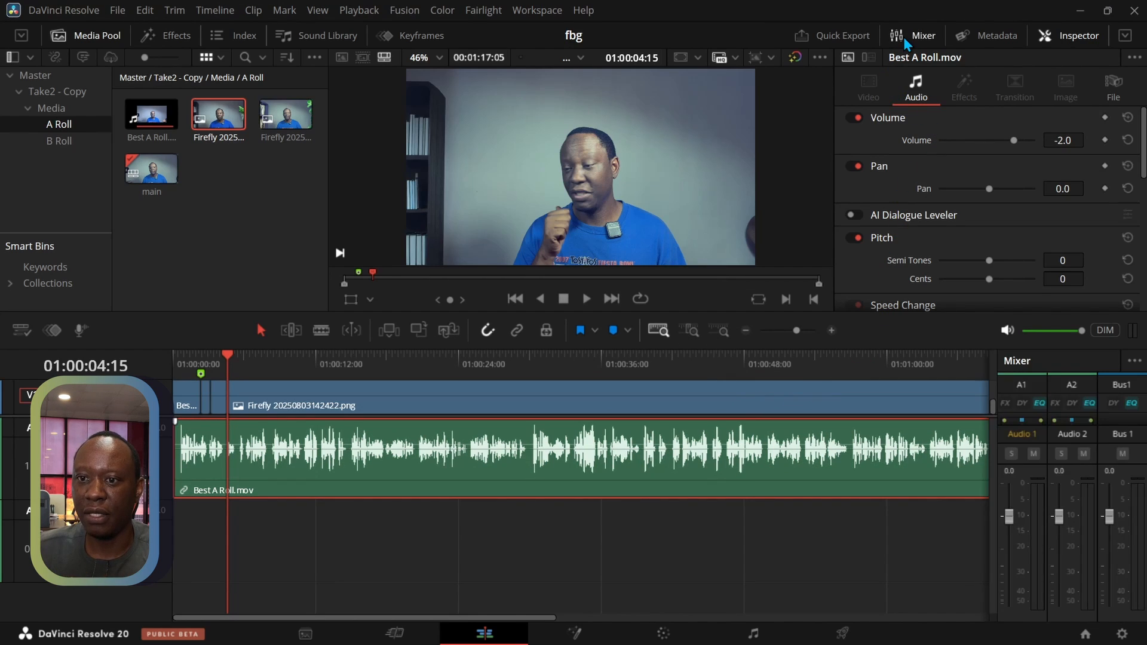
click(588, 301)
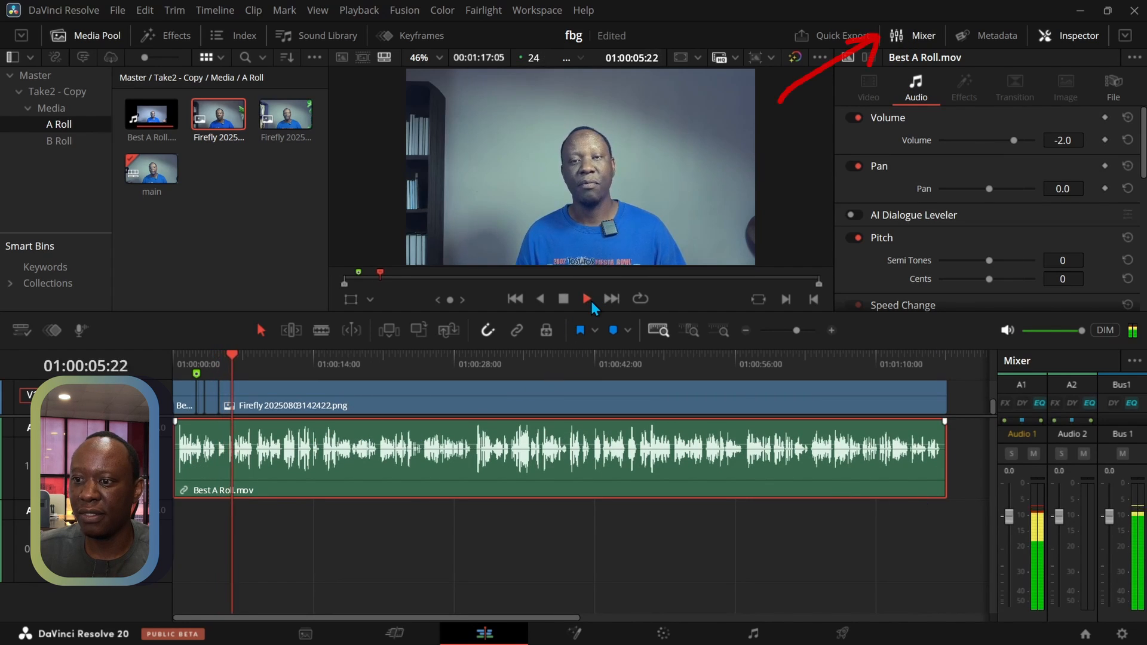
drag(1014, 522, 1010, 510)
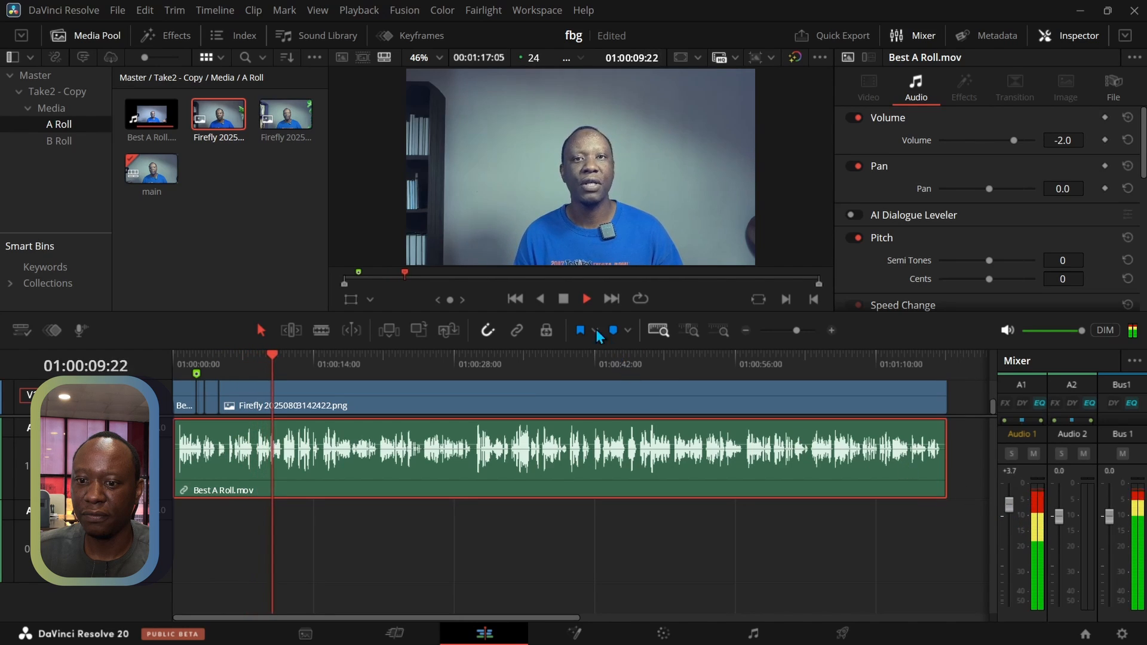
key(space)
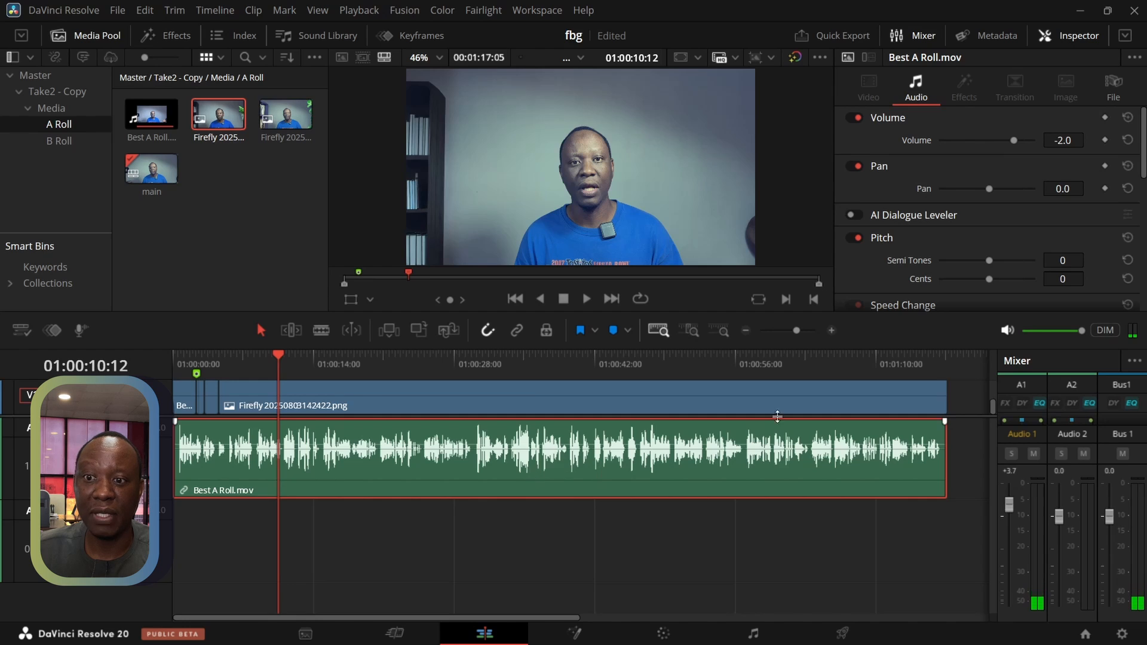
Set the Best A Roll.mov audio clip's volume to 0.2 and play a few seconds to check the levels
drag(1014, 141, 1016, 142)
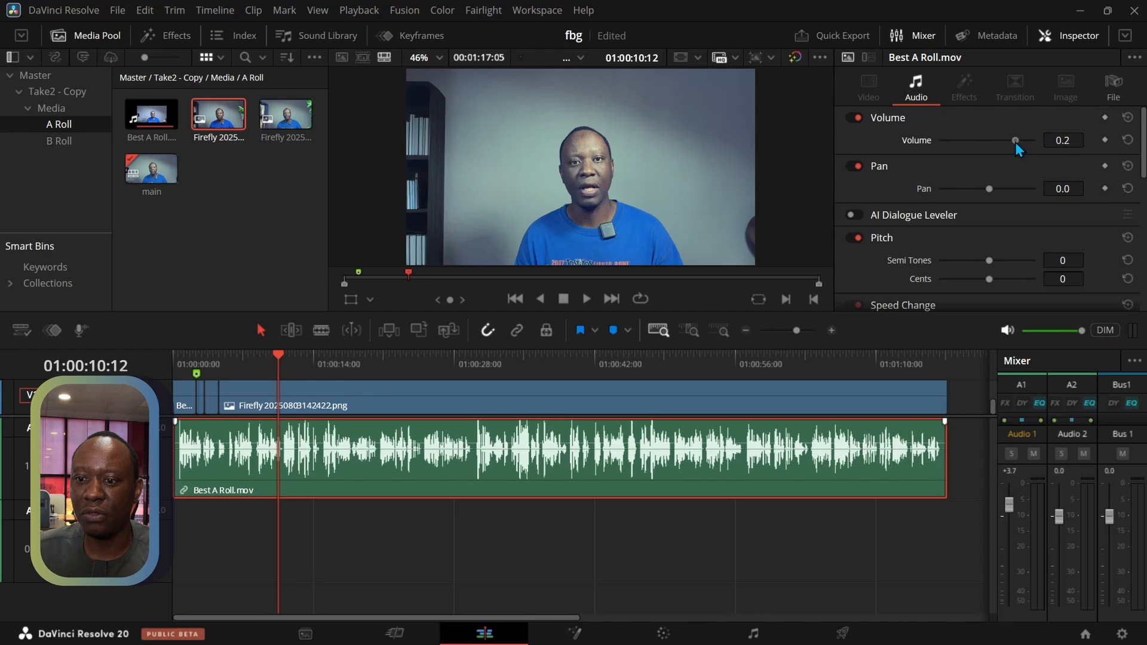
click(587, 300)
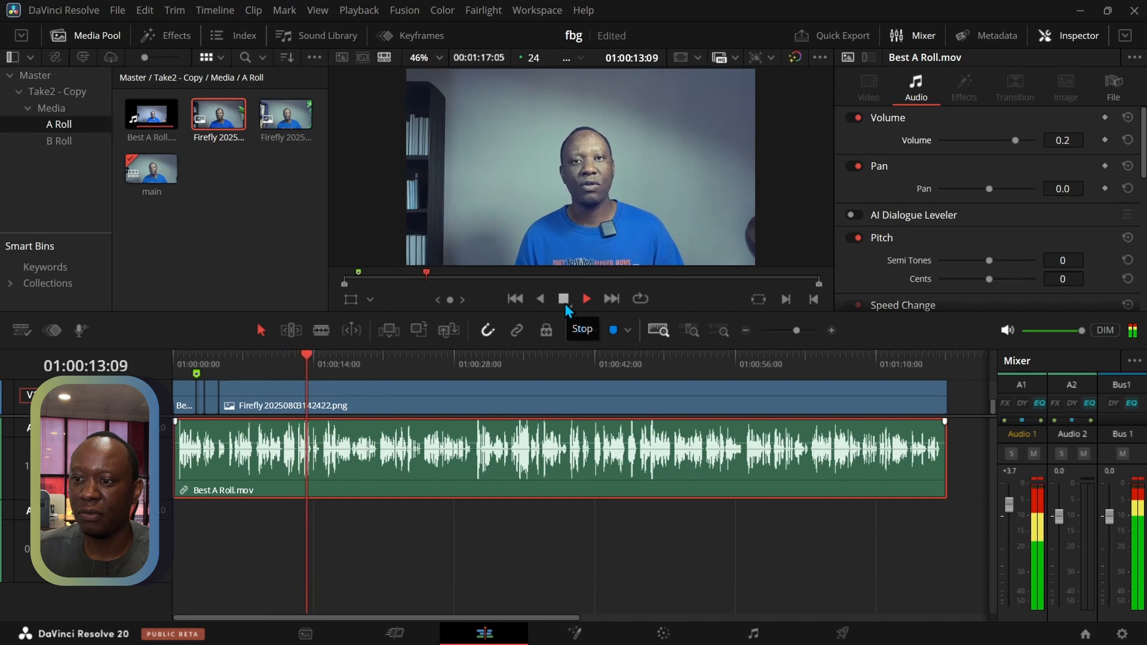
click(563, 302)
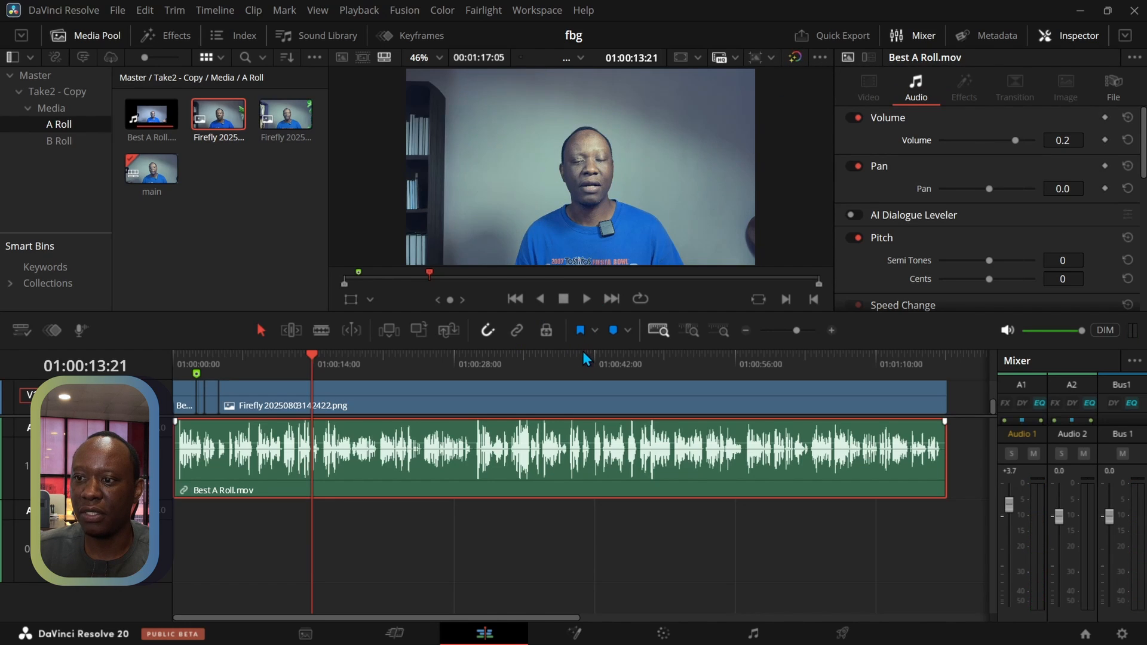
Mark the render range with an In point at 01:00:00:00 and an Out point at the end of the clips, 01:01:17:05
drag(581, 347, 581, 470)
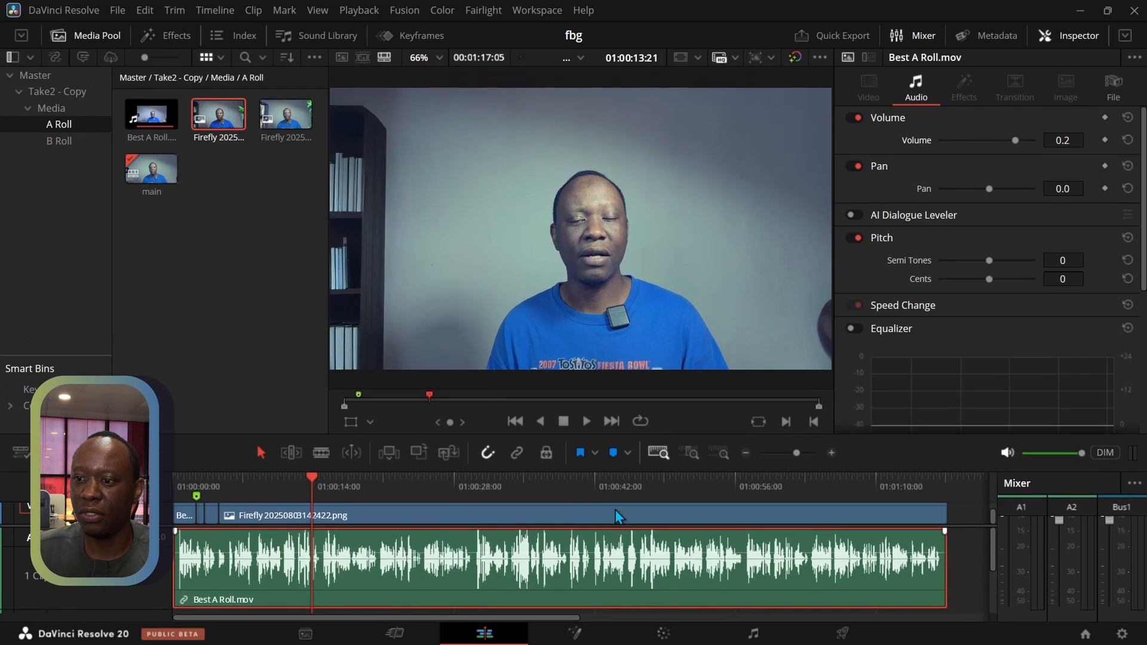
click(843, 634)
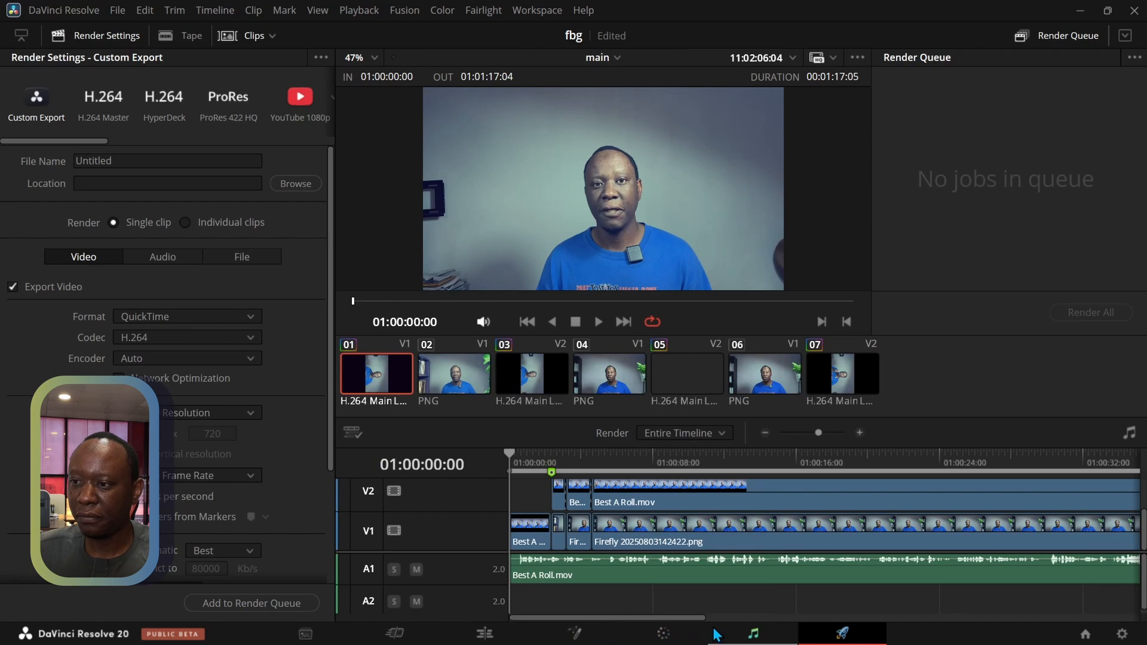
click(485, 634)
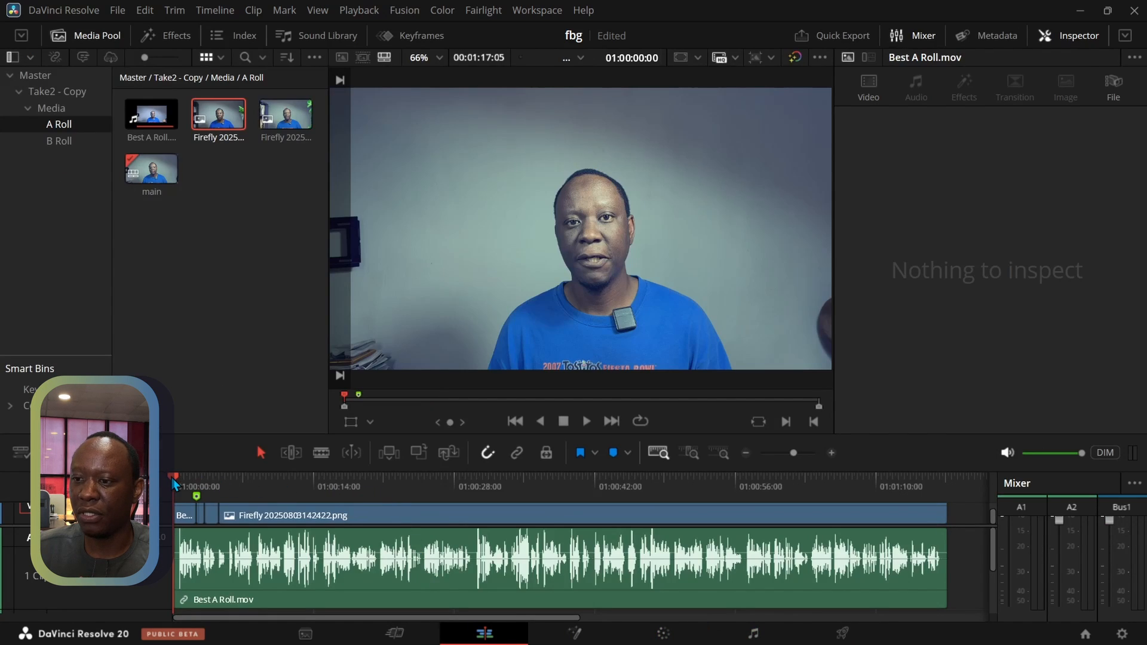
mouse_move(175, 479)
mouse_down()
mouse_move(257, 495)
mouse_move(156, 495)
mouse_up()
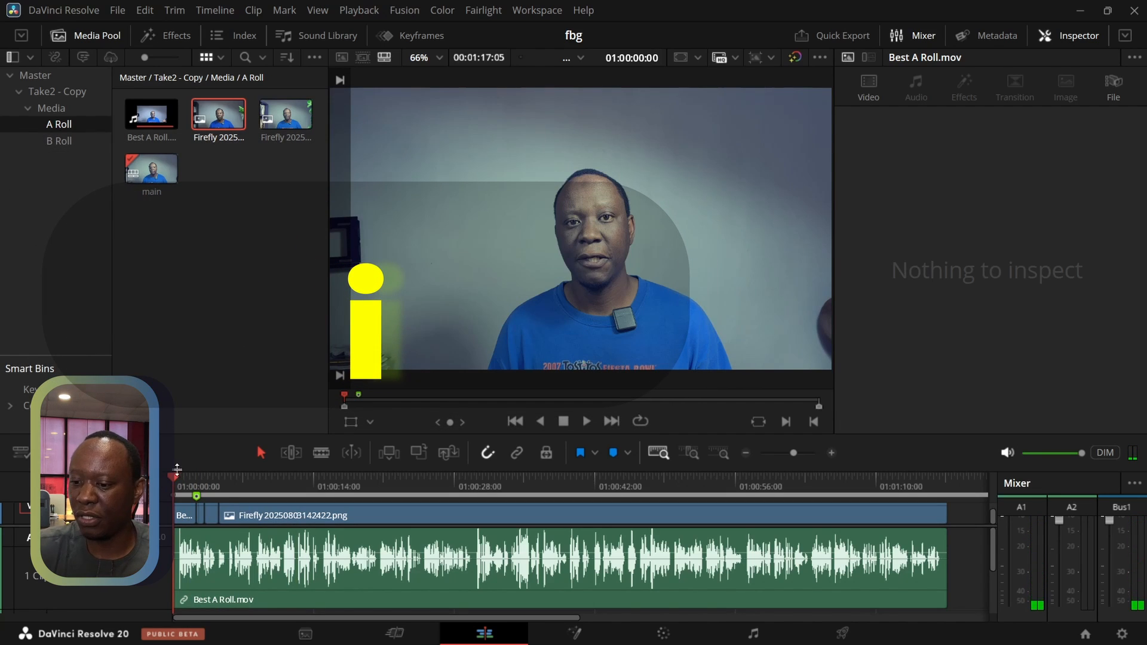
drag(181, 486, 947, 486)
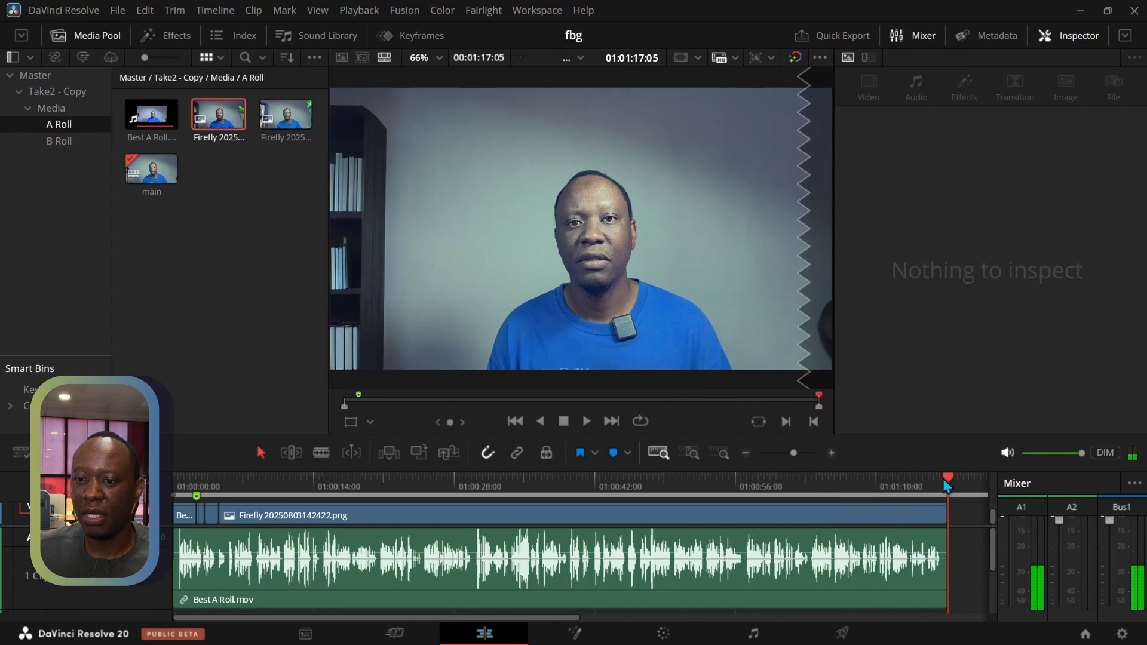
mouse_move(949, 479)
mouse_down()
mouse_move(934, 480)
mouse_move(945, 479)
mouse_up()
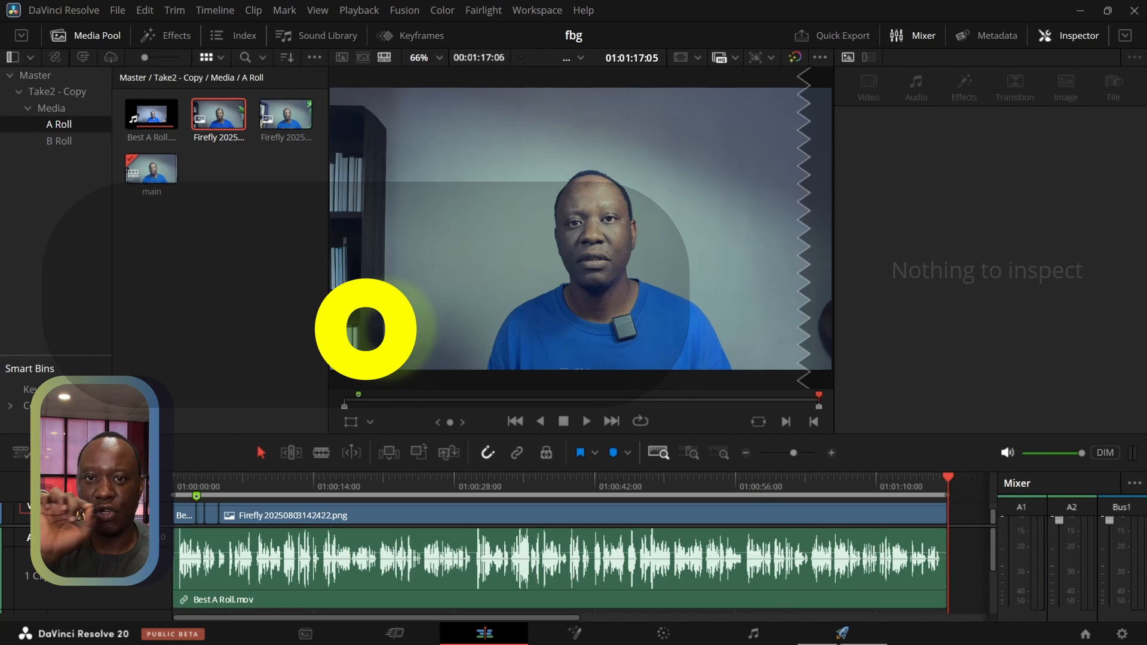
Switch to the Deliver page and fit the whole marked range into the timeline view
click(842, 634)
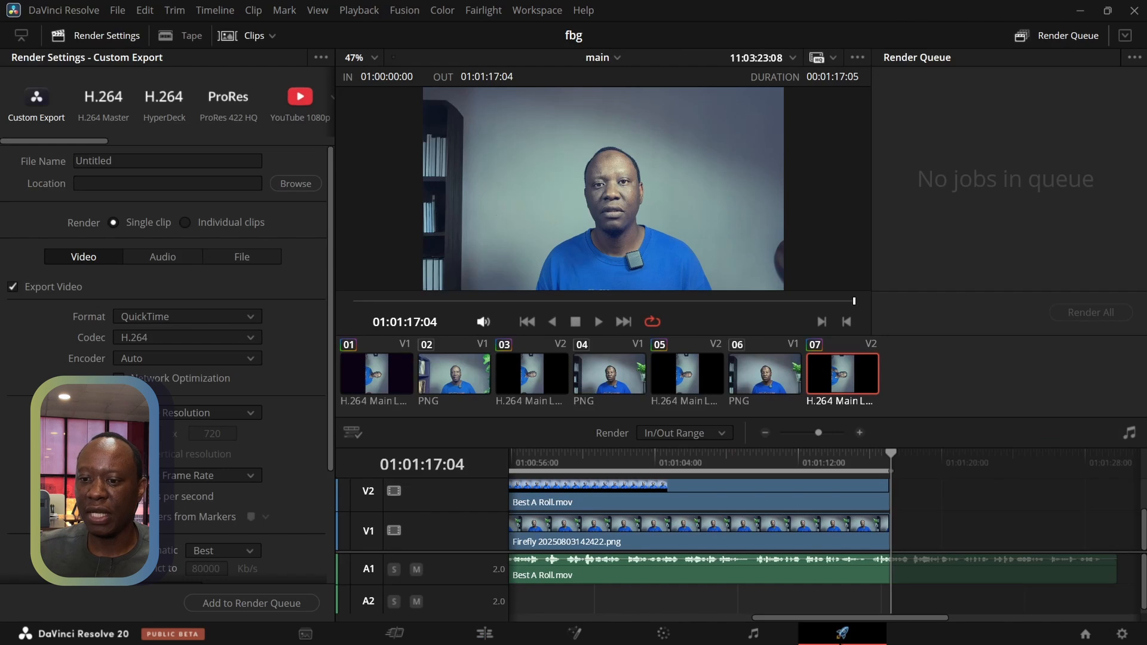
click(765, 433)
click(766, 433)
click(765, 433)
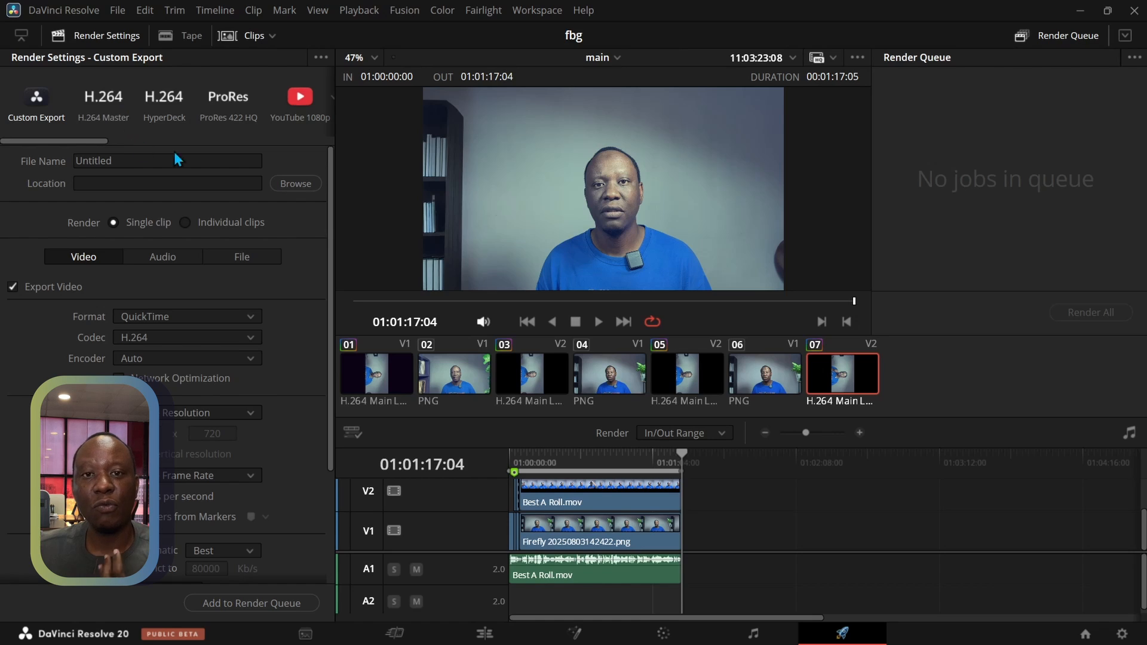
Choose the YouTube 1080p render preset and name the output file outtest
click(304, 105)
double_click(109, 161)
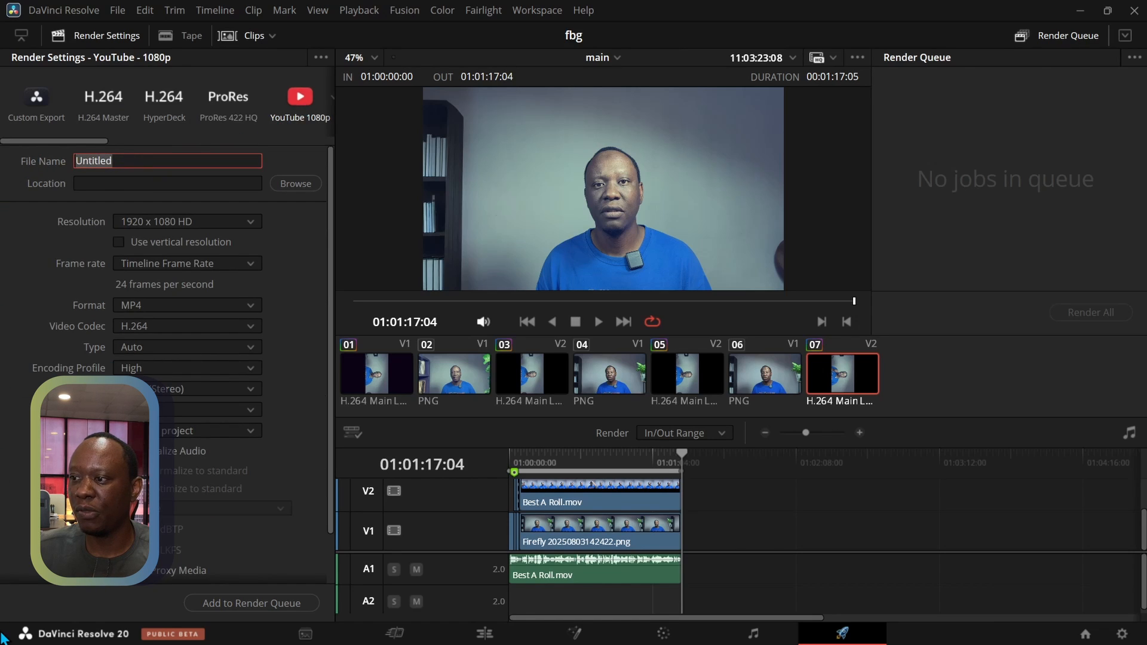
text(outtest)
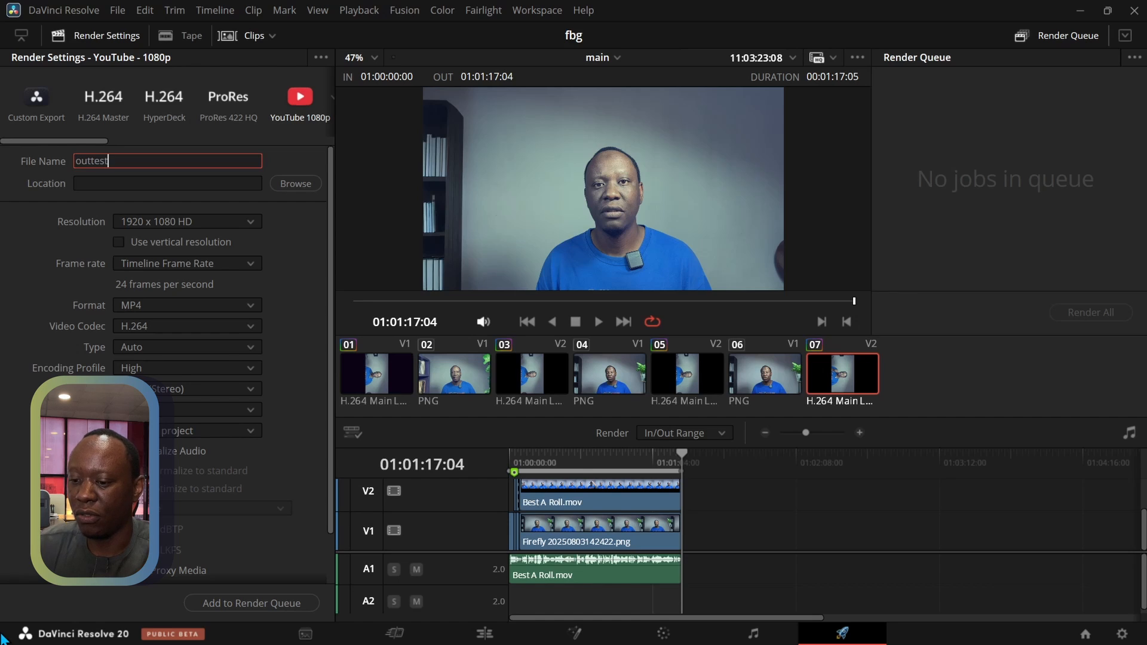
click(12, 212)
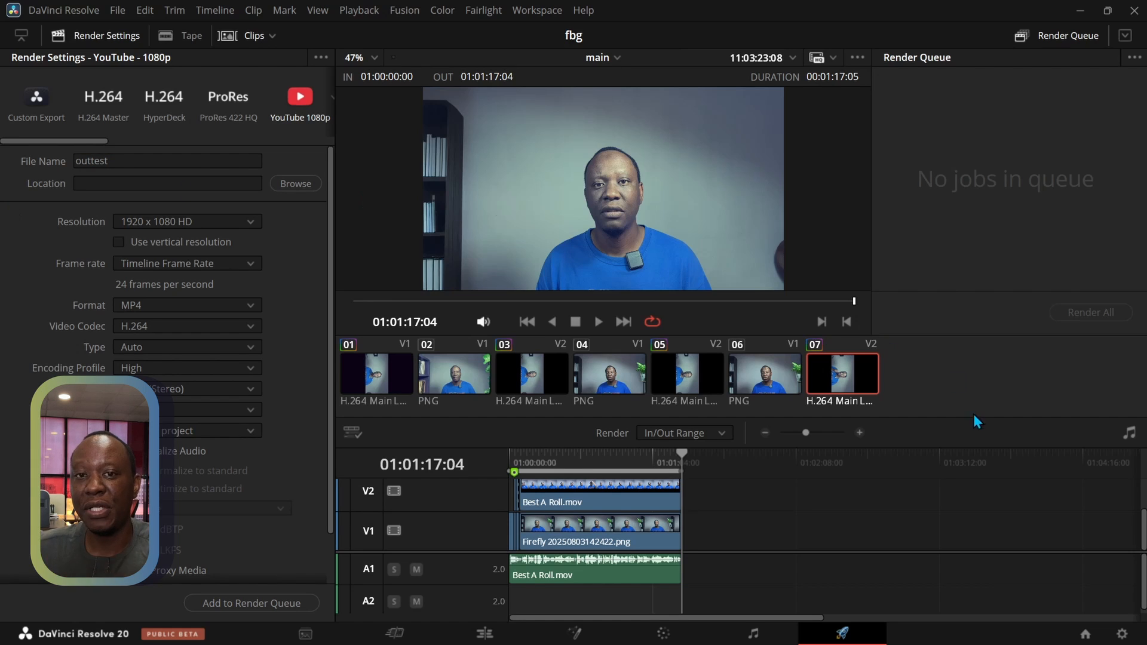
Change the project's timeline resolution to 3840 x 2160 Ultra HD and save the project settings
click(1123, 634)
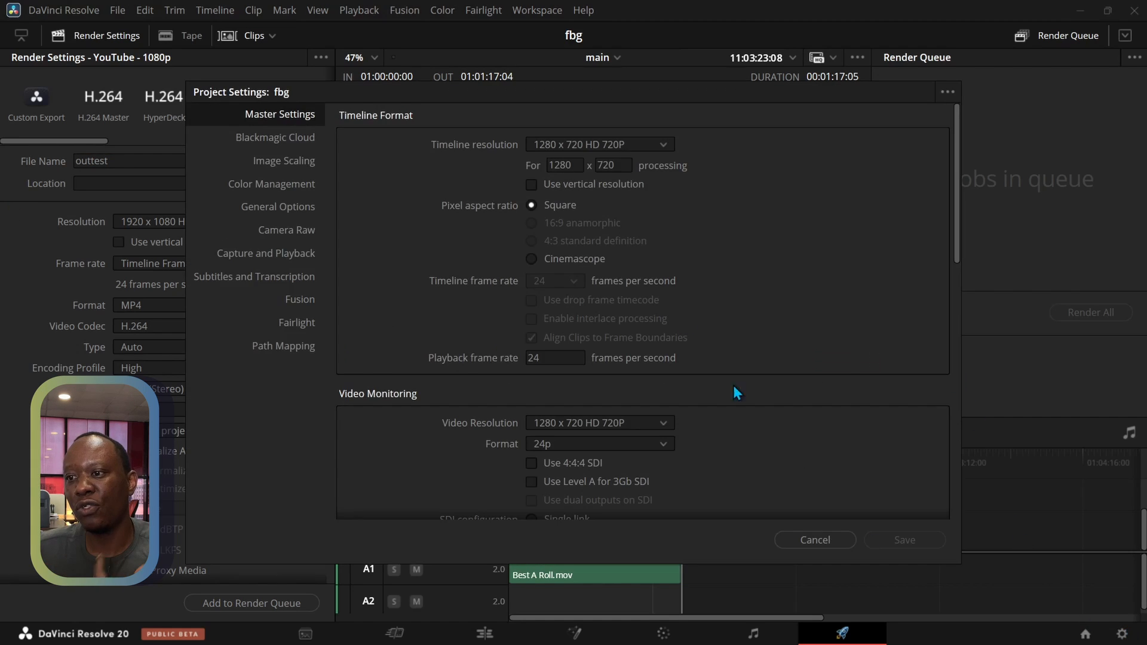
click(603, 145)
scroll(587, 239, down, 5)
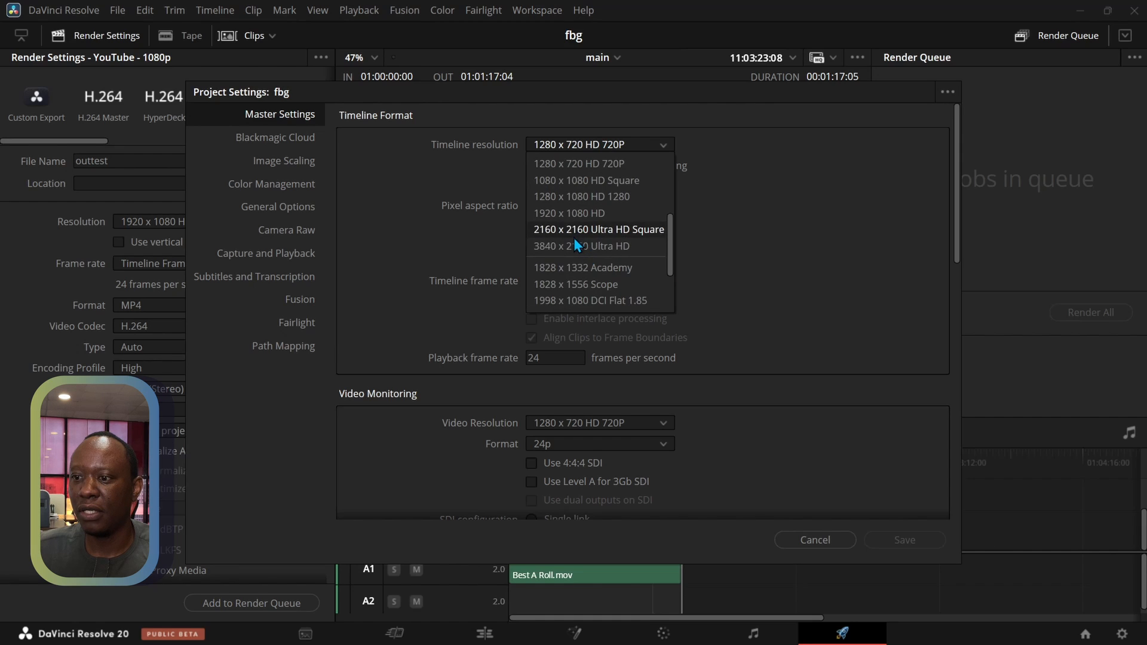
click(557, 250)
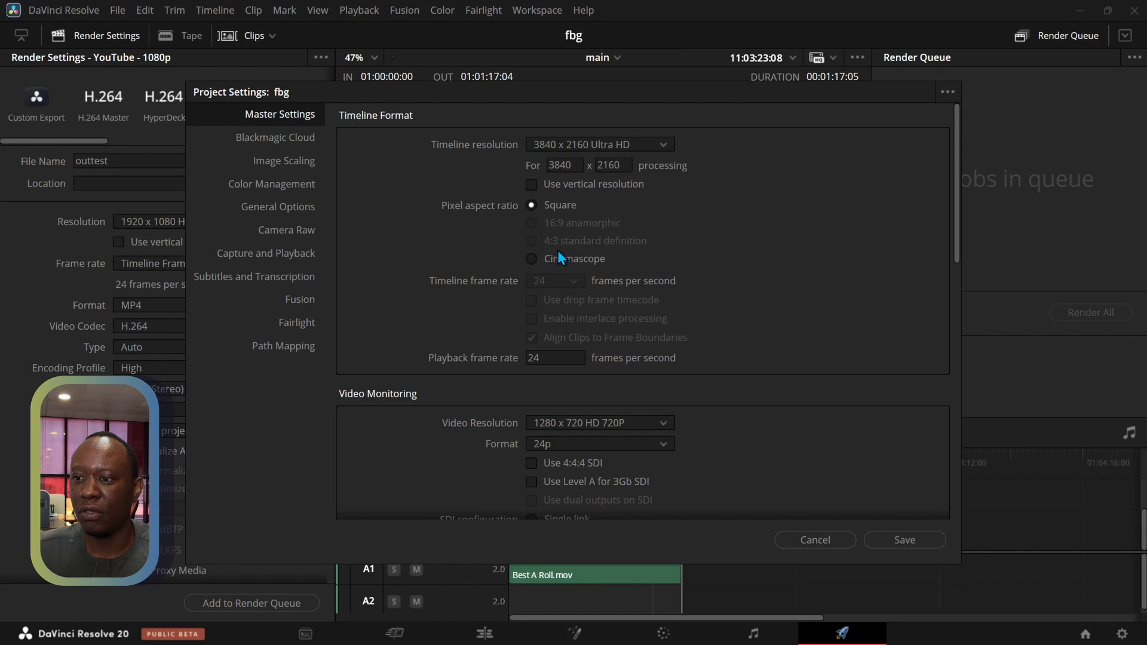
scroll(457, 332, down, 3)
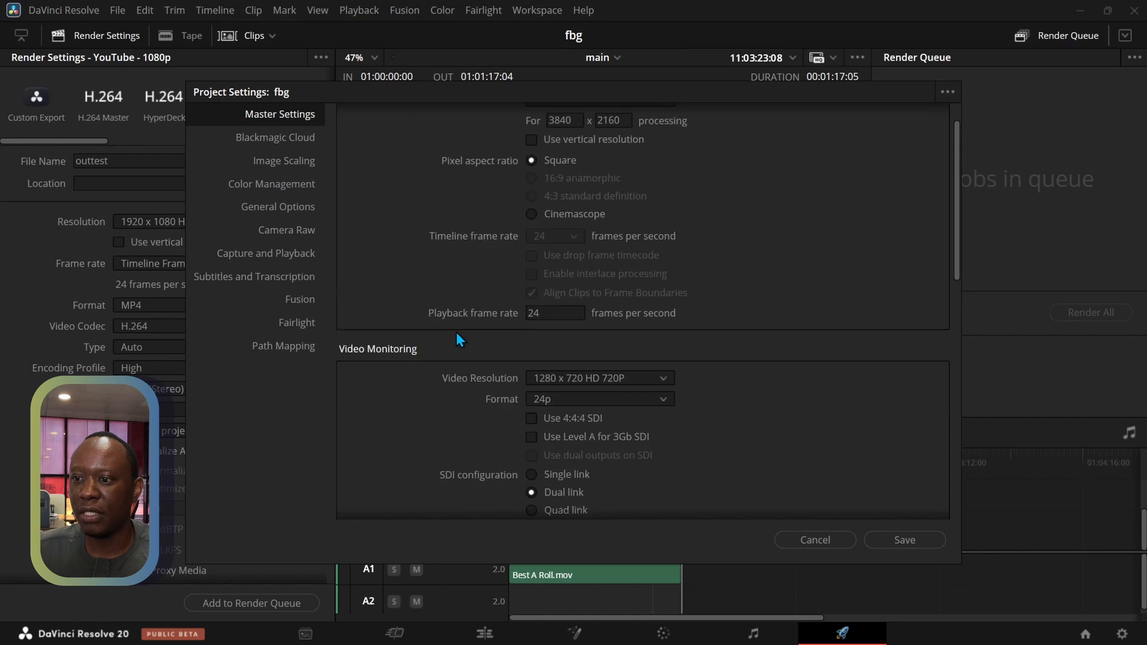
click(891, 540)
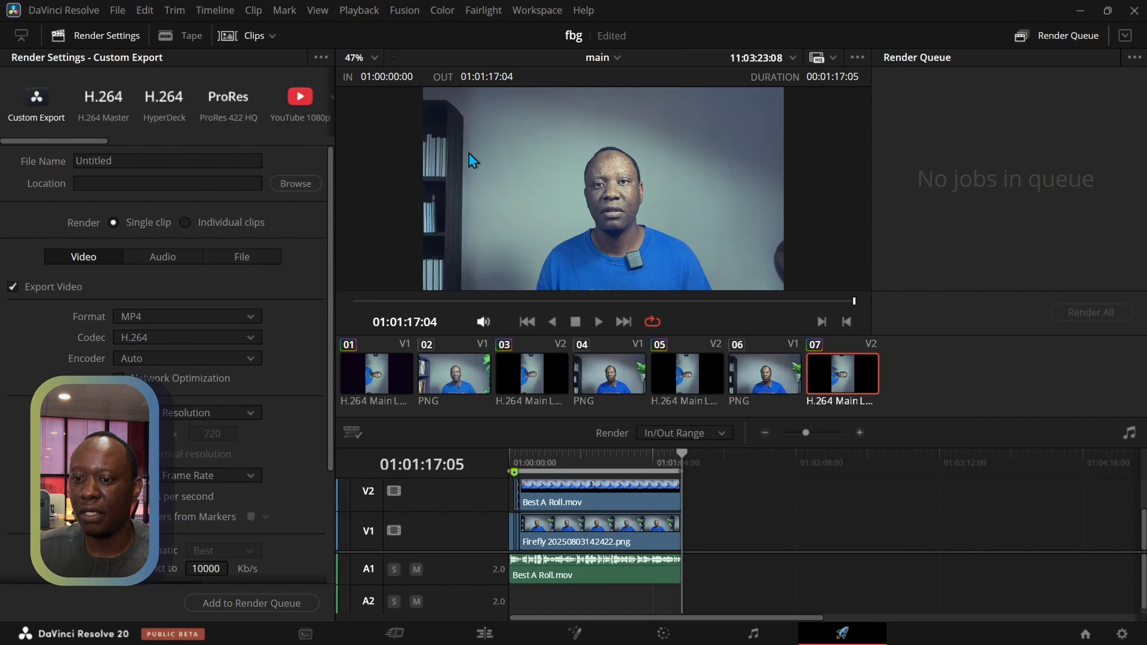
Play the timeline from around 01:00:37 to check the picture at the Ultra HD timeline resolution
drag(496, 303, 578, 328)
click(599, 324)
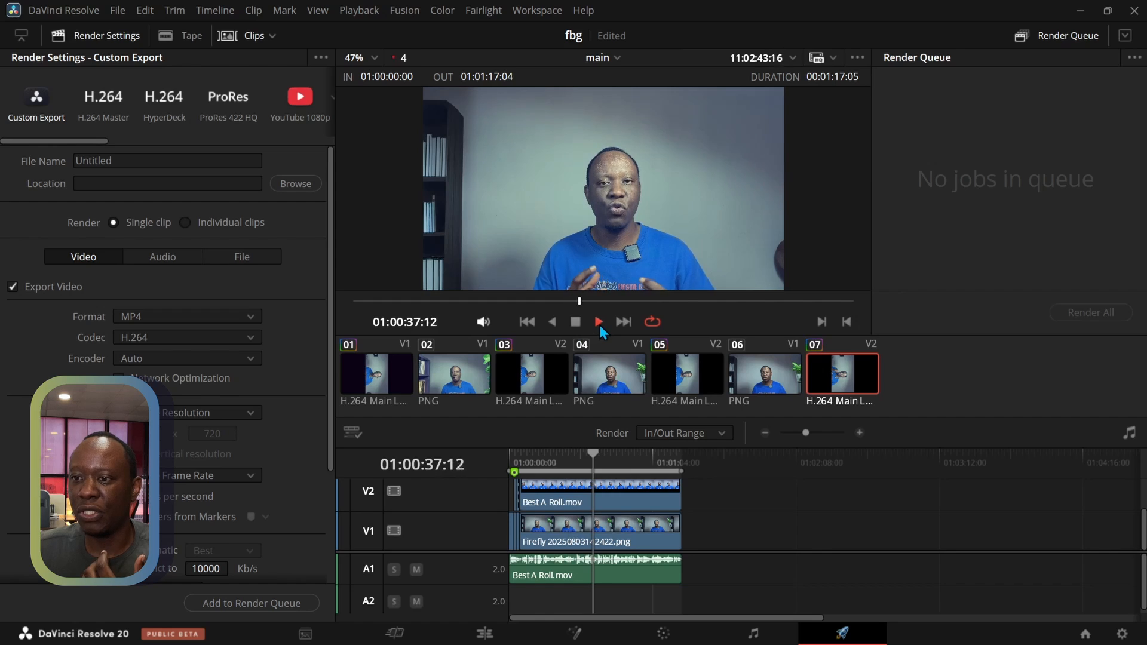
click(572, 326)
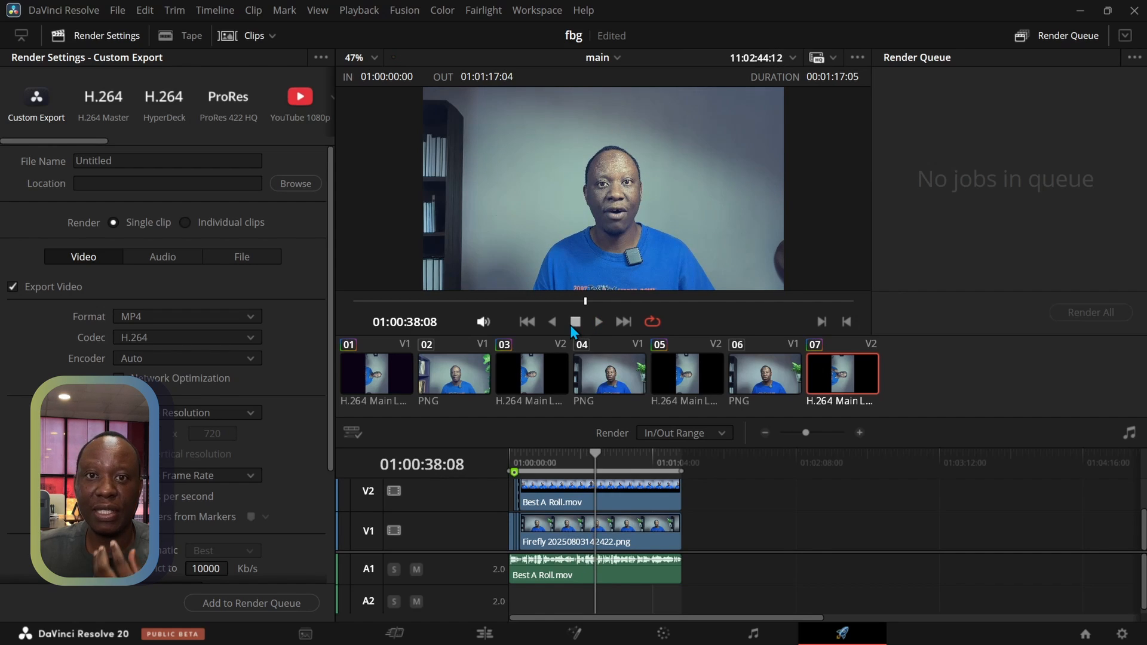
Apply the YouTube 1080p render preset and name the output file output1
click(119, 160)
click(300, 112)
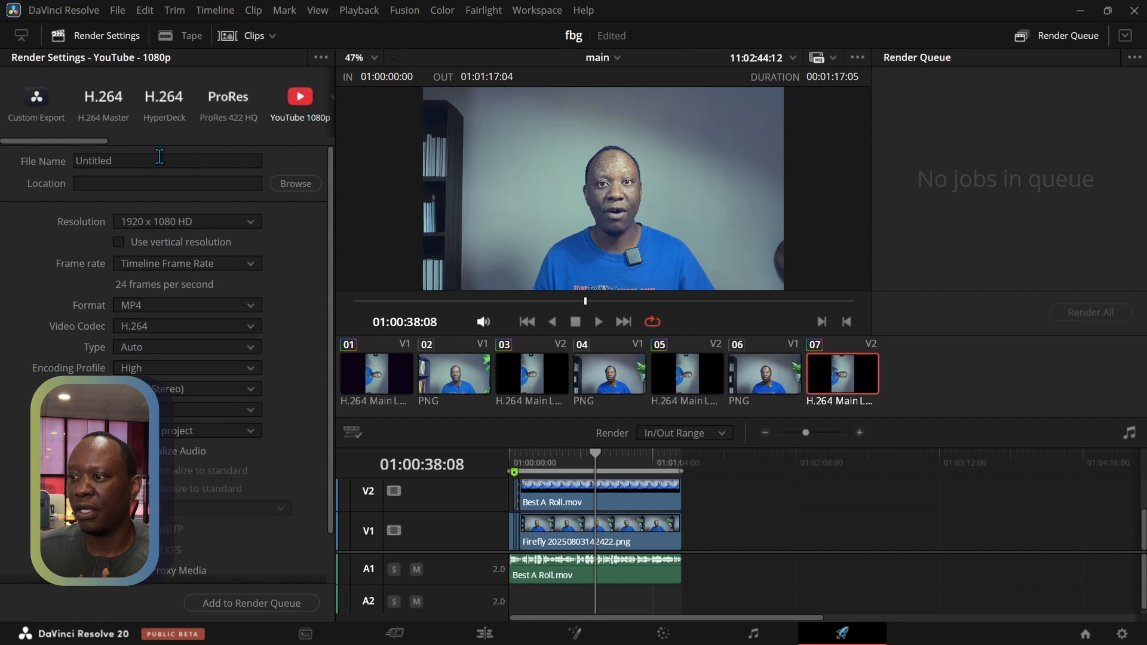
click(86, 161)
drag(153, 160, 33, 155)
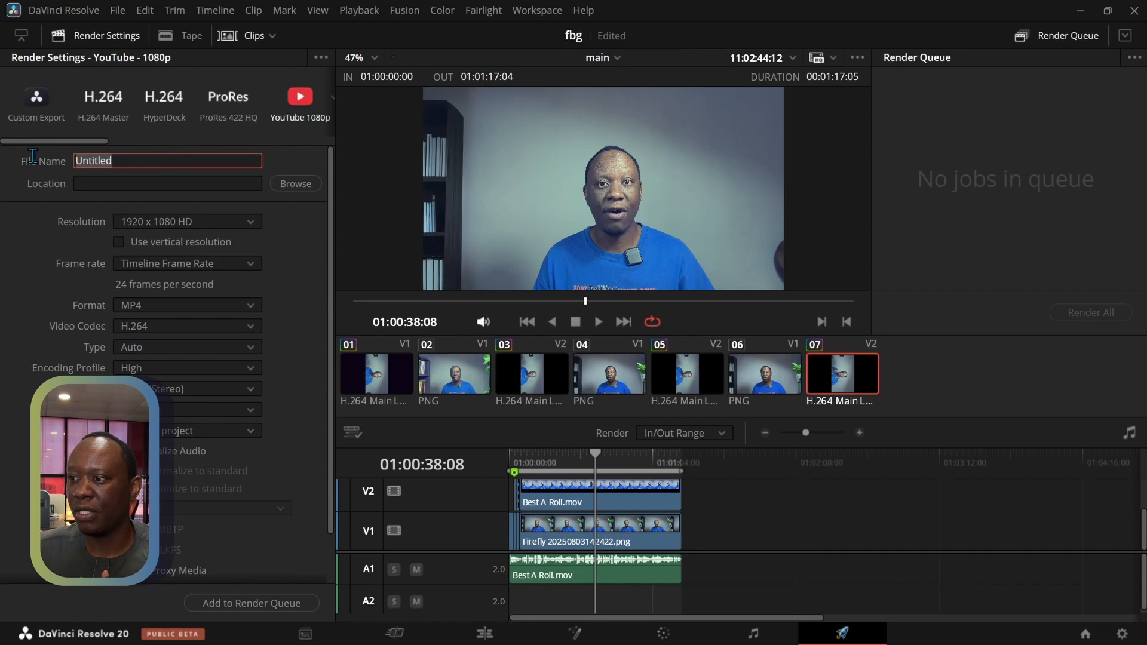
text(out)
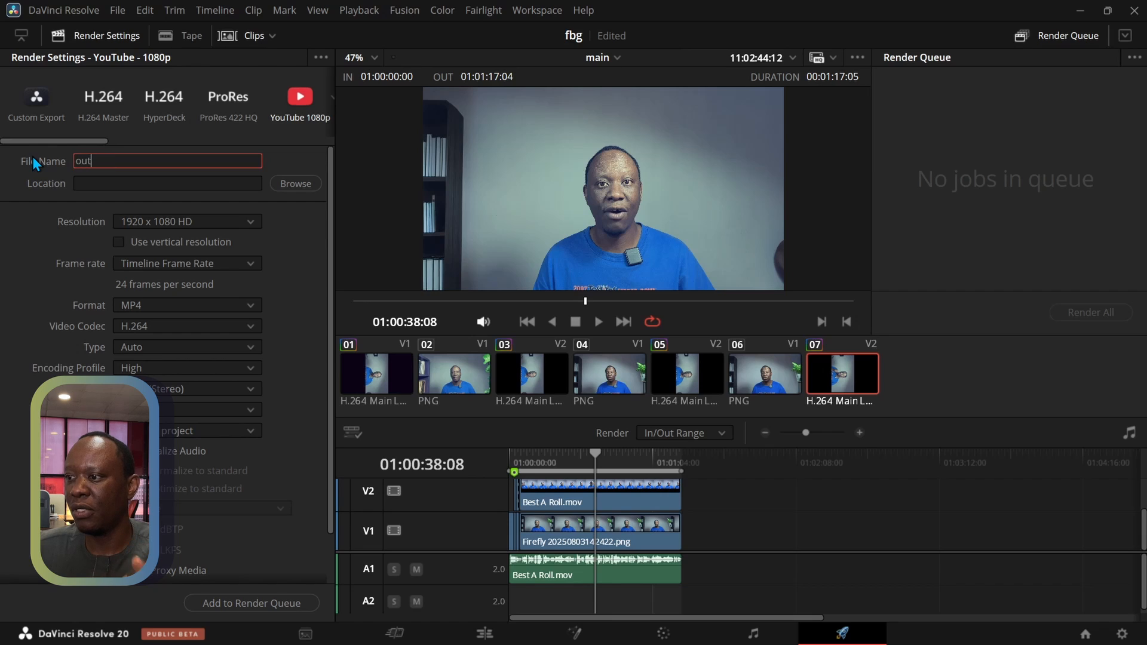
text(put1)
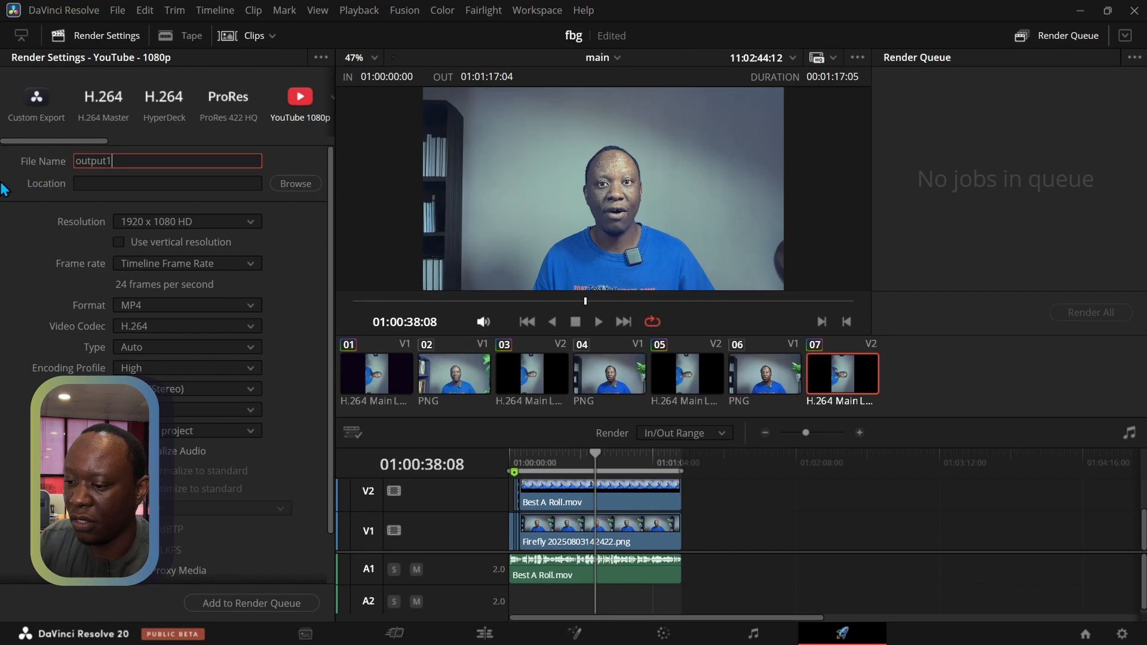
key(Return)
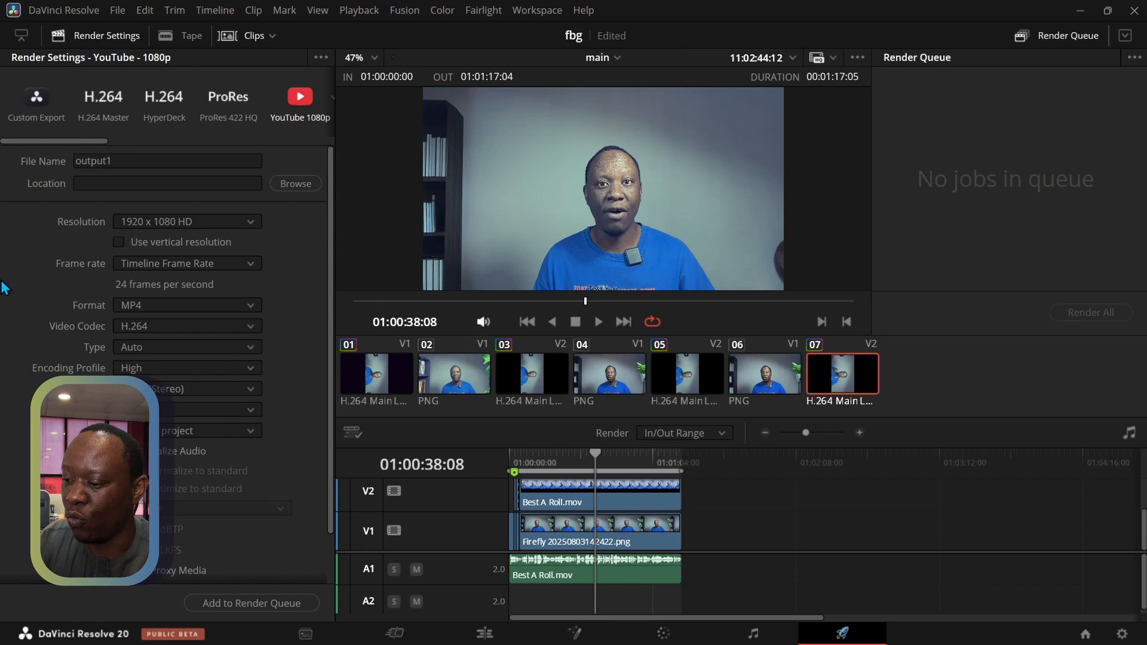
Review the render resolution options and keep 1920 x 1080 HD for the export
scroll(6, 290, down, 2)
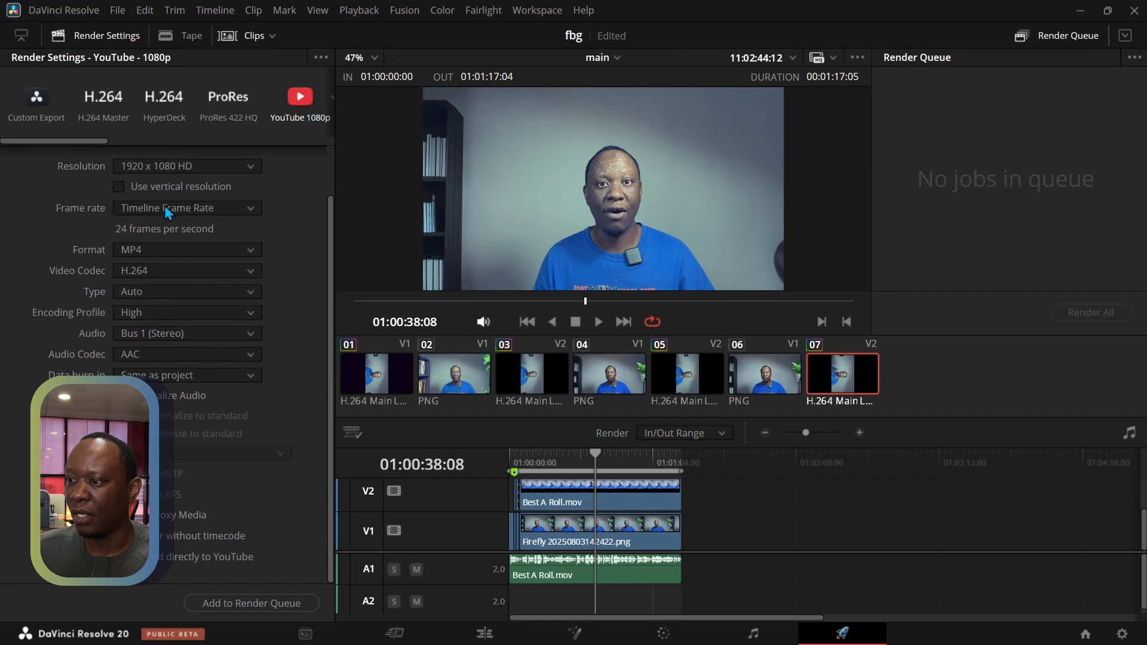
click(165, 167)
scroll(125, 268, down, 3)
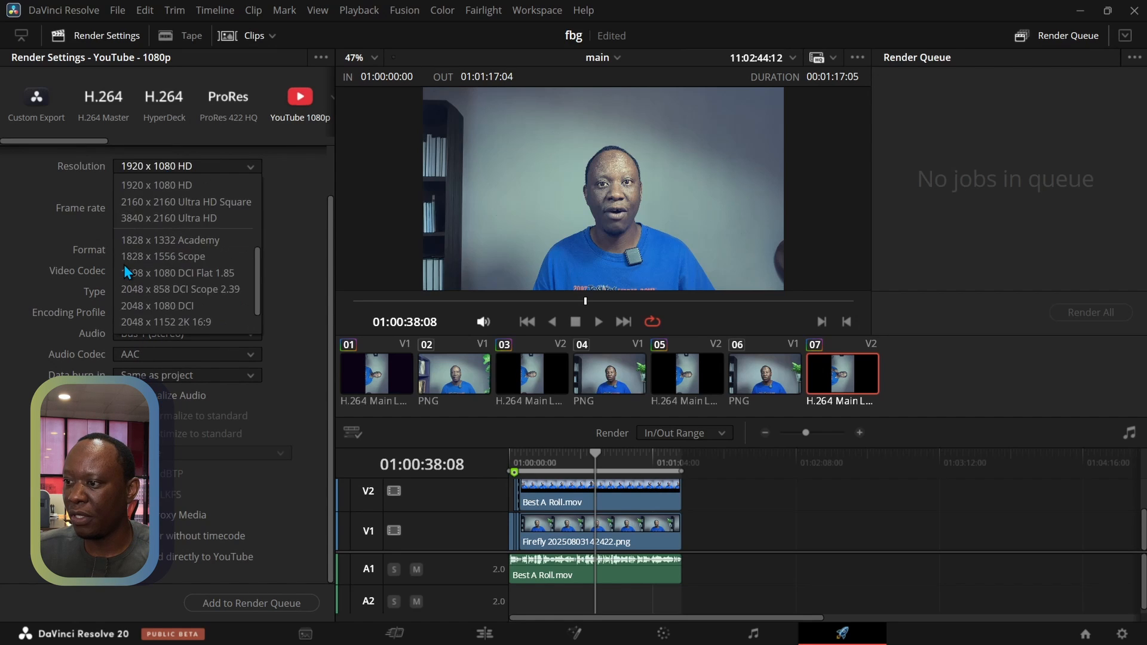
scroll(124, 264, up, 2)
click(138, 233)
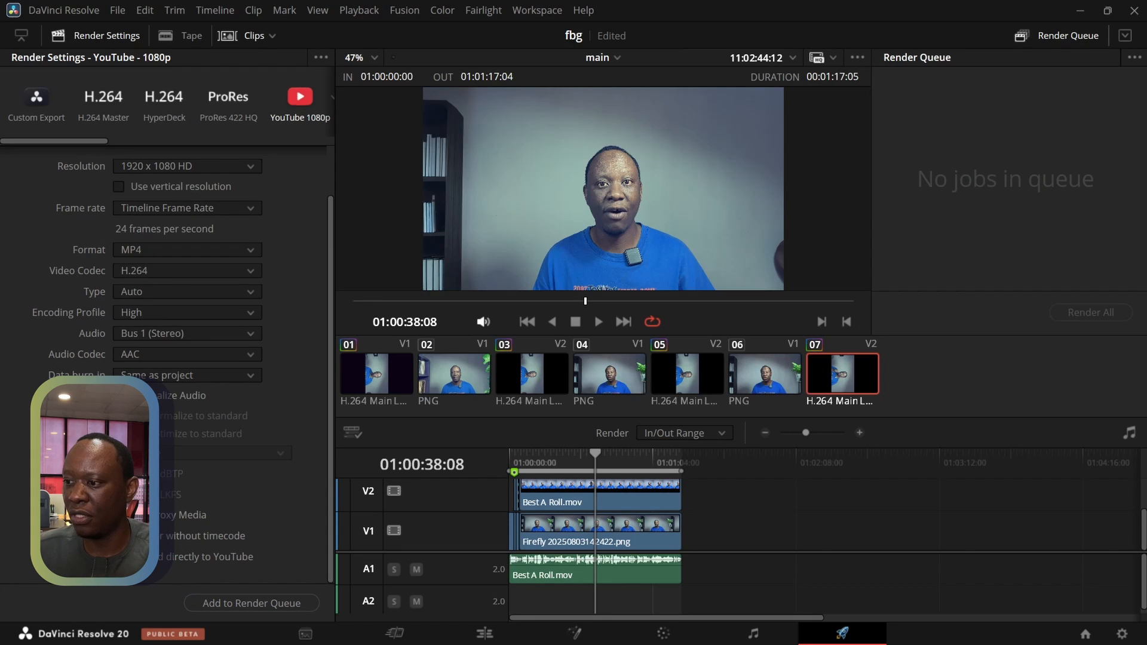
Add the job to the render queue with the Videos folder as destination and start rendering it
click(228, 607)
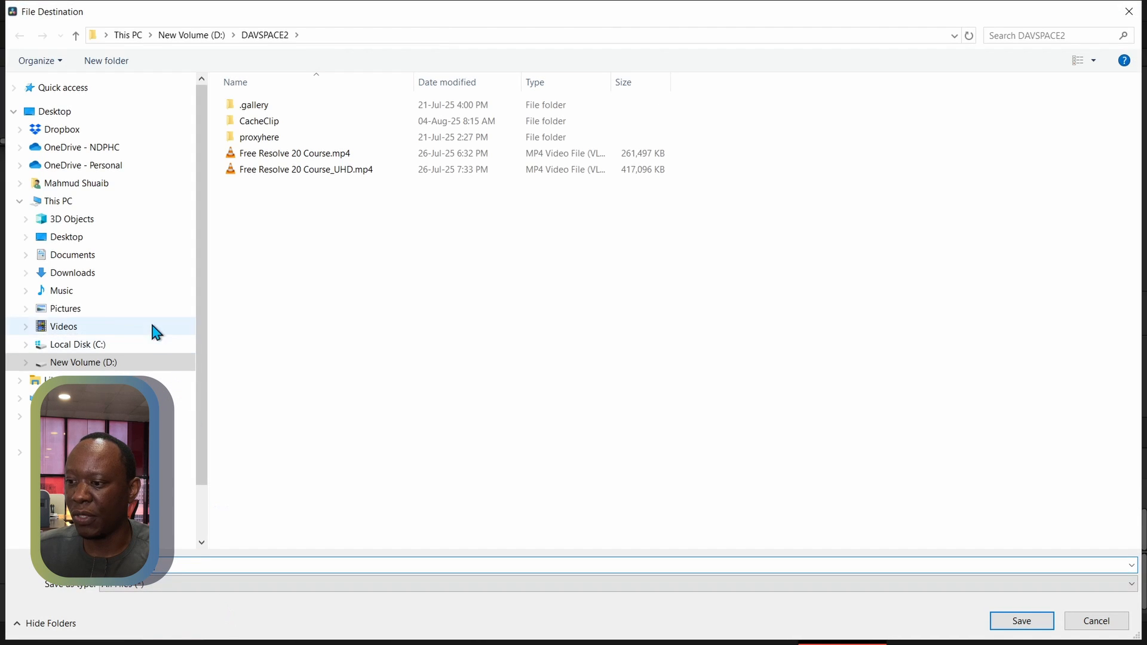
click(71, 327)
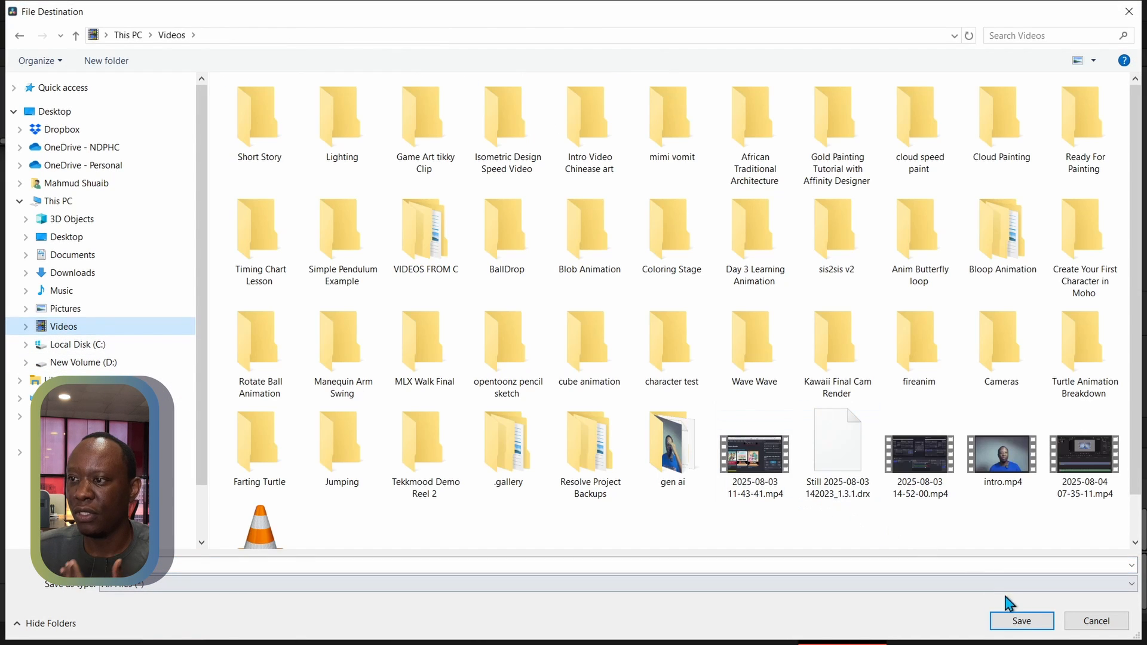
click(1022, 621)
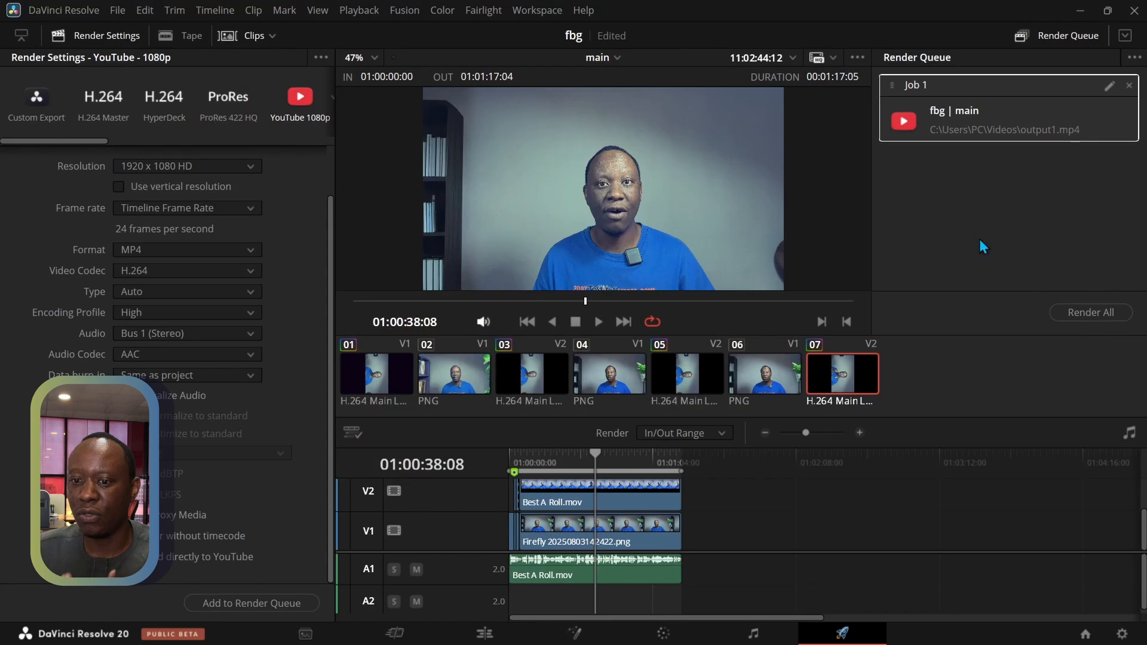
click(1077, 312)
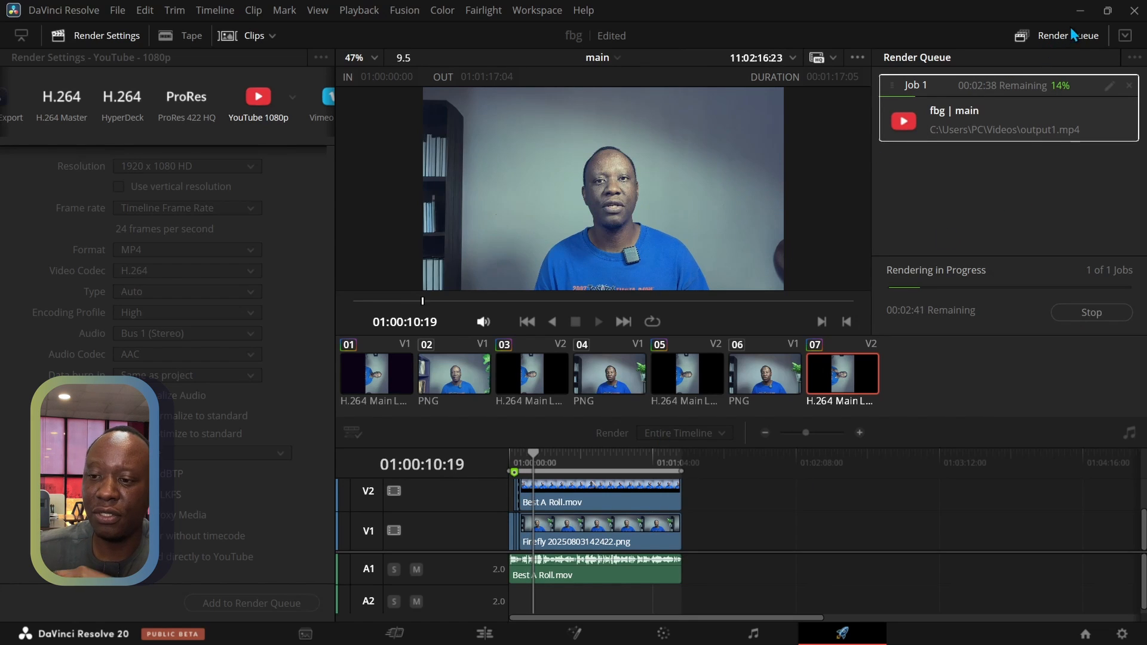
Switch to Adobe Firefly in the browser and examine the Generative fill result with the blue background
click(1081, 11)
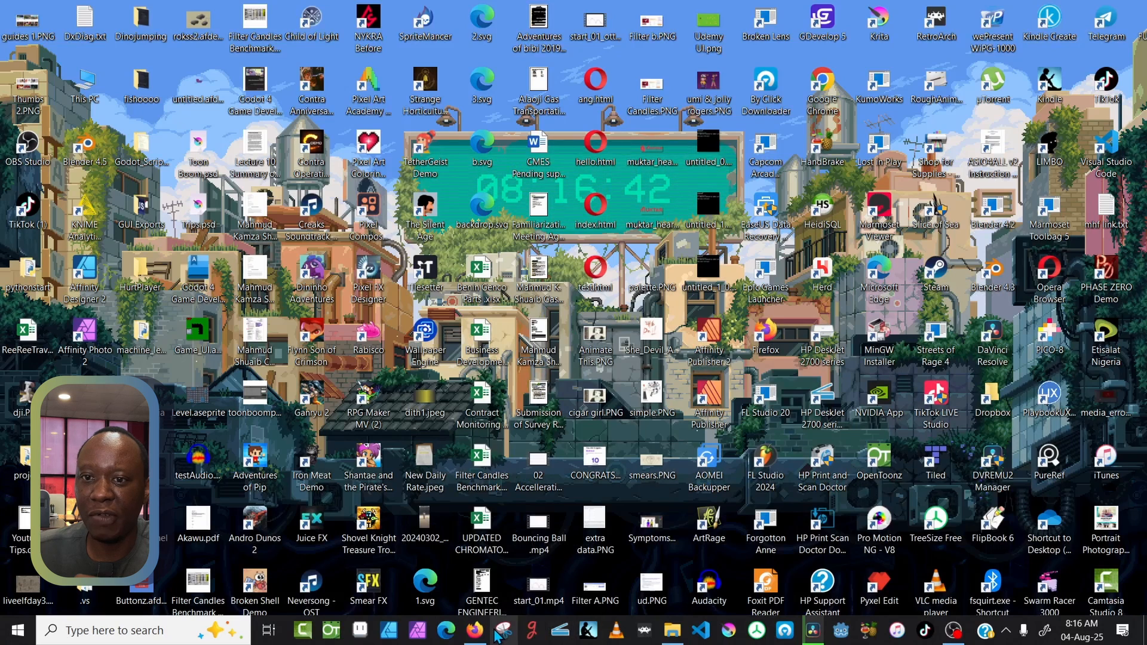
click(475, 631)
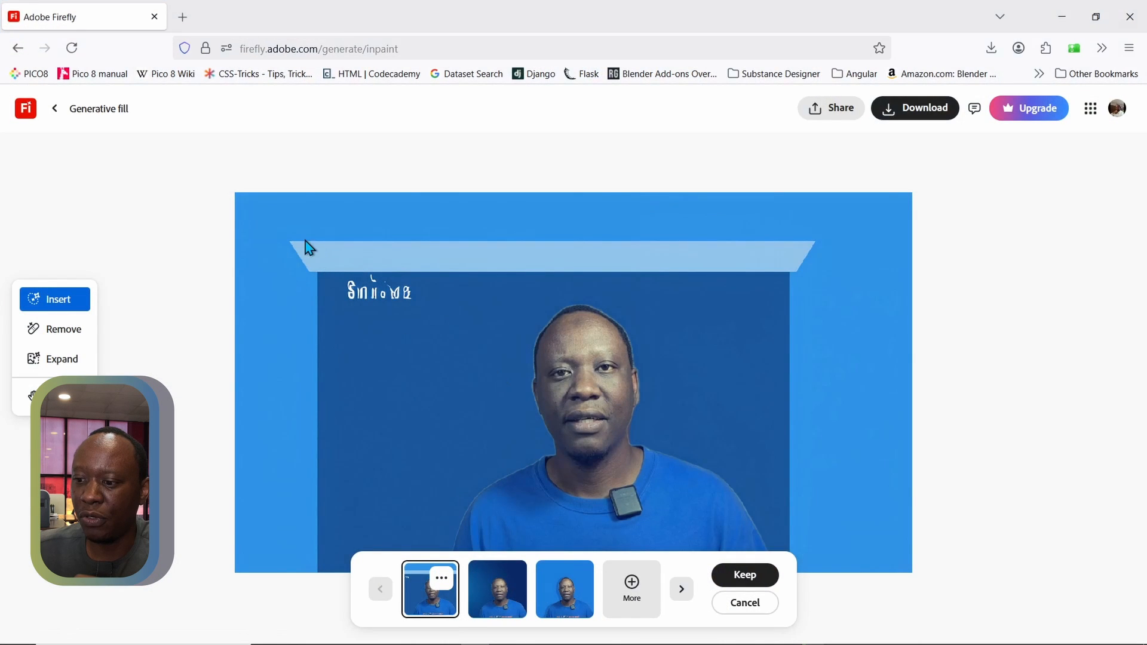
scroll(306, 244, down, 3)
scroll(306, 244, up, 2)
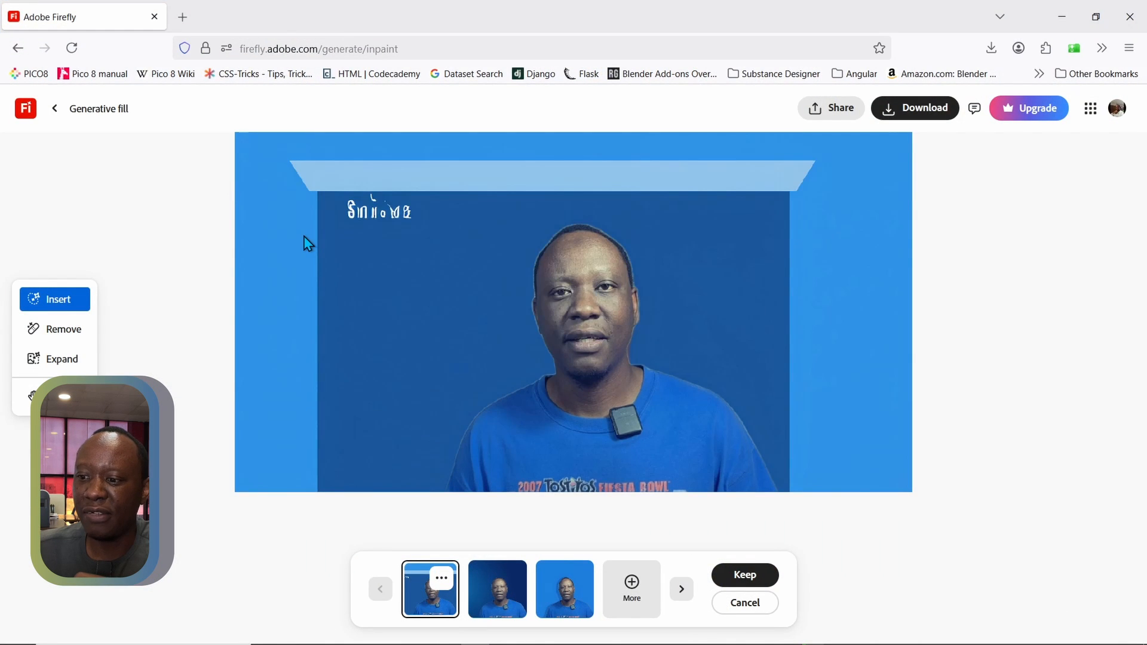